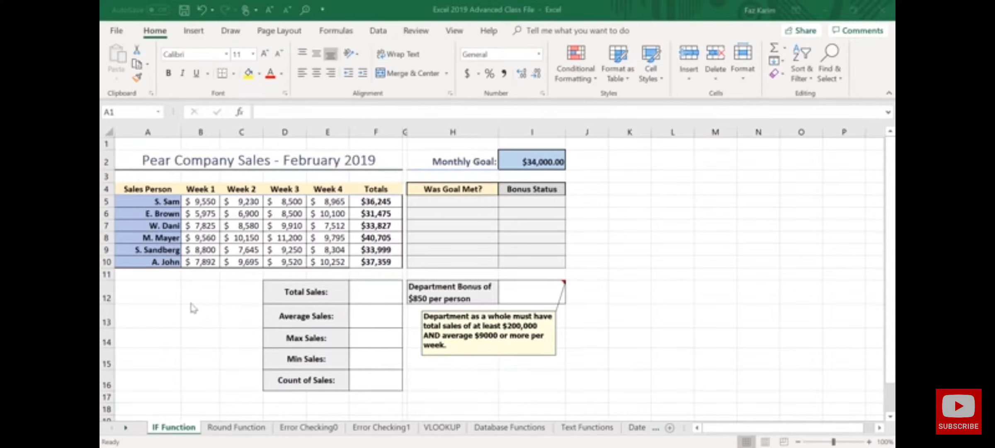
Enter =SUM(B5:E10) in cell F12 to total all weekly sales.
left_click(372, 291)
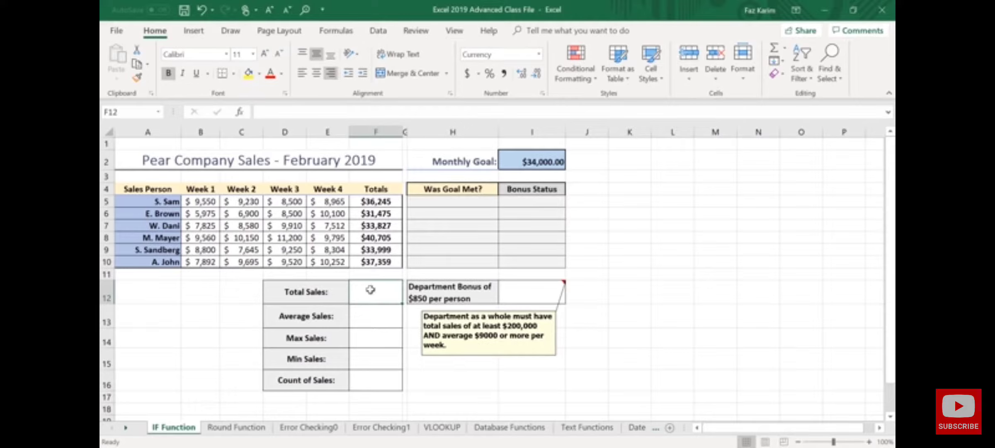
type("=")
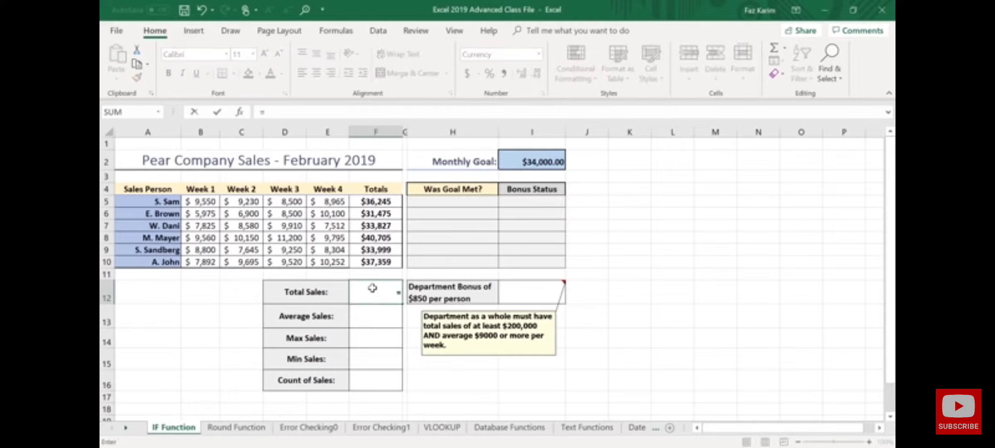
type("sum")
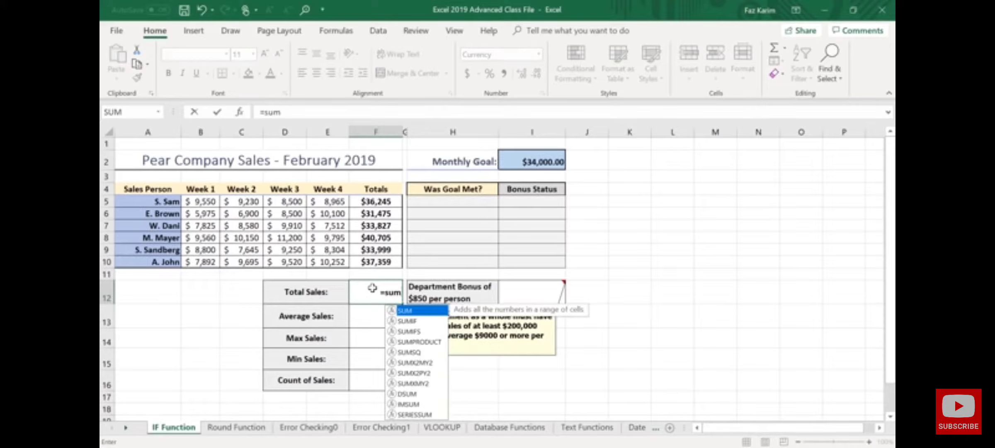
key("Tab")
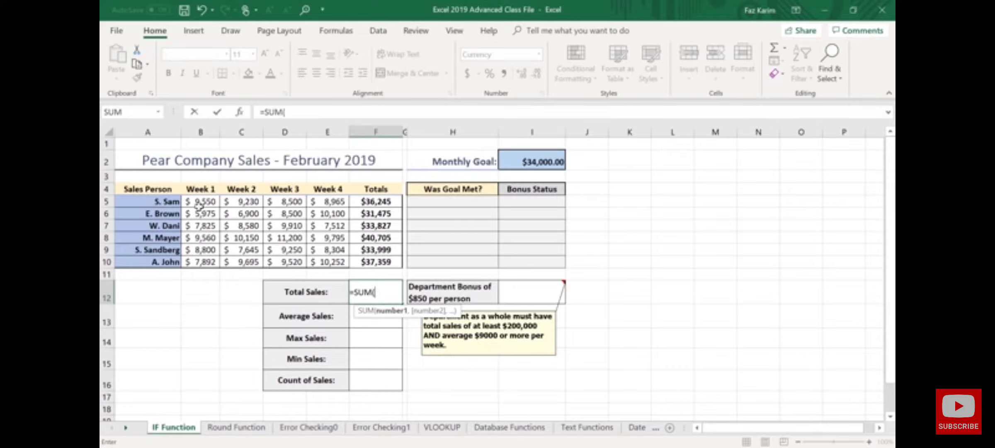
left_click_drag(194, 201, 324, 267)
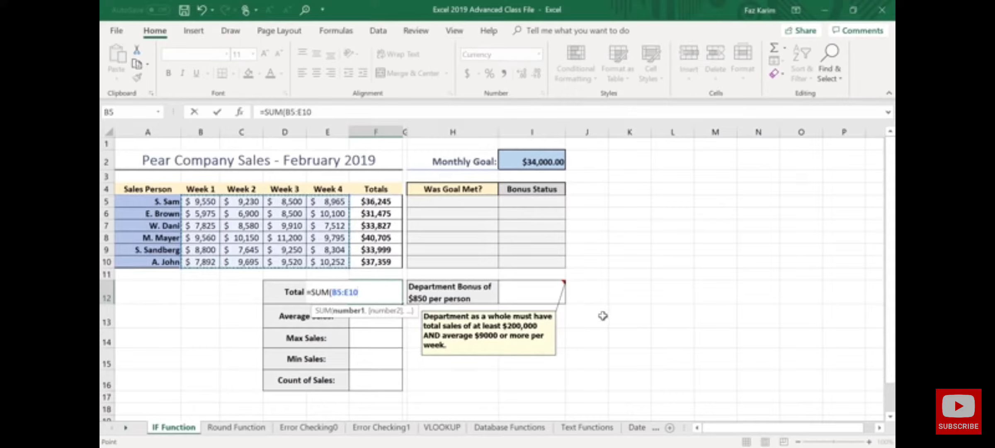
type(")")
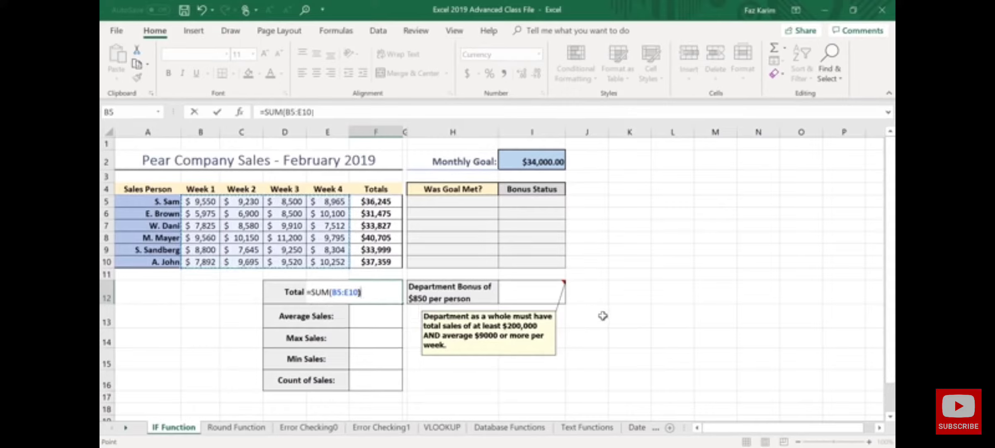
key("Return")
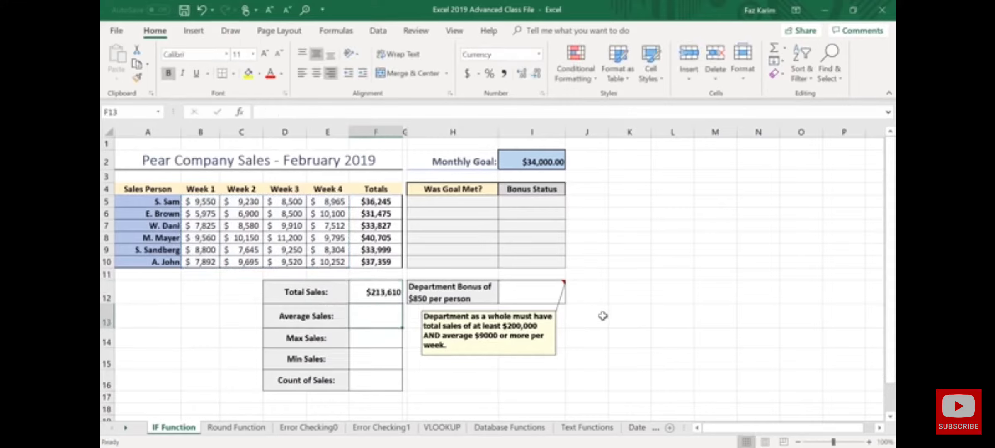
Enter =AVERAGE(B5:E10) in cell F13 to average the weekly sales.
type("=av")
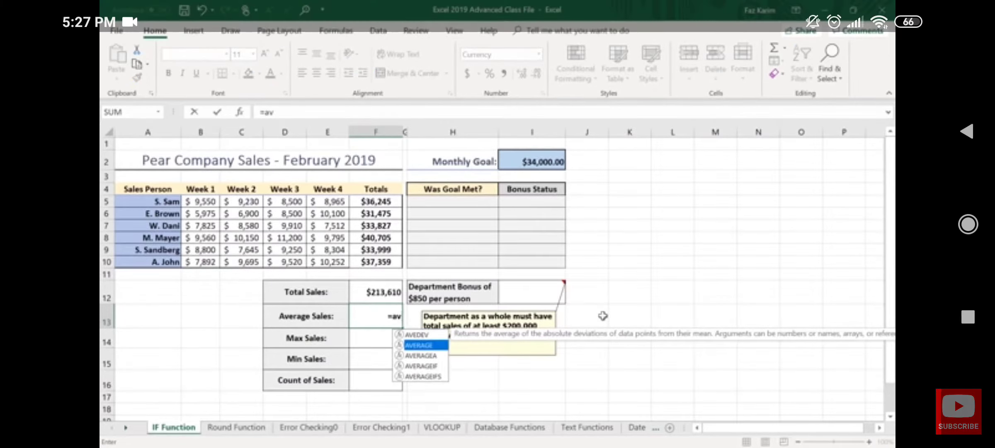
key("Down")
key("Tab")
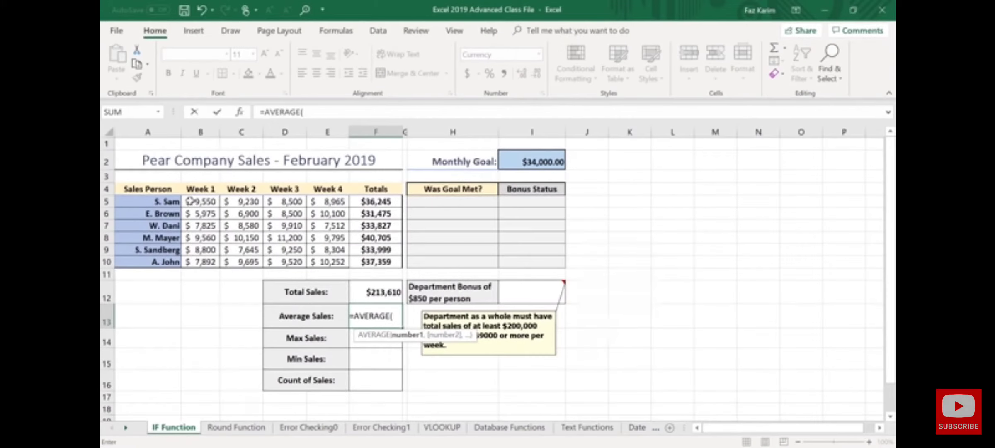
left_click_drag(190, 201, 331, 261)
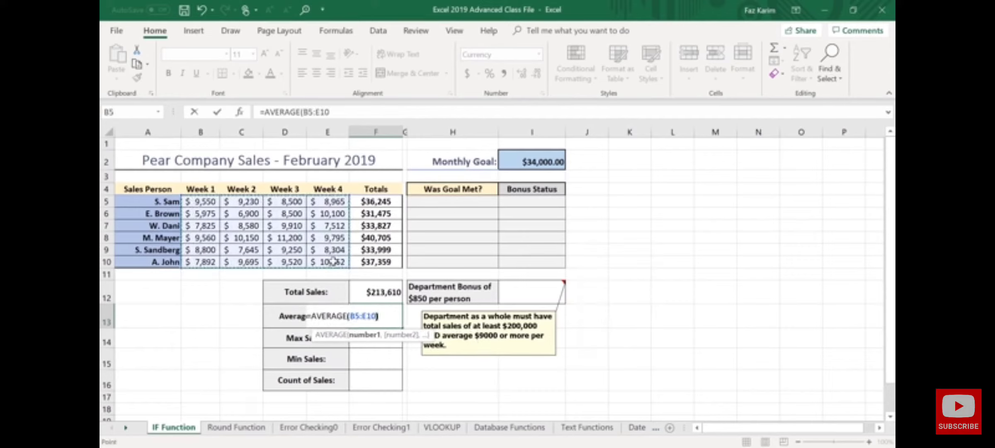
type(")")
key("Return")
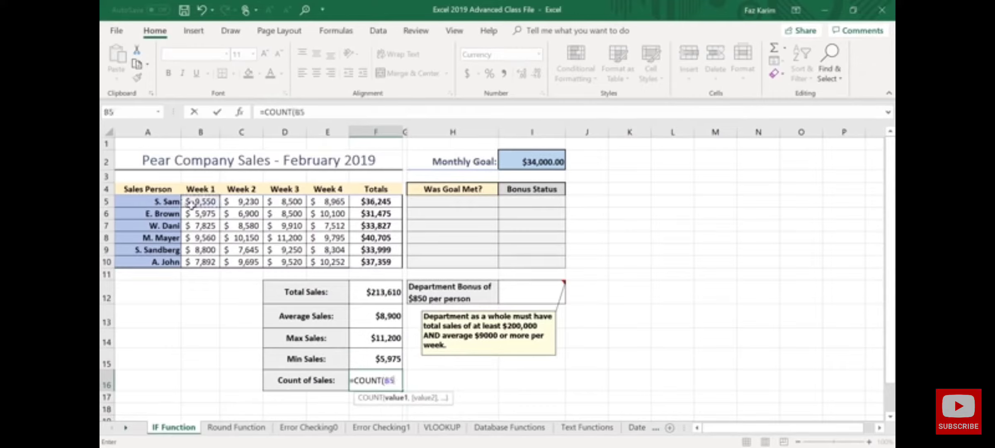
Complete the Count of Sales formula in F16 as =COUNT(B5:E10).
left_click_drag(326, 273, 344, 260)
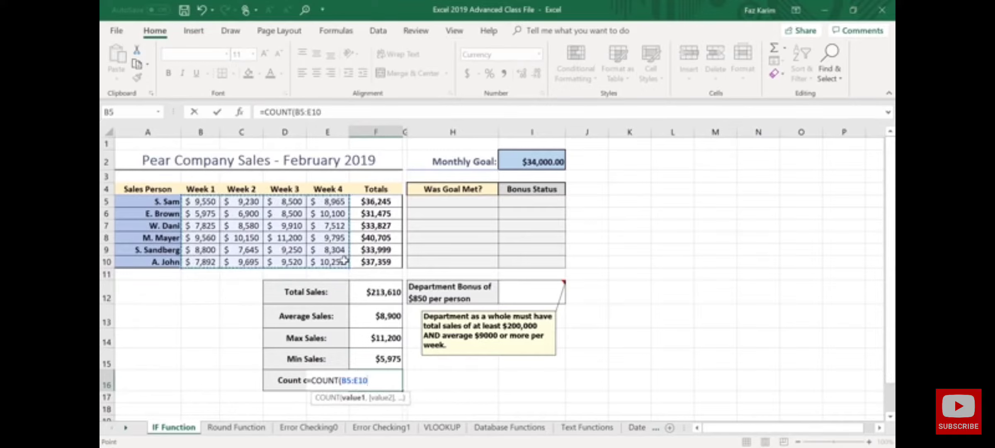
type(")")
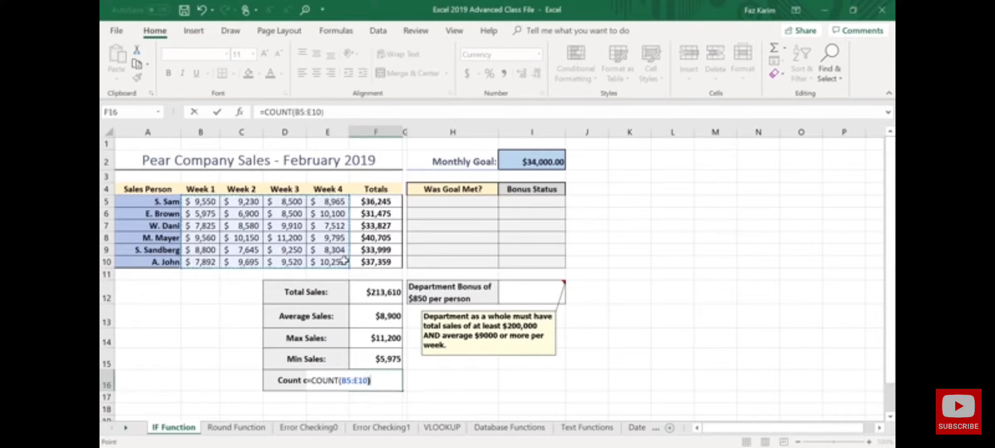
key("Return")
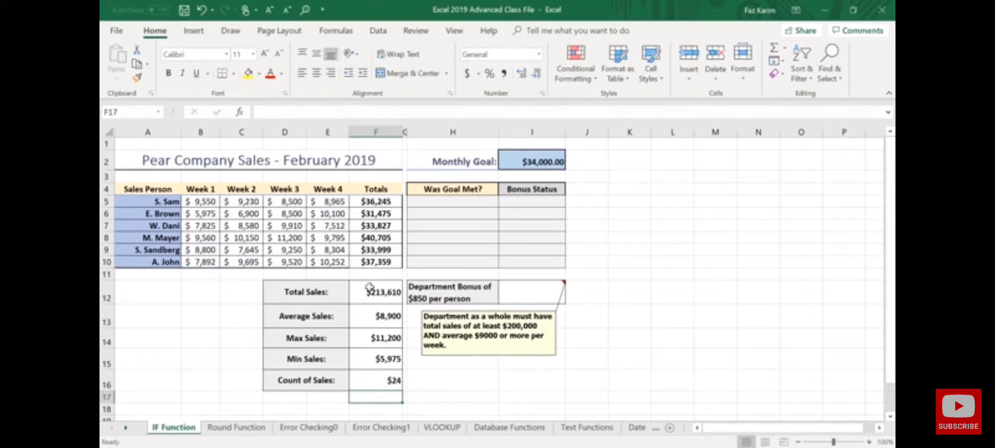
Clear the contents of the sales summary results in F12:F16.
left_click_drag(397, 295, 397, 378)
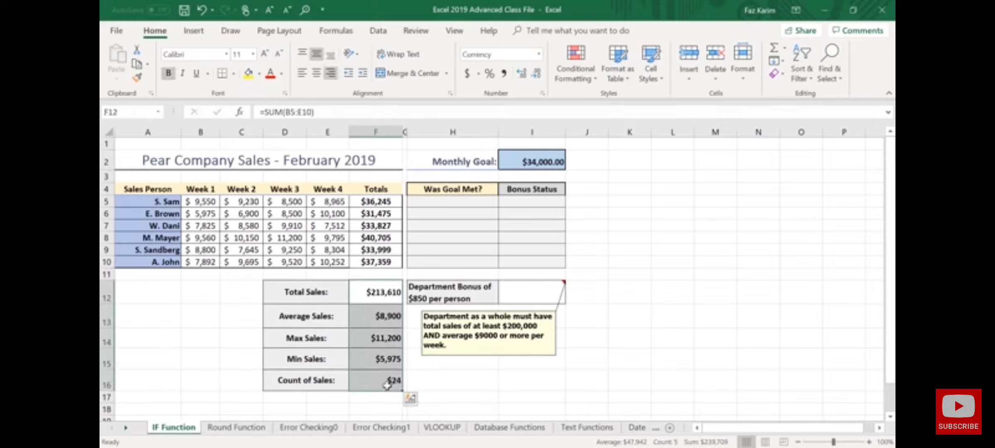
left_click_drag(395, 292, 397, 378)
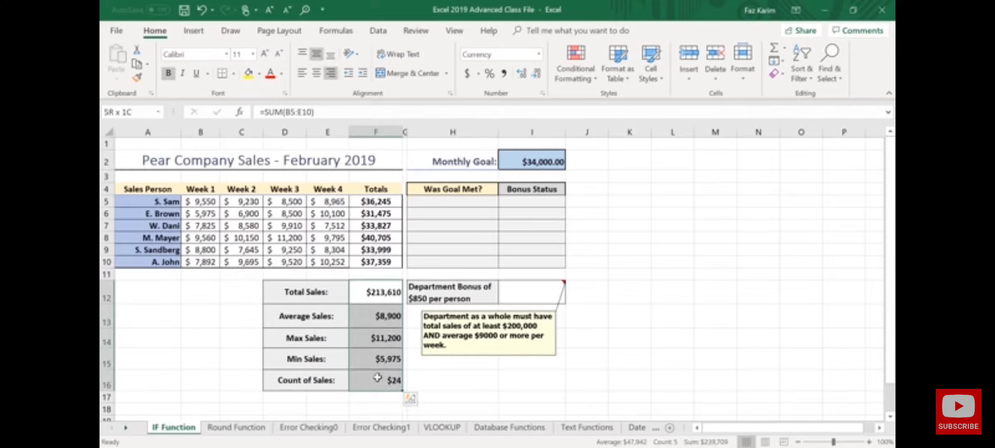
right_click(388, 337)
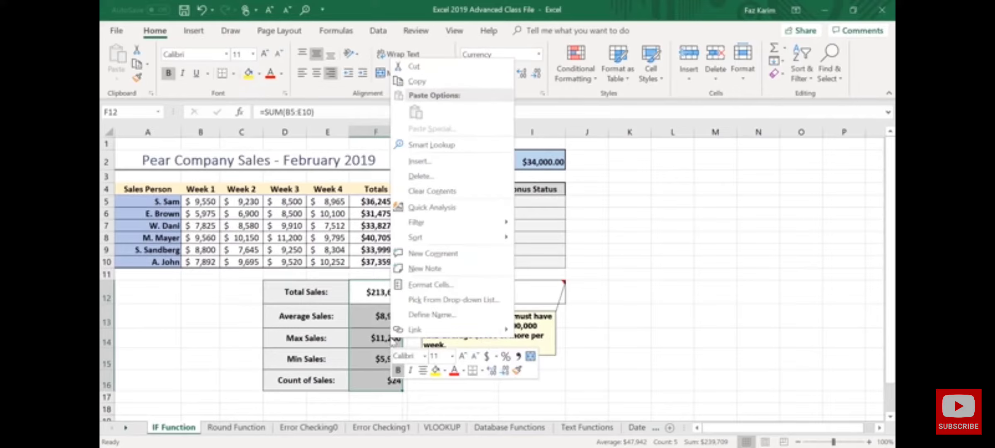
left_click(459, 193)
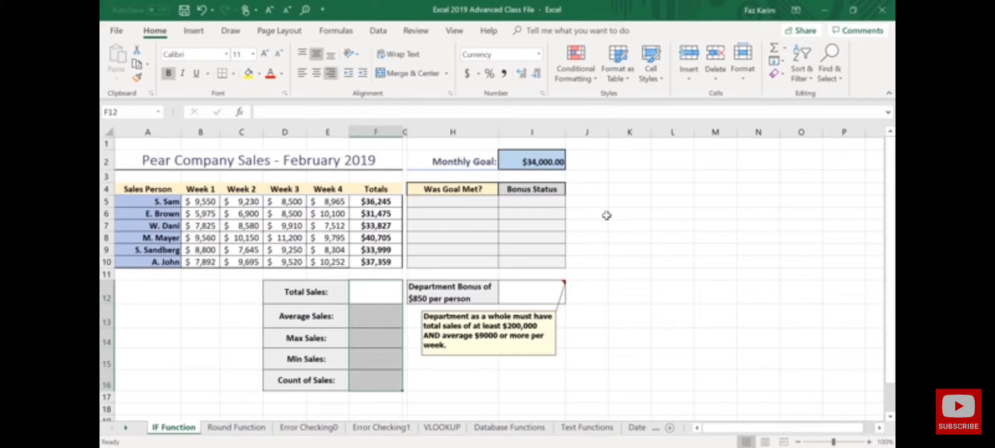
left_click(633, 263)
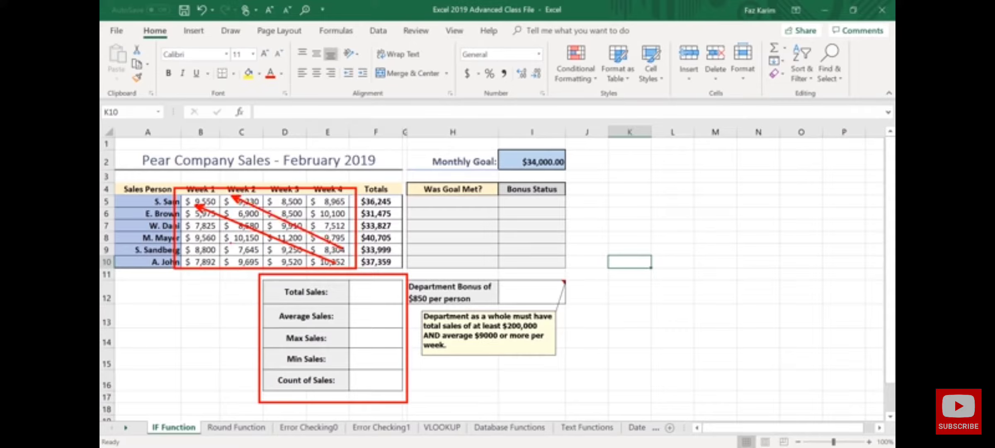
key("Escape")
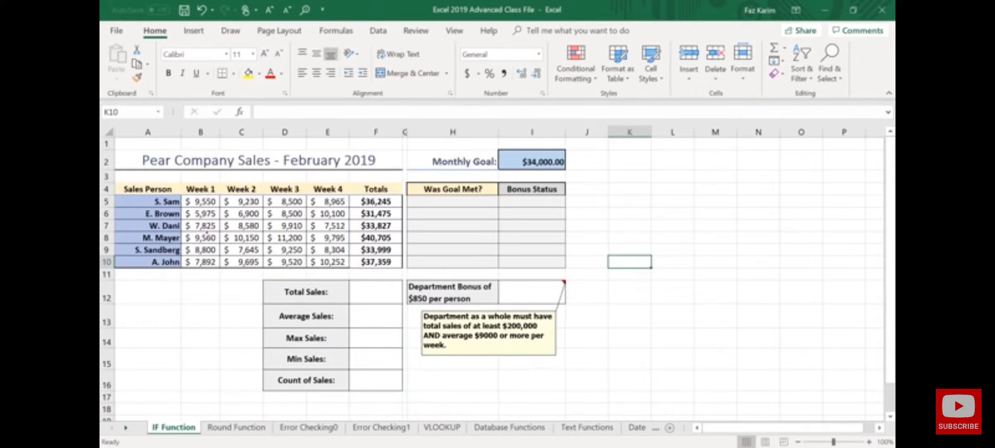
mouse_move(160, 187)
left_mouse_down()
mouse_move(278, 258)
mouse_move(359, 275)
left_mouse_up()
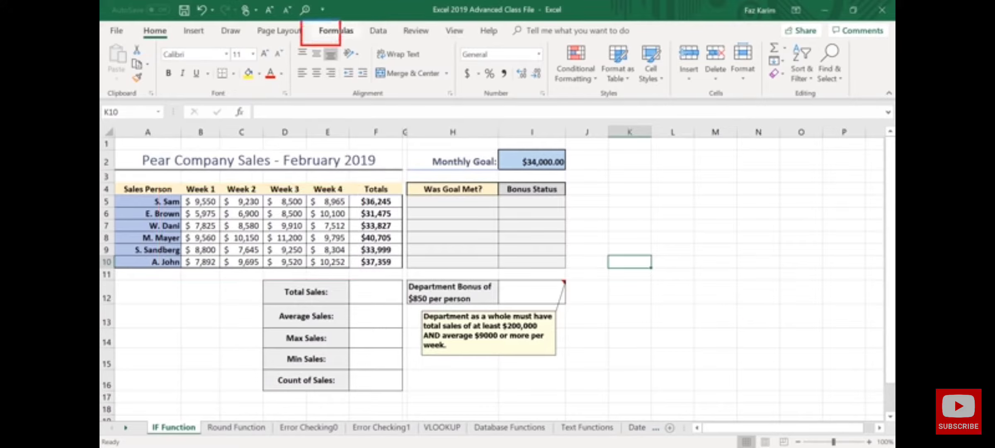
Select the weekly sales figures in B5:E10 and check the workbook's existing names in the Name Manager.
left_click(338, 33)
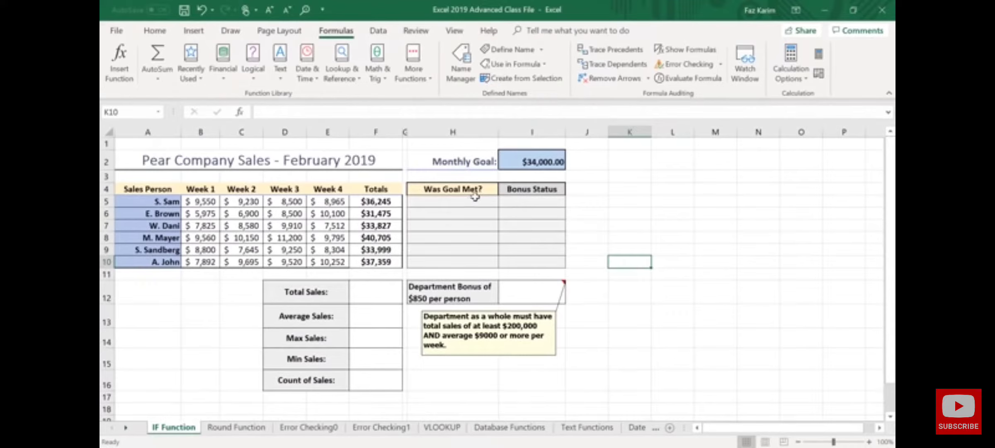
left_click(198, 205)
left_click_drag(198, 205, 335, 268)
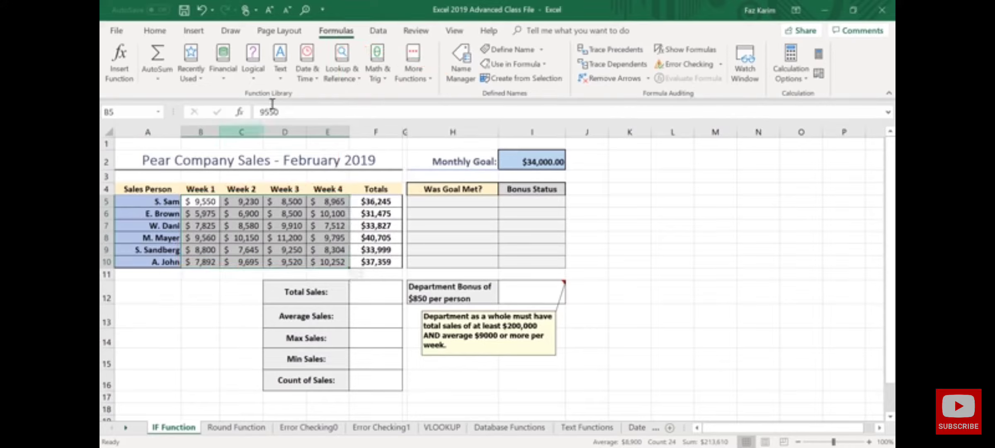
left_click(467, 70)
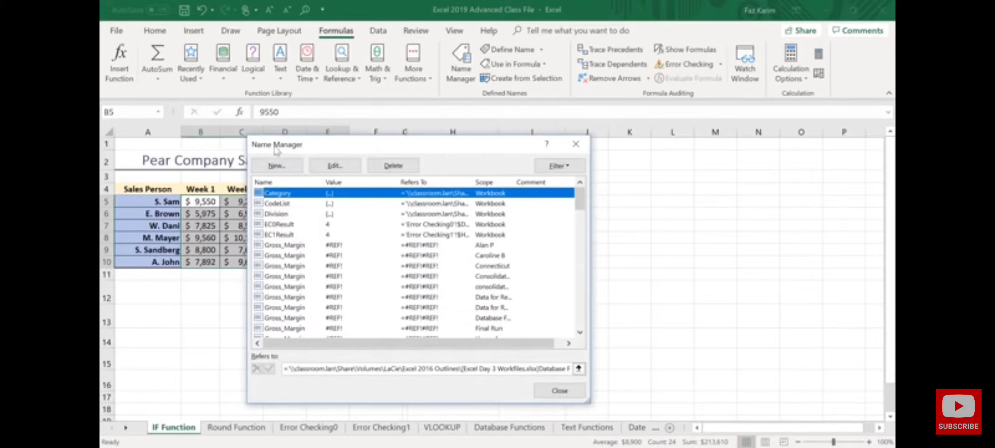
left_click(577, 145)
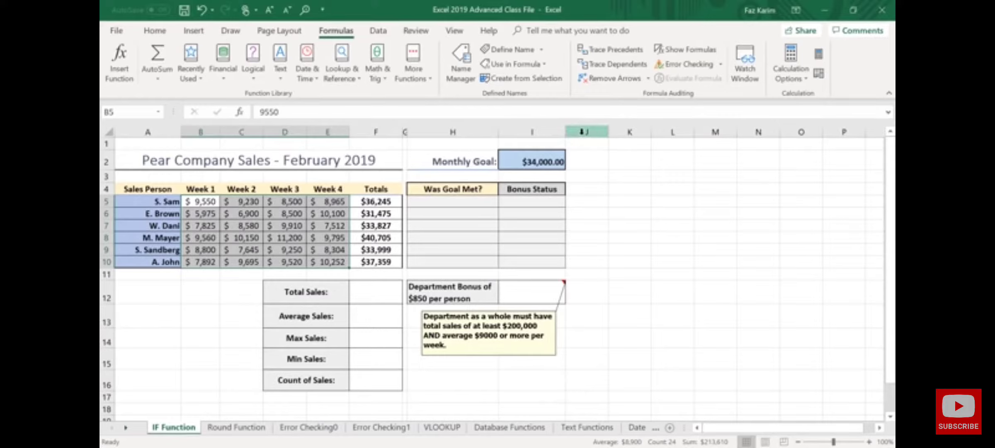
Define the workbook-scoped name theSales for the selected range B5:E10 using the Name Manager.
key("ctrl+F3")
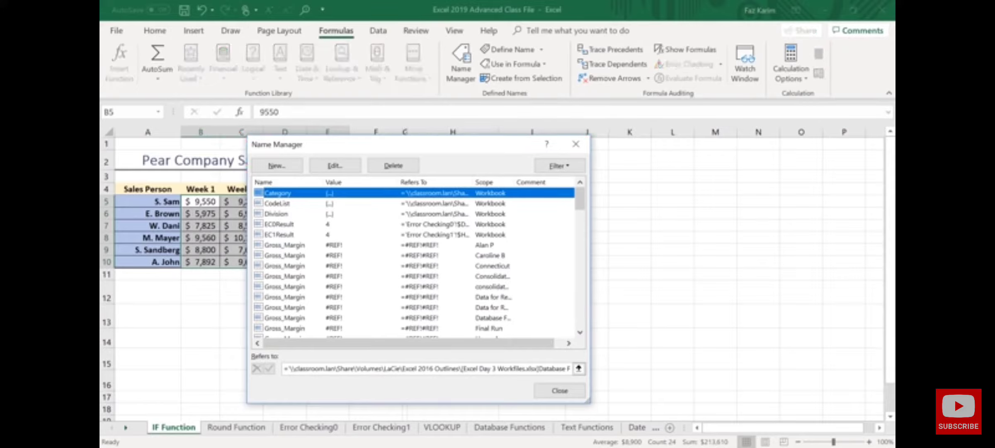
left_click_drag(348, 146, 578, 79)
left_click(501, 102)
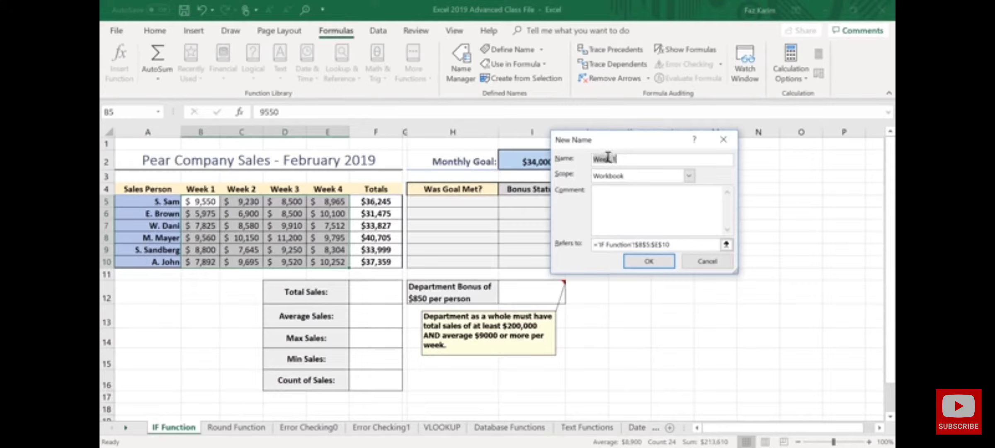
key("BackSpace")
type("the")
type("Sam")
left_click(640, 262)
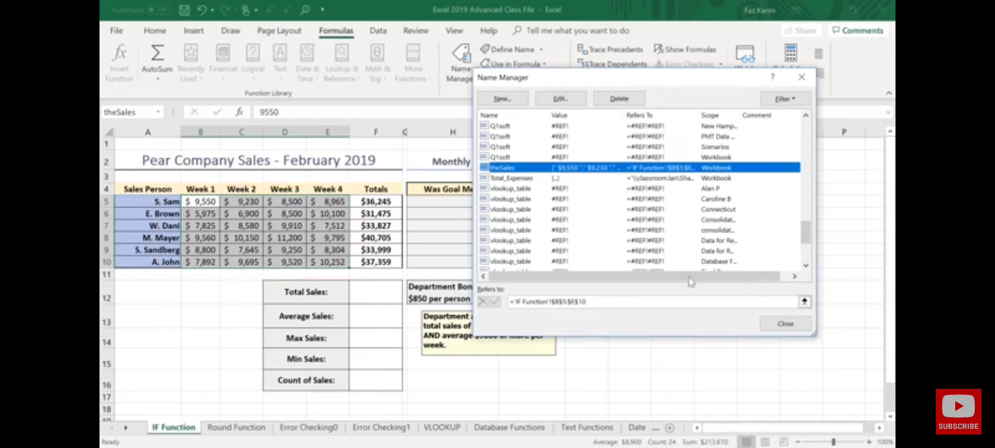
left_click(785, 323)
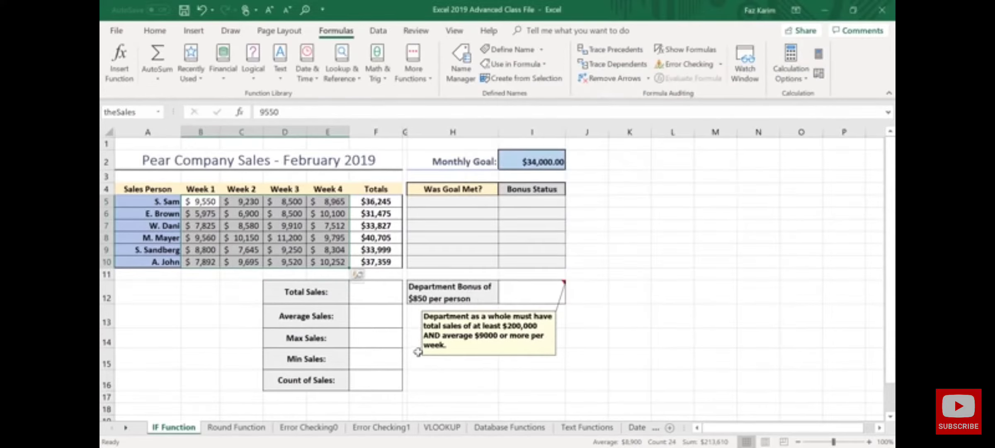
Enter the Total Sales formula =SUM(theSales) in F12.
left_click(390, 292)
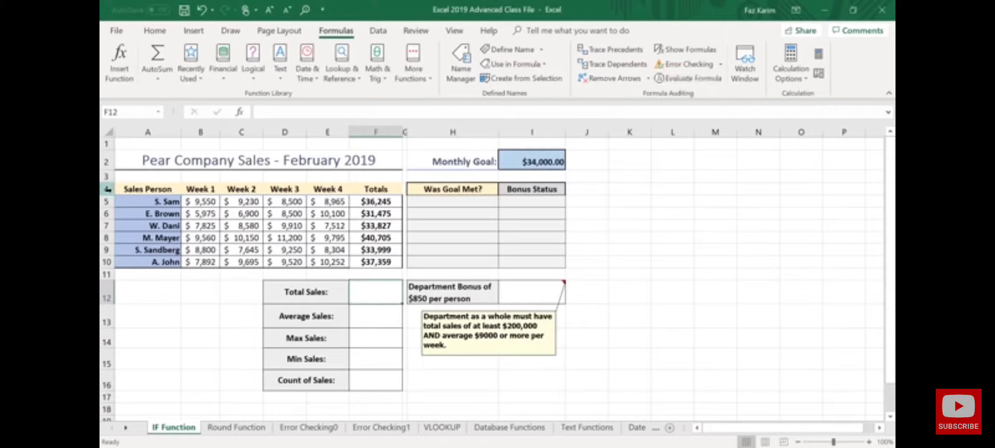
type("=sum")
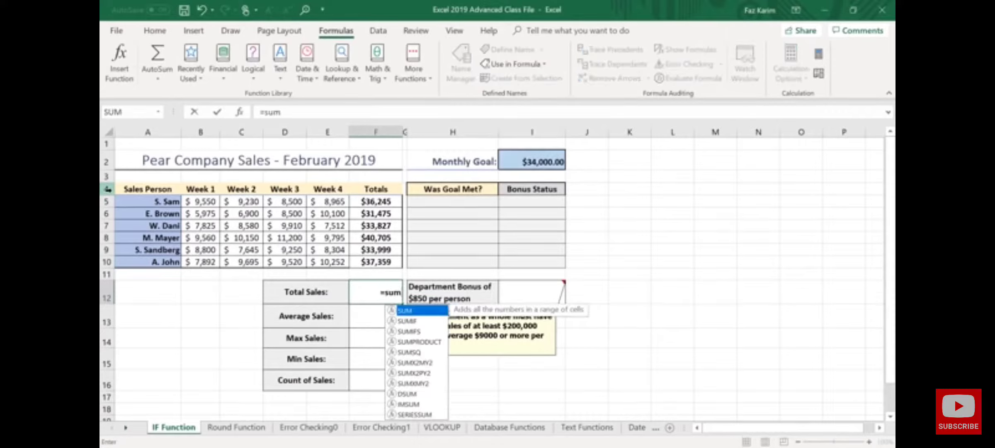
key("Tab")
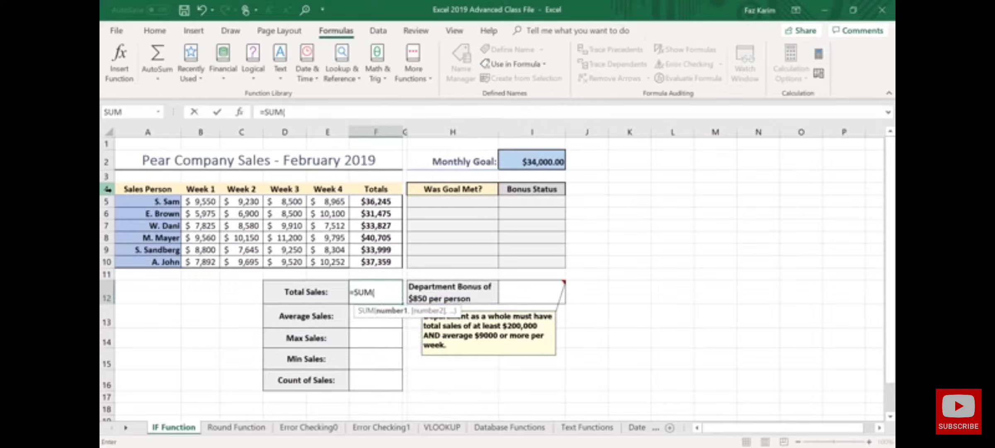
type("th")
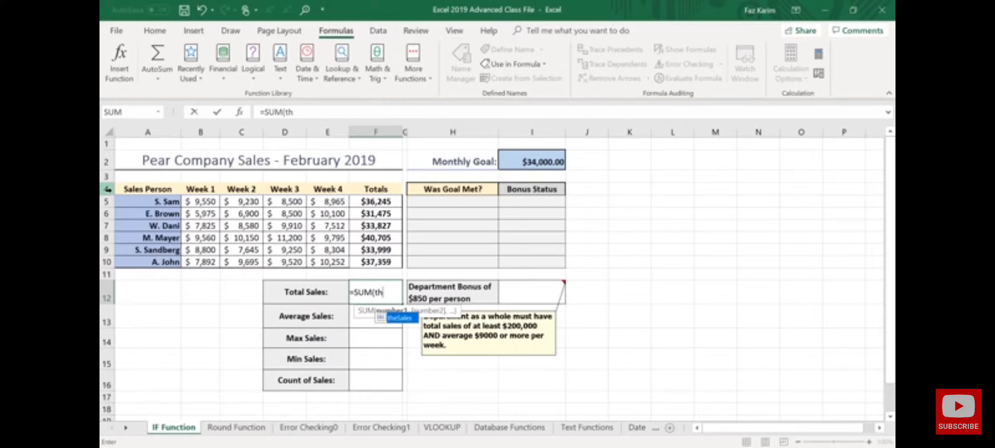
type("eSales")
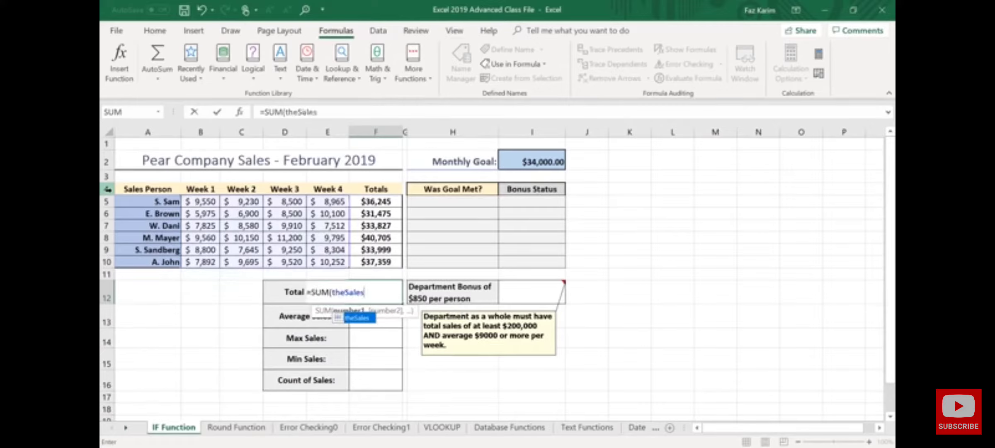
type(")")
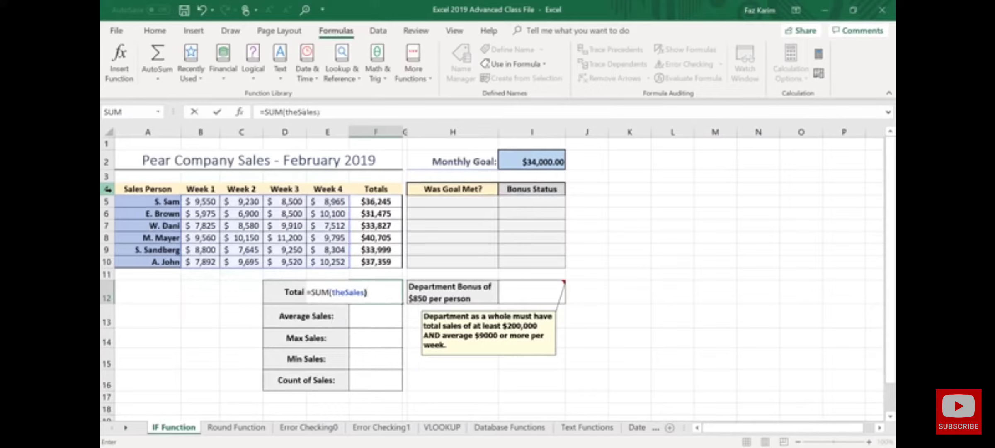
key("Return")
Enter the Average Sales formula =AVERAGE(theSales) in F13.
type("=")
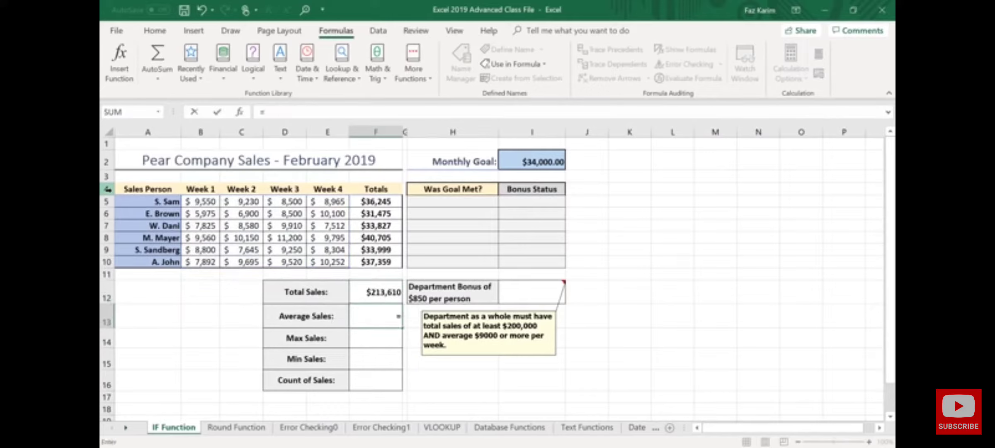
type("av")
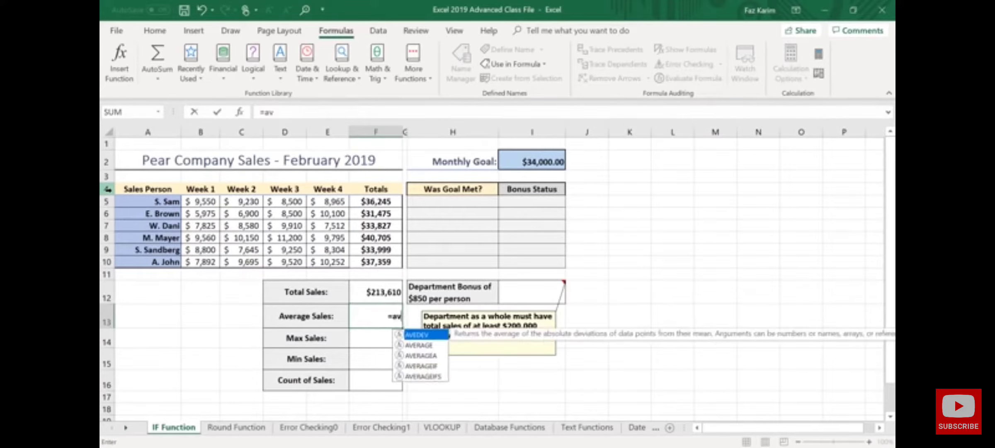
key("Tab")
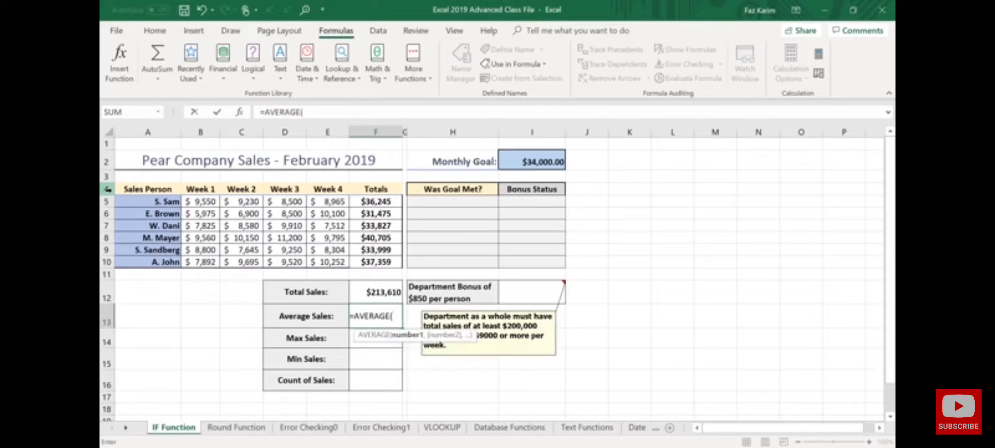
type("th")
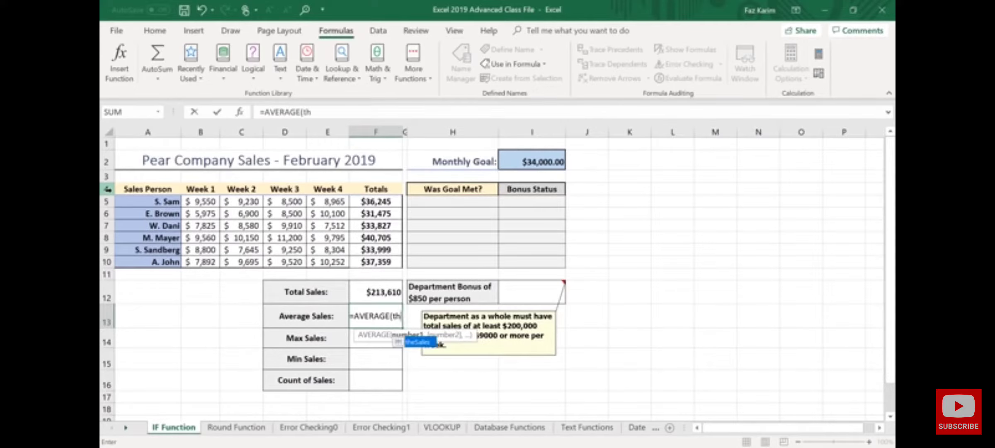
key("Tab")
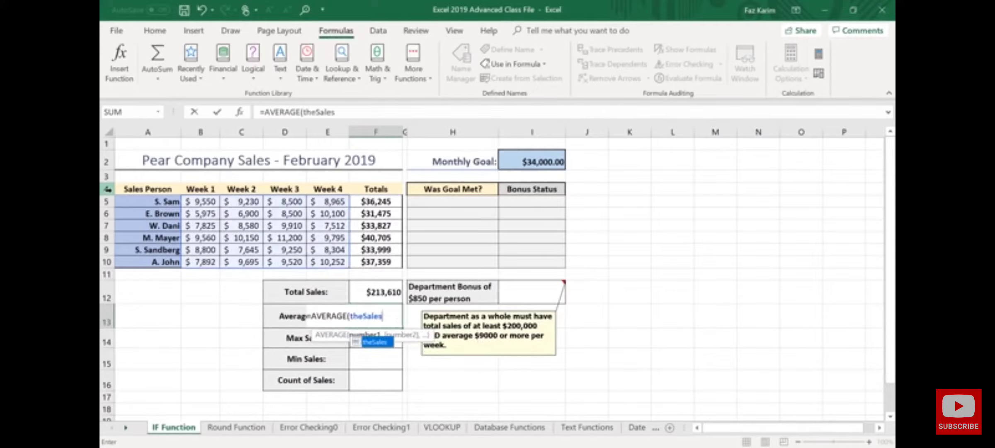
type(")")
key("Return")
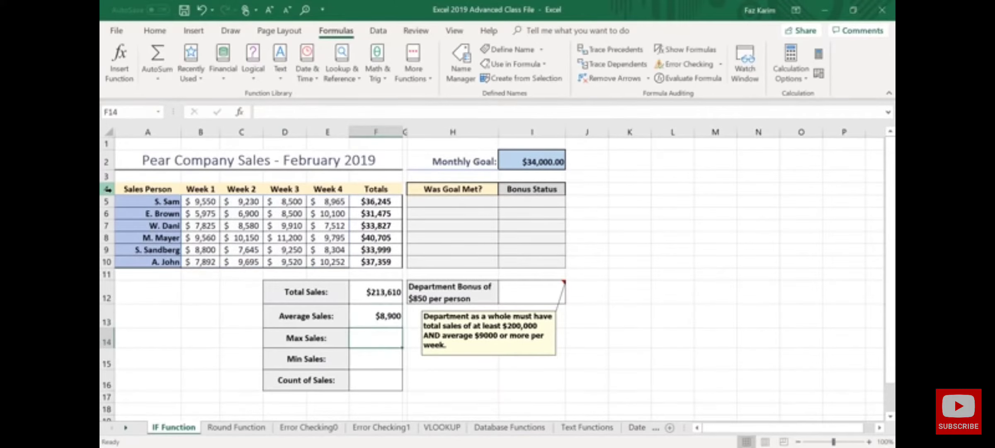
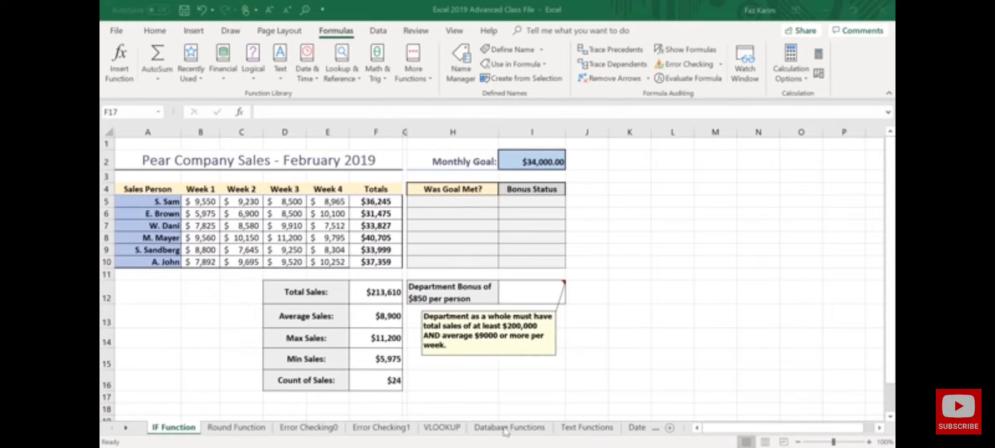
Switch to the Database Functions sheet and jump from there to the named range theSales.
left_click(522, 431)
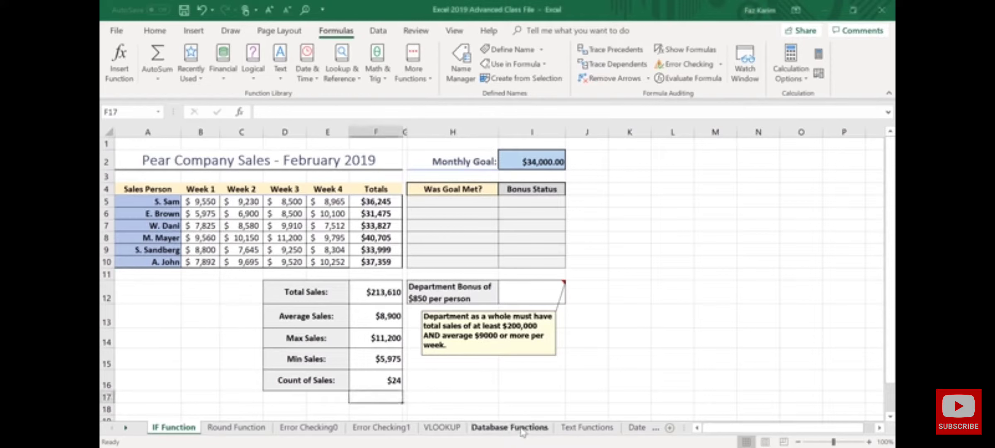
left_click(523, 431)
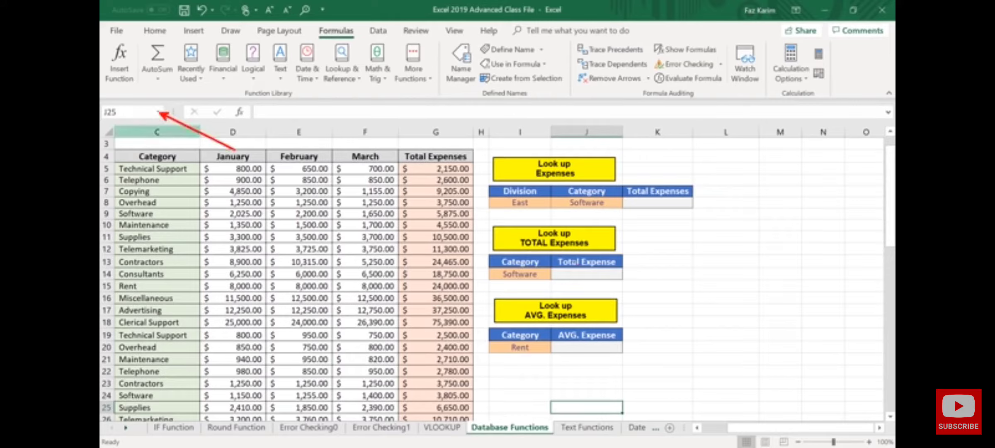
left_click(160, 113)
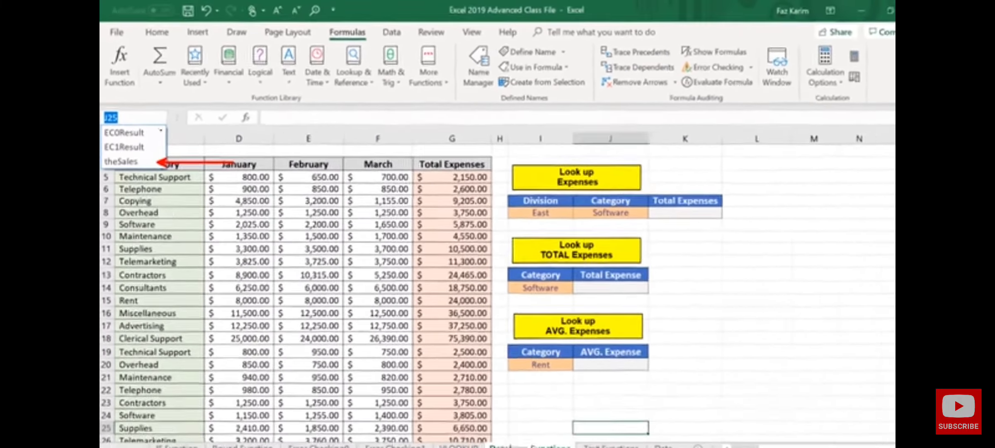
left_click(170, 139)
left_click(158, 111)
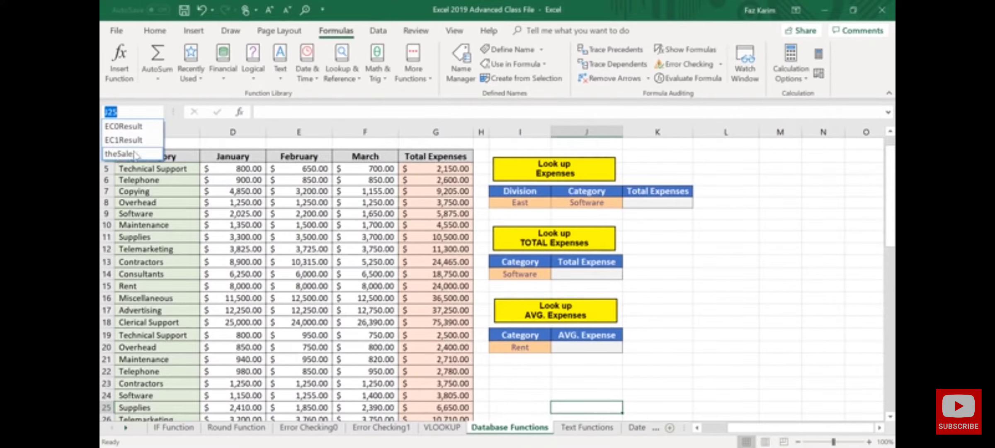
left_click(121, 154)
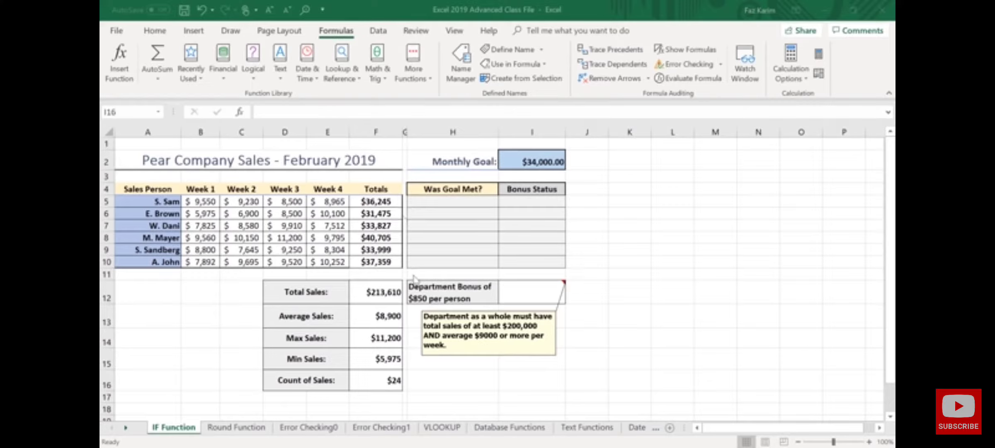
left_click(453, 202)
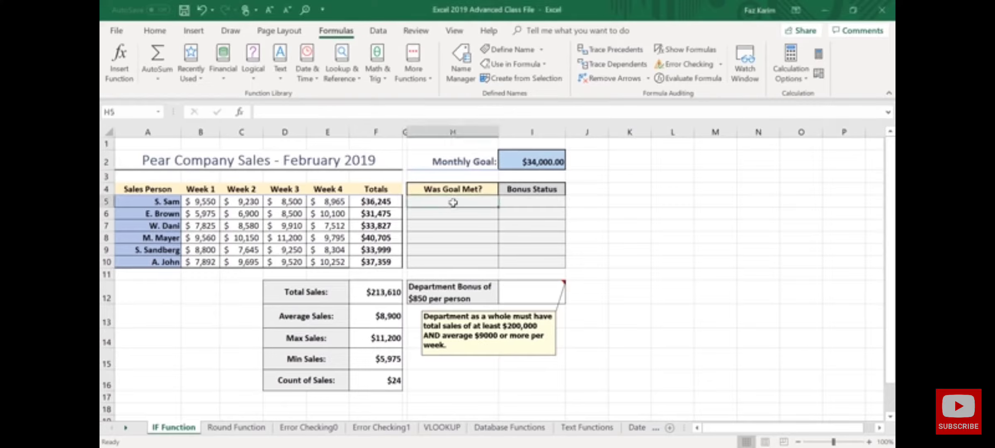
left_click(454, 213)
left_click(457, 226)
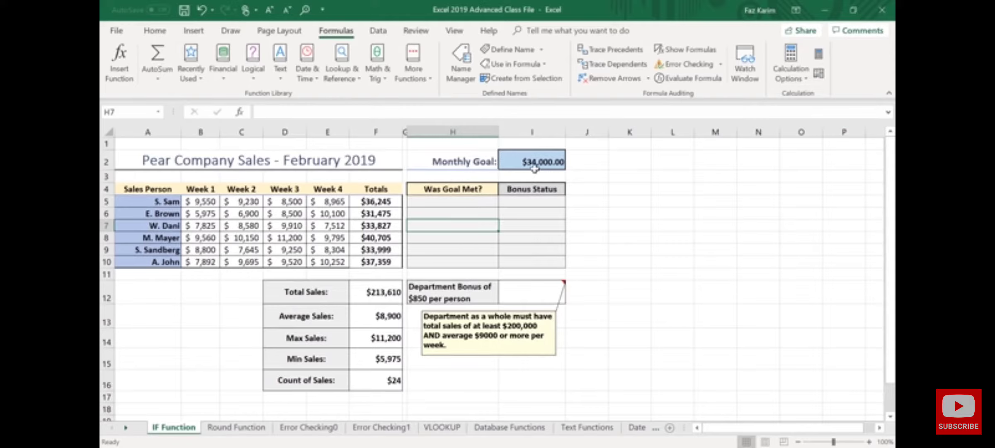
Enter the Was Goal Met? formula =IF(F5>=I2,"Yes","No") in H5, and reopen it for editing.
left_click(442, 200)
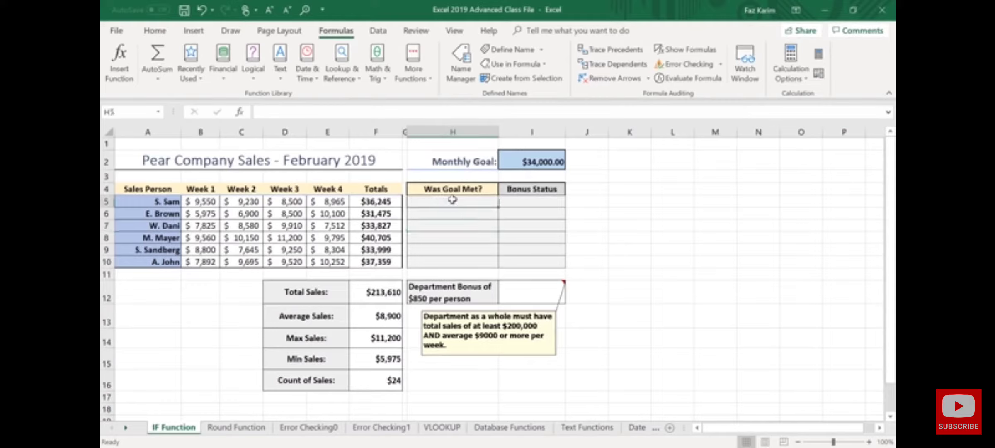
type("=if")
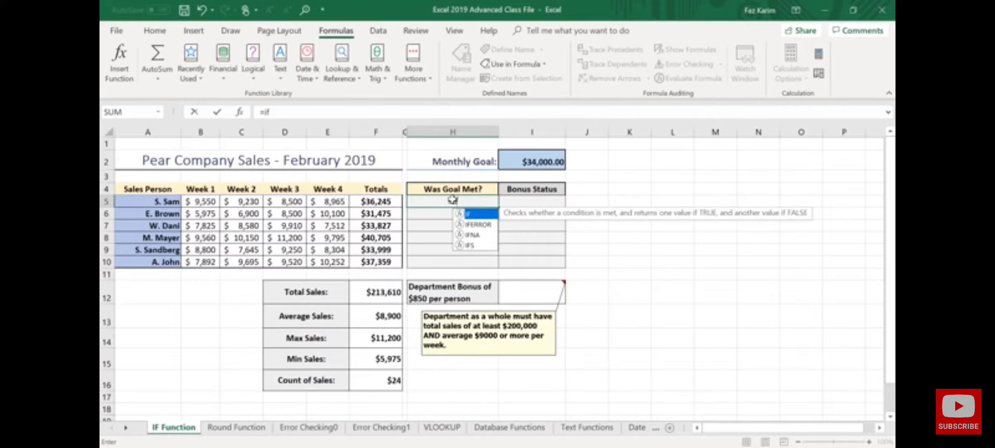
key("Tab")
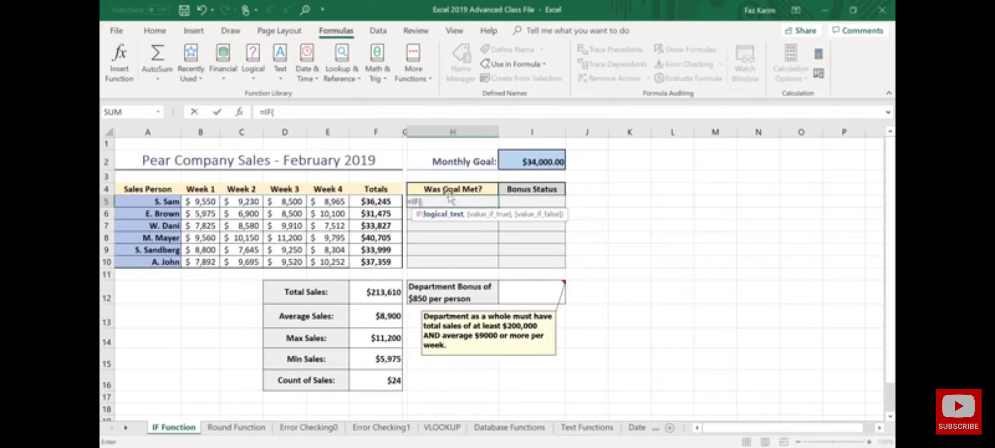
left_click(373, 202)
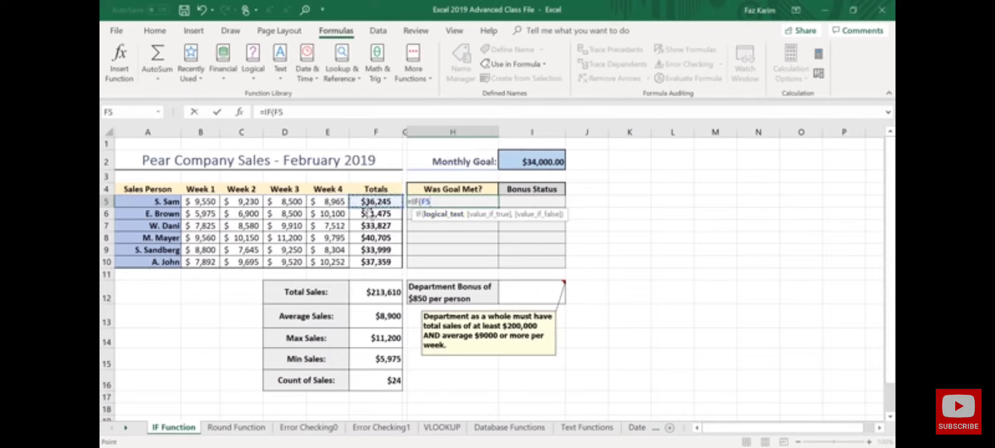
type(">=")
left_click(531, 160)
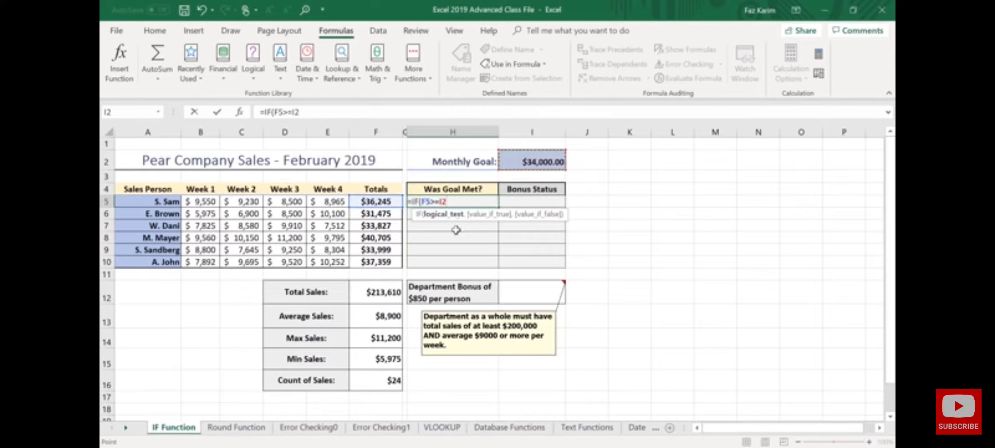
type(",")
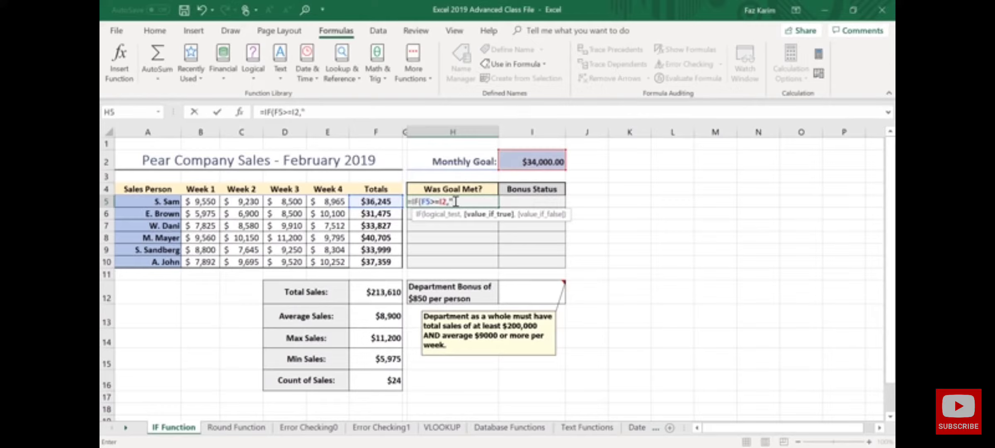
type("es")
type(",")
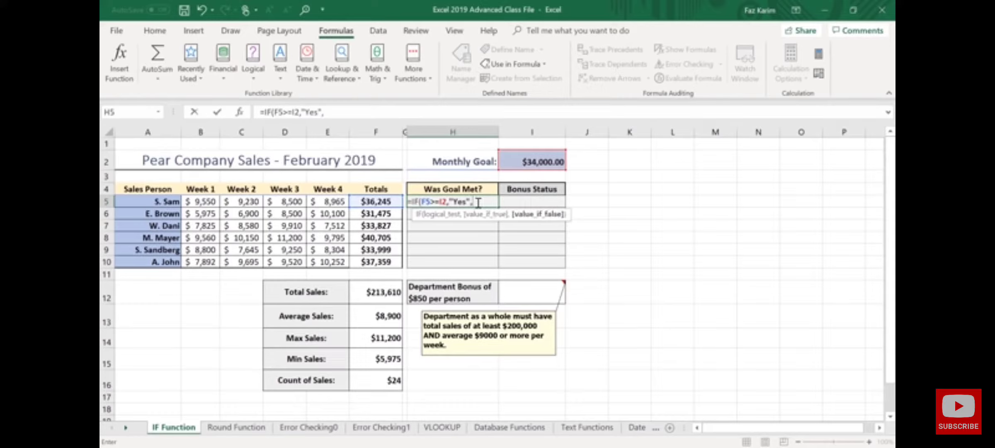
type("\"No\")")
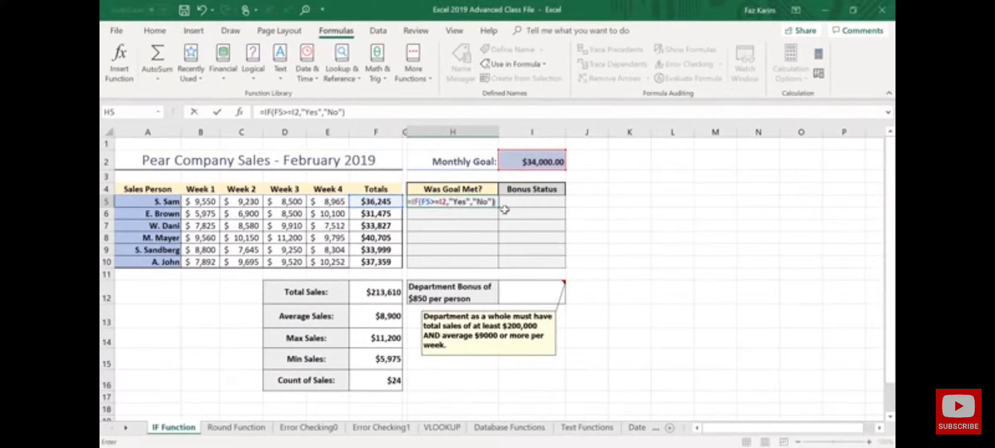
key("Return")
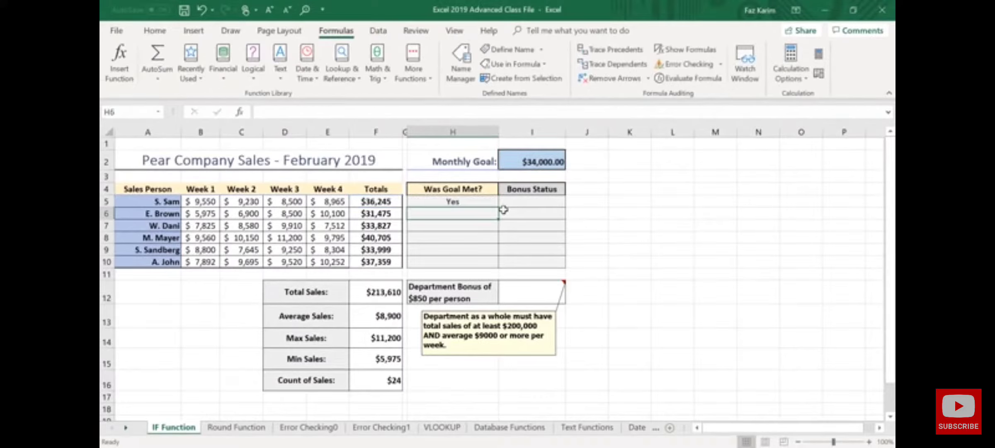
key("Up")
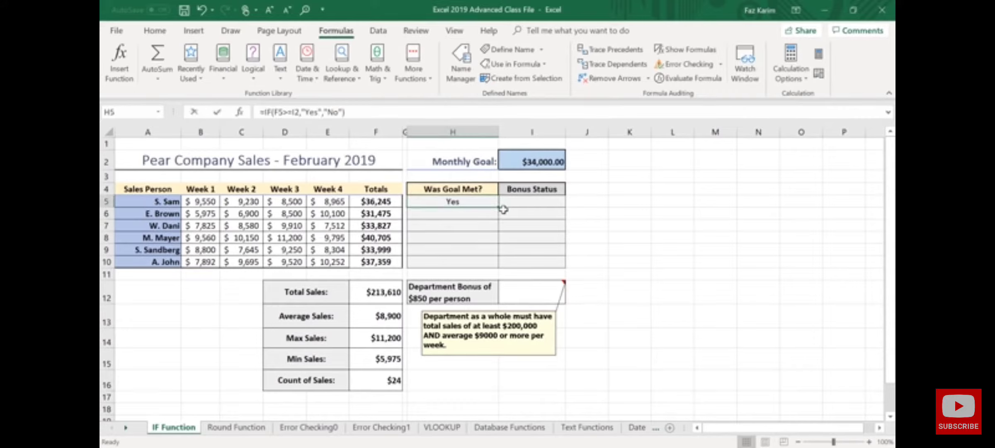
key("F2")
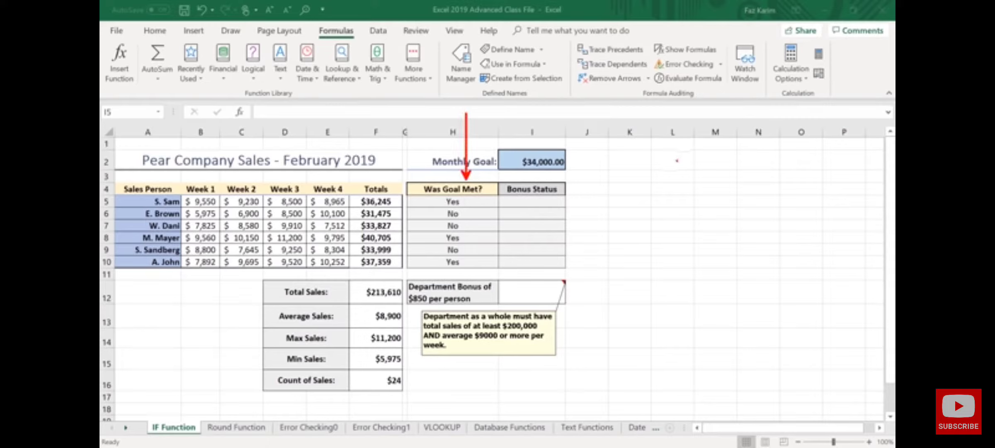
left_click_drag(498, 177, 566, 279)
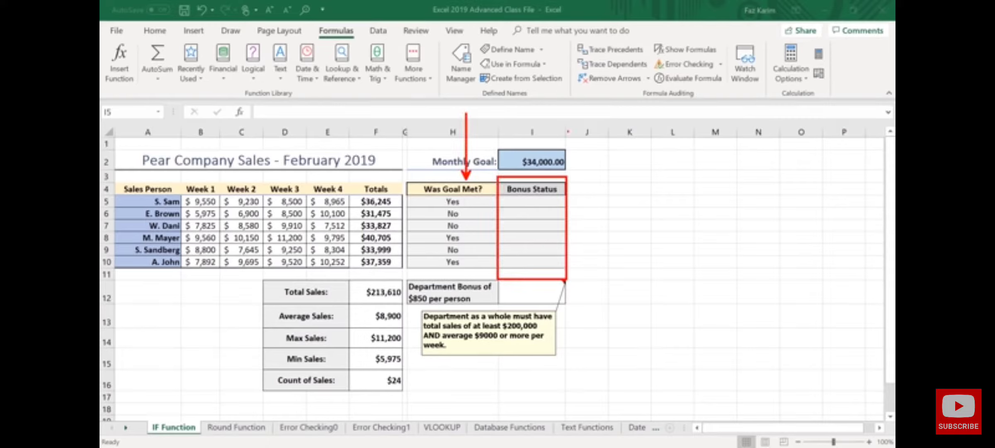
key("Escape")
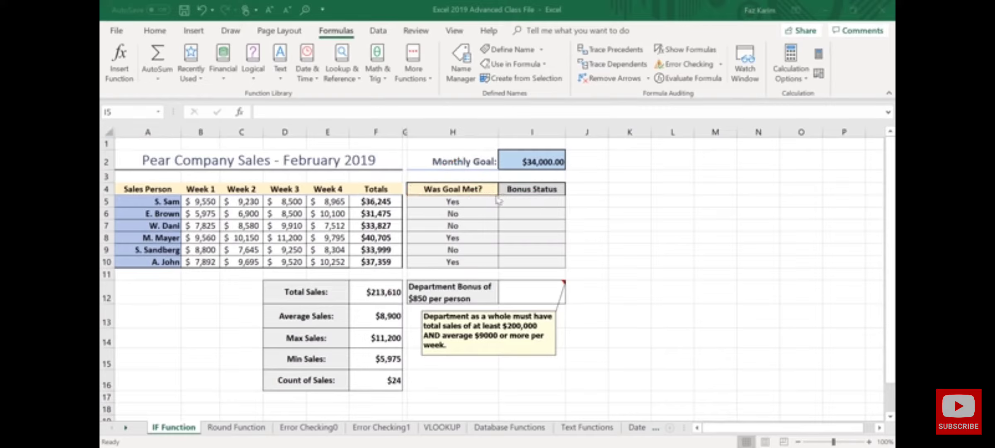
Enter the Bonus Status formula =IF(H5="yes",F5*5%,"No Bonus") in I5.
left_click(525, 201)
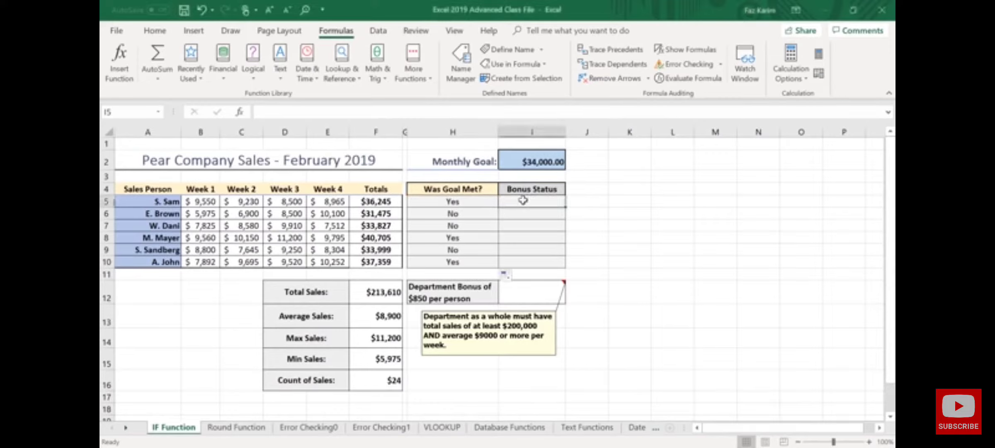
type("=")
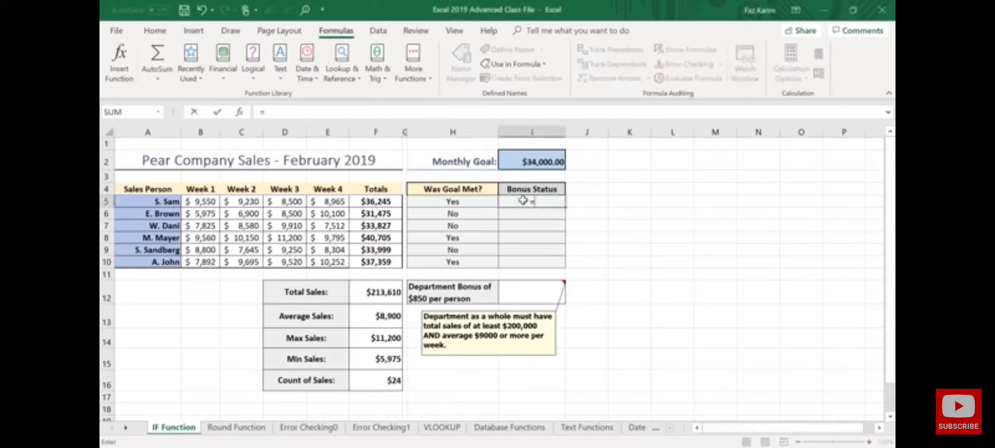
type("if")
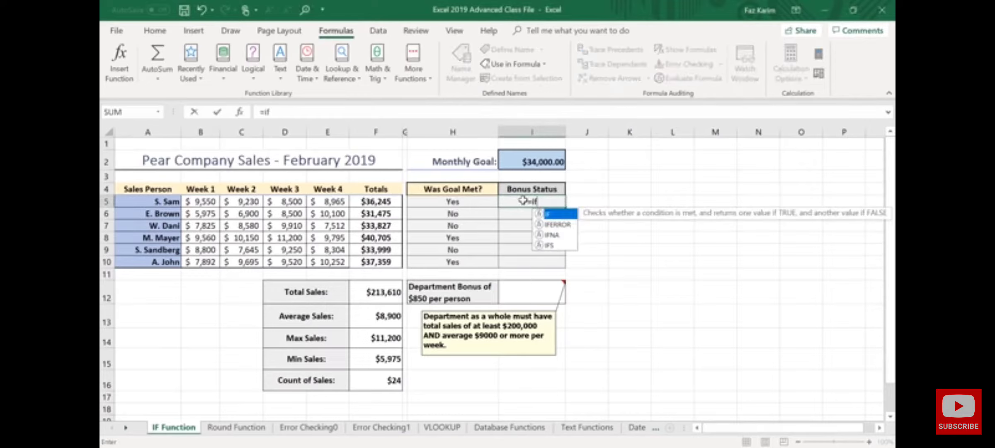
key("Tab")
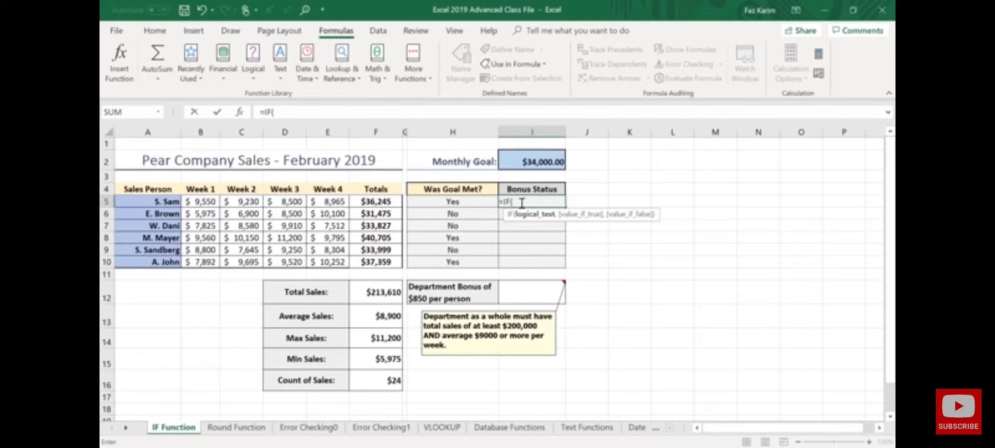
left_click(477, 200)
type("=")
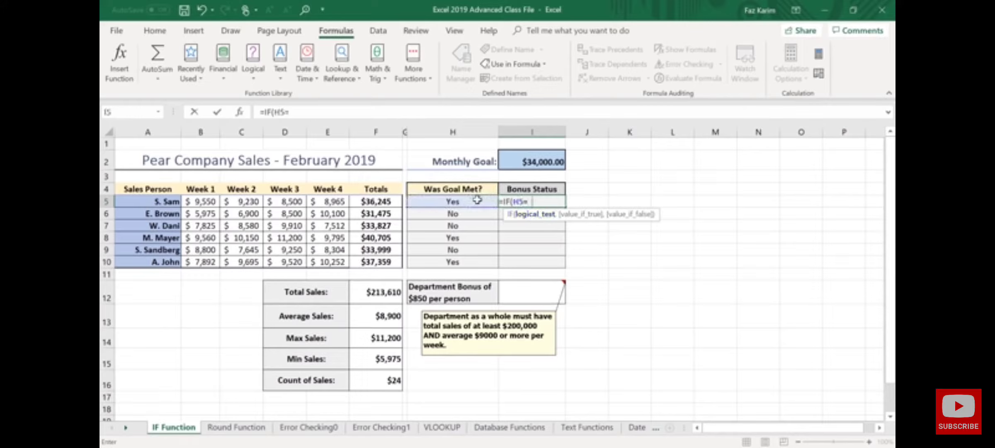
type(" yes\"yes")
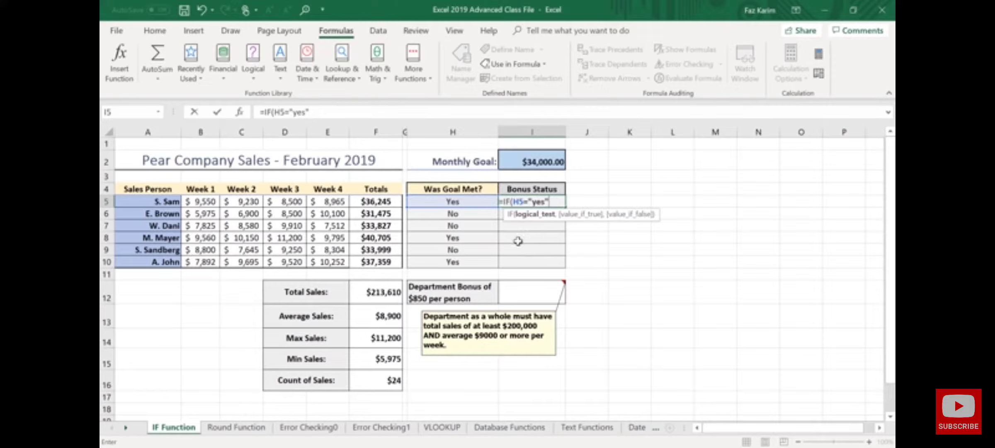
type(",")
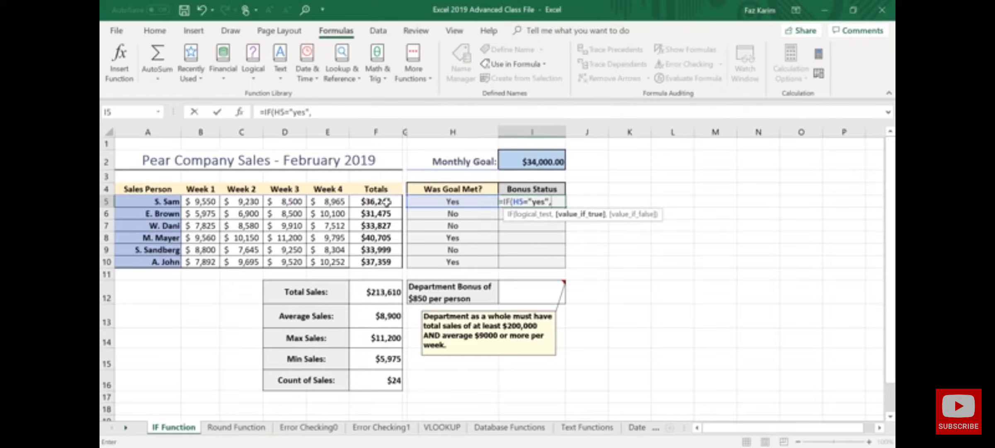
left_click(381, 202)
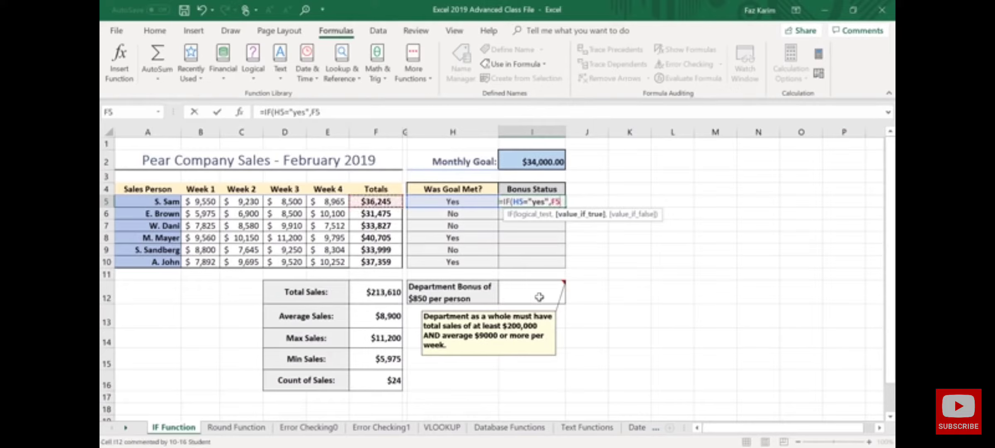
type("*5")
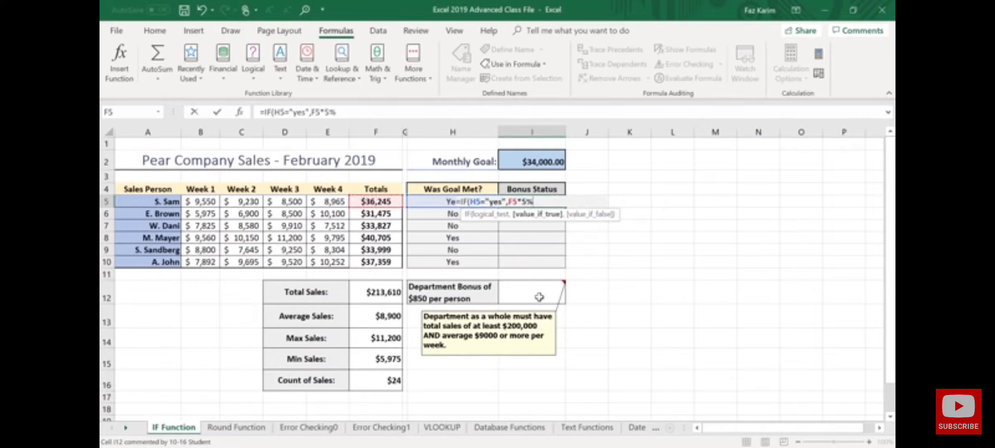
type(",")
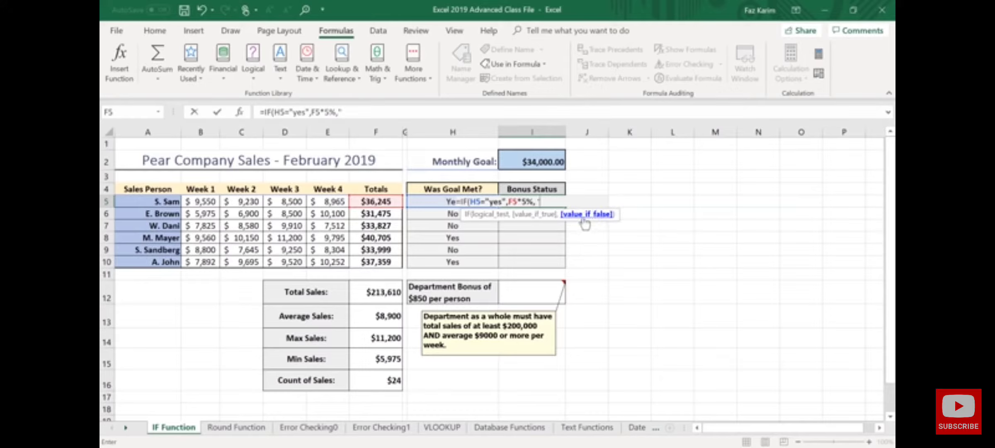
type("\"No Bonus\"")
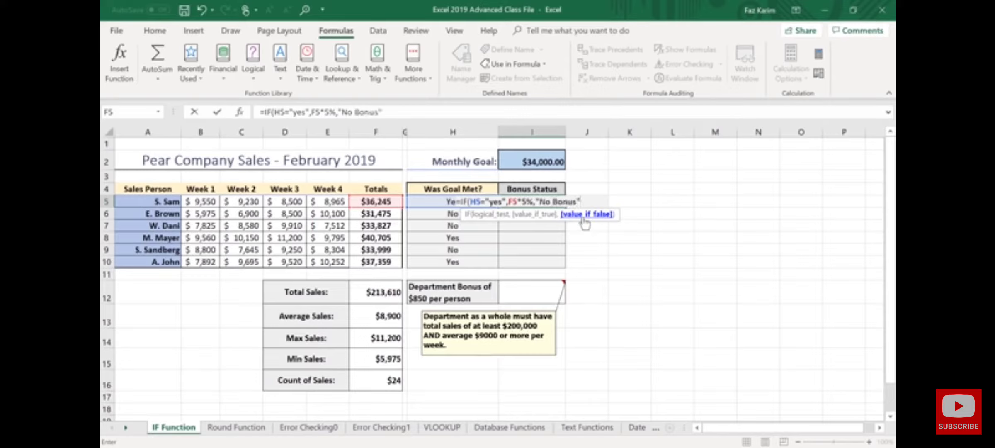
type(")")
key("Return")
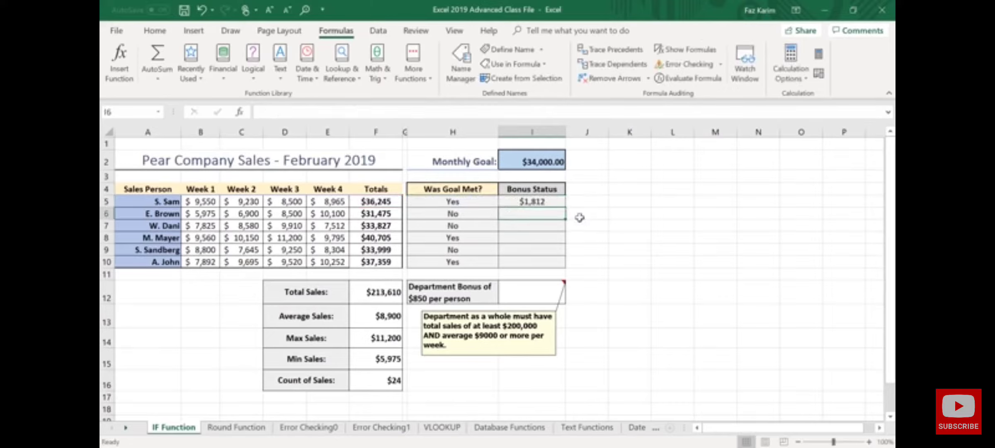
Fill the Bonus Status formula from I5 down through I10.
key("Up")
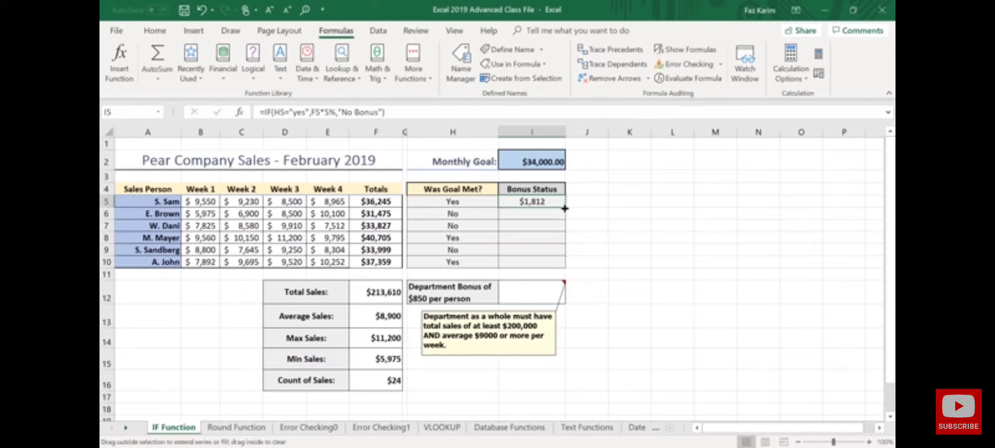
left_click_drag(564, 208, 570, 270)
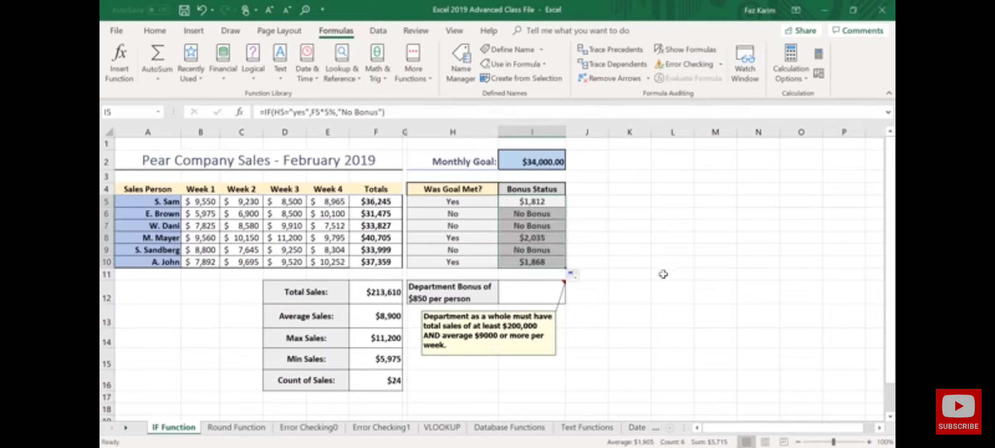
left_click_drag(480, 251, 503, 225)
left_click_drag(575, 249, 623, 248)
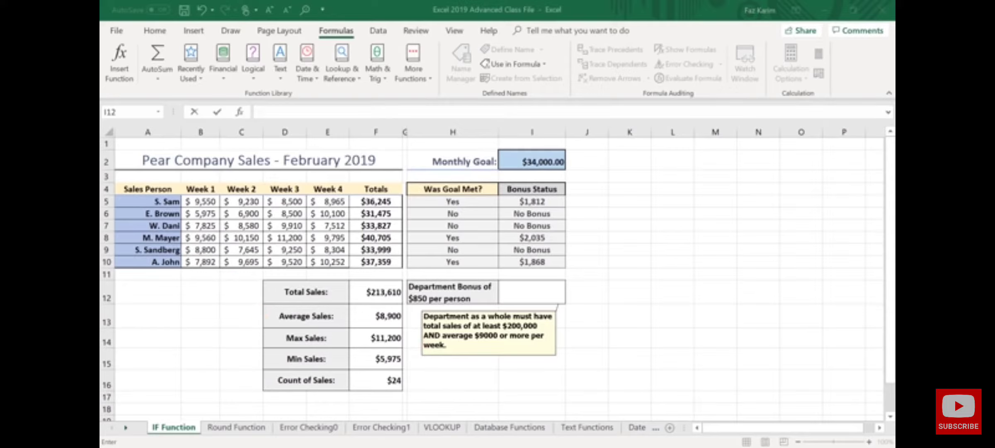
Begin a formula in the Department Bonus cell I12.
left_click(532, 287)
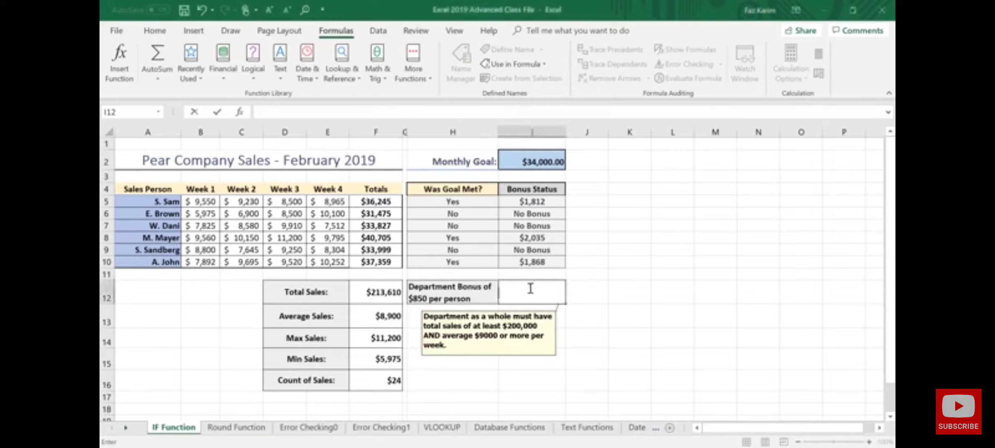
type("=")
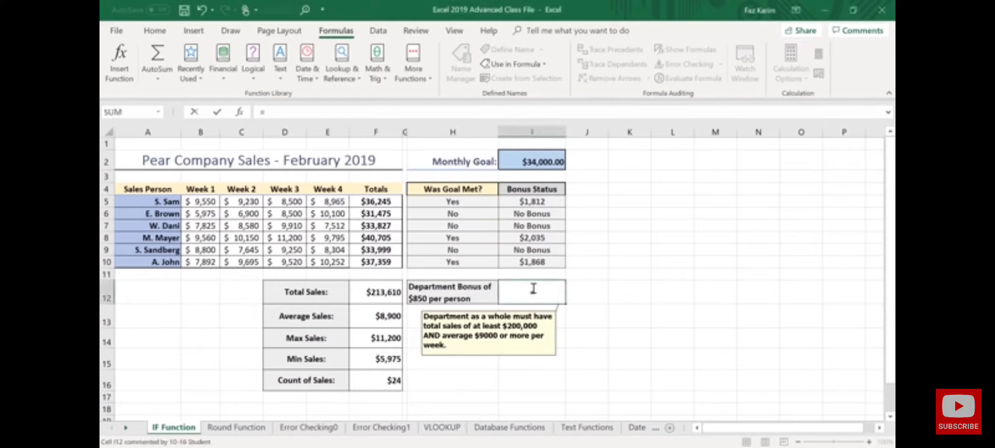
type("IF(")
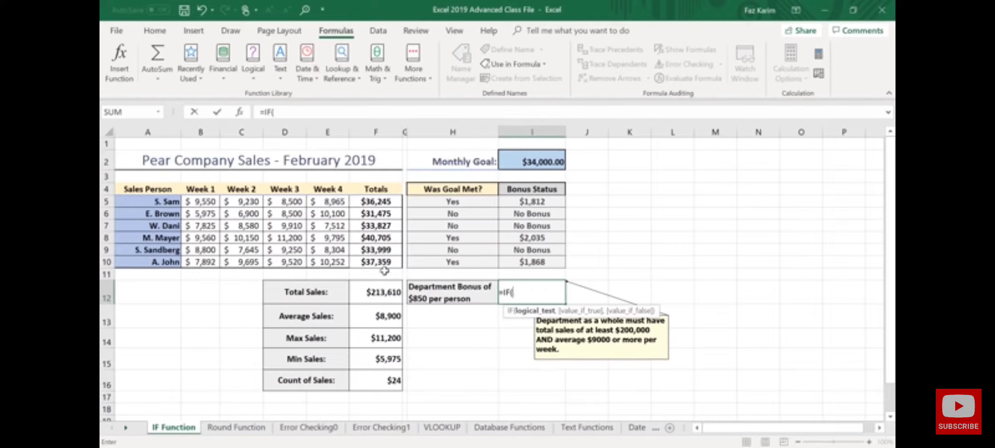
left_click(376, 295)
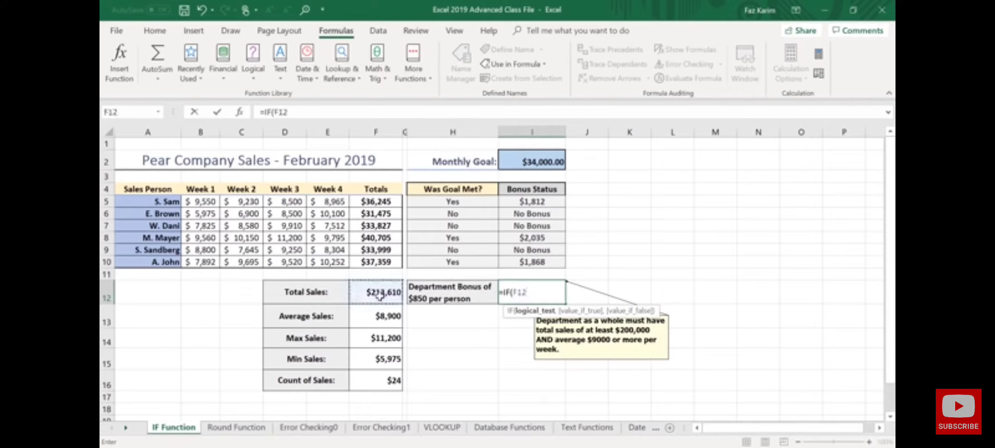
type(">=200000")
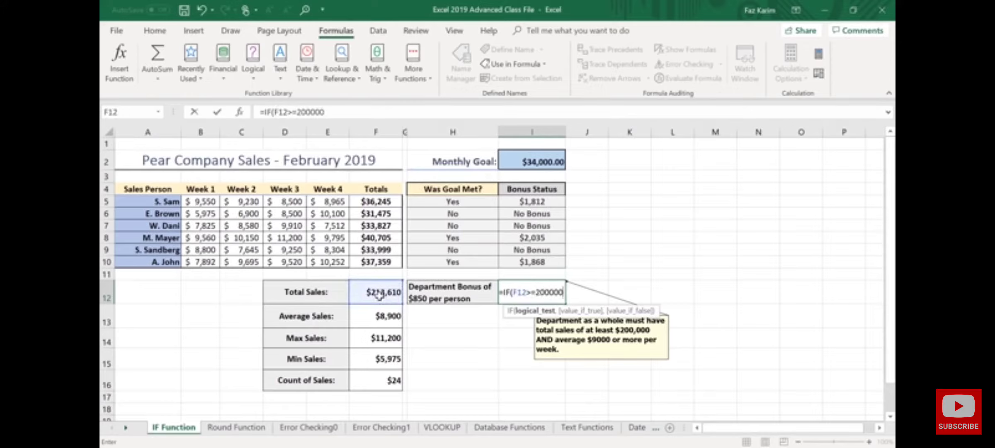
type(",")
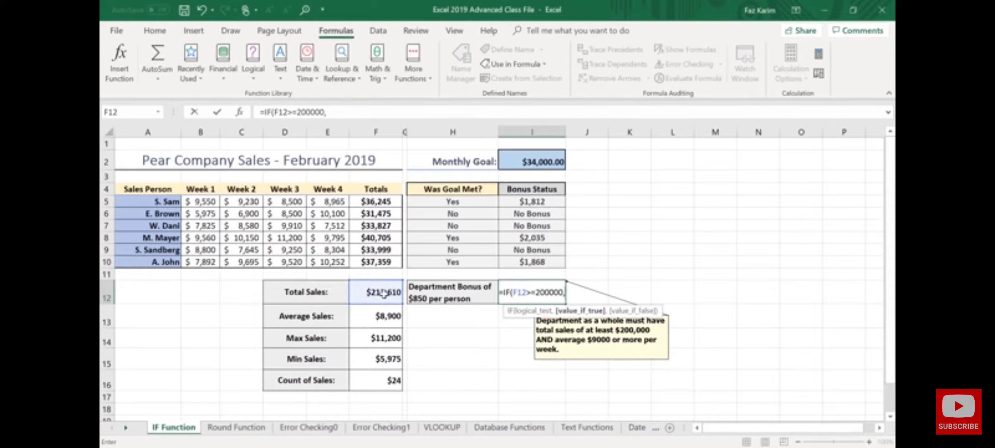
key("BackSpace")
key("BackSpace")
key("BackSpace")
key("BackSpace")
key("BackSpace")
key("BackSpace")
key("BackSpace")
key("BackSpace")
key("BackSpace")
key("BackSpace")
key("BackSpace")
key("BackSpace")
key("BackSpace")
key("BackSpace")
key("BackSpace")
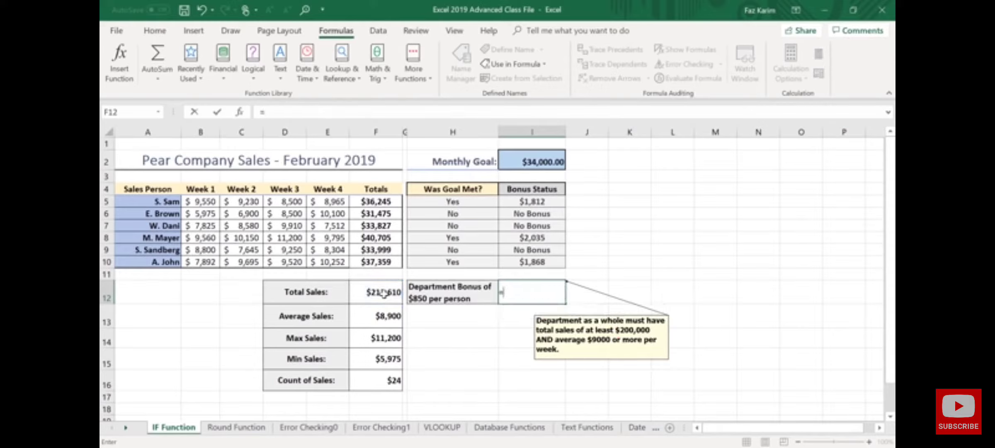
type("and(")
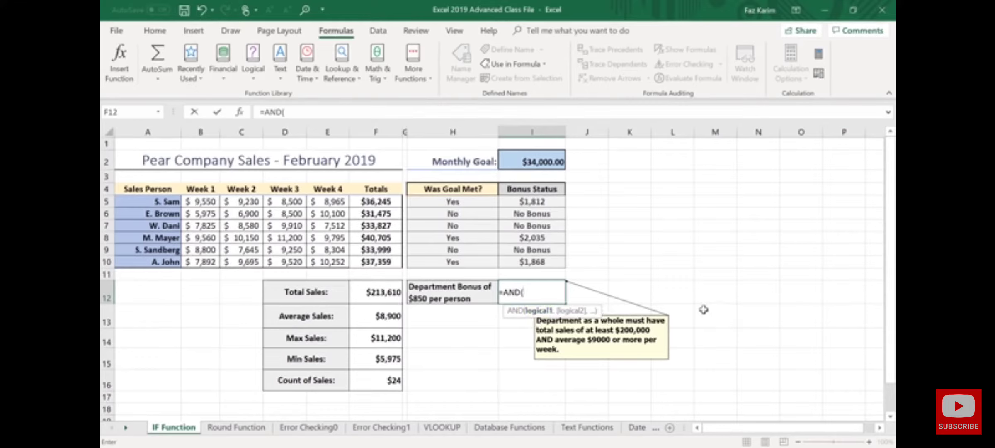
key("BackSpace")
key("BackSpace")
key("BackSpace")
key("BackSpace")
In the I12 formula, build an IF whose logical test is AND(F12>=200000,F13>=9000).
type("IF(")
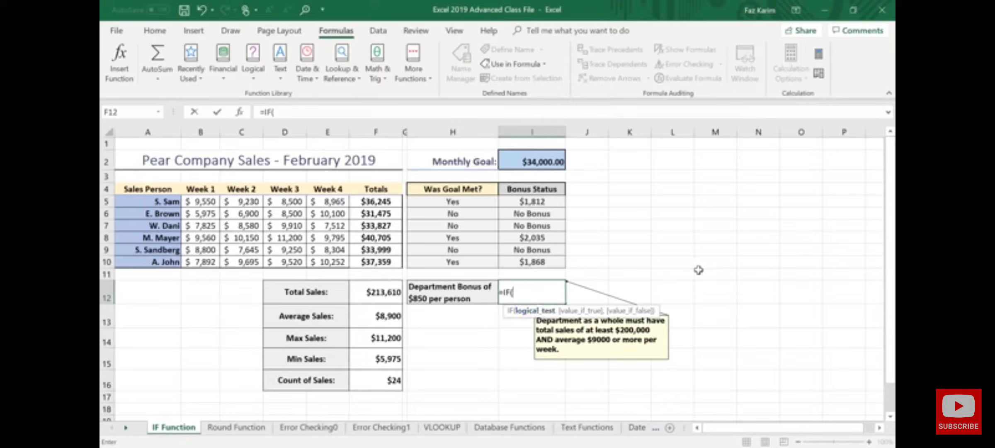
type("and")
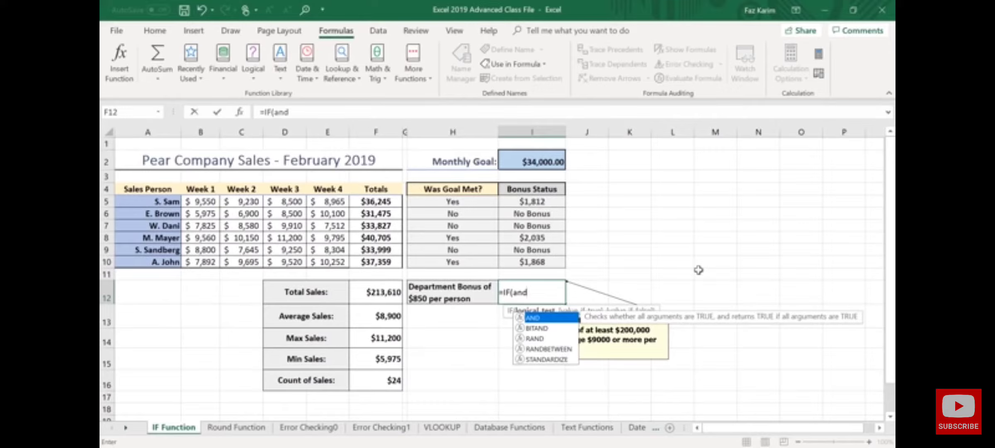
key("Tab")
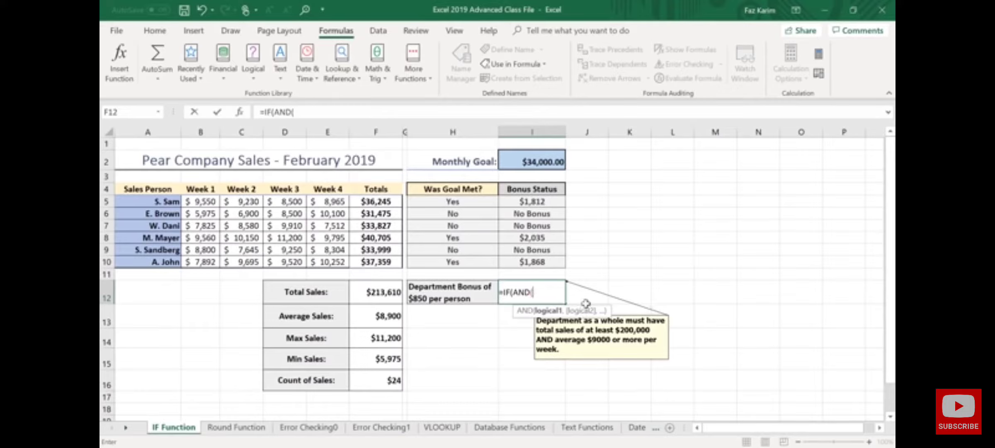
left_click(381, 292)
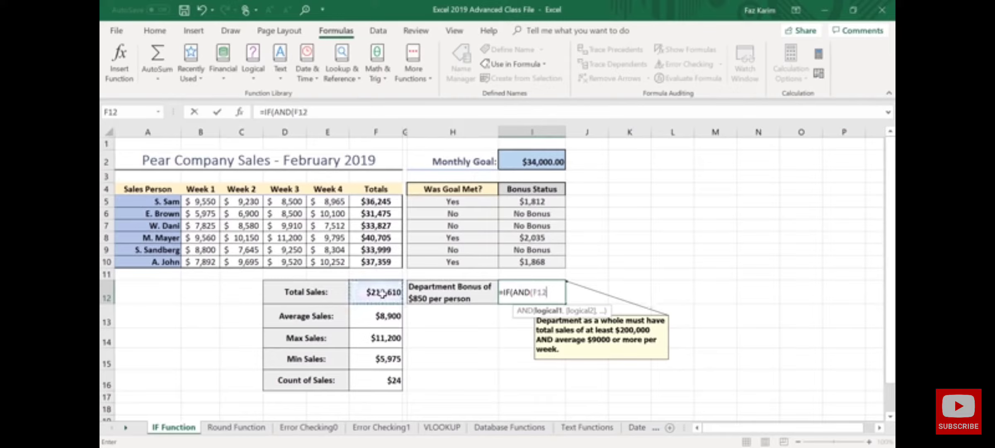
type(">=200")
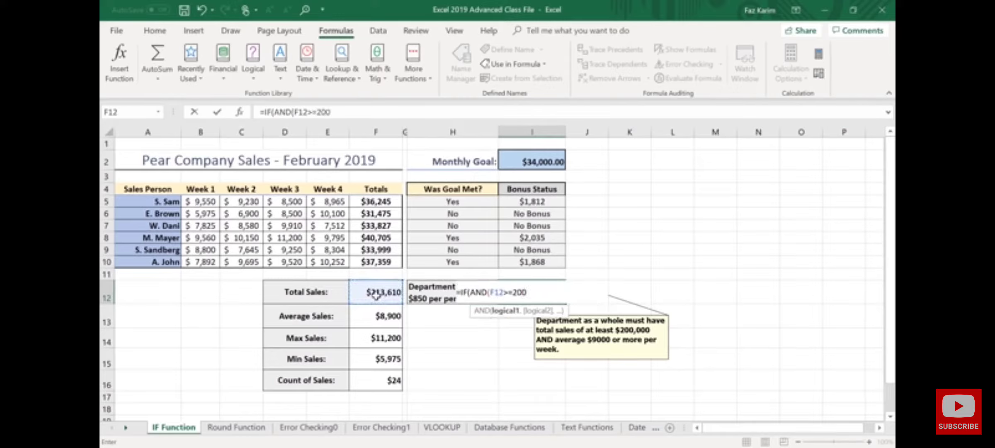
type("000")
type(",")
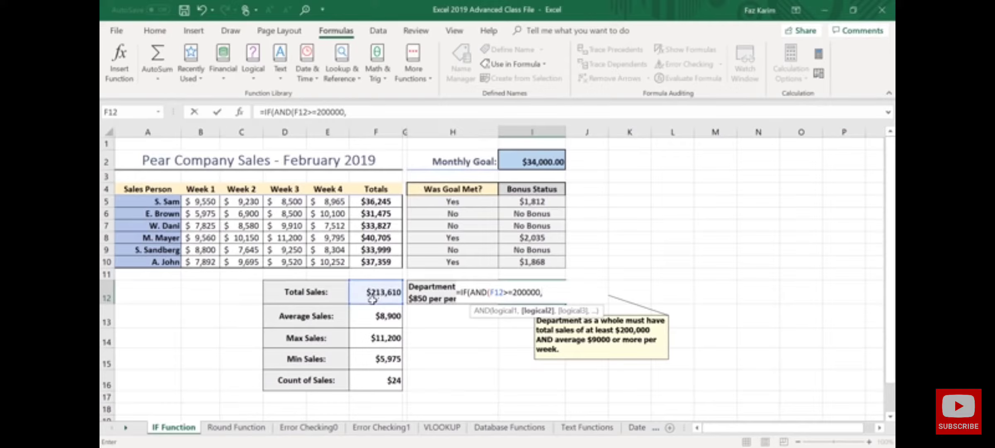
left_click(386, 319)
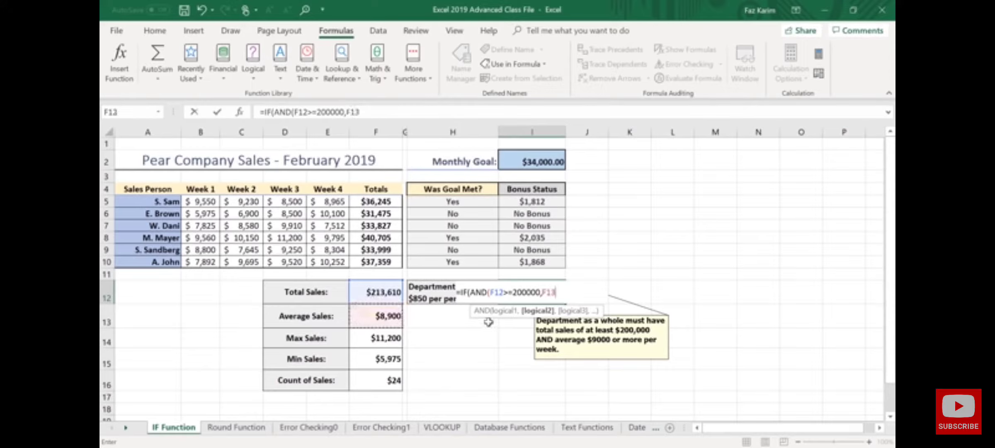
type(">=9000")
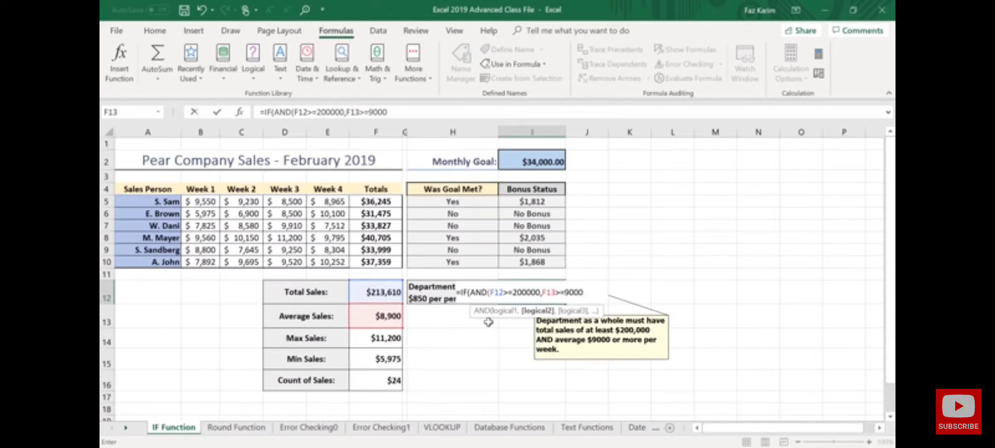
type(")")
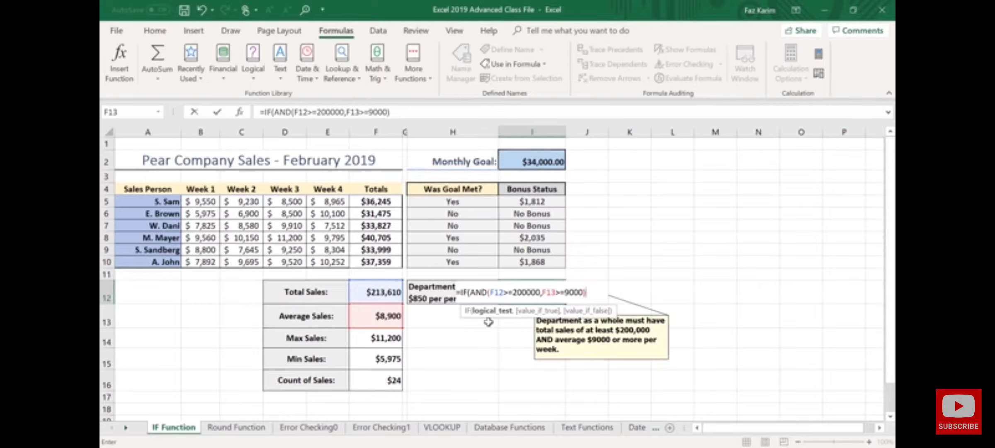
Complete the I12 IF formula with "You get a Bonus!" as the true value and "No Bonus This Time!" as the false value.
type(",")
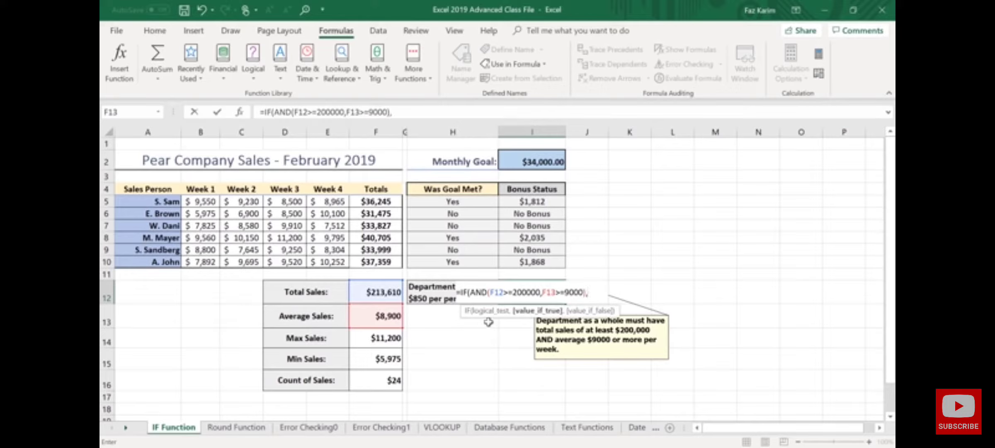
type("\"You get a Bo")
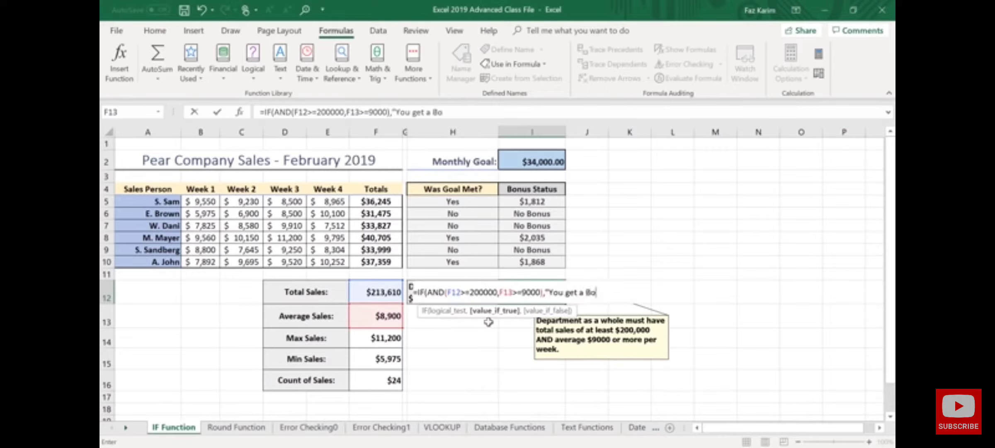
type("nus!")
type(" ,")
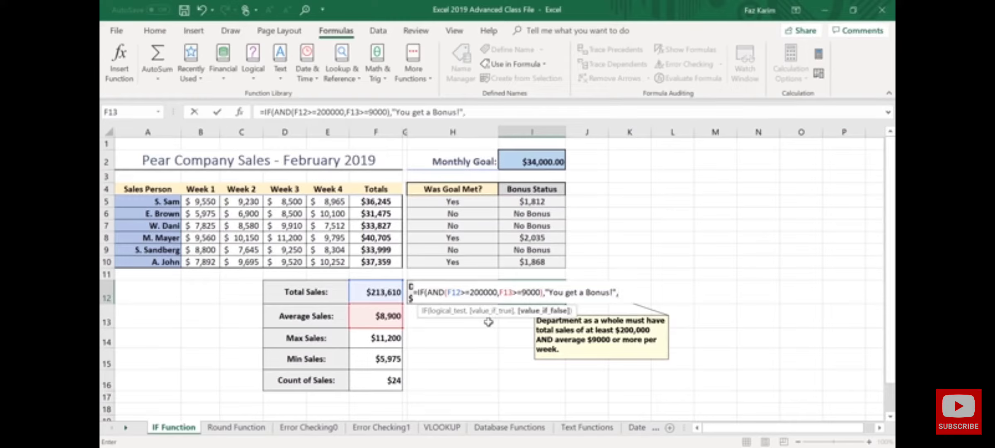
type("\"No Bonus This T")
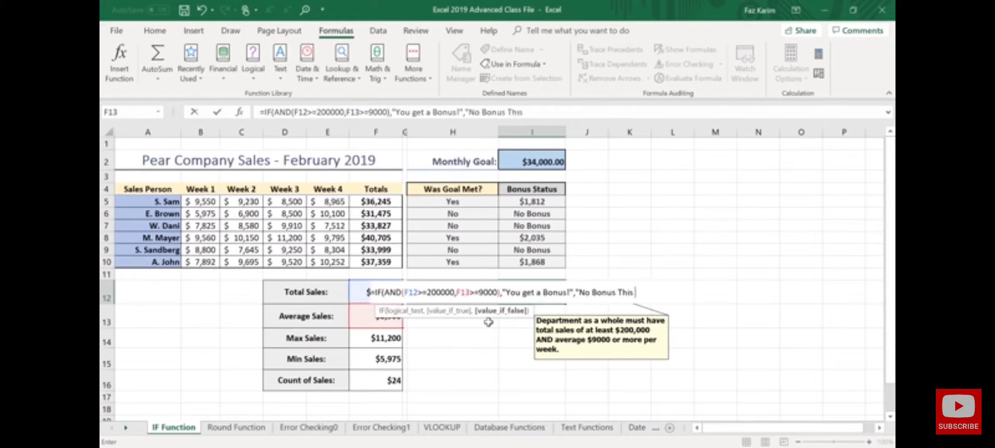
type("ime!\"")
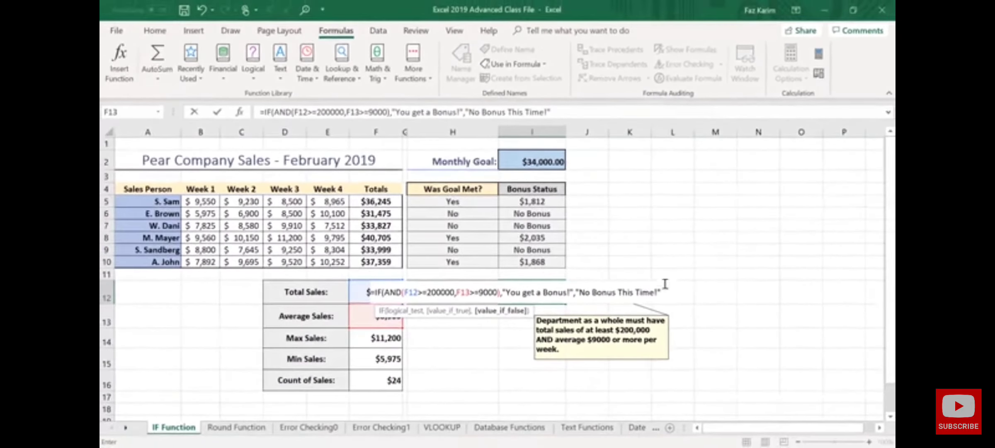
type(")")
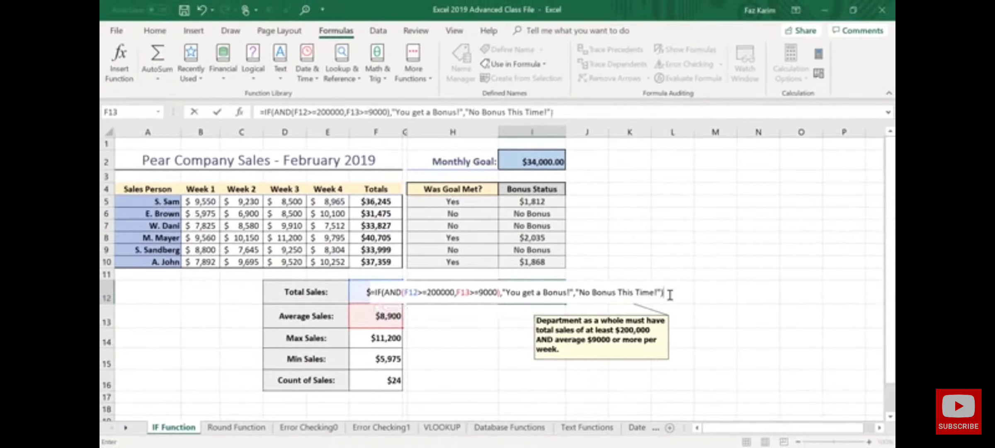
key("Return")
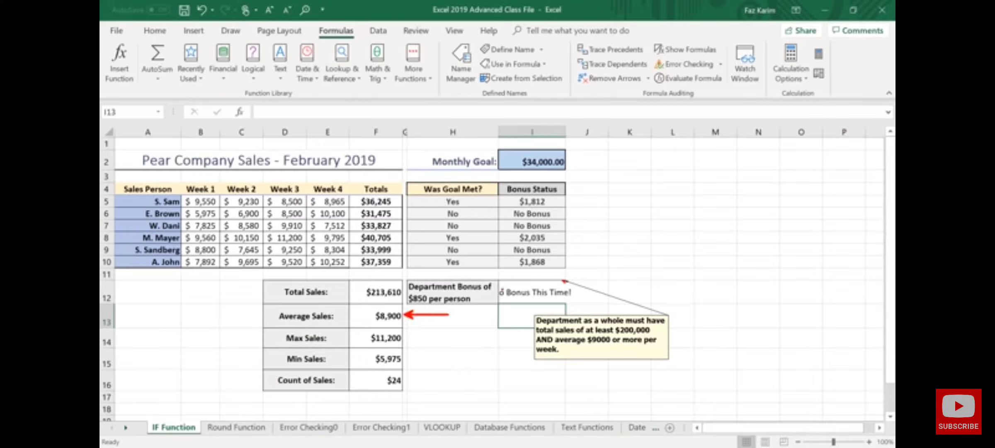
Autofit the widths of columns H and I to their contents.
double_click(498, 129)
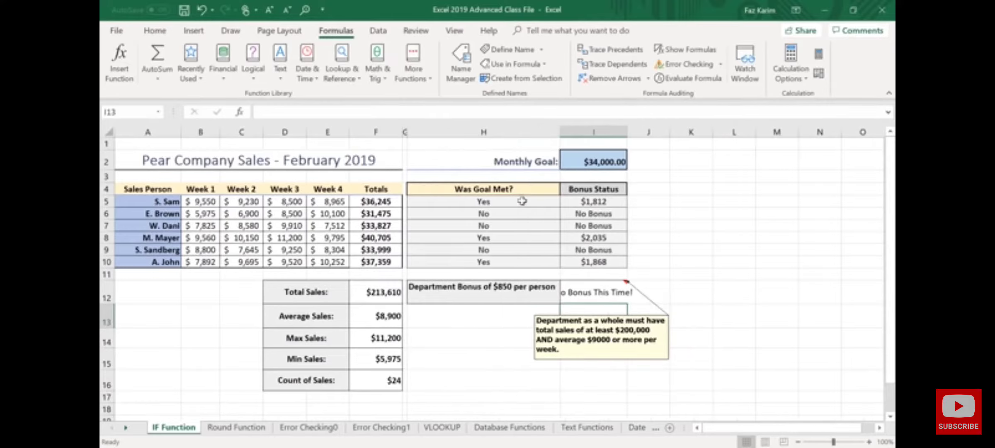
double_click(629, 131)
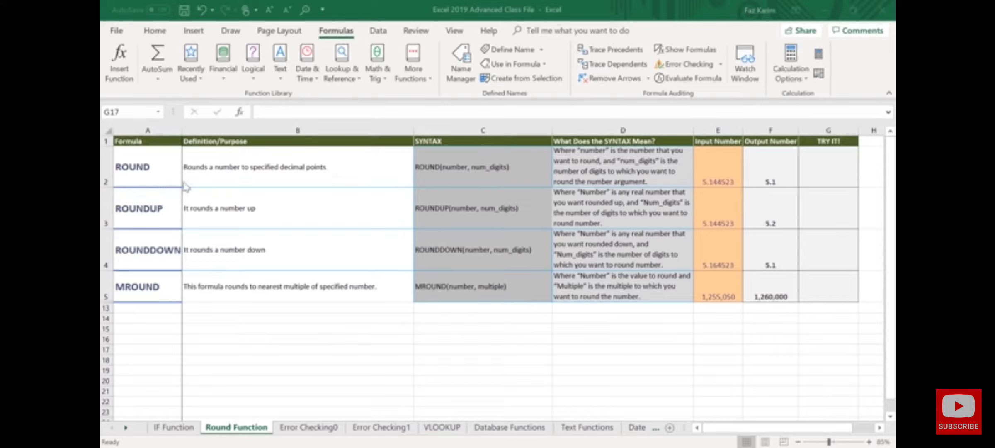
Enter the formula =ROUND(E2,2) in the TRY IT! cell G2 on the Round Function sheet.
left_click(824, 170)
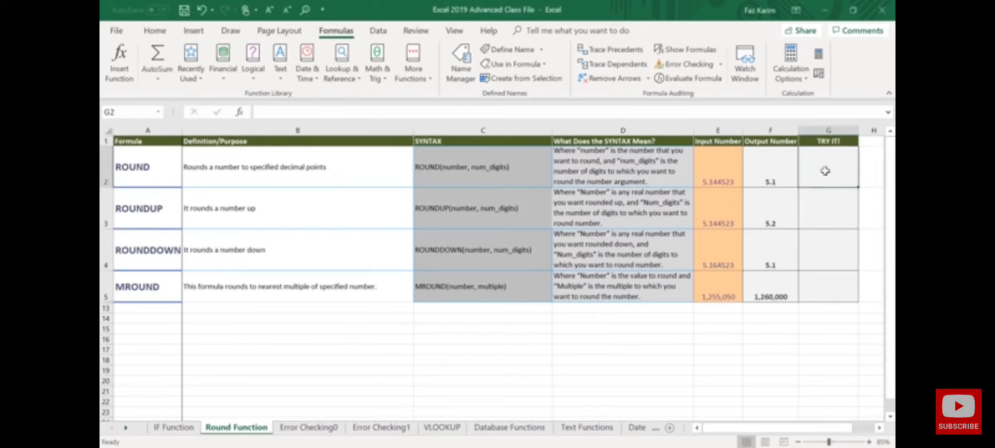
type("=roun")
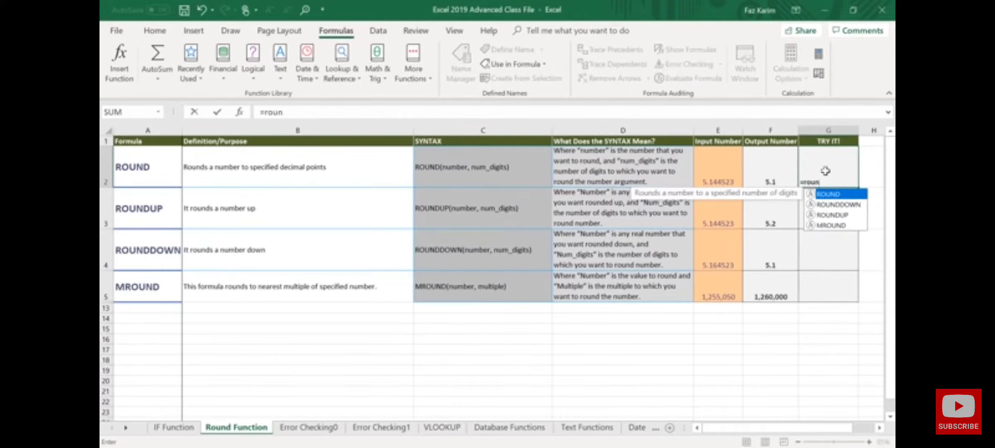
key("Tab")
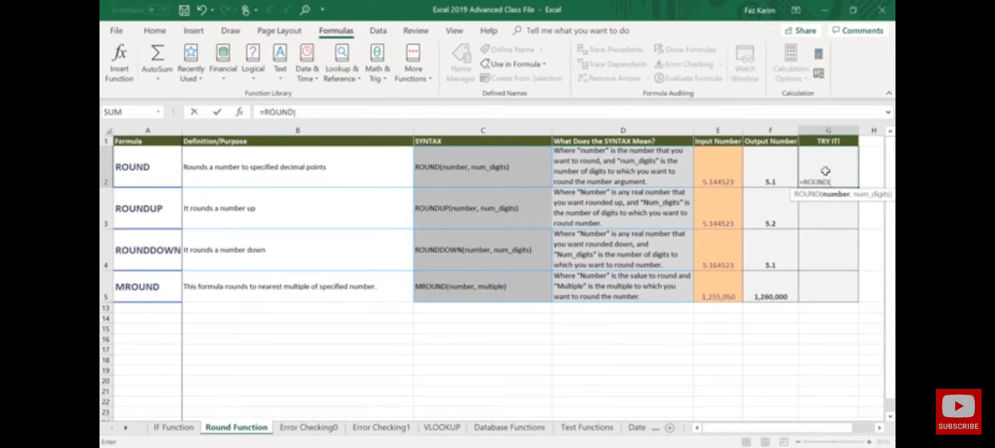
left_click(721, 172)
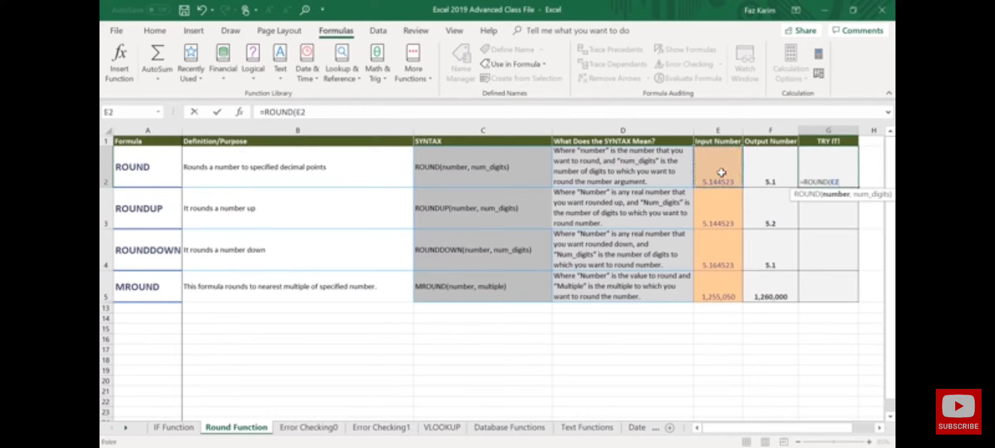
type(",")
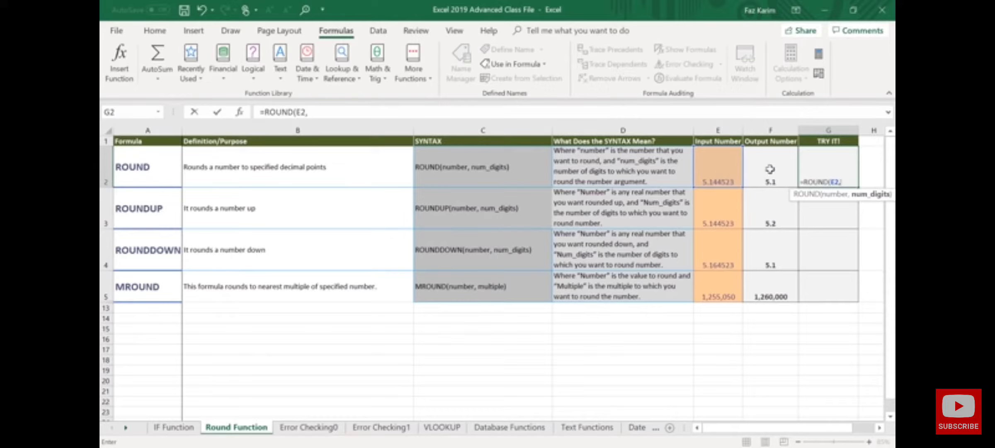
type("2)")
key("Return")
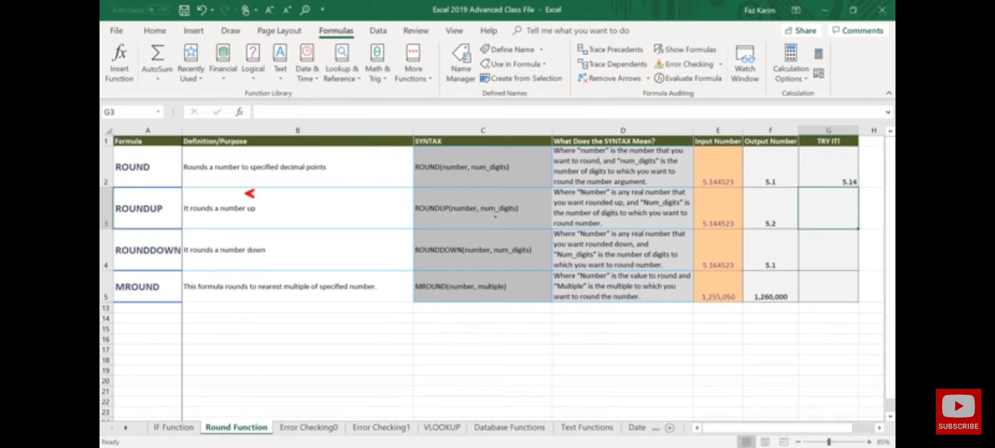
left_click_drag(500, 213, 510, 242)
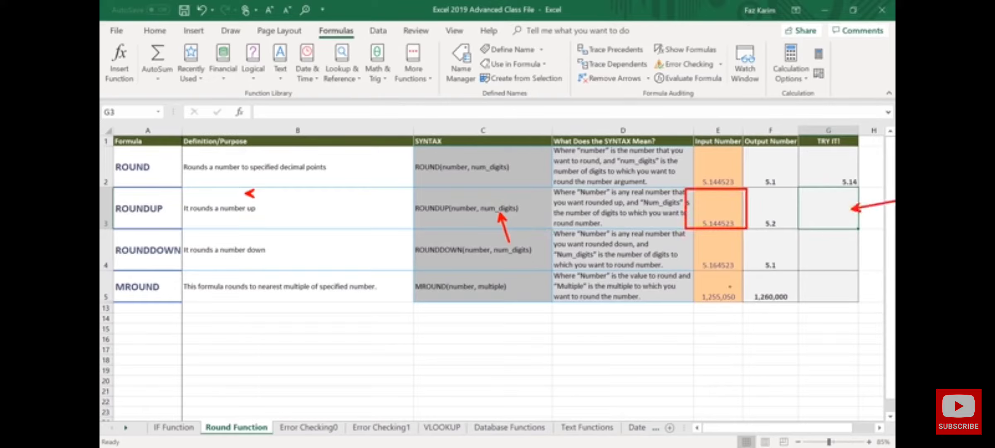
Enter the formula =ROUNDUP(E3,2) in the TRY IT! cell G3.
type("=round")
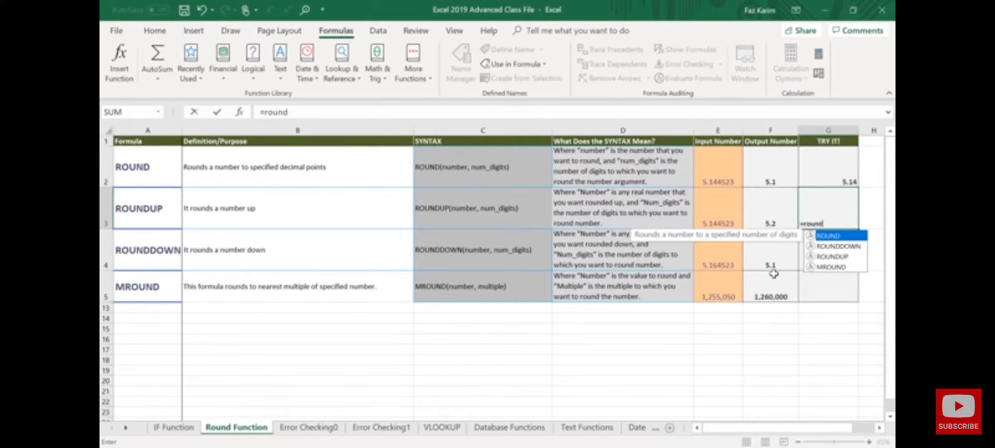
key("Down")
key("Down")
key("Tab")
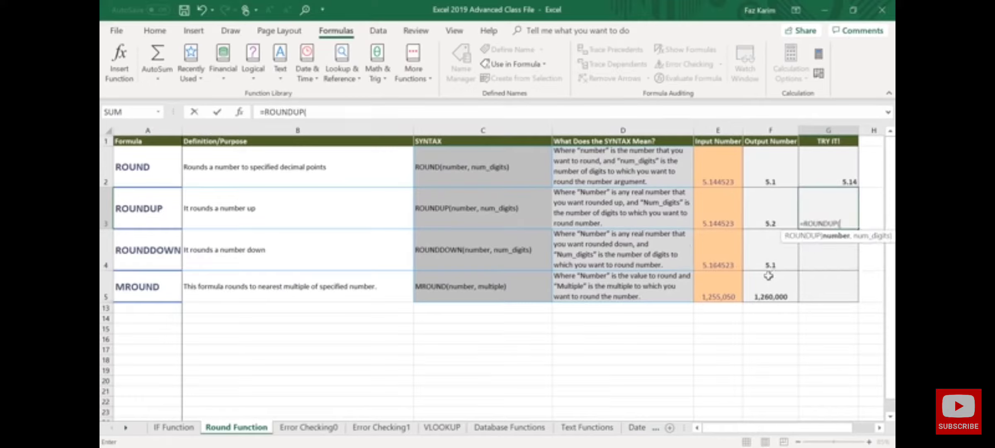
left_click(715, 201)
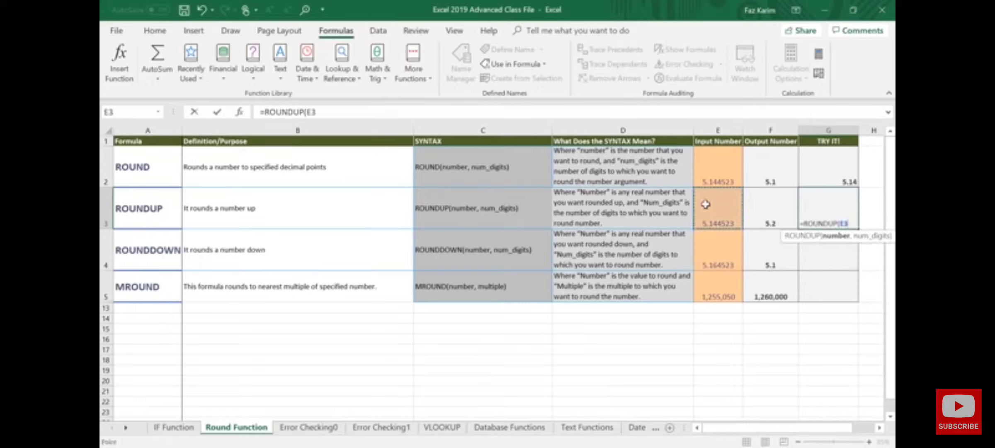
type(",2")
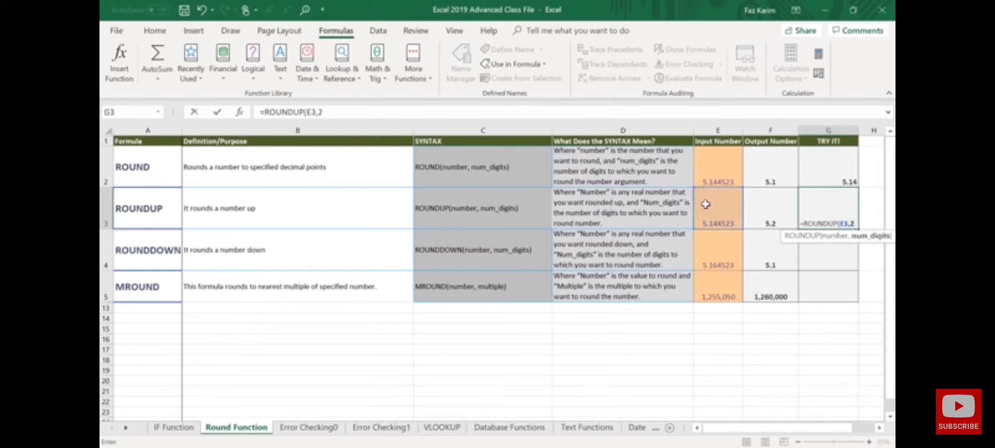
type(")")
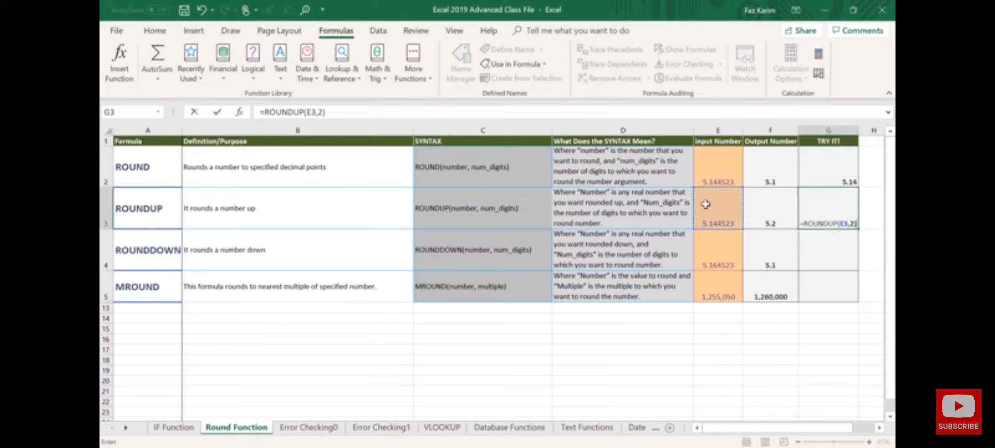
key("Return")
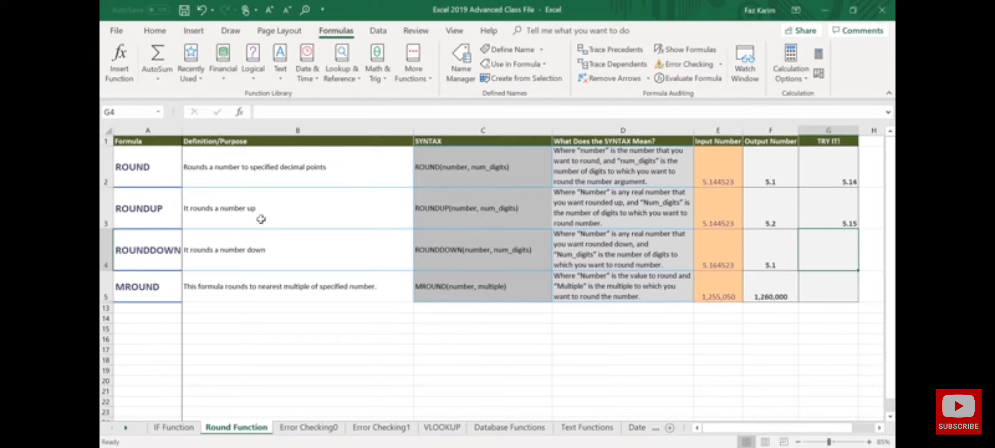
left_click_drag(183, 238, 213, 238)
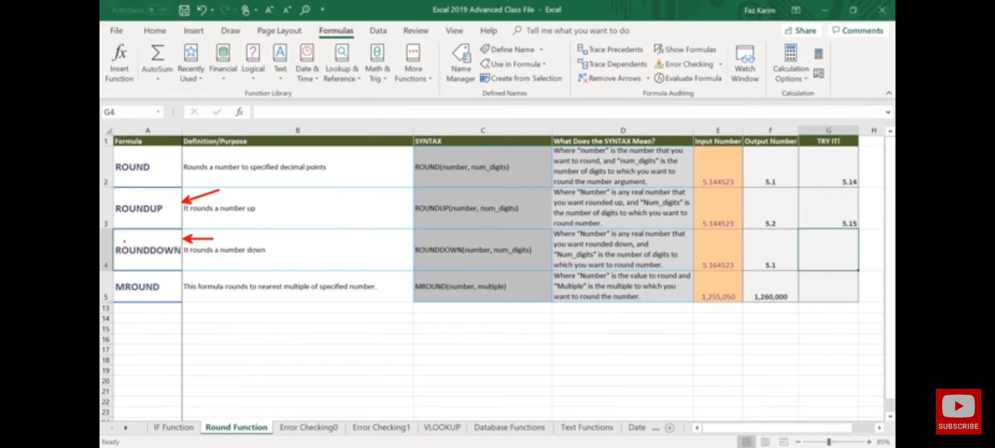
mouse_move(688, 227)
left_mouse_down()
mouse_move(748, 266)
mouse_move(684, 275)
left_mouse_up()
key("Escape")
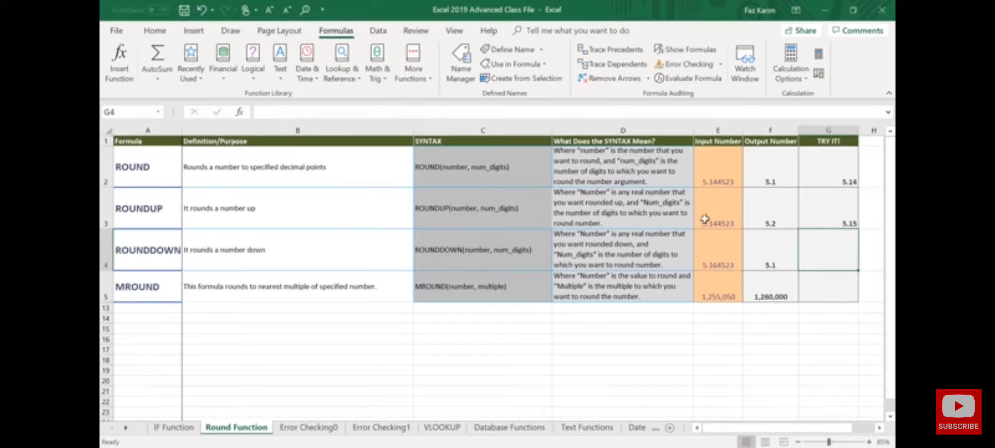
Enter the formula =ROUNDDOWN(E4,2) in the TRY IT! cell G4.
type("=round")
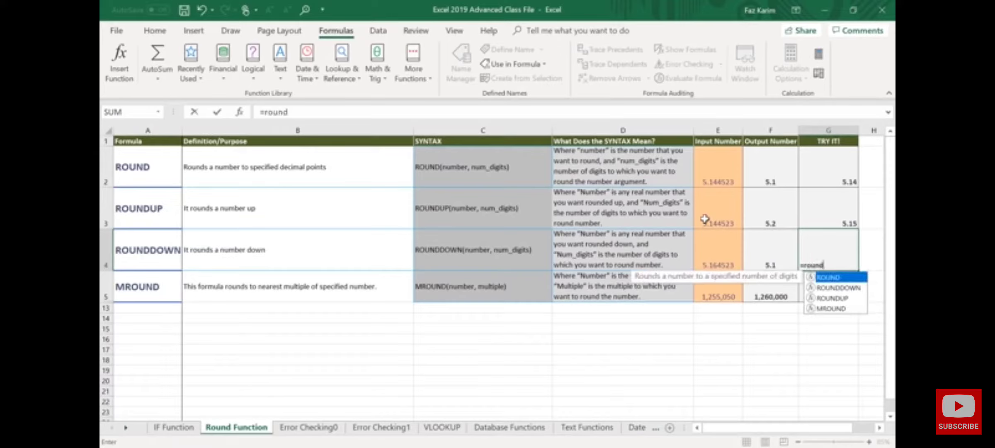
key("Down")
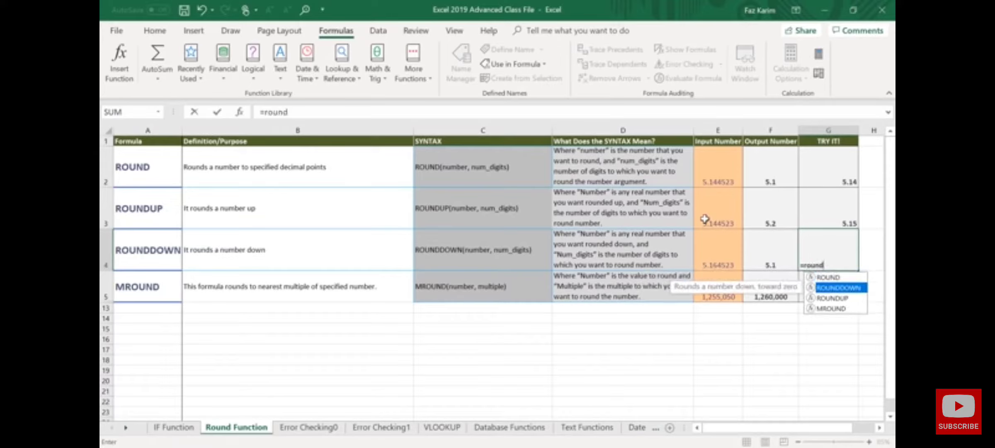
key("Tab")
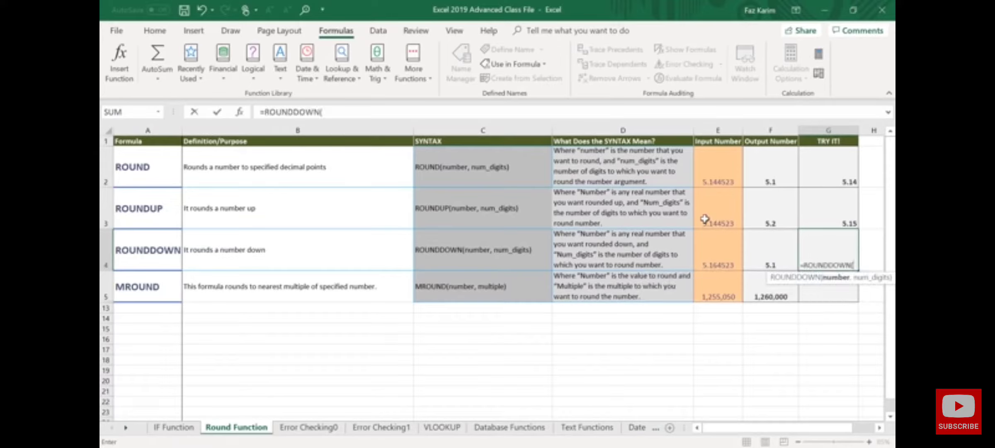
left_click(720, 258)
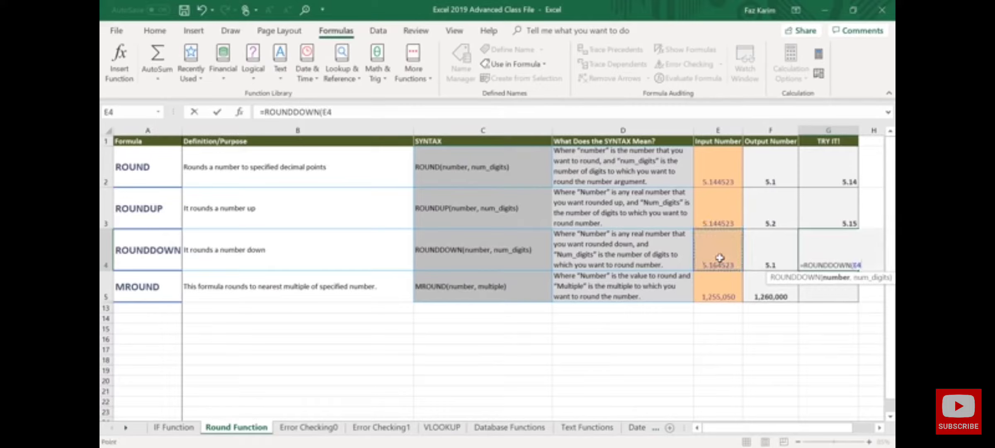
type(",")
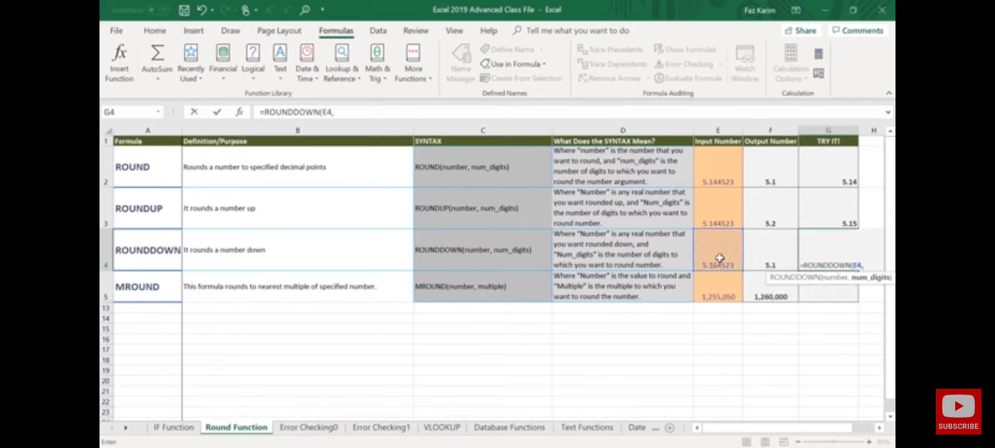
type("2)")
key("Return")
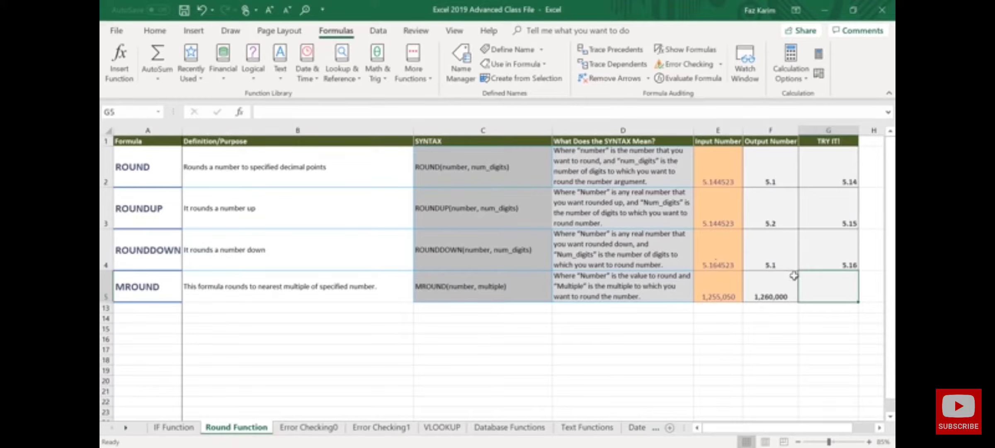
Enter the formula =MROUND(E5,100000) in the TRY IT! cell G5.
left_click(827, 238)
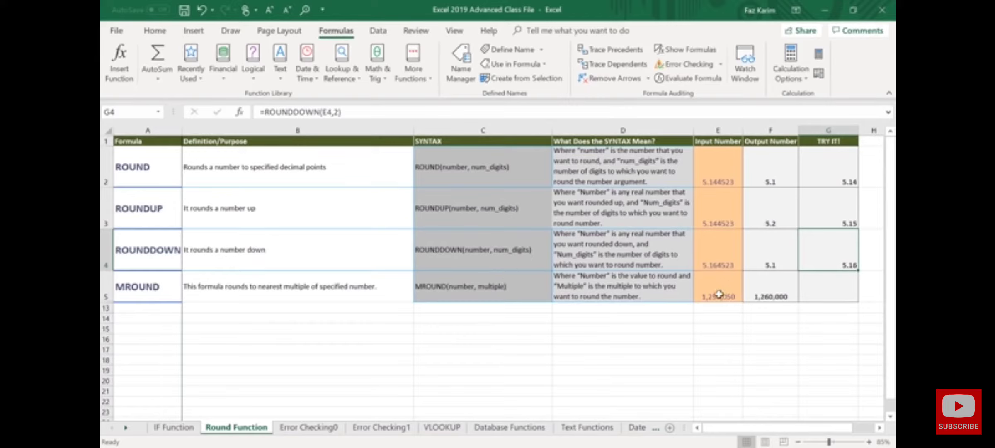
left_click(824, 284)
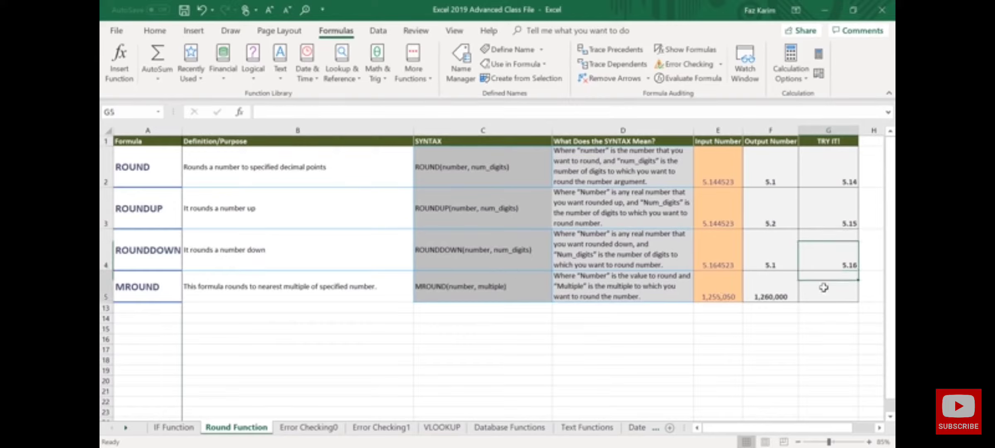
type("=mround")
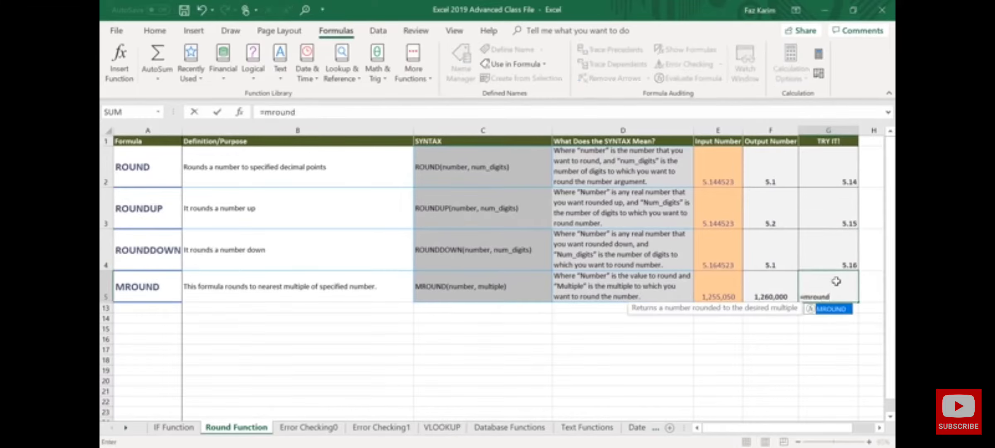
key("Tab")
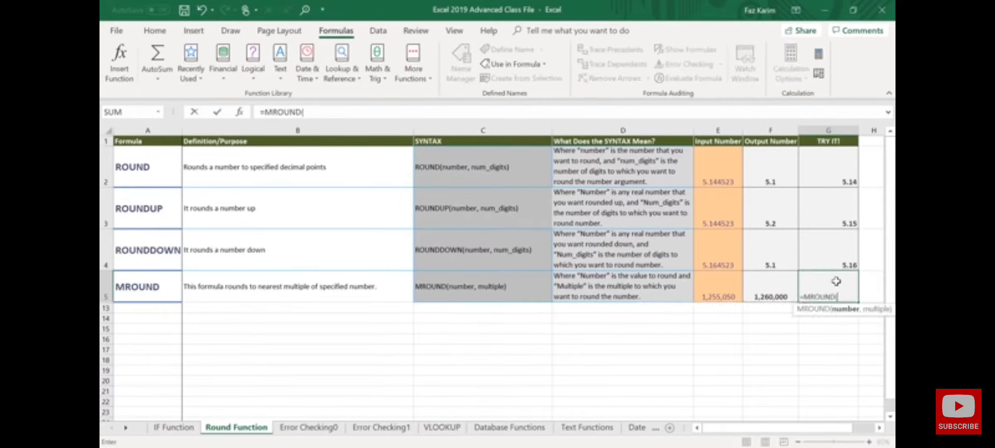
left_click(712, 285)
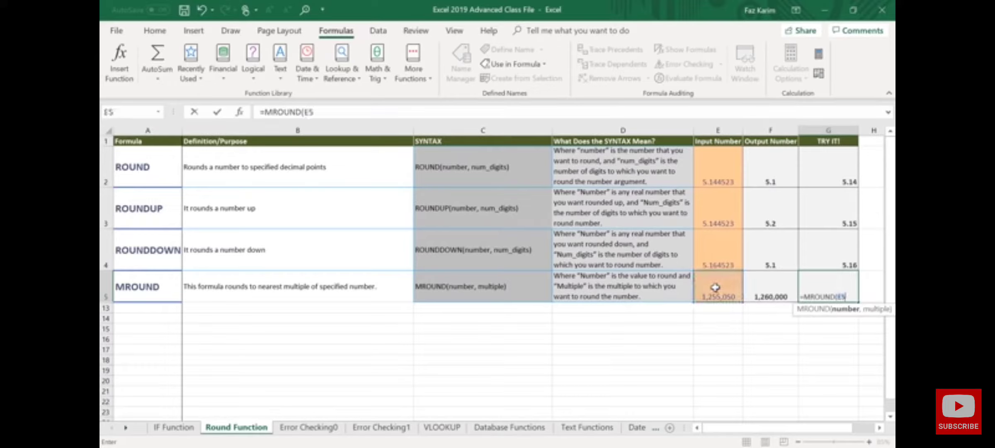
type(",100000")
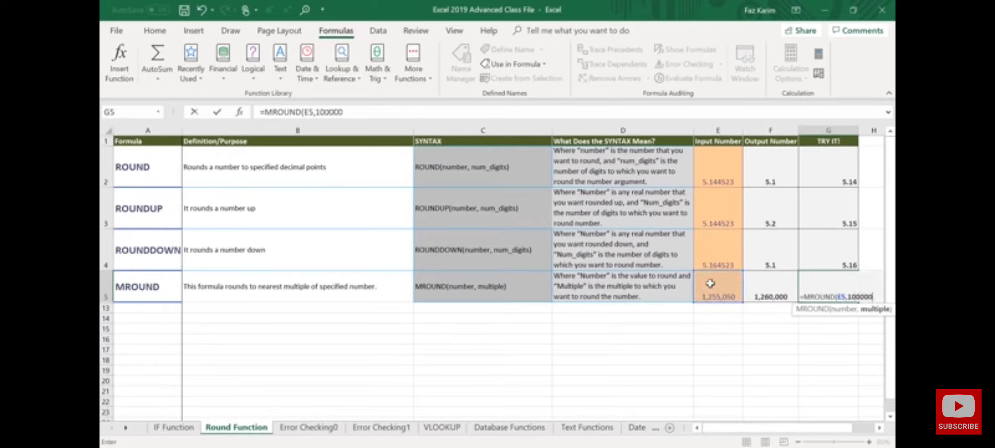
type(")")
key("Return")
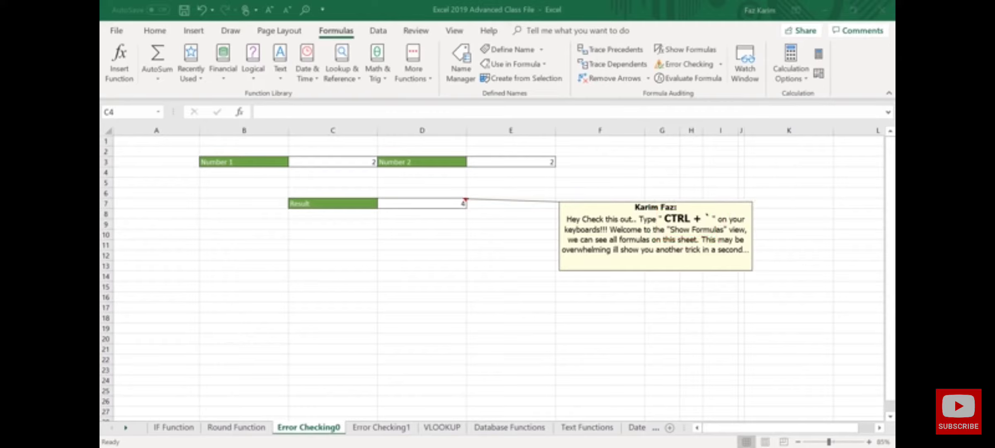
Display the formulas on the Error Checking0 sheet, then return to the normal value view.
left_click(692, 50)
left_click(692, 50)
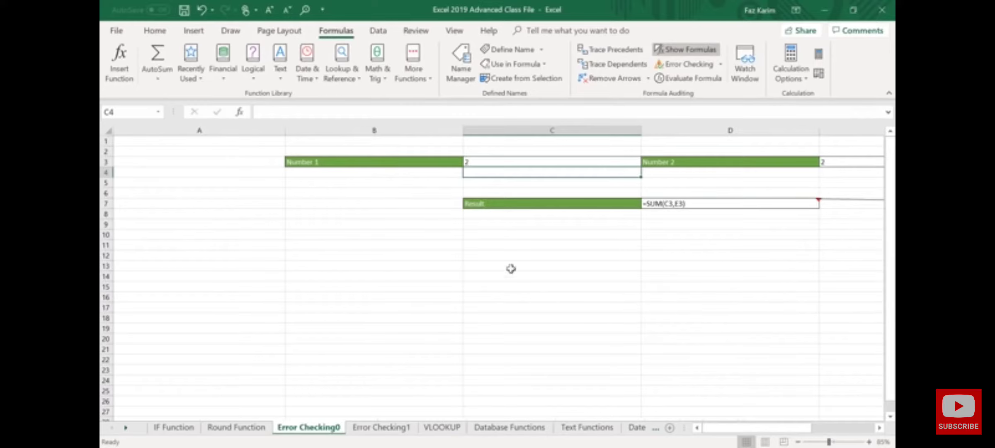
left_click(689, 51)
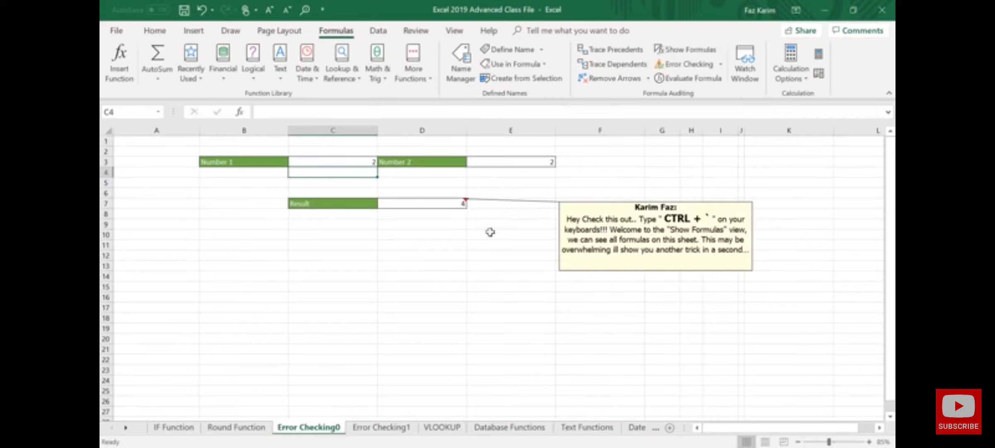
Inspect the cell references in the Result formula in D7 and trace its precedents, clearing the arrows when done.
left_click(426, 201)
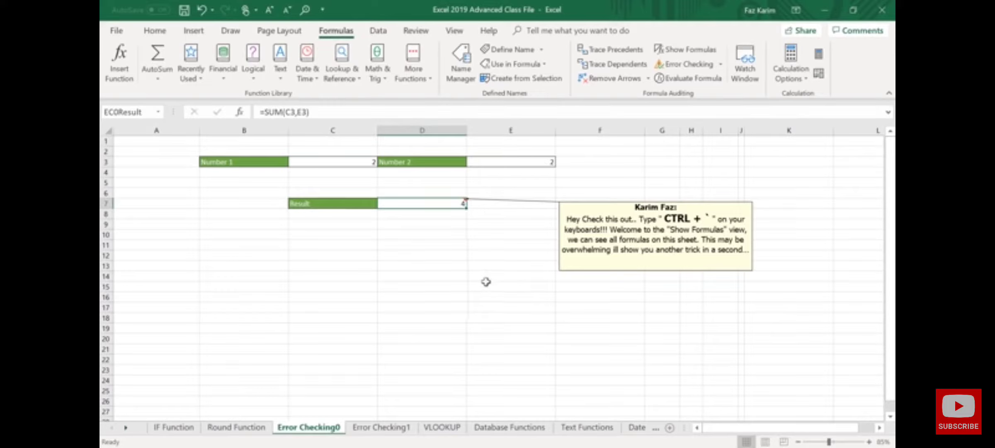
key("F2")
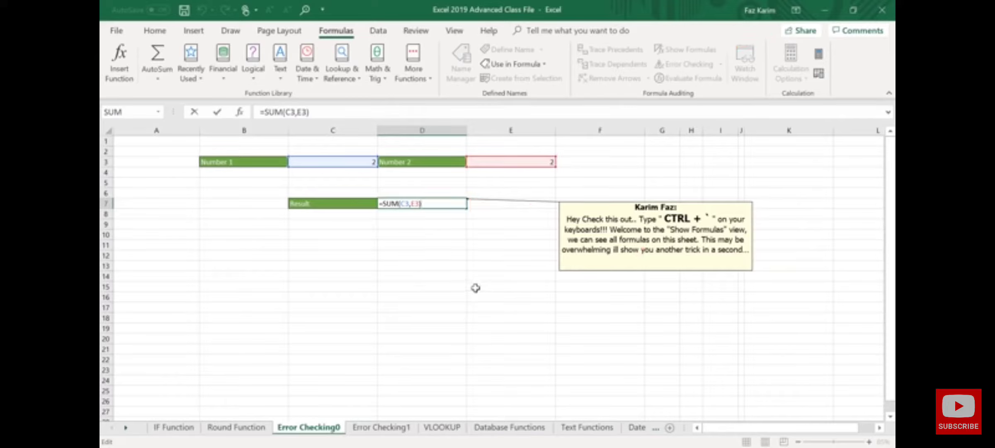
key("Return")
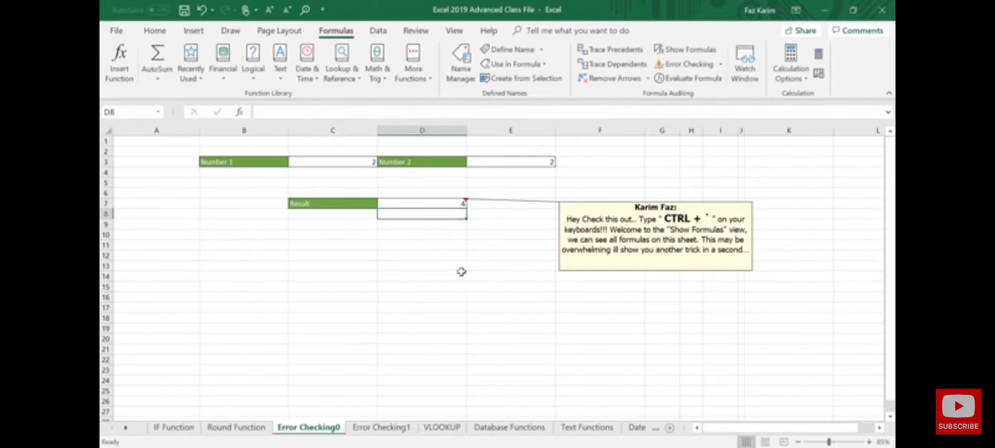
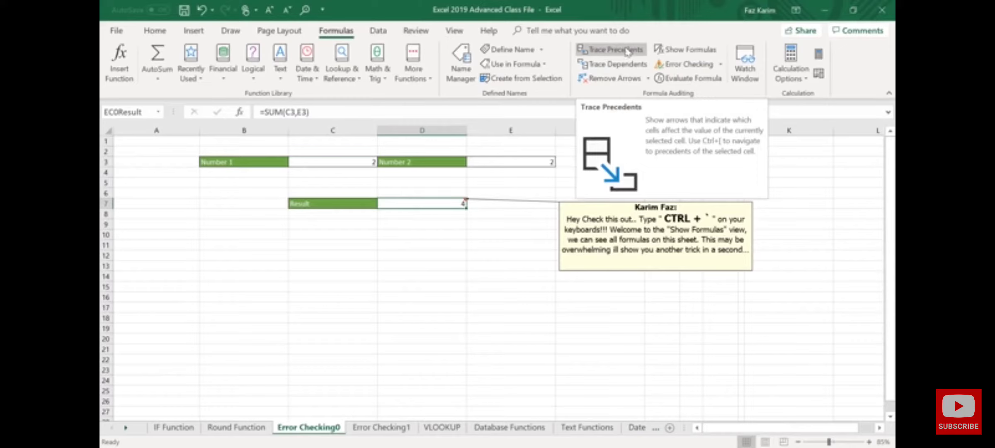
left_click(629, 51)
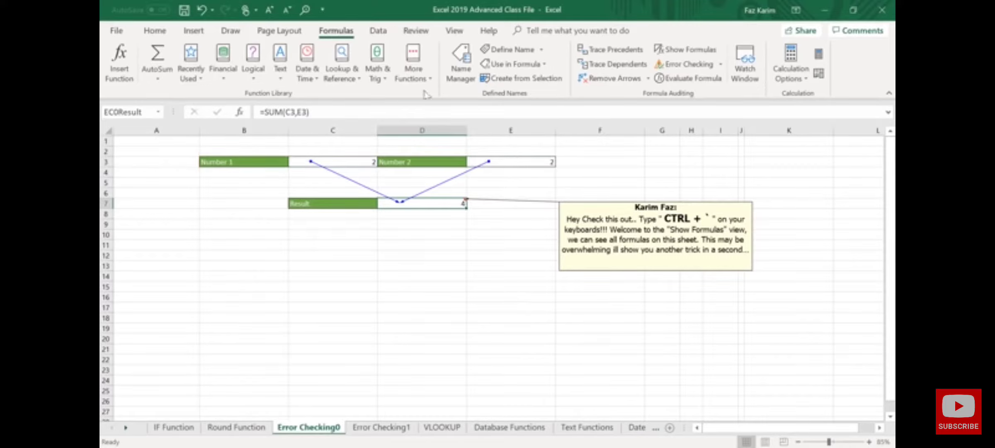
left_click(617, 80)
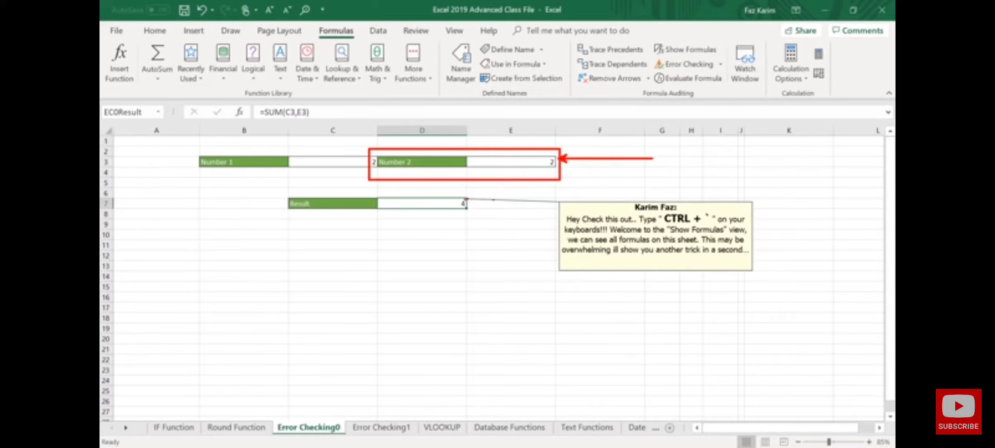
Trace the dependents of the Number 2 value in E3 and follow the external arrow to cell H6 on the Error Checking1 sheet.
left_click(517, 163)
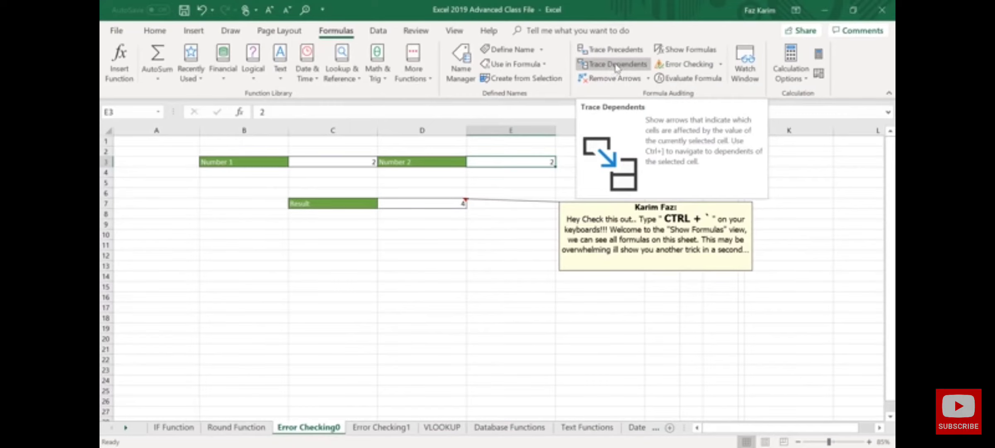
left_click(614, 65)
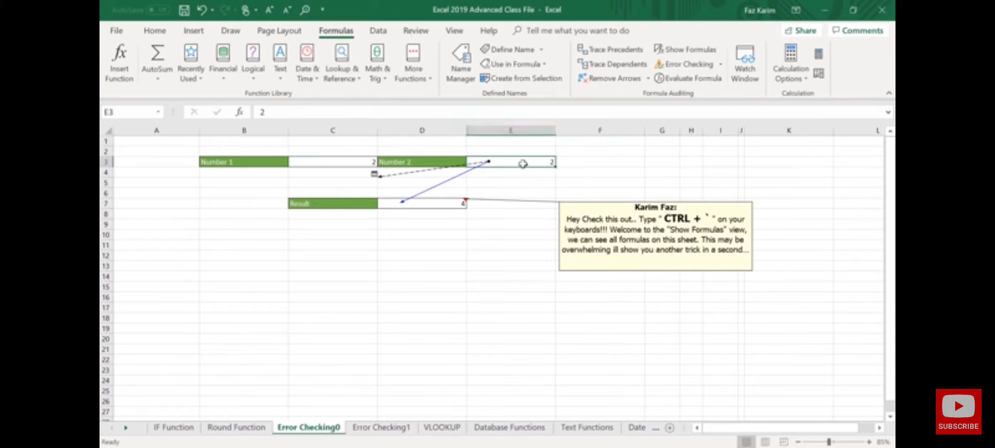
double_click(506, 160)
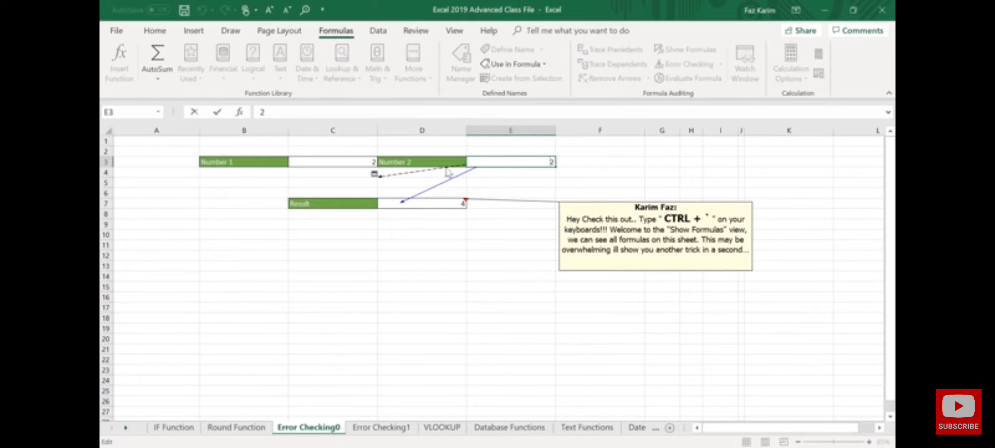
double_click(446, 167)
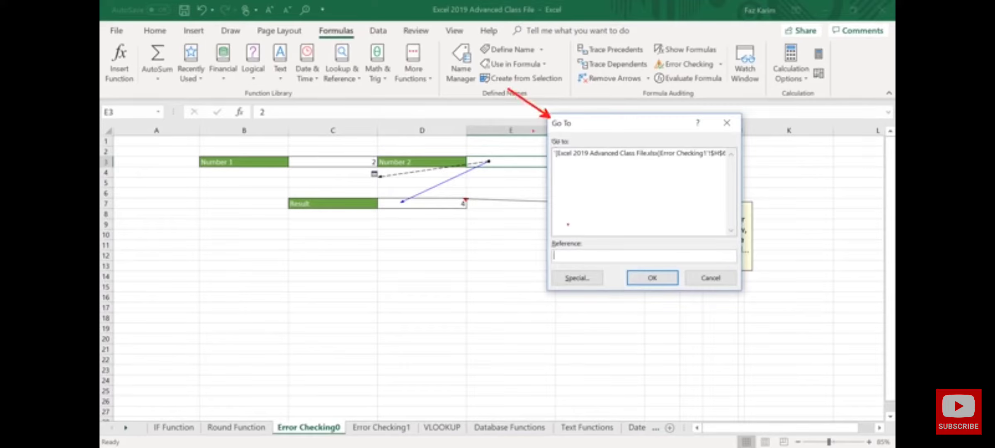
left_click(656, 157)
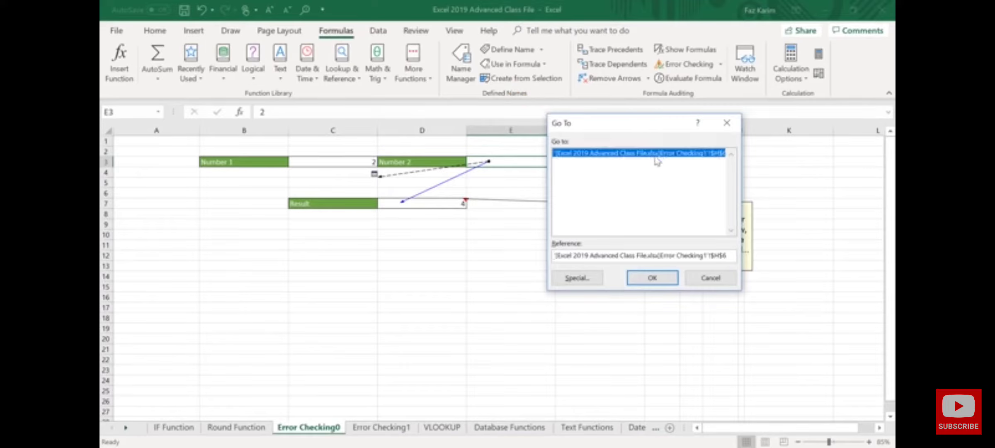
left_click(652, 277)
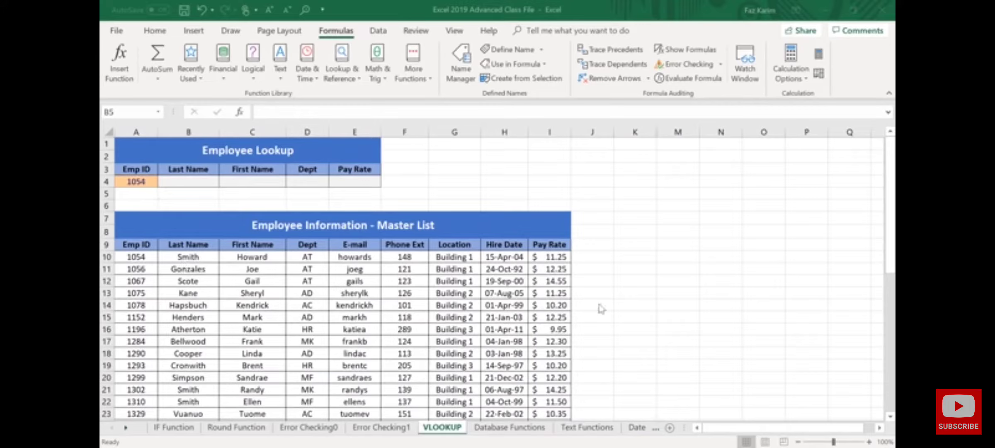
Enter the heading "Vlookup Rules" in cell N2 of the VLOOKUP sheet.
left_click(721, 156)
type("Vlooku")
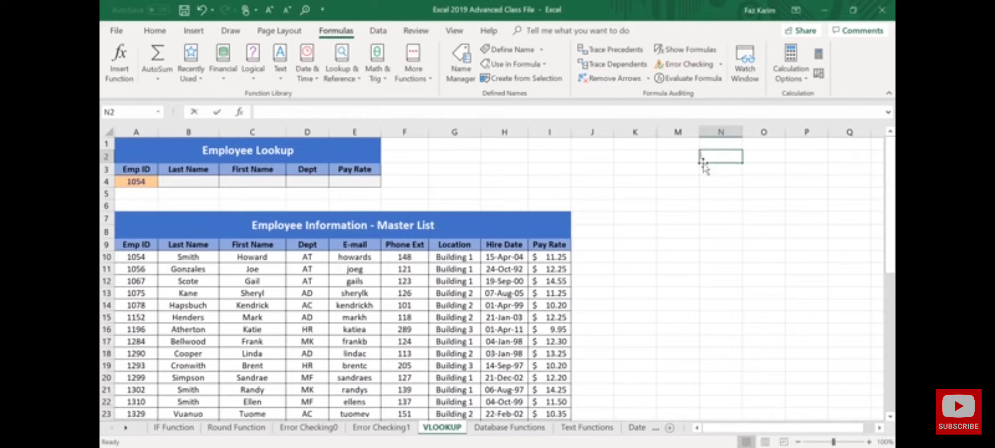
type("p Rules")
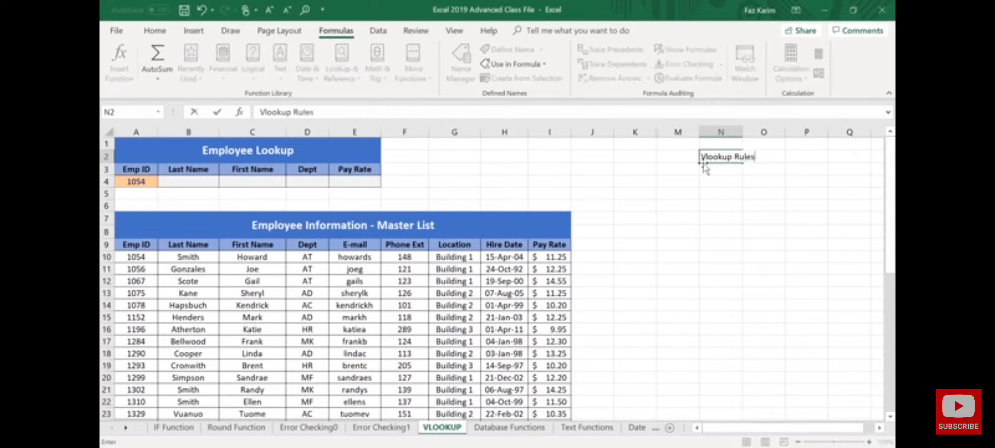
key("Return")
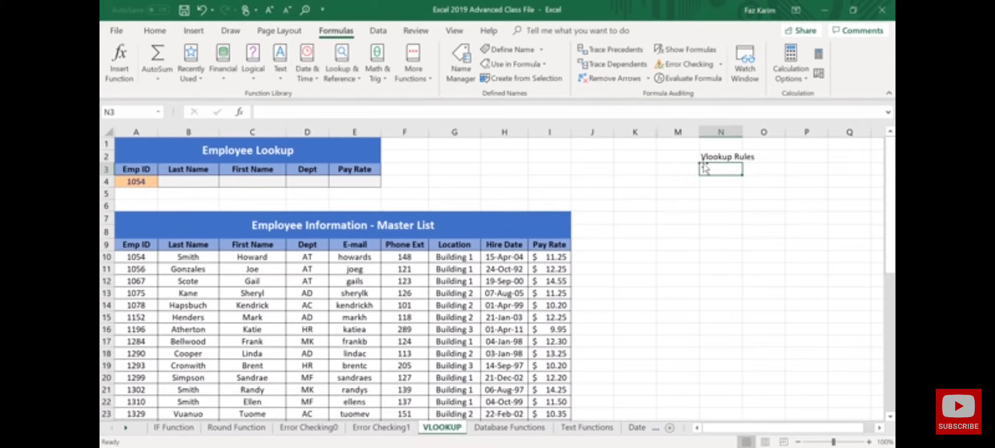
Enter the rule "lookup_value: Must be the leftmost column" in cell N3.
type("Lookup")
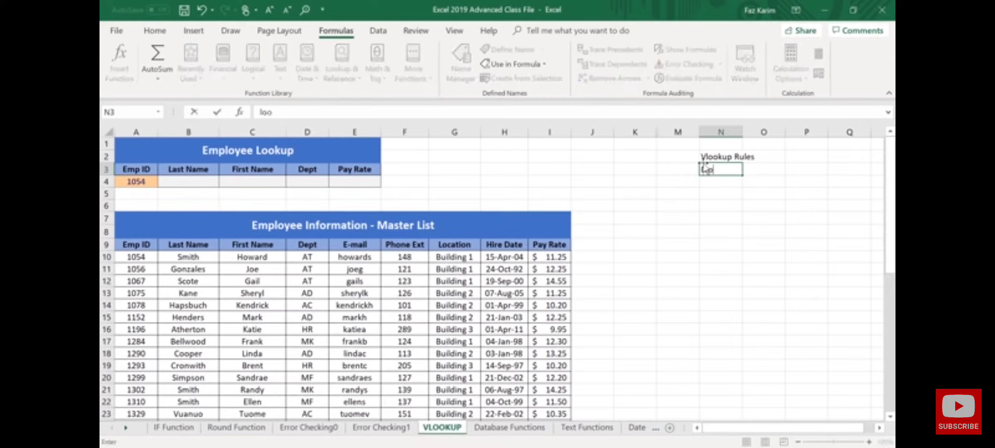
type("_value")
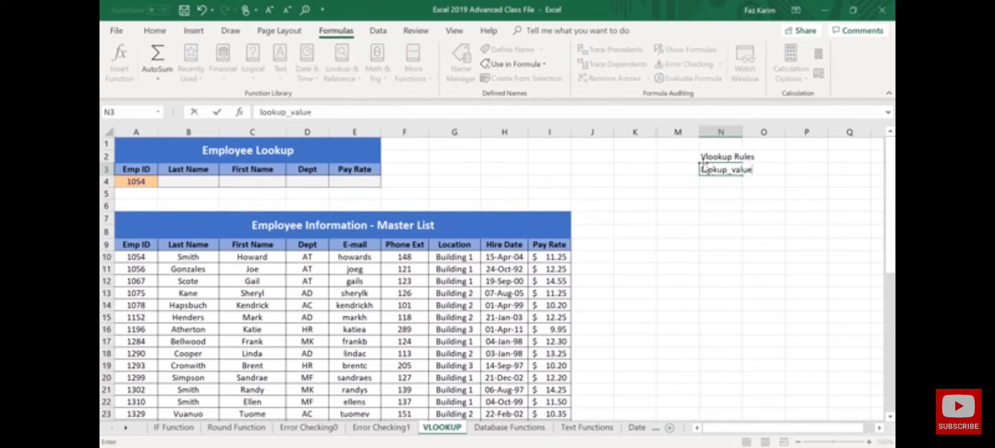
type(":")
type("Must be the leftmost column")
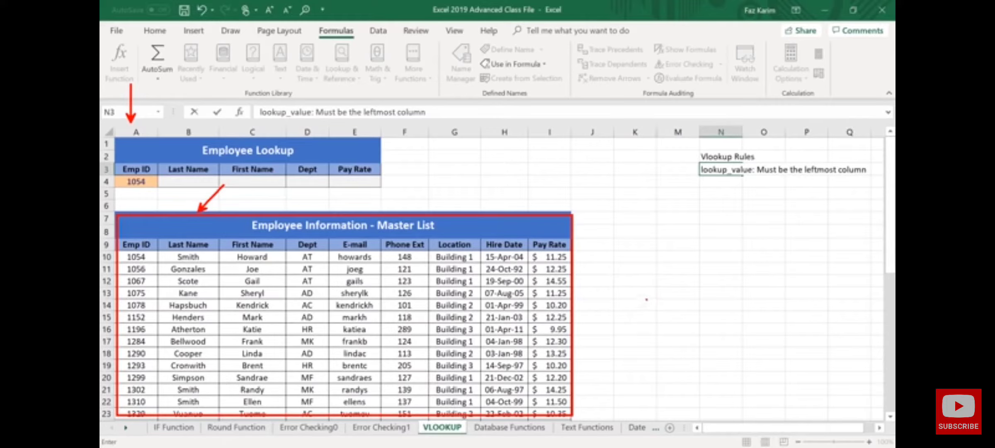
key("Escape")
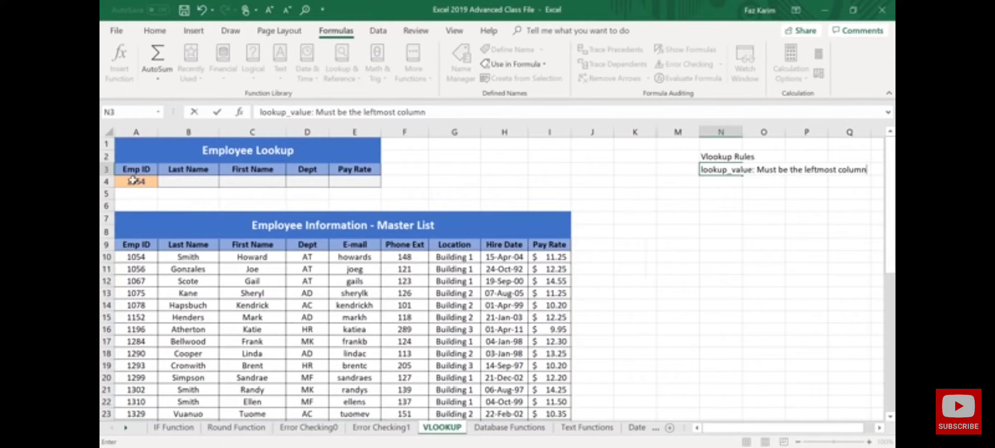
Enter the rule "Table_array: Simple 2 or more columns of data" in cell N4.
left_click(707, 182)
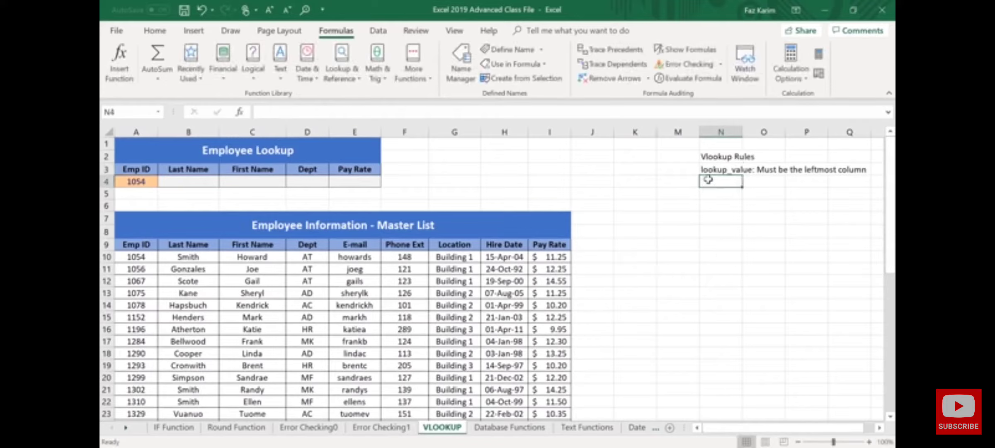
type("Table_array")
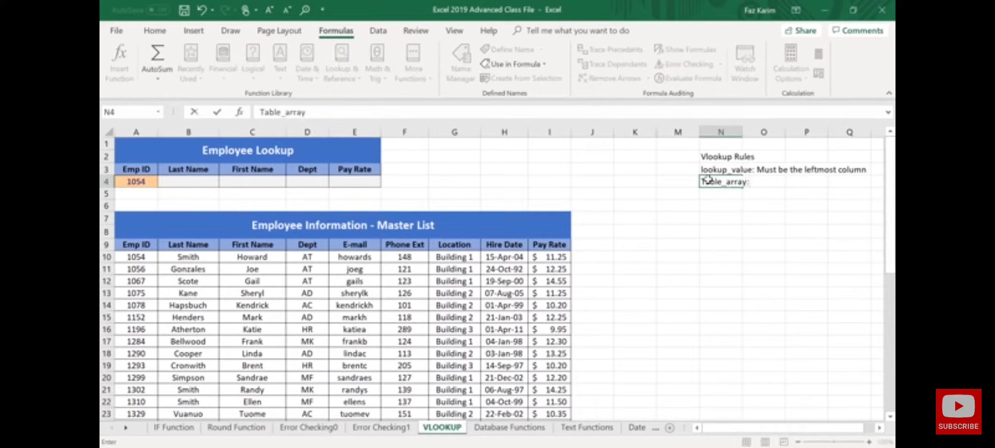
type(": Simple 2 or m")
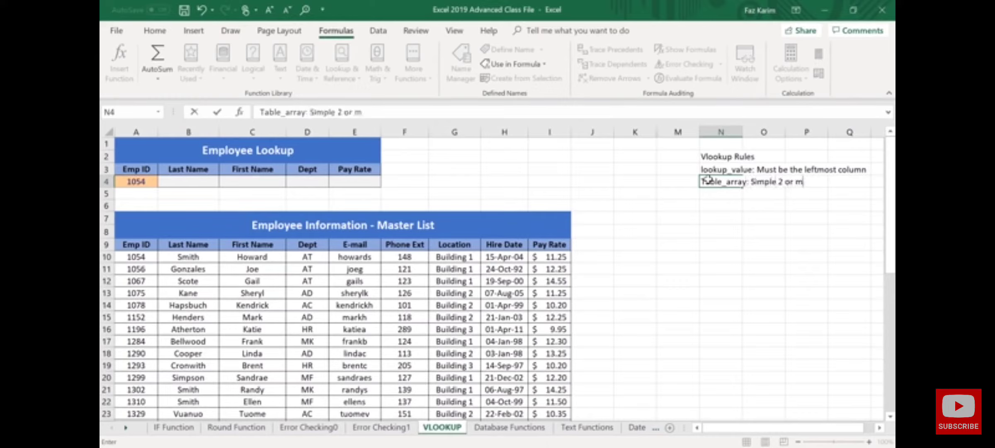
type("ore columns of data")
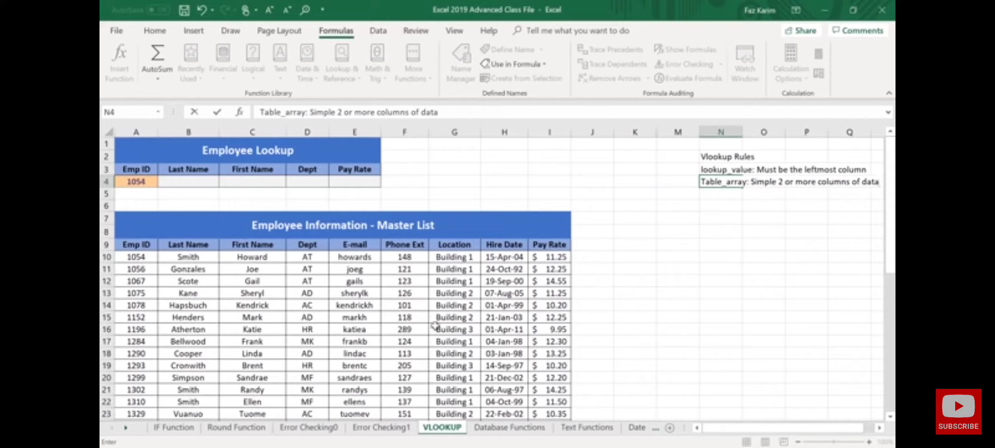
key("Return")
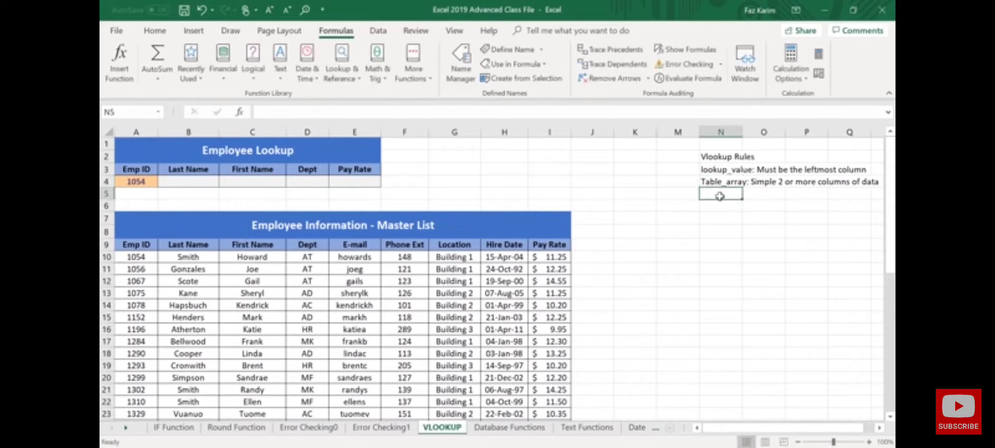
Enter the rule "Col-index-num: it's the placement of the column in the table_array ( 2- Last Name)" in cell N5.
type("Col-index-num")
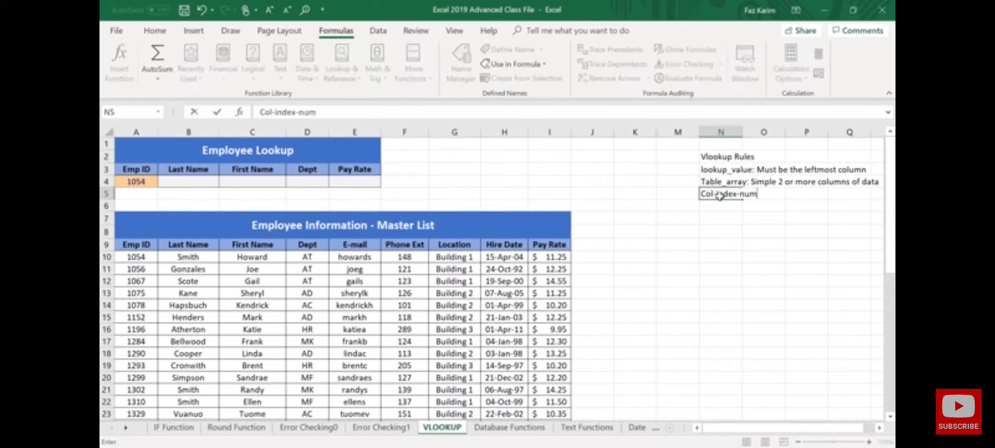
type(":")
type("its t")
key("BackSpace")
key("BackSpace")
key("BackSpace")
type("'s the p")
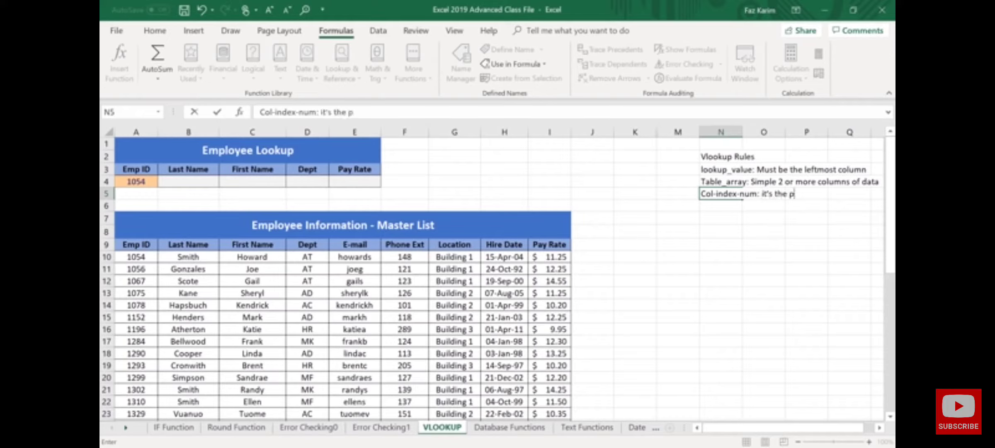
type("lacement o")
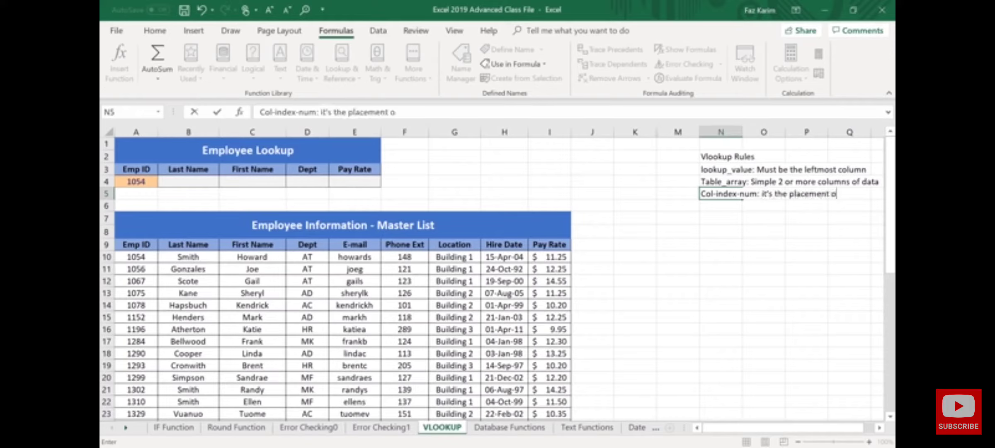
type("f the column")
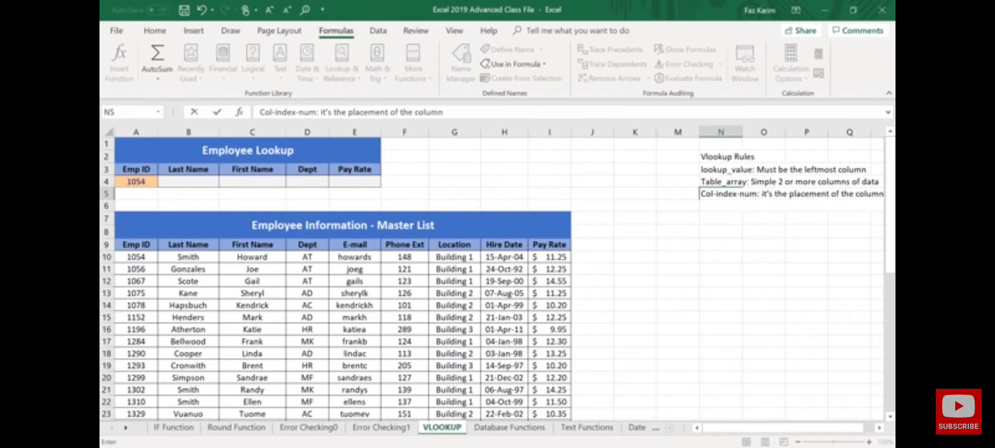
type(" in the tab")
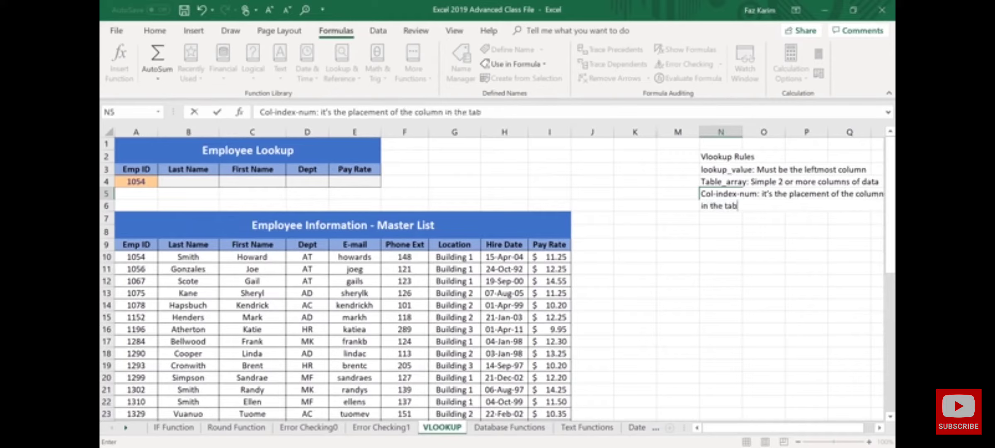
type("le_array ( 2- Last Name)")
key("Return")
Enter the rule "[range_lookup]: True == Approx Match, FALSE == 0 = EXACT MATCH" in cell N6.
key("F2")
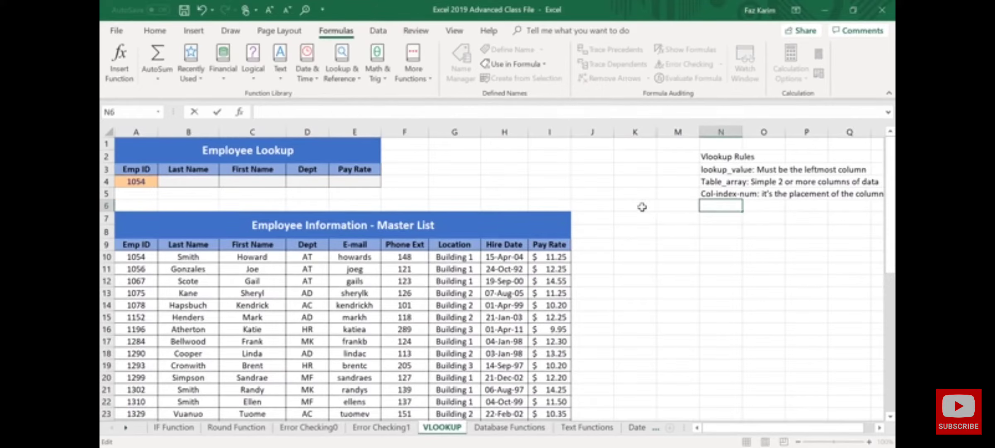
type("[rang")
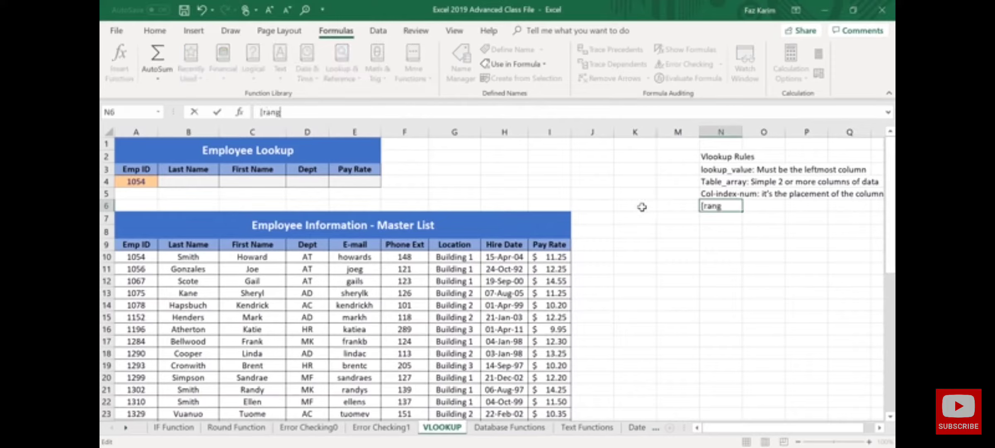
type("e_lookup]")
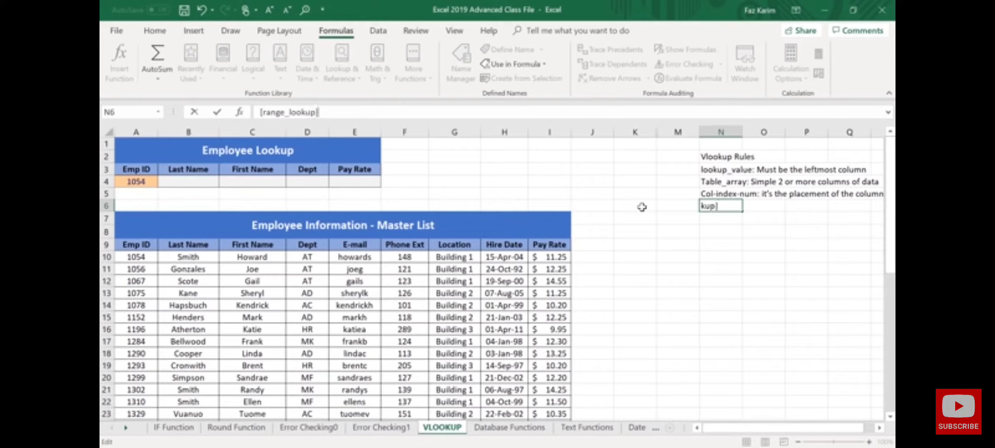
type(": True == Approx")
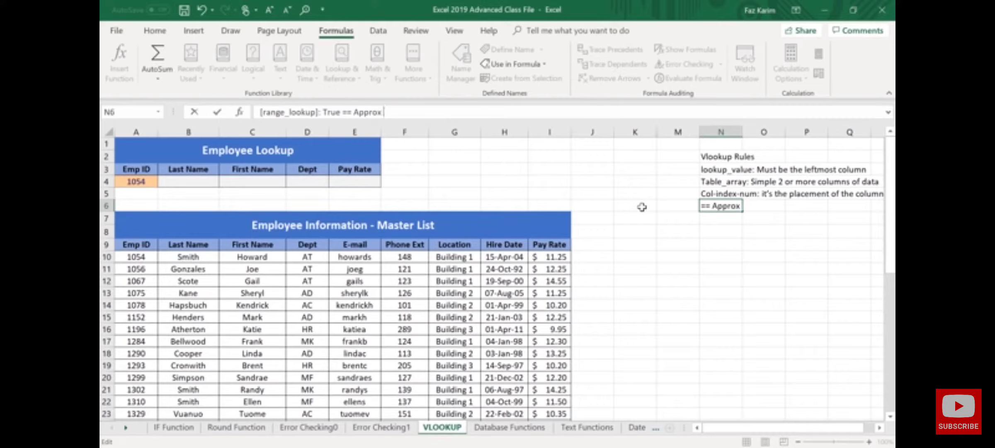
type(" Match,")
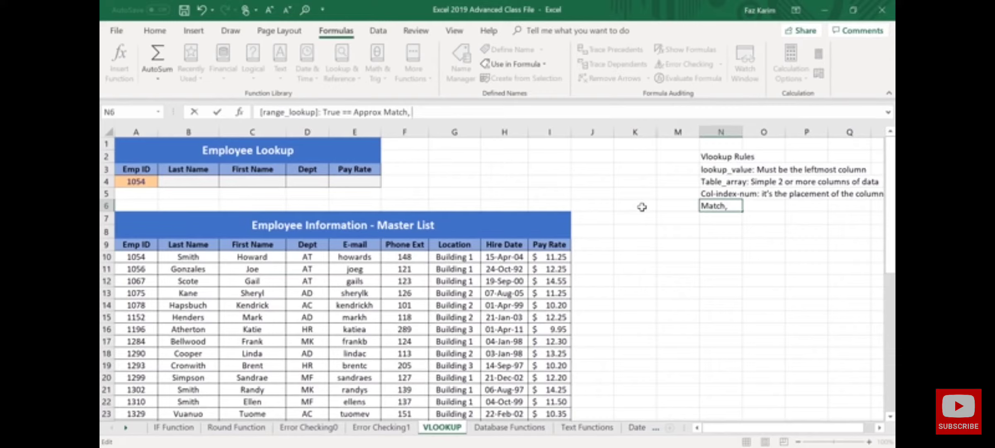
type("FALSE == 0 = EXACT MA")
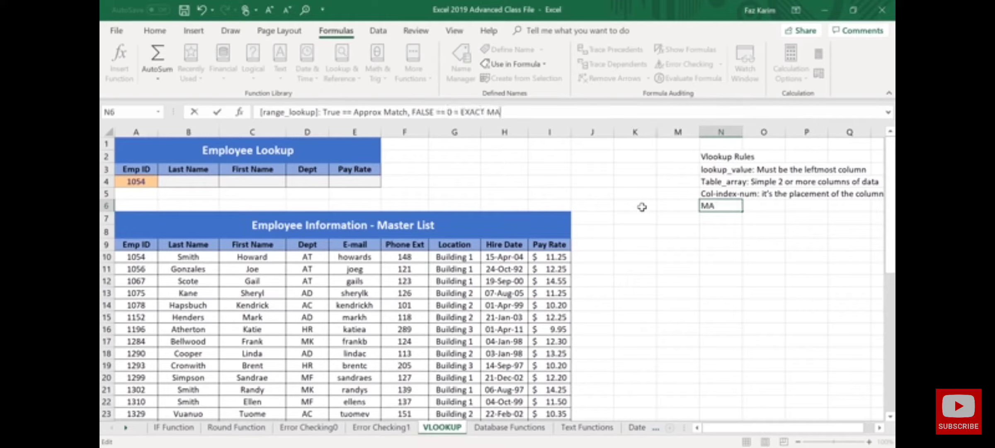
type("TCH")
key("Return")
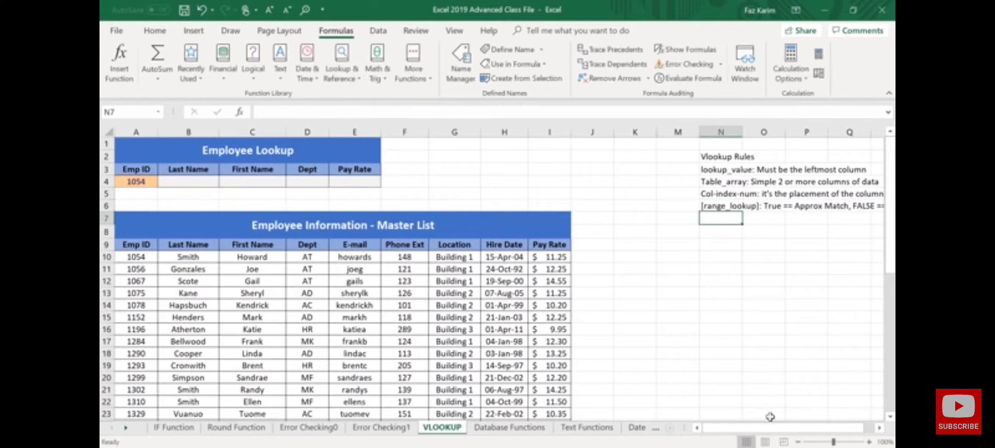
scroll(766, 432, "right", 1)
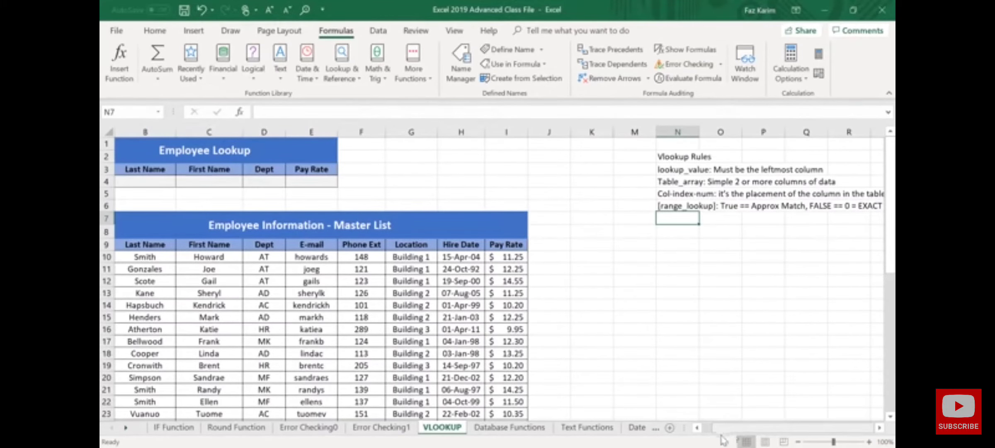
scroll(728, 433, "left", 1)
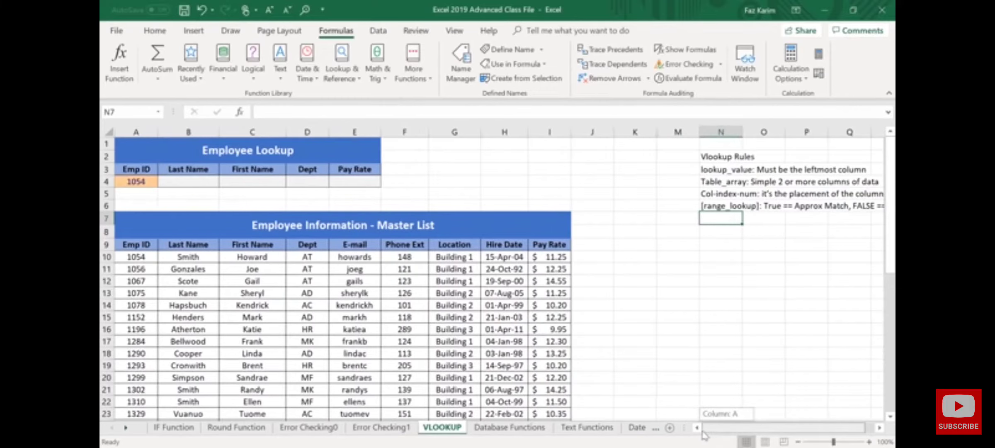
Start a VLOOKUP formula in the Last Name cell B4 with A4 as the lookup value.
left_click(178, 179)
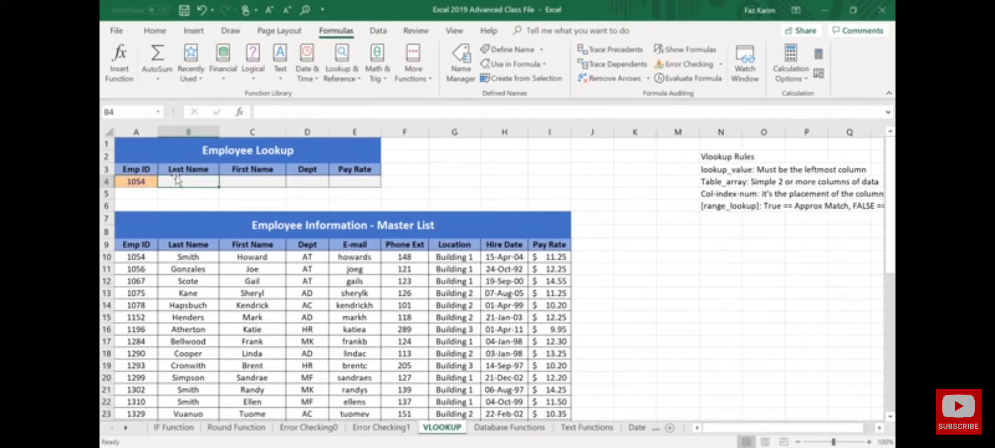
type("=vl")
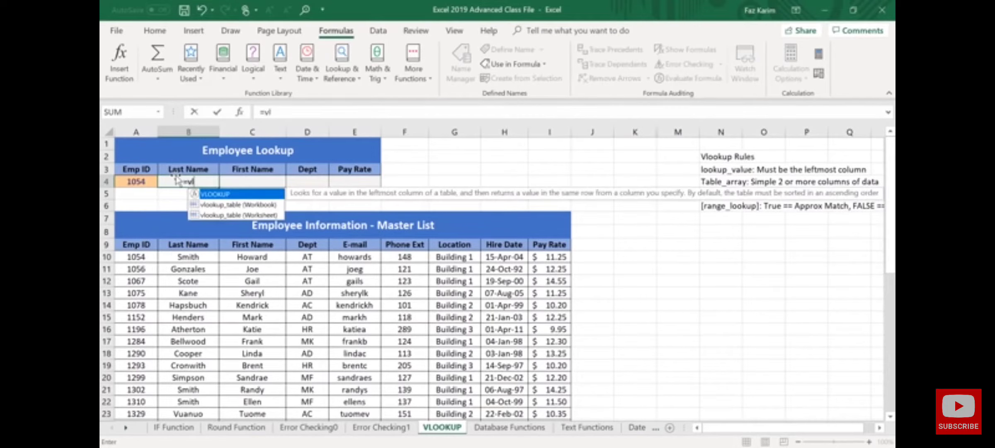
key("Tab")
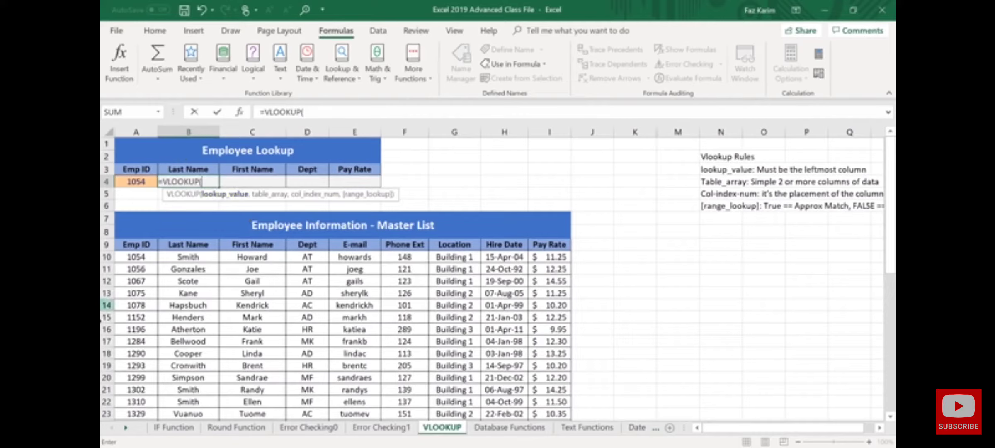
left_click(145, 183)
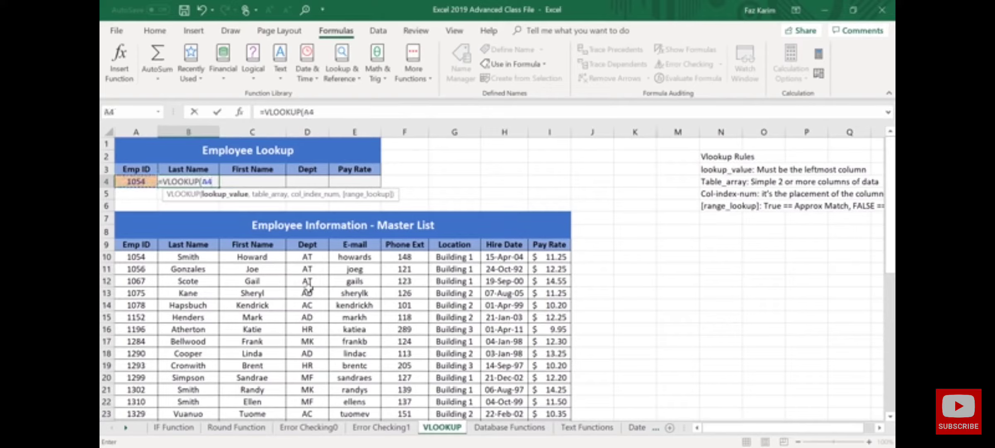
type(",")
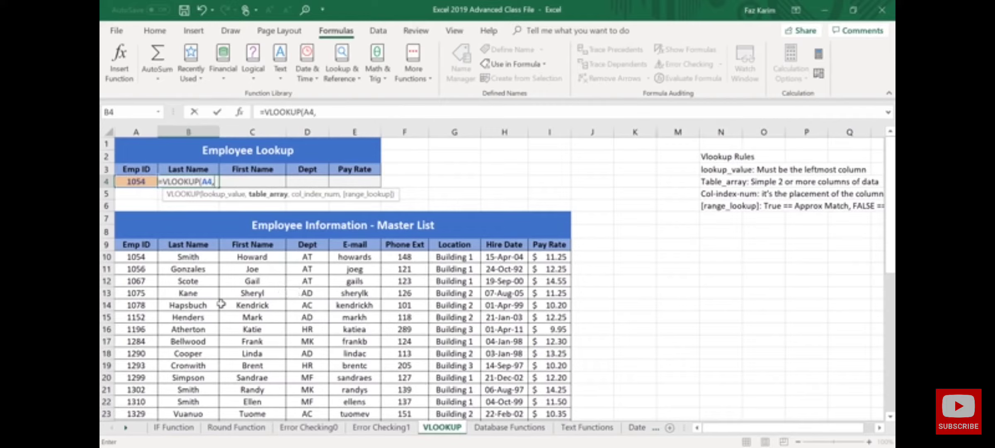
Use the whole employee master list, A10:I46, as the table array of the B4 formula.
left_click(136, 256)
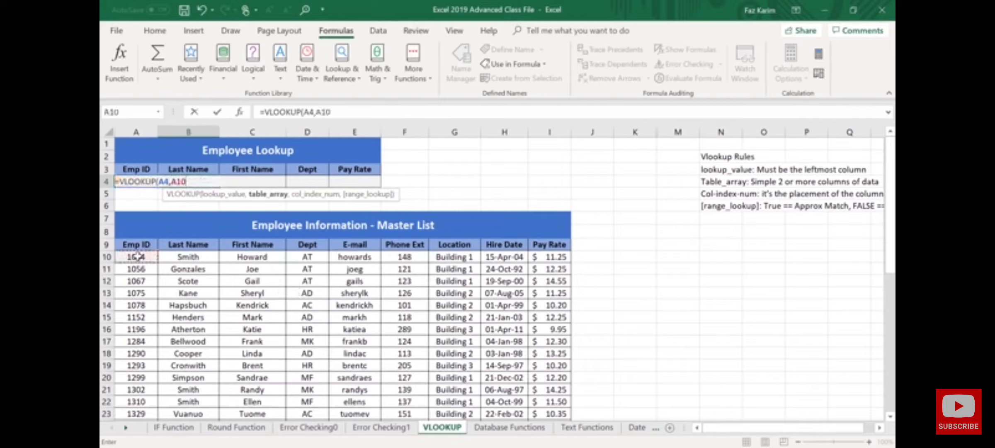
mouse_move(145, 256)
left_mouse_down()
mouse_move(554, 259)
mouse_move(137, 256)
mouse_move(580, 257)
mouse_move(137, 258)
left_mouse_up()
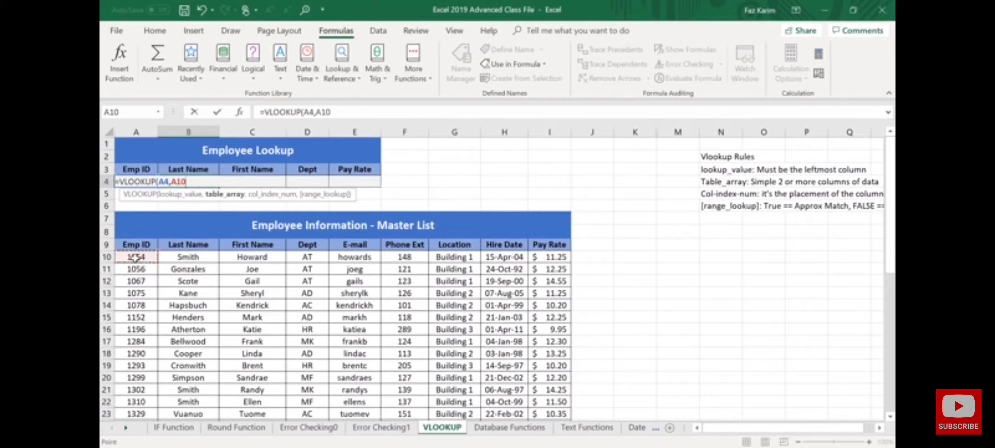
key("ctrl+shift+Right")
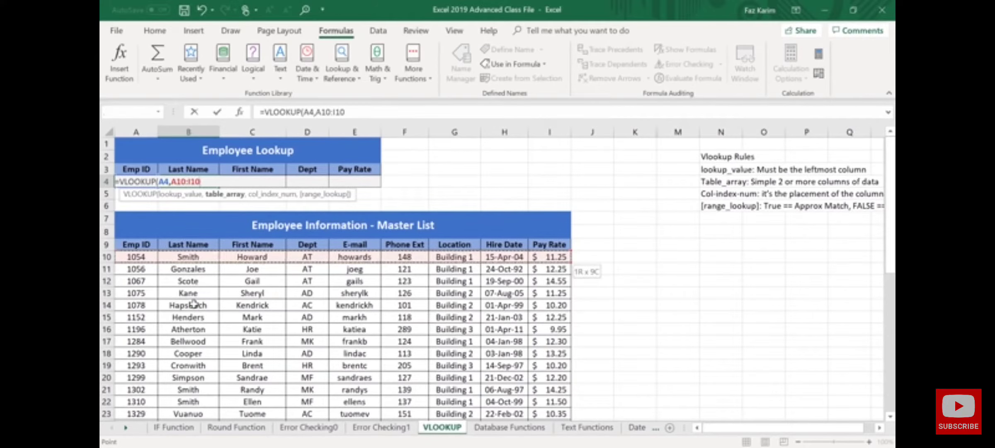
key("ctrl+shift+Down")
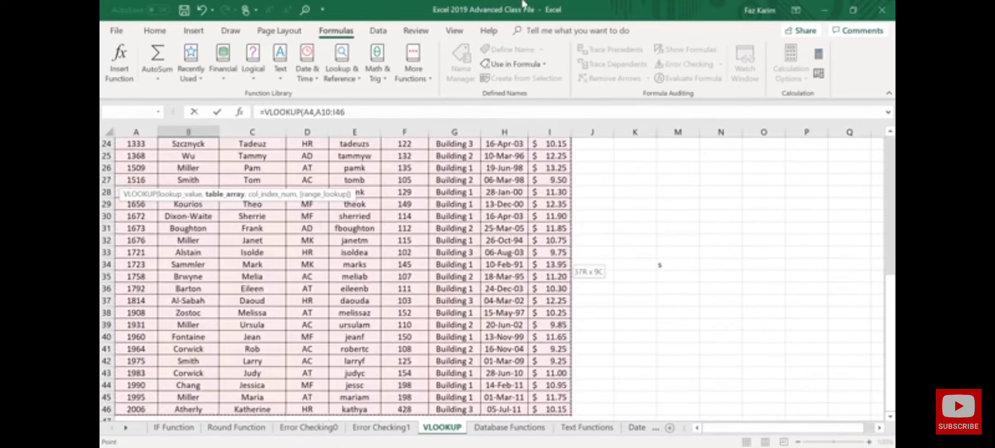
scroll(614, 5, "up", 1)
scroll(613, 5, "up", 3)
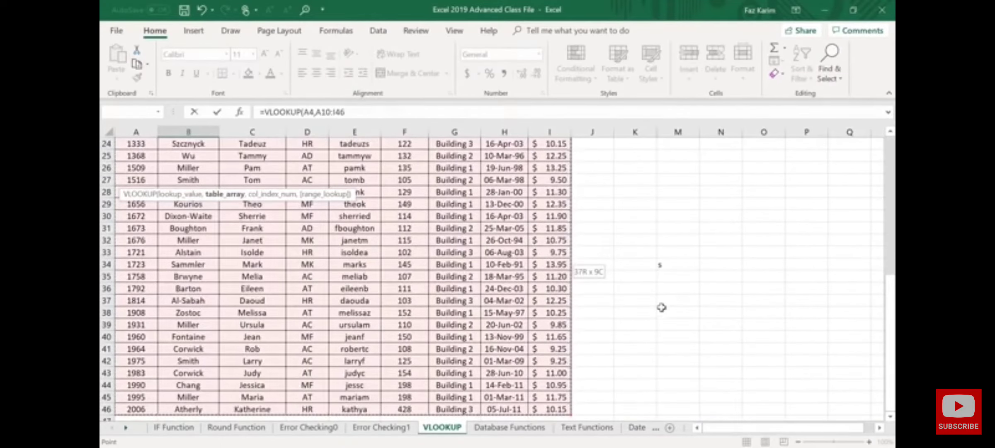
scroll(661, 302, "up", 7)
scroll(663, 296, "up", 1)
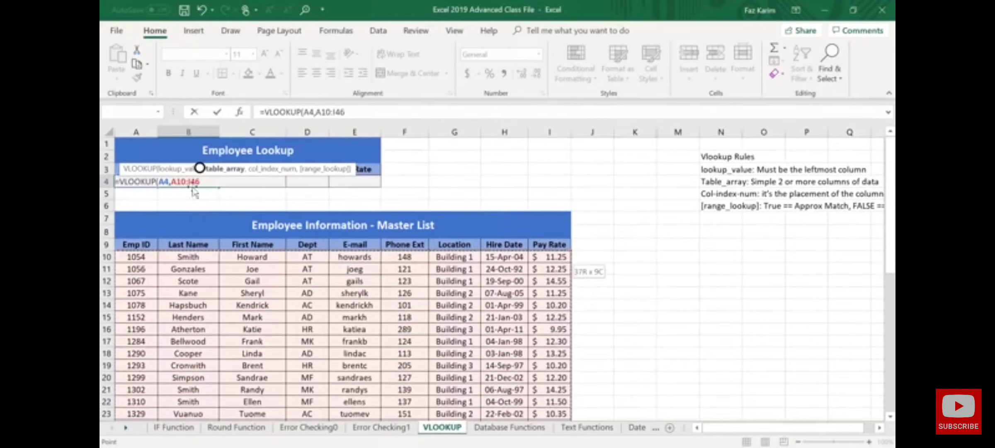
left_click(353, 116)
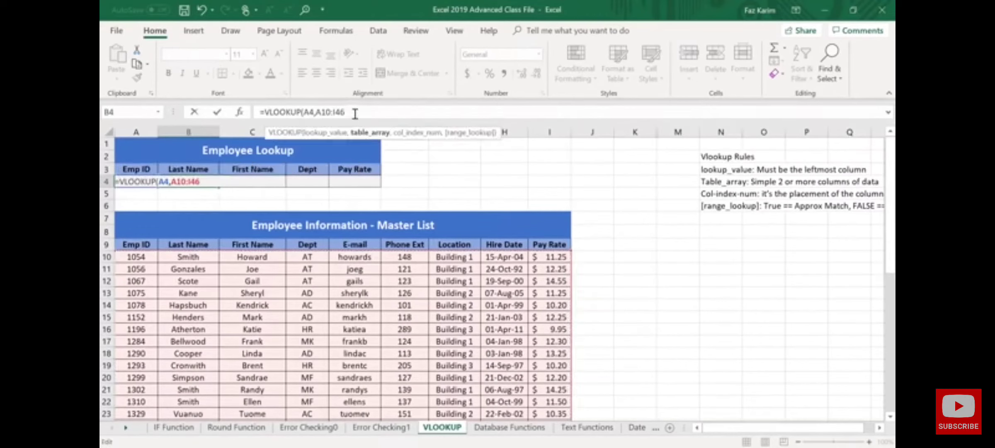
Complete the B4 formula with column index 2 and FALSE for an exact match.
type(",")
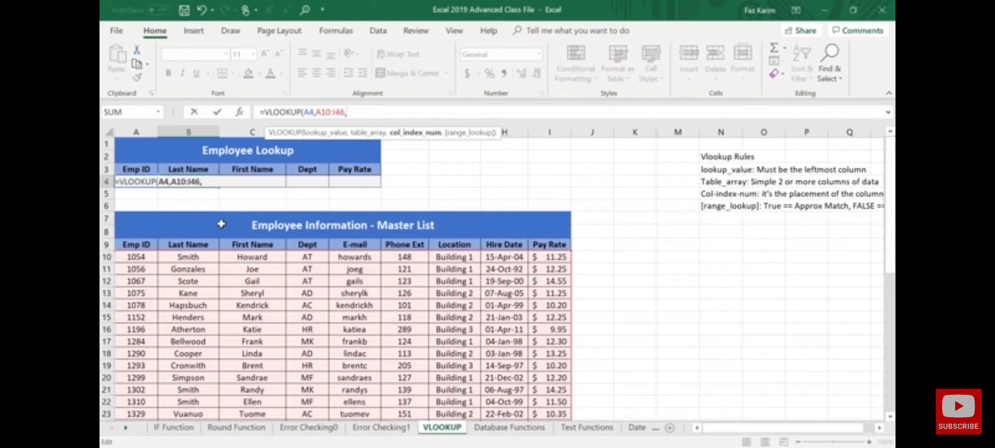
type("2,")
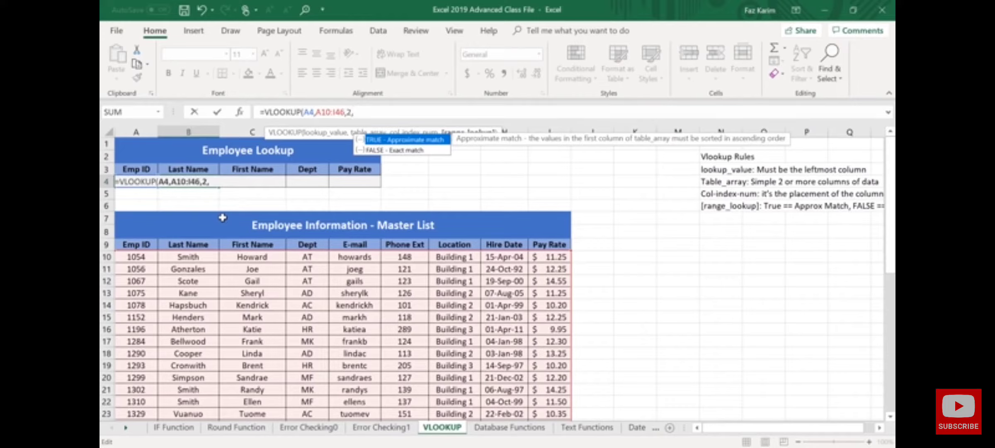
key("Down")
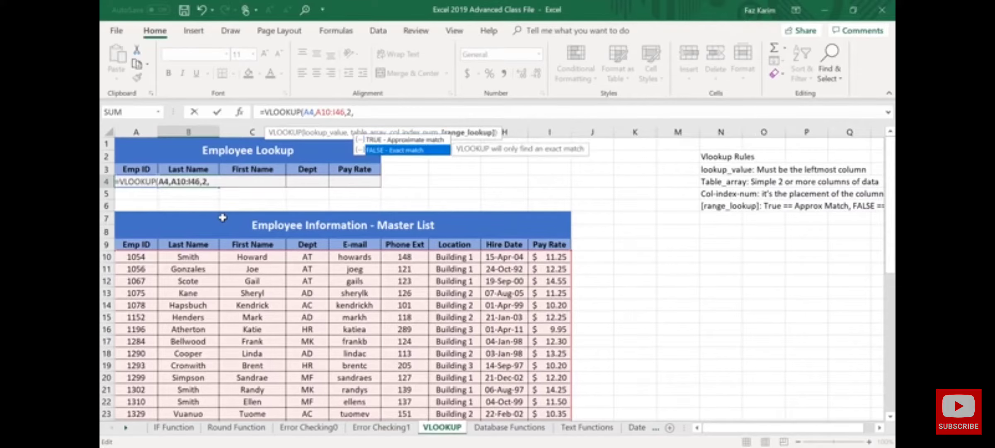
key("Tab")
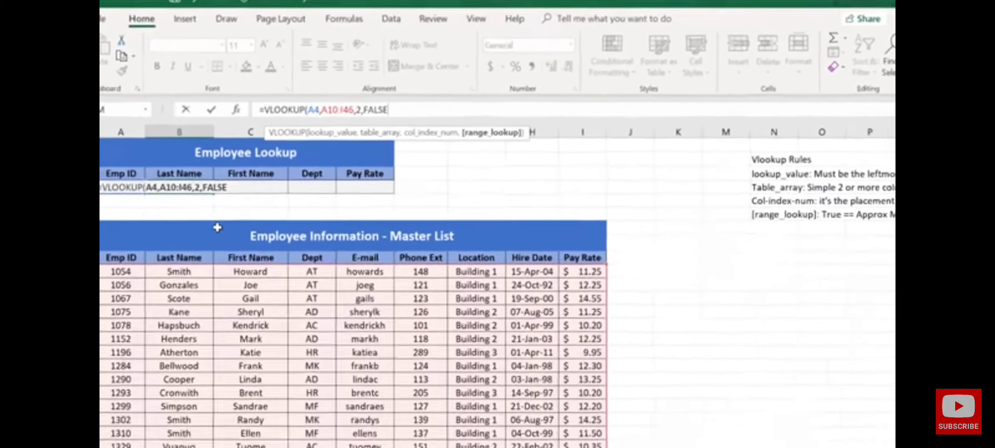
type(")")
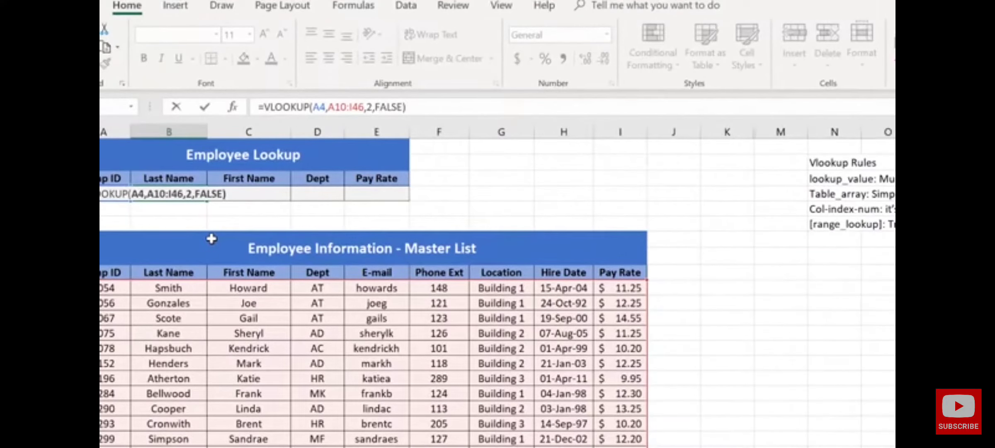
key("Return")
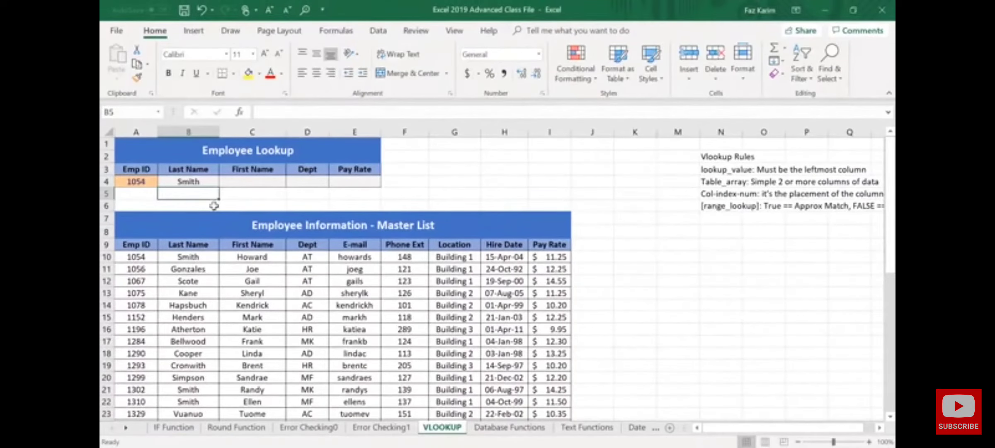
Make the B4 references absolute as $A$4 and $A$10:$I$46, and complete the First Name, Dept and Pay Rate lookups in C4:E4.
left_click(205, 185)
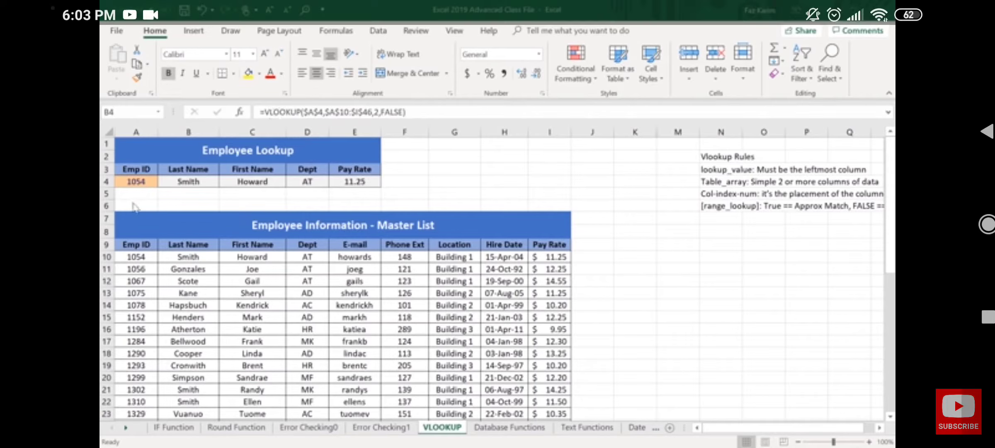
Set the Emp ID in A4 to 10000 and select the Last Name formula in B4.
left_click(145, 182)
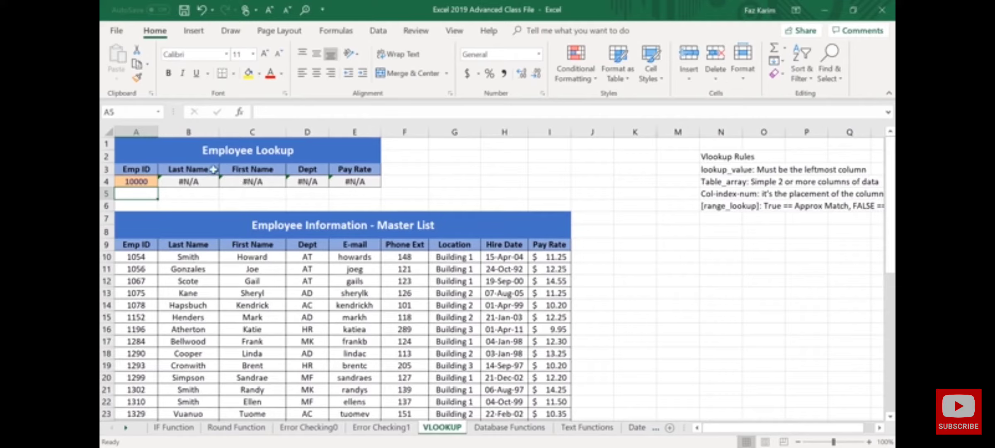
left_click(184, 182)
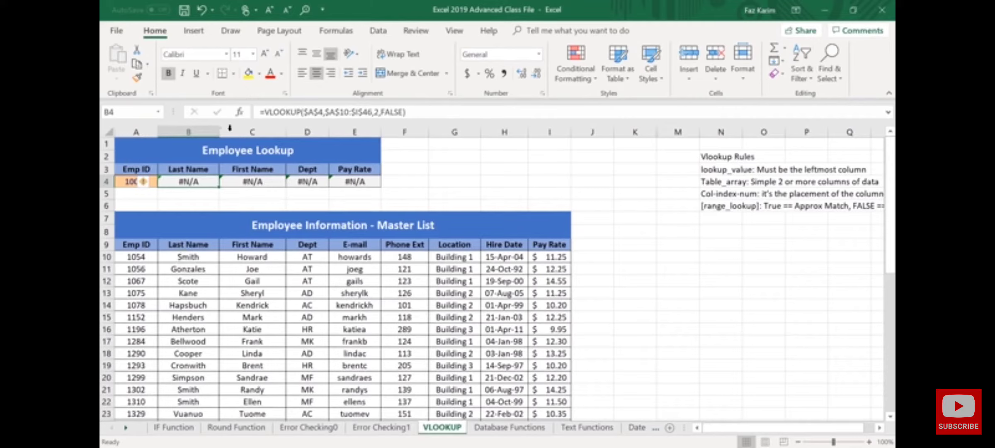
Wrap the B4 VLOOKUP in IFERROR with "Not in Table" as the value returned on an error.
left_click(265, 113)
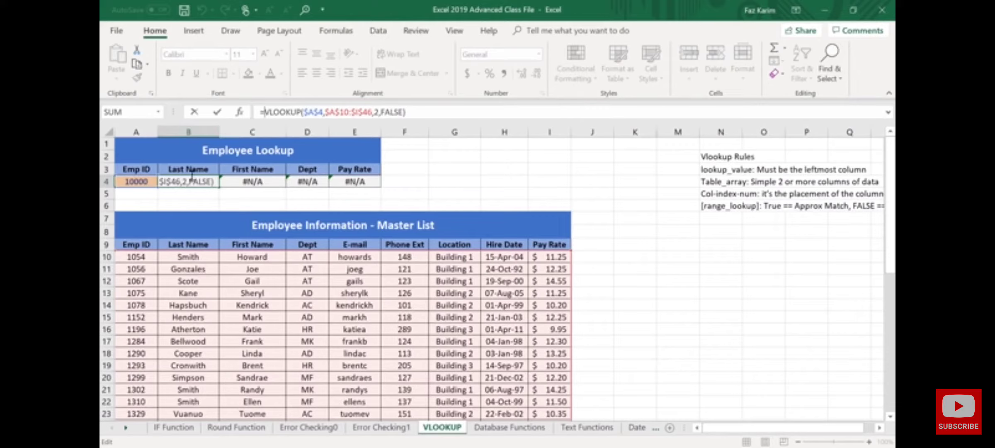
type("if")
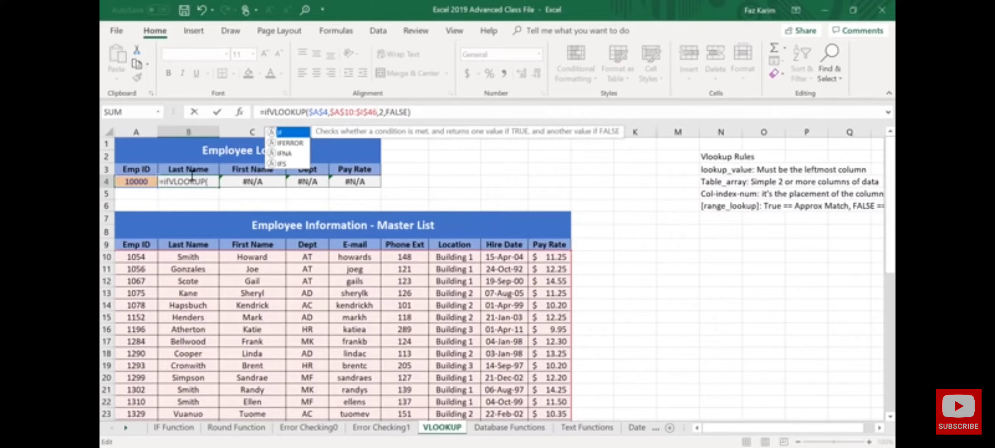
key("Down")
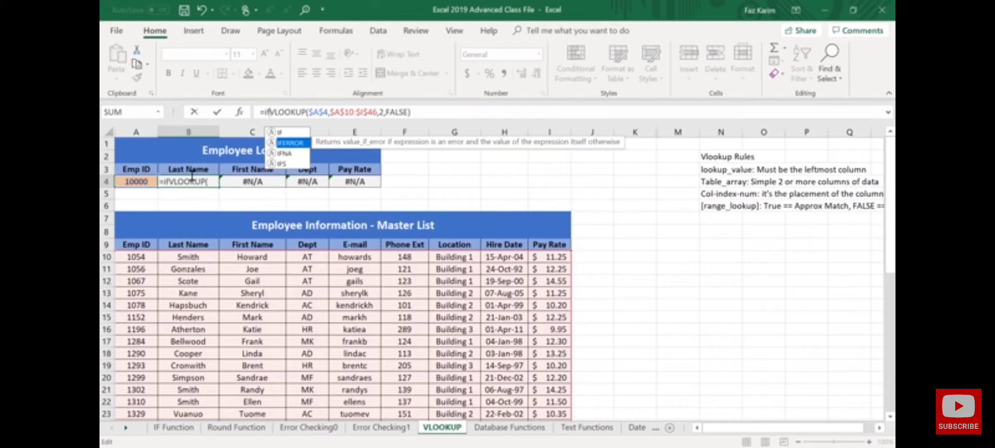
key("Tab")
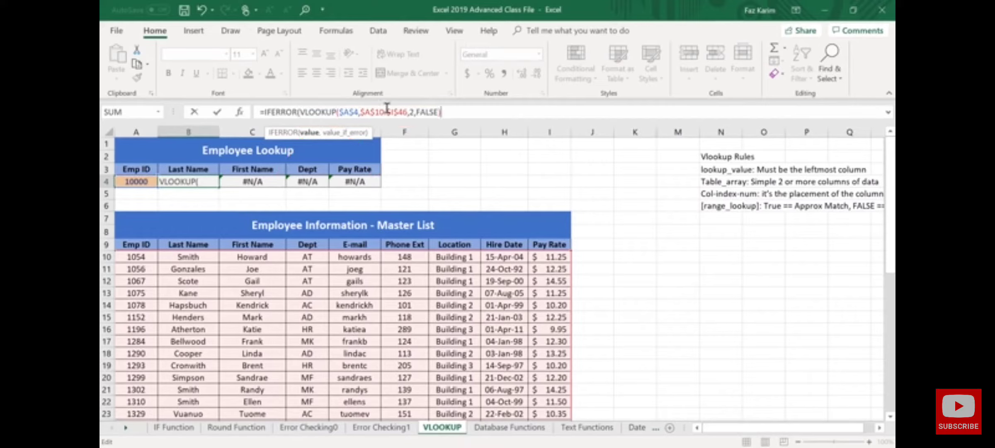
type(",\"")
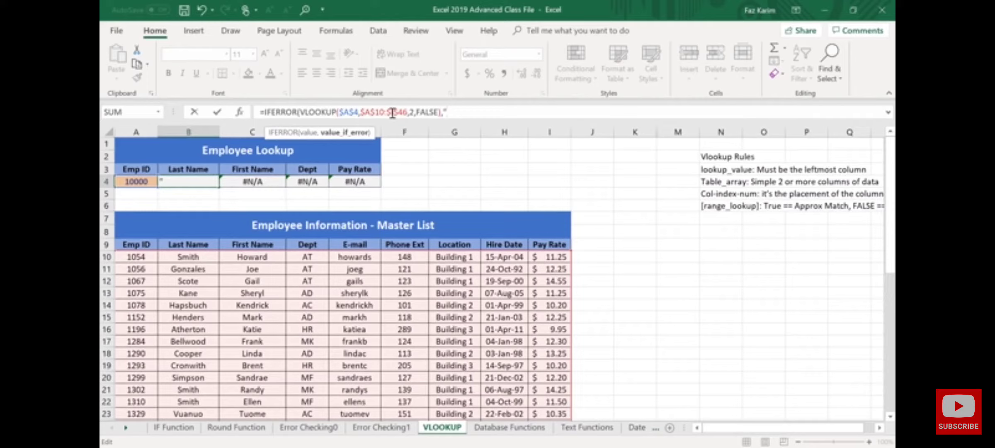
type("Not in Table")
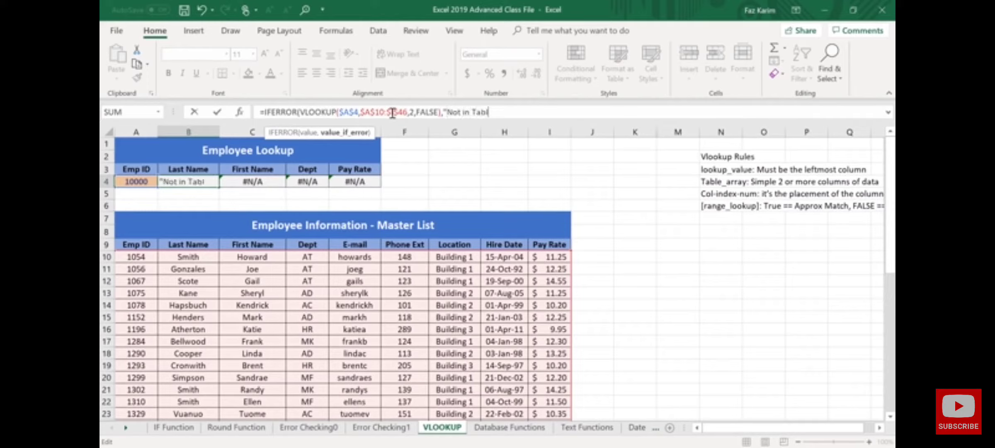
type("\"")
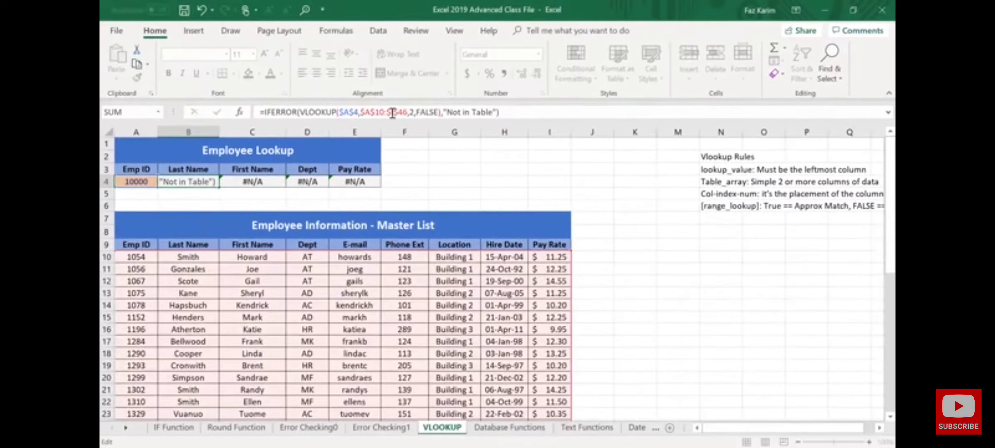
key("Return")
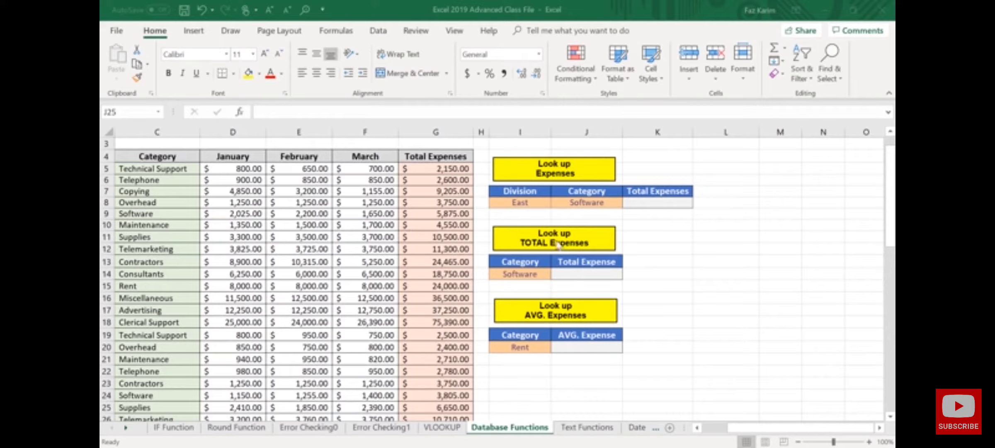
Start a SUMIF formula in the Total Expense cell J14 of the Database Functions sheet, with the category column C5:C62 as its range.
left_click(577, 274)
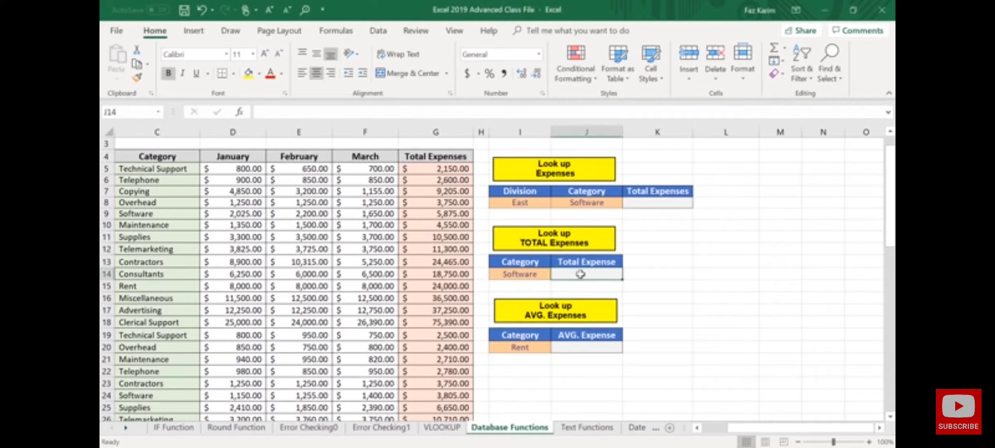
type("=")
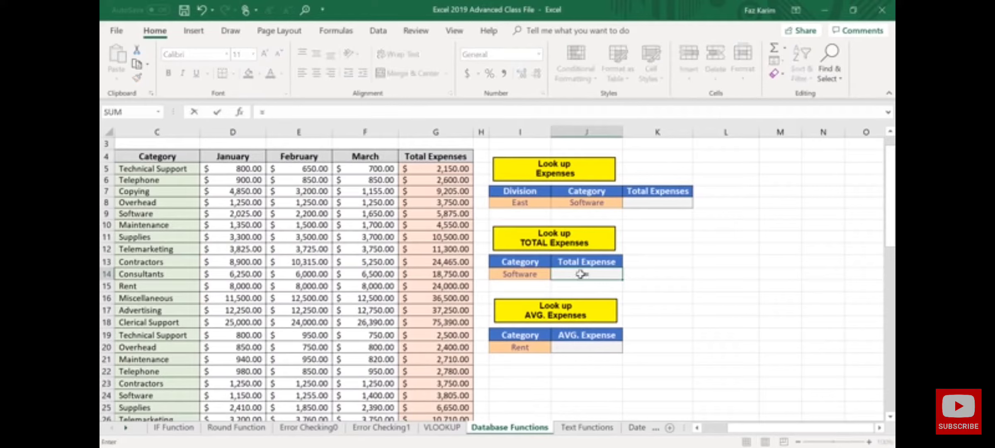
type("sum")
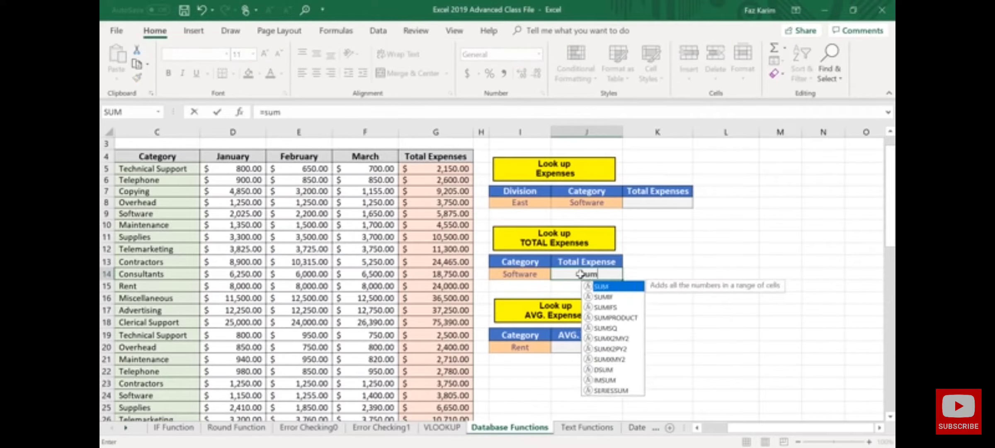
key("Down")
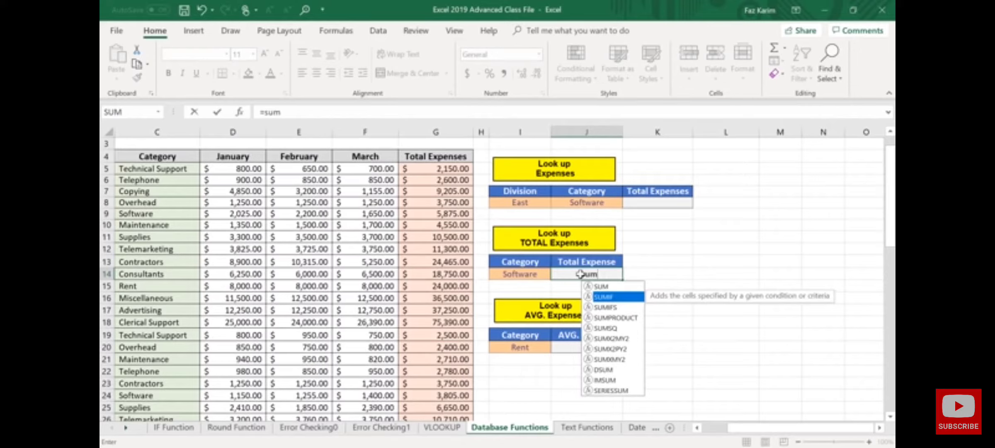
key("Tab")
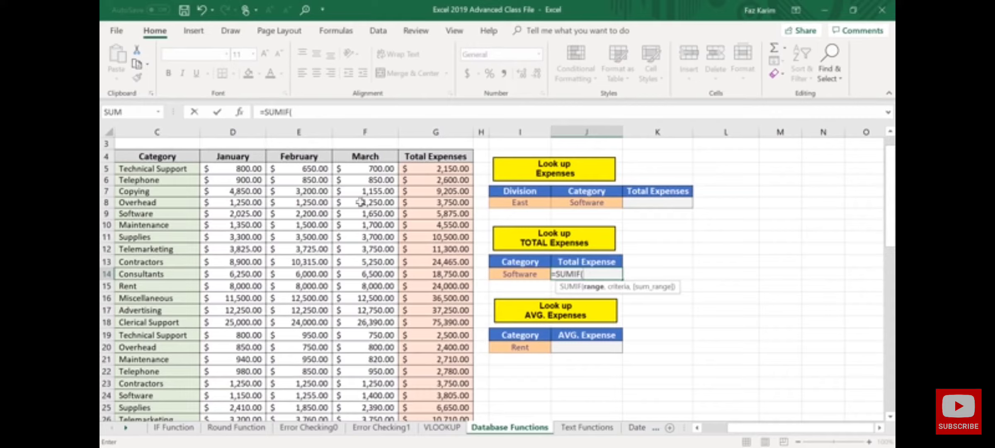
left_click(175, 169)
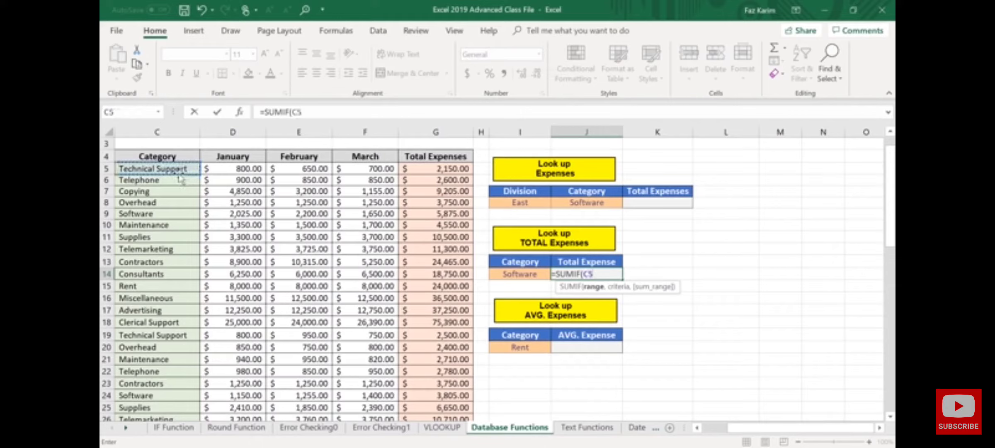
key("ctrl+shift+Down")
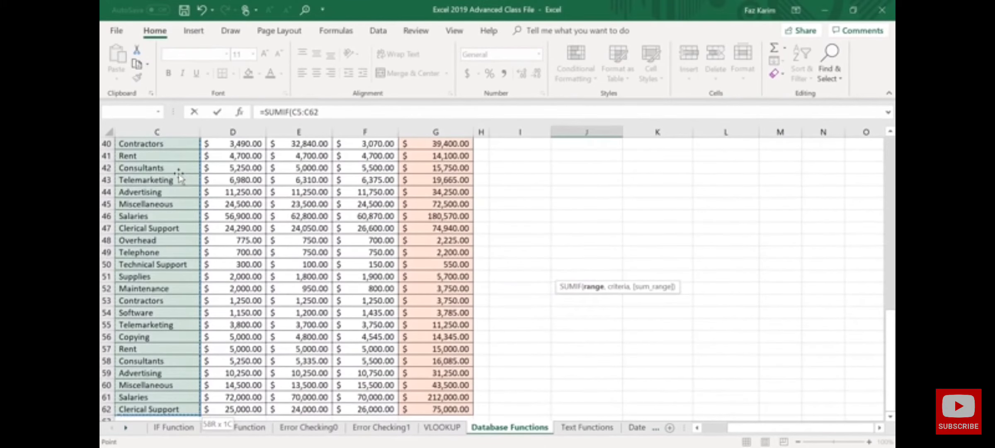
scroll(752, 370, "up", 11)
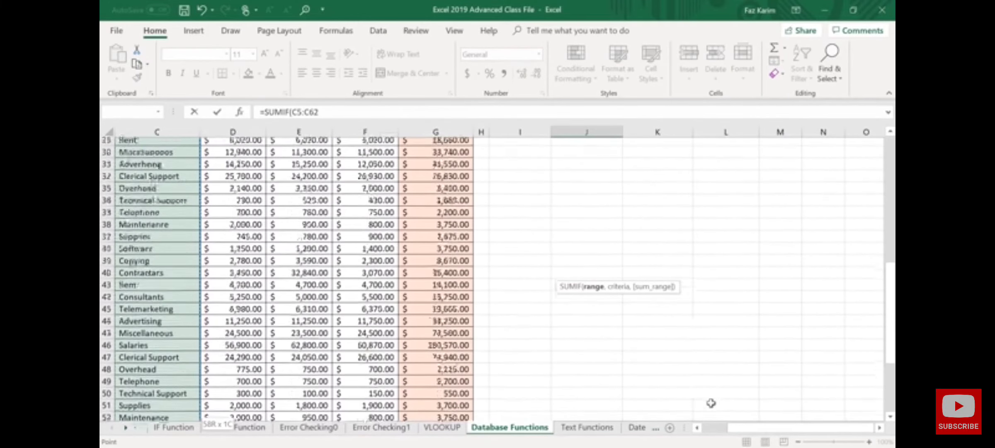
scroll(665, 263, "up", 1)
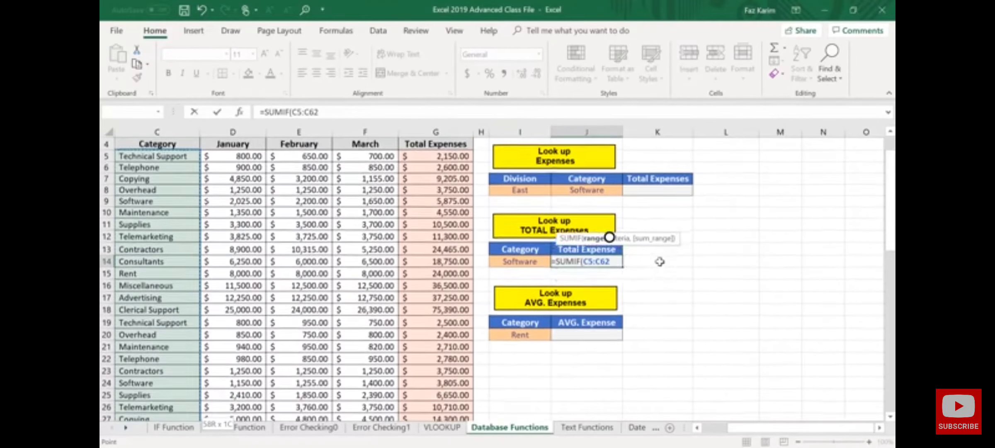
Complete the J14 SUMIF with I14 as the criteria and the Total Expenses column G5:G62 as the sum range.
type(",")
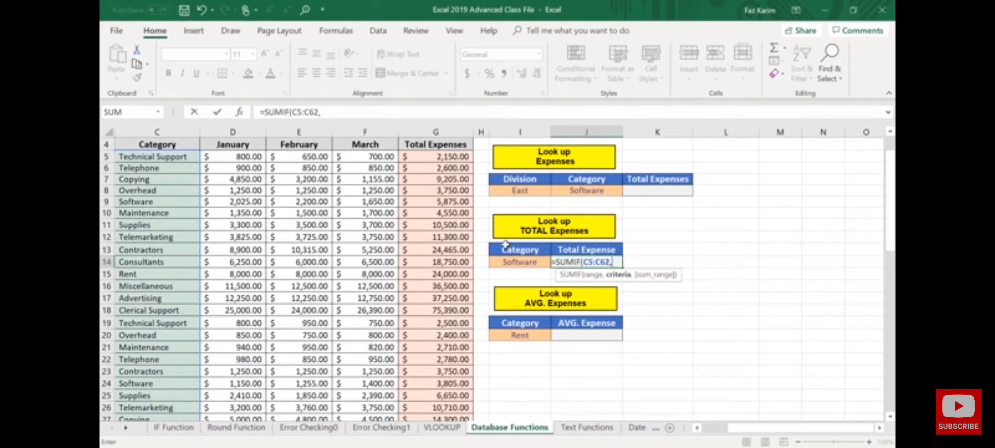
type("i14")
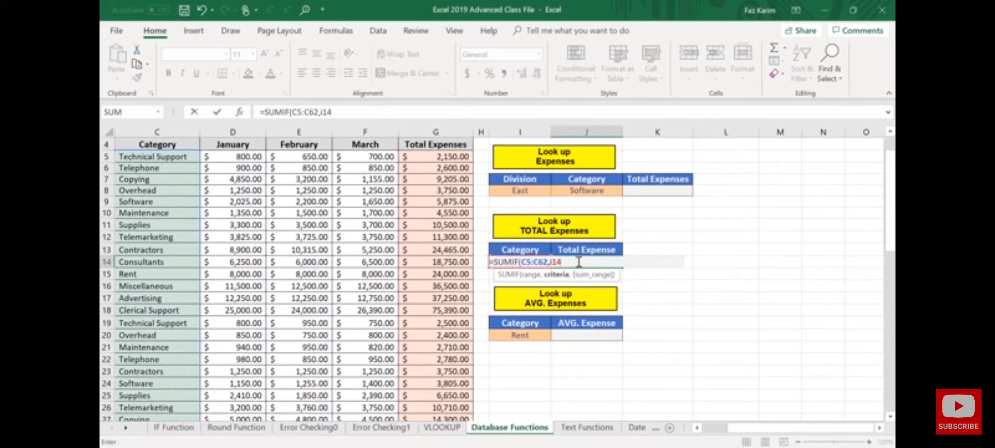
type(",")
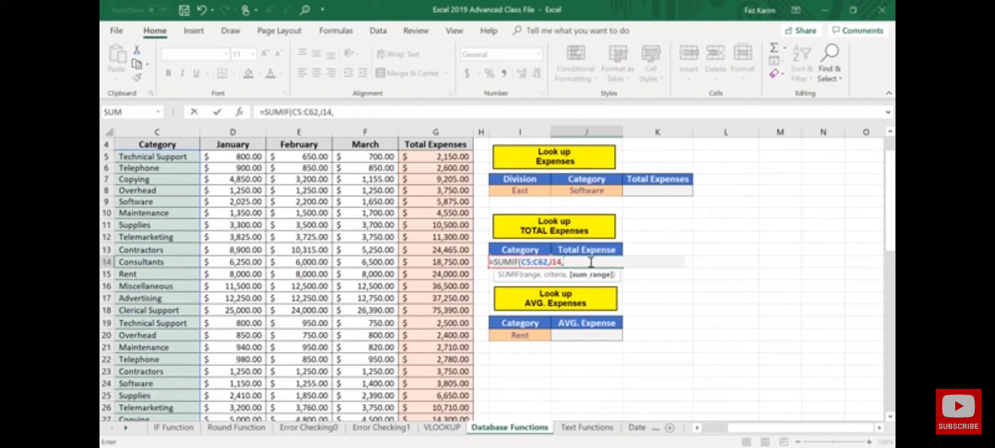
left_click(451, 157)
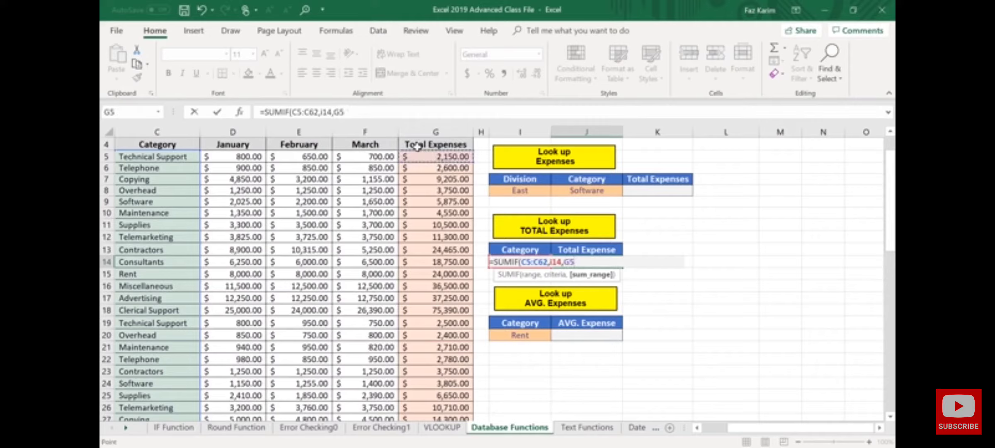
key("ctrl+shift+Down")
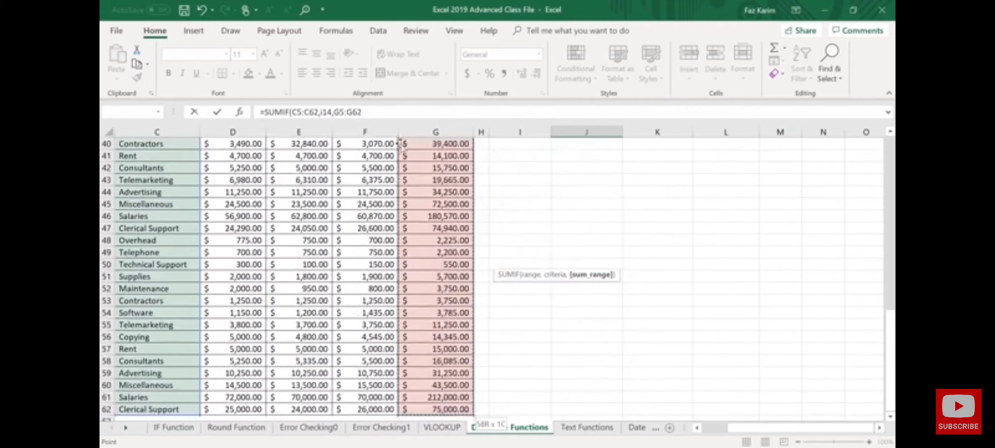
scroll(426, 144, "up", 11)
scroll(426, 144, "up", 2)
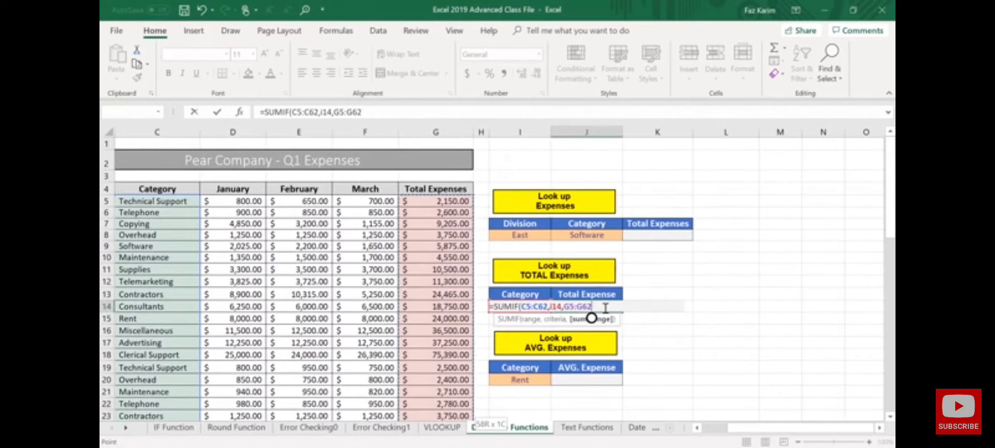
type(")")
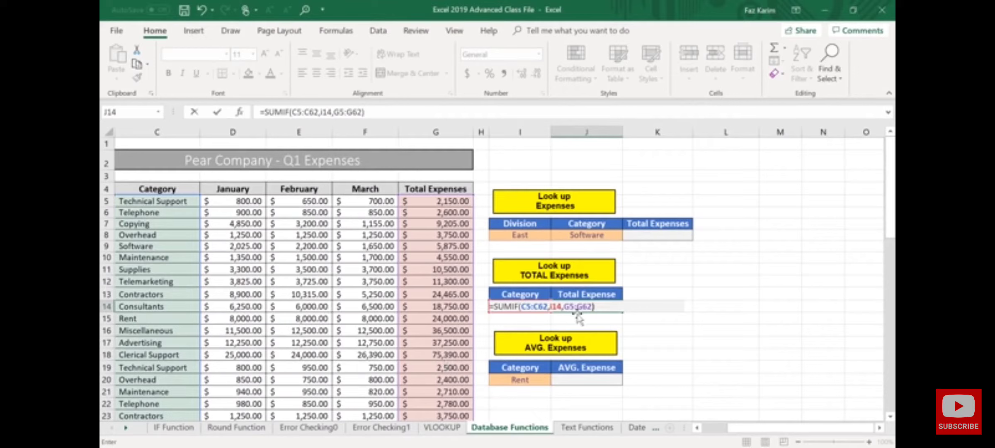
key("Return")
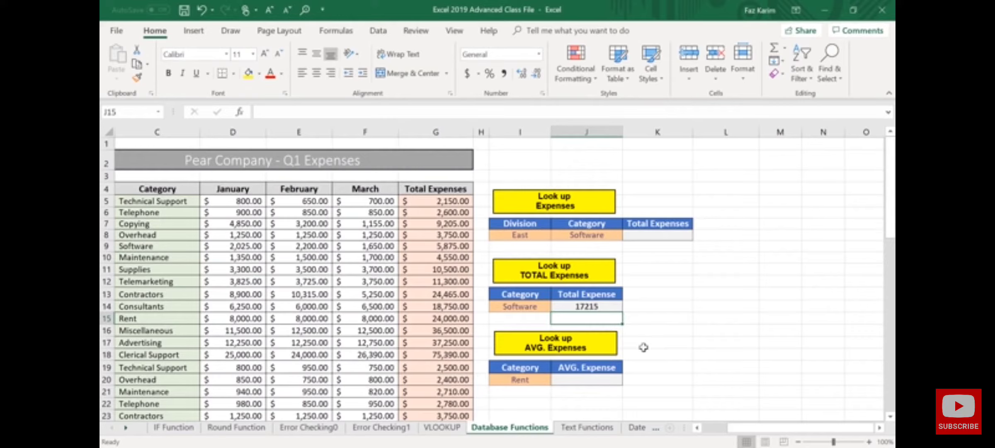
Calculate the AVG. Expense in J20 with AVERAGEIF, using range C5:C62, criteria I20 and average range G5:G62.
left_click(568, 379)
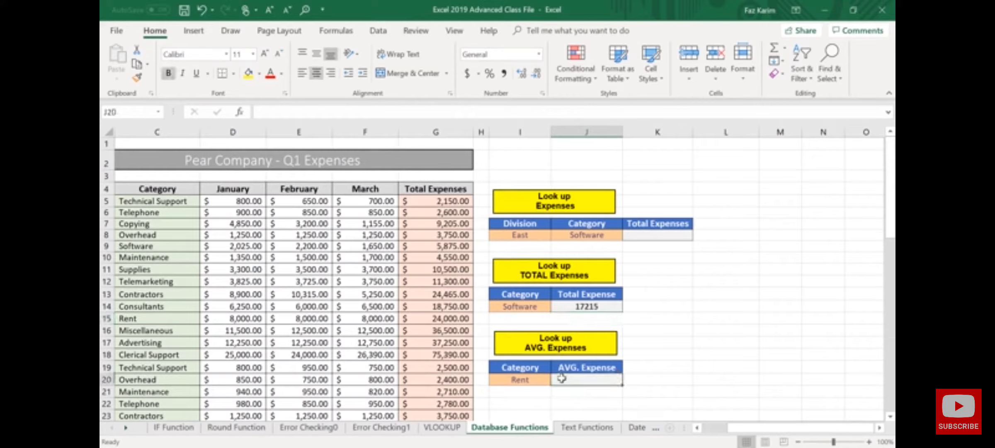
type("=av")
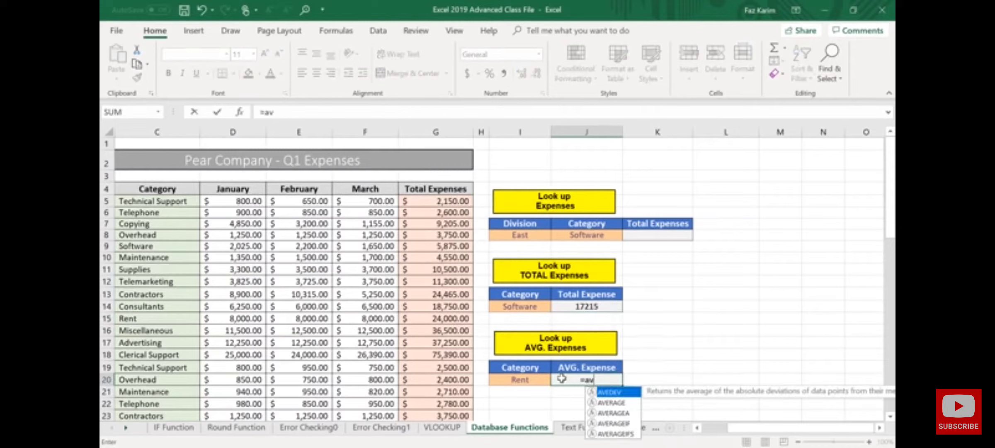
key("Down")
key("Down")
key("Down")
key("Tab")
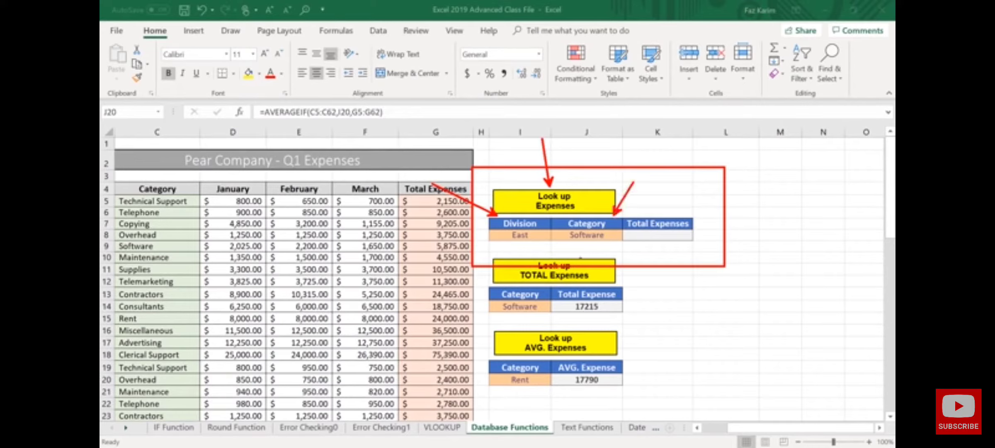
Examine the Division and Category columns, comparing the Software rows of the East and North divisions.
key("Escape")
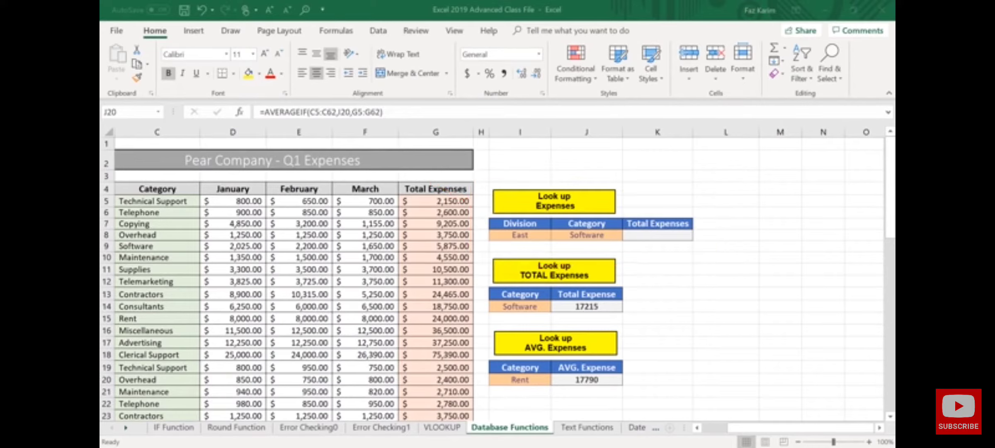
left_click(742, 427)
left_click_drag(741, 429, 717, 432)
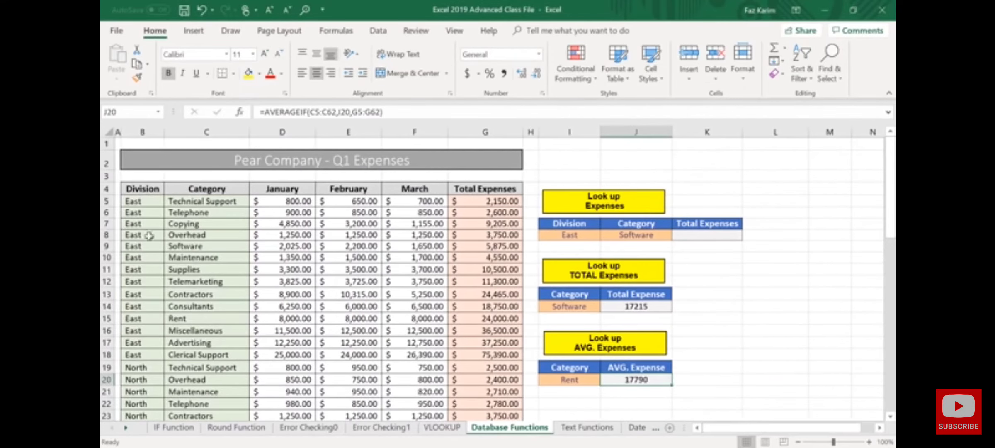
left_click_drag(139, 172, 138, 105)
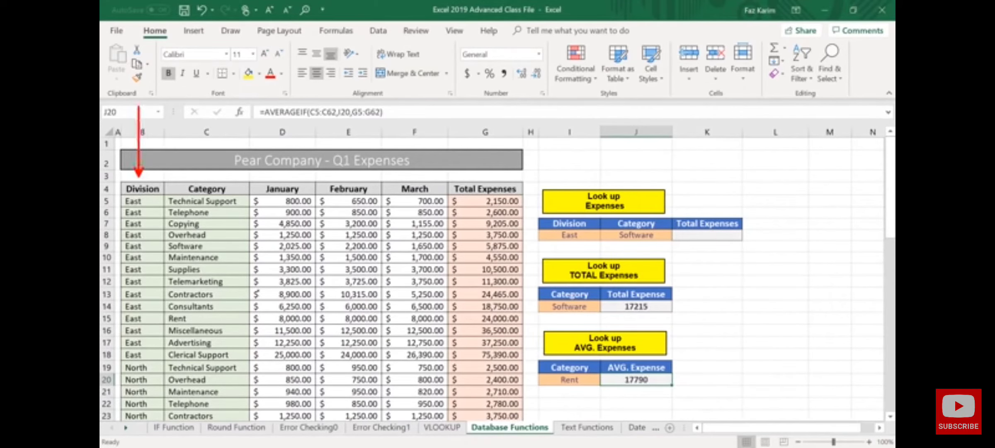
left_click_drag(227, 246, 276, 246)
left_click_drag(122, 235, 239, 254)
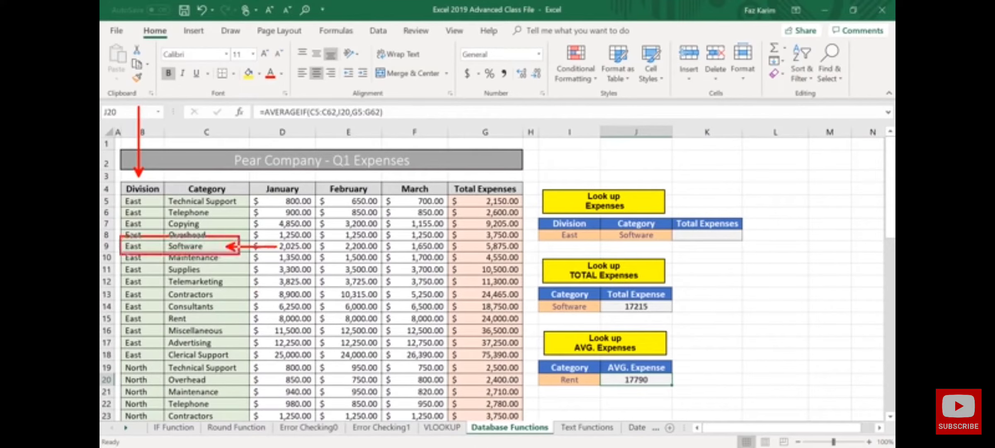
key("Escape")
scroll(147, 208, "down", 2)
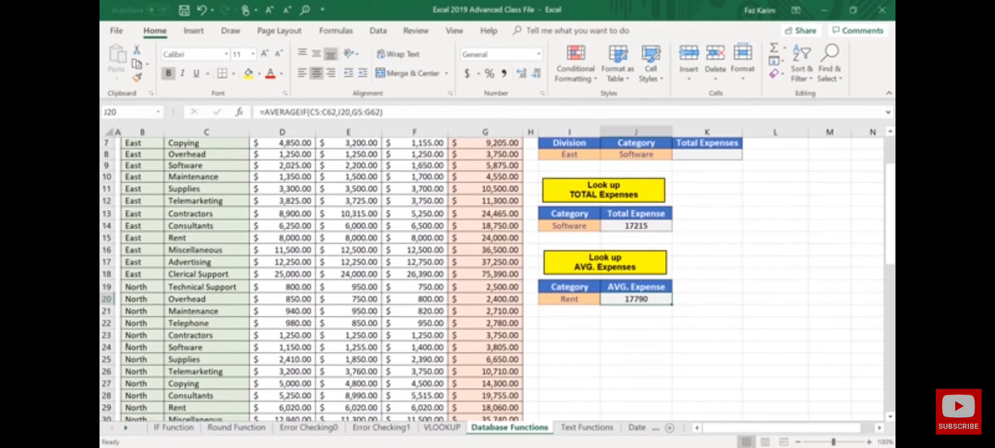
left_click_drag(116, 336, 247, 359)
left_click_drag(327, 350, 252, 350)
key("Escape")
scroll(157, 345, "up", 2)
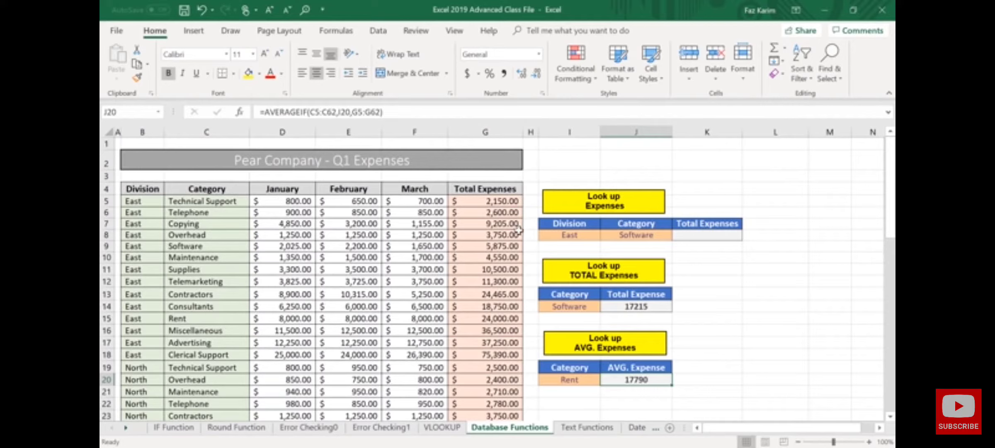
Start a SUMIFS formula in the Total Expenses lookup cell K8, with the Total Expenses column G5:G62 as the sum range.
left_click_drag(523, 214, 539, 236)
left_click_drag(690, 201, 664, 219)
left_click(720, 235)
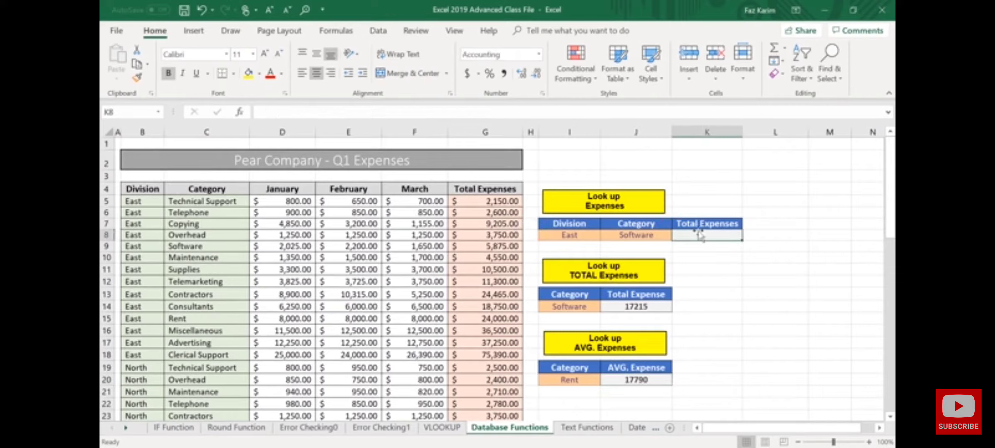
type("=")
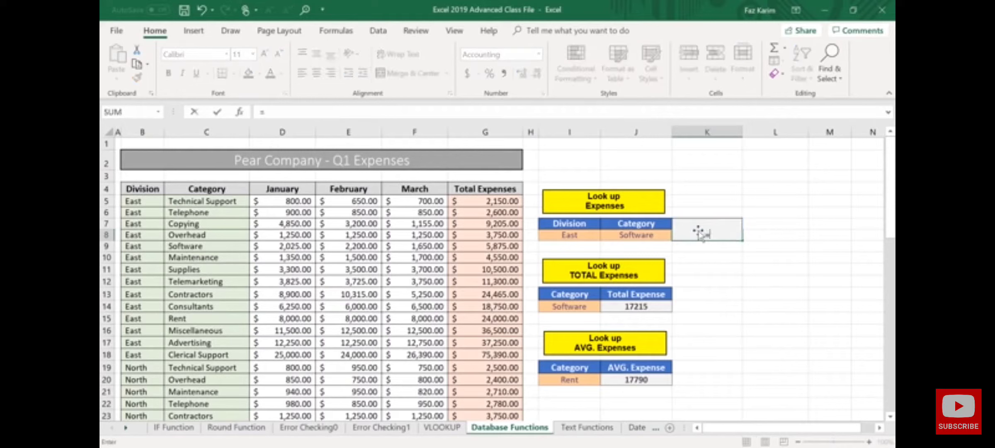
type("sumif")
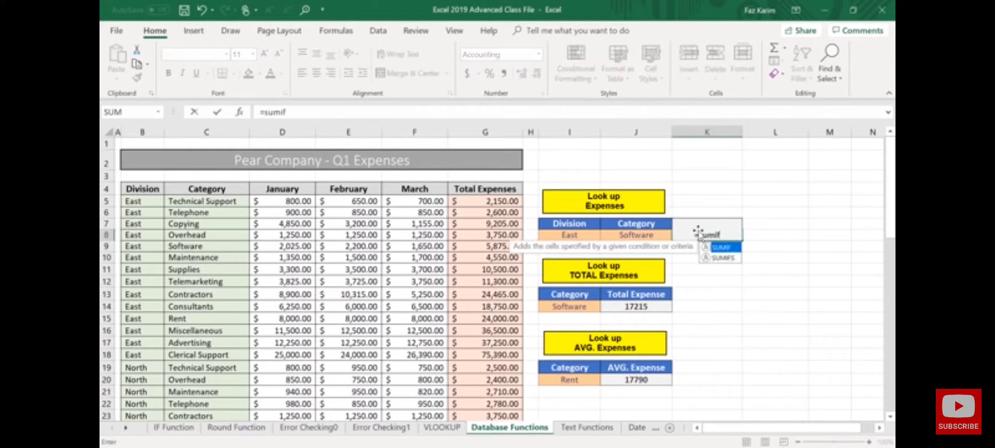
key("Down")
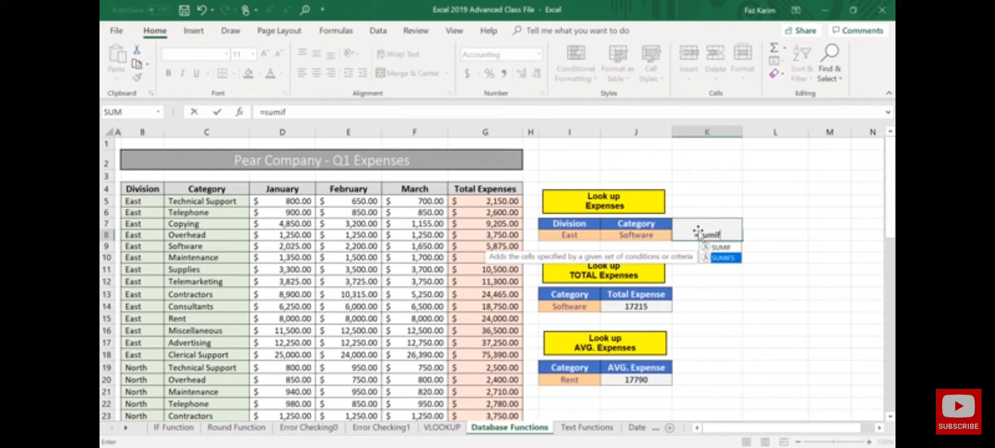
key("Tab")
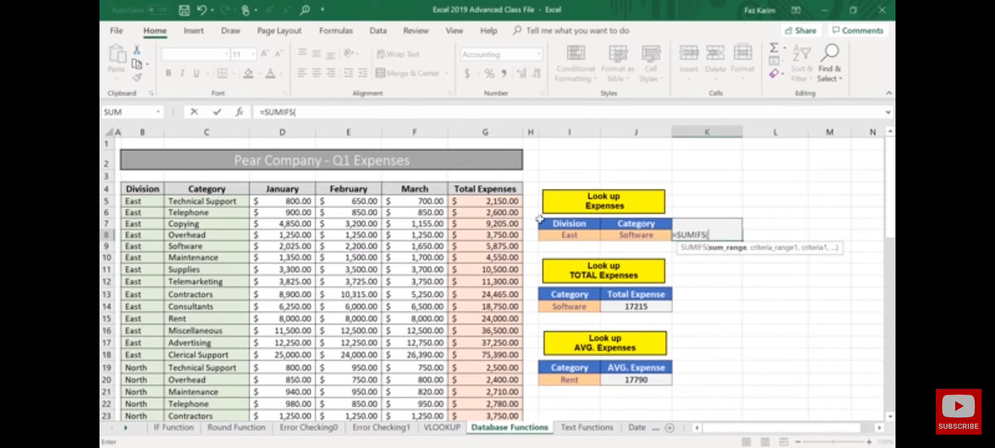
left_click(484, 200)
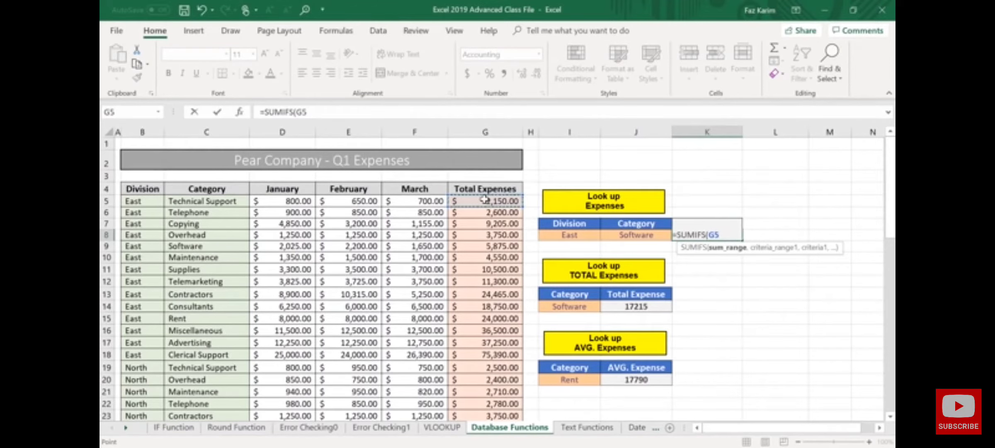
key("ctrl+shift+Down")
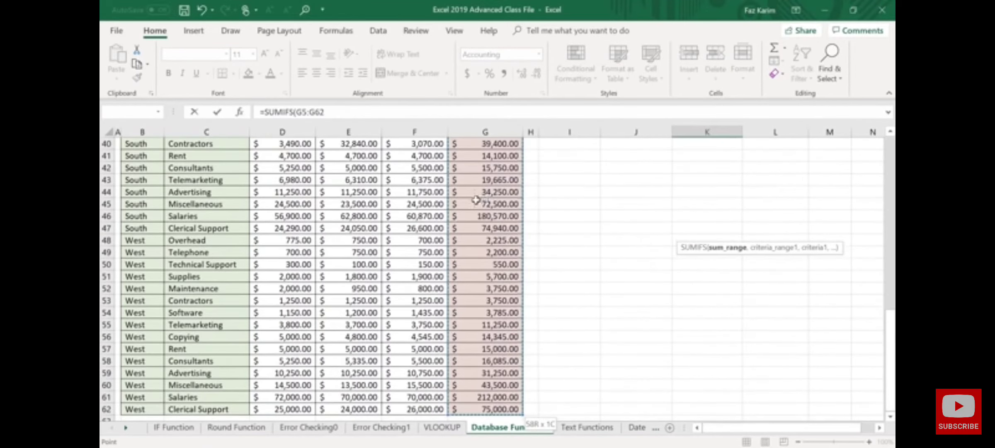
scroll(473, 204, "up", 5)
scroll(473, 204, "up", 8)
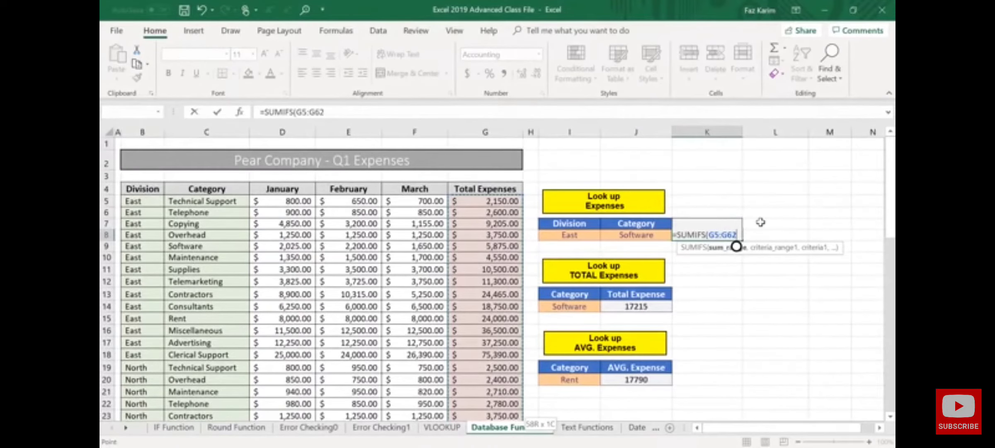
type(",")
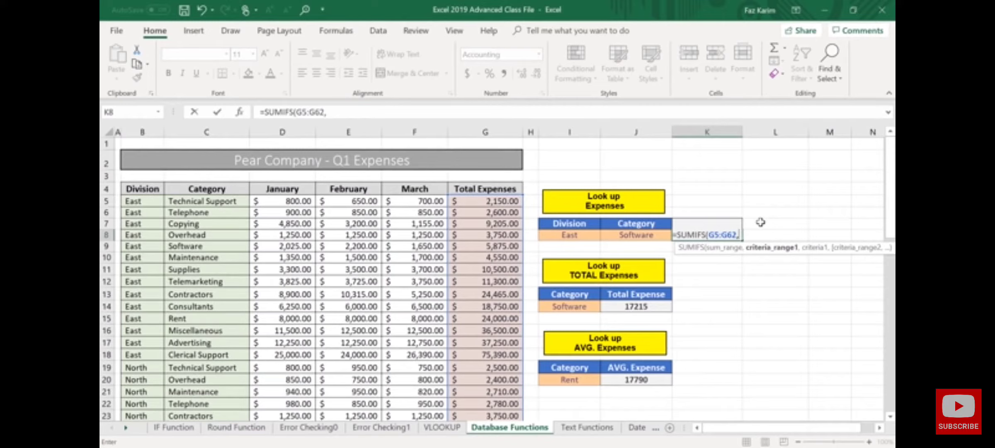
Add the division column B5:B62 as the first criteria range of the K8 SUMIFS, with I8 as its criterion.
left_click(141, 200)
left_click_drag(139, 201, 141, 410)
scroll(483, 346, "up", 13)
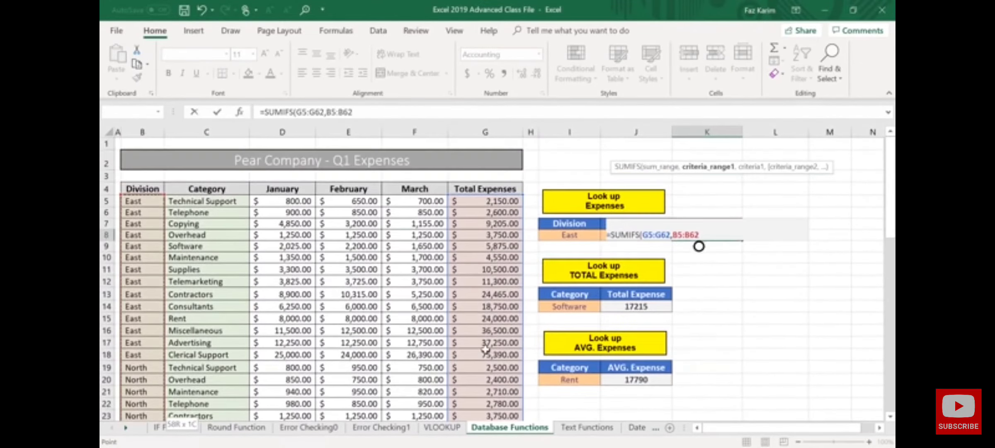
type(",")
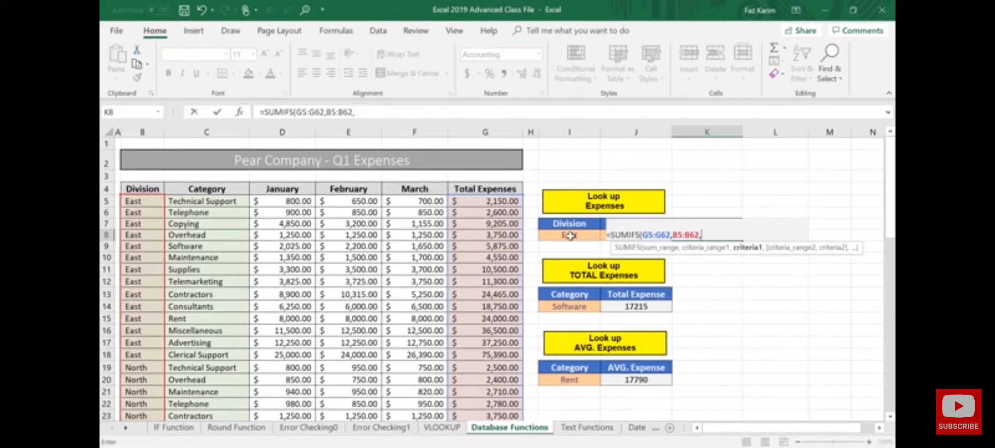
left_click(570, 236)
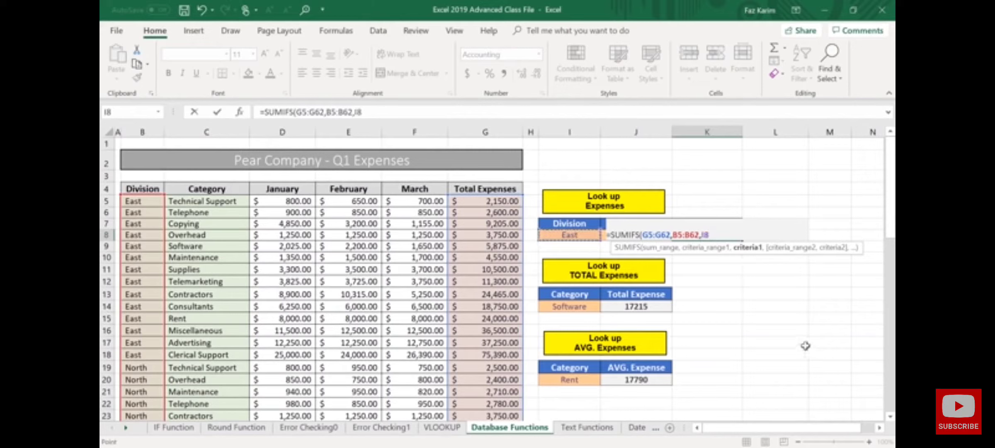
type(",")
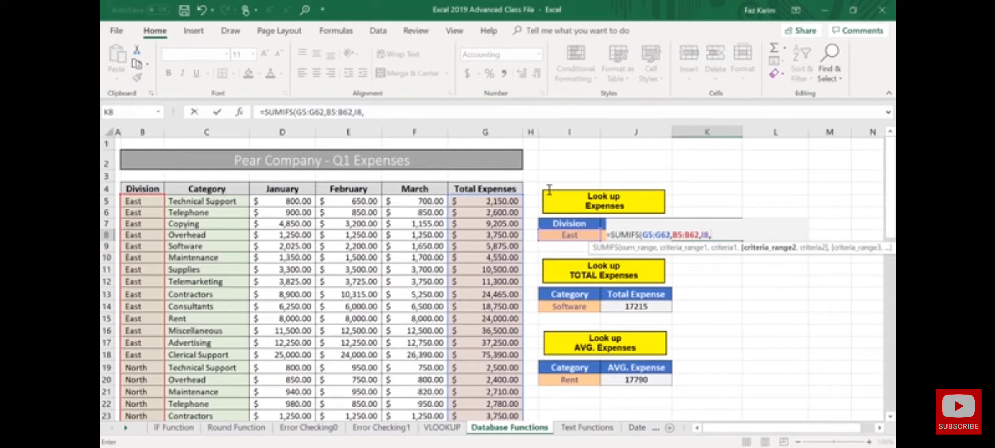
Complete the K8 SUMIFS with the category column C5:C62 as the second criteria range and J8 as its criterion.
left_click(197, 202)
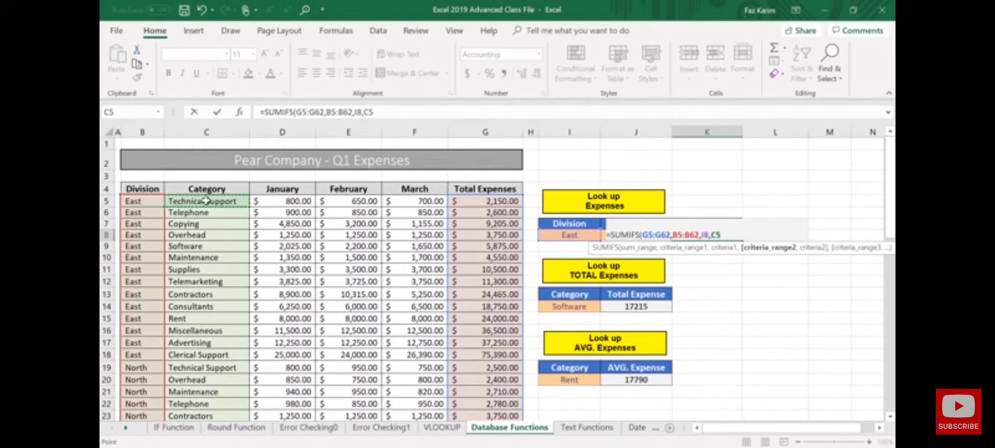
key("ctrl+shift+Down")
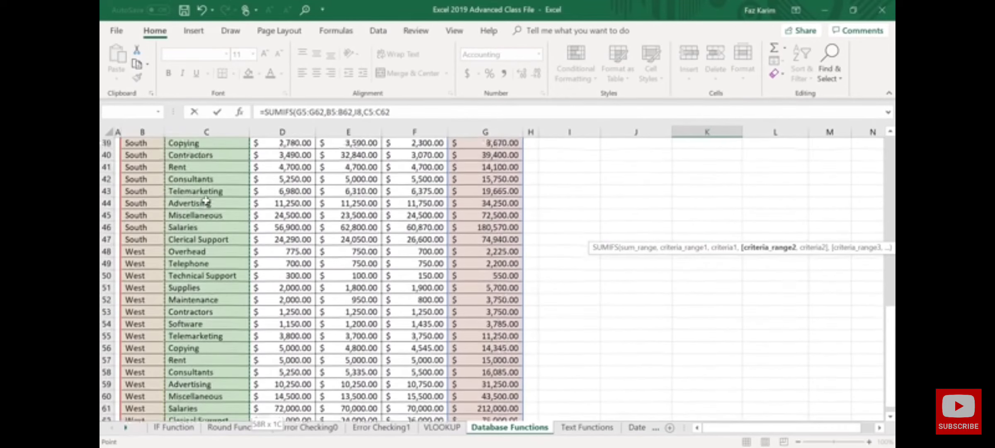
scroll(425, 244, "up", 13)
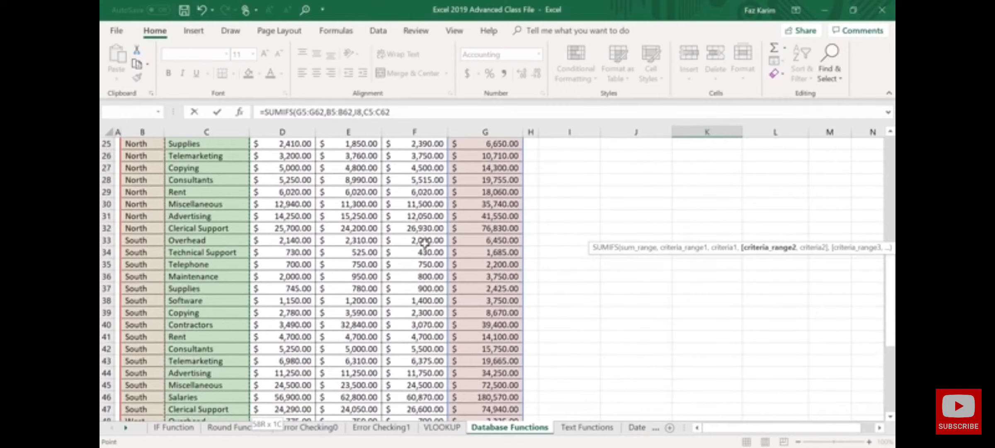
type(",")
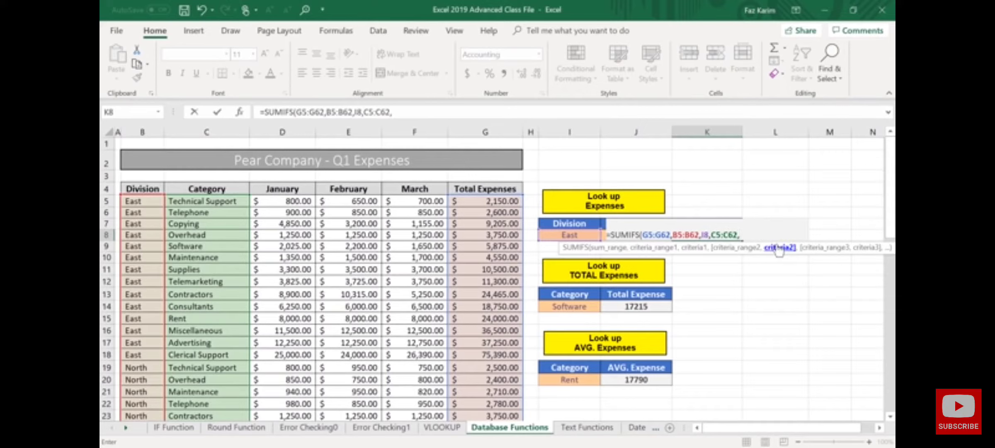
type("i1")
type(")")
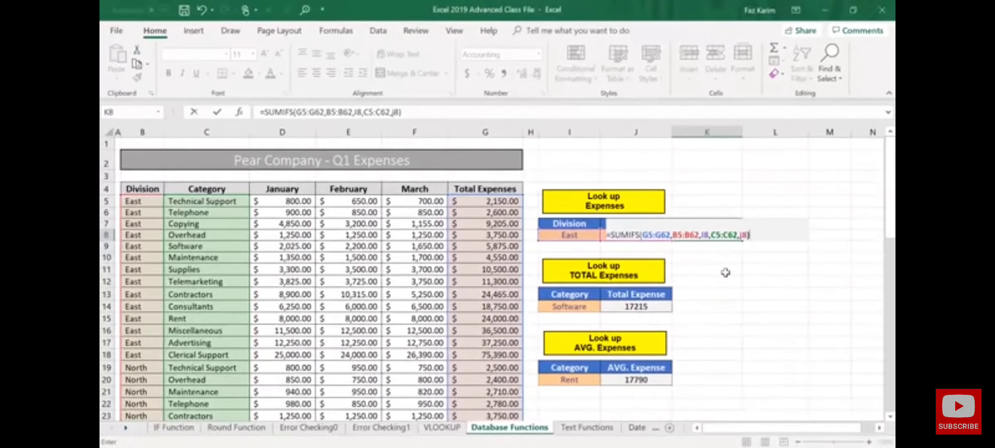
key("Return")
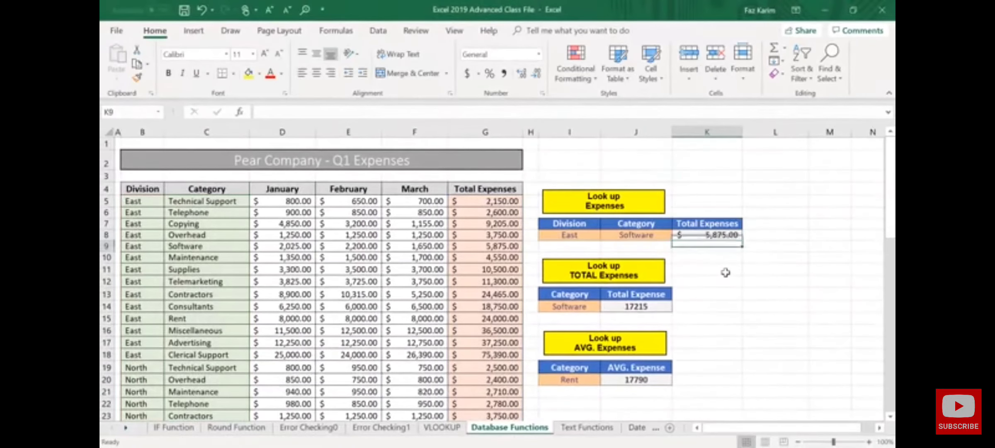
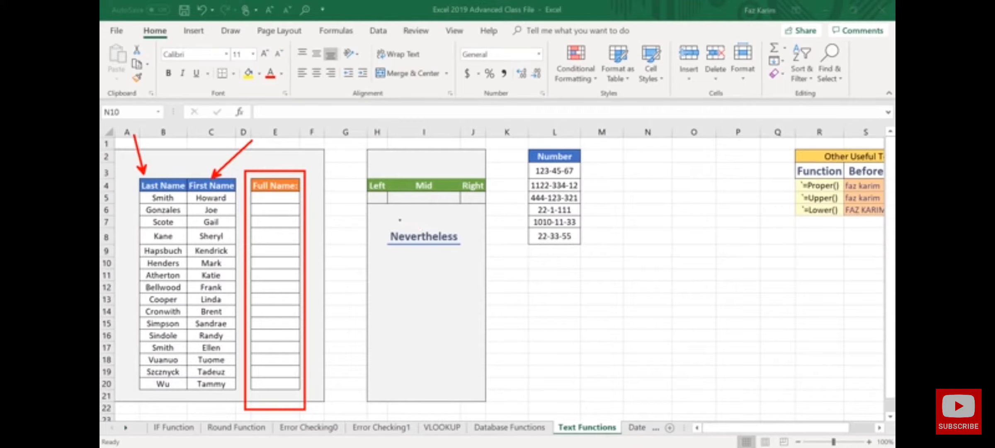
Start a CONCATENATE formula in the first Full Name cell, E5, of the Text Functions sheet.
key("Escape")
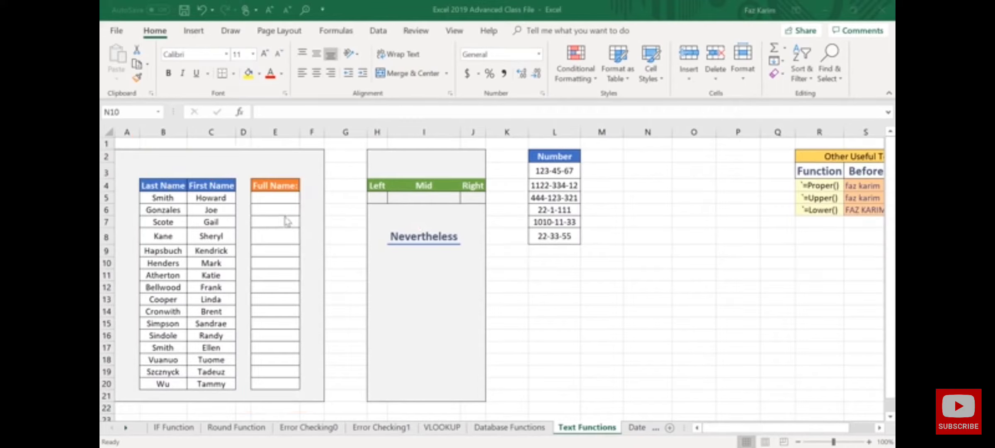
left_click(276, 198)
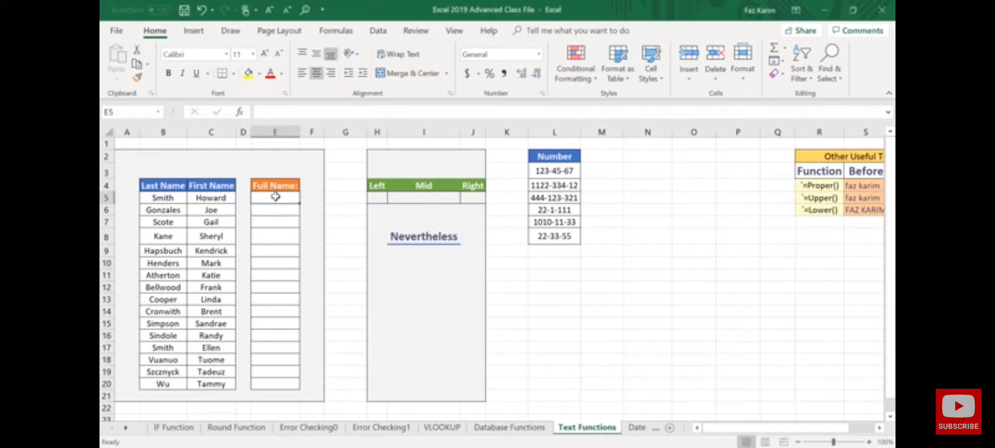
type("=con")
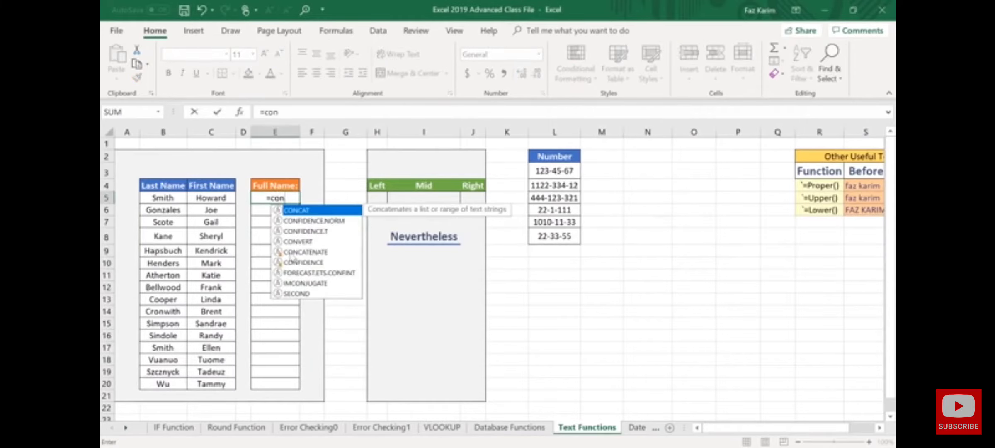
left_click(315, 252)
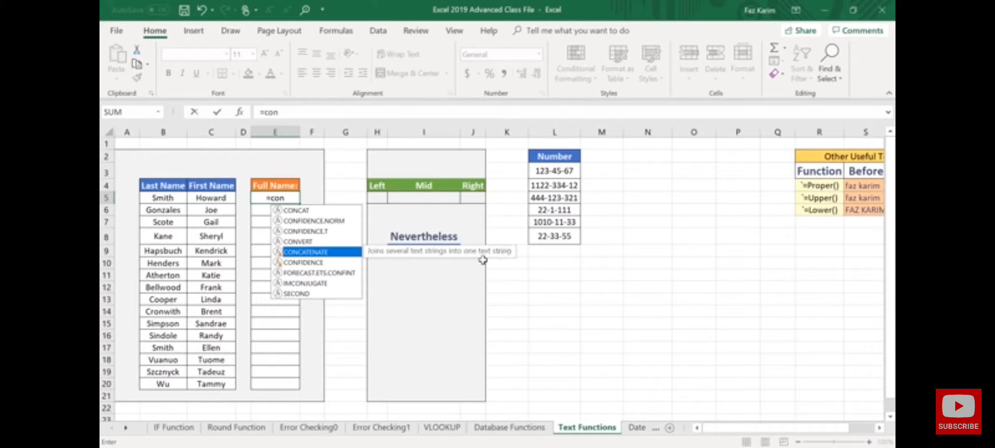
key("Tab")
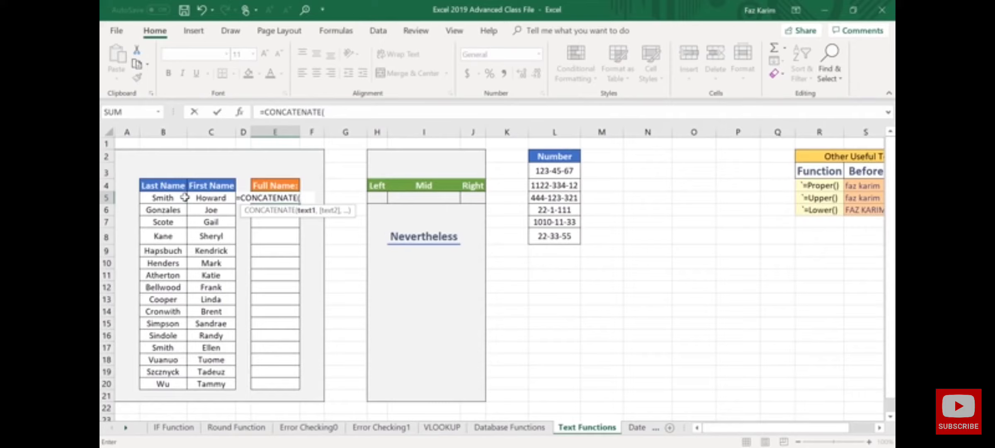
Complete the E5 CONCATENATE with first name C5, a space " " and last name B5, and fill it down to E20.
left_click(209, 198)
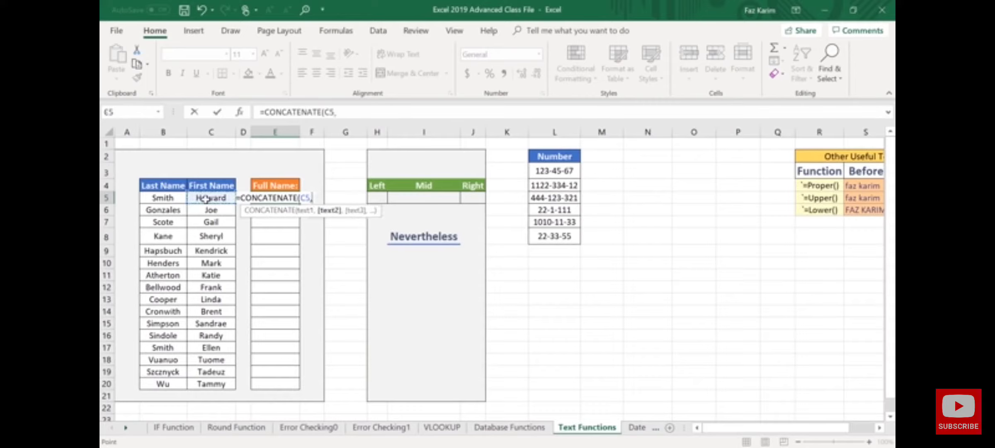
type(",")
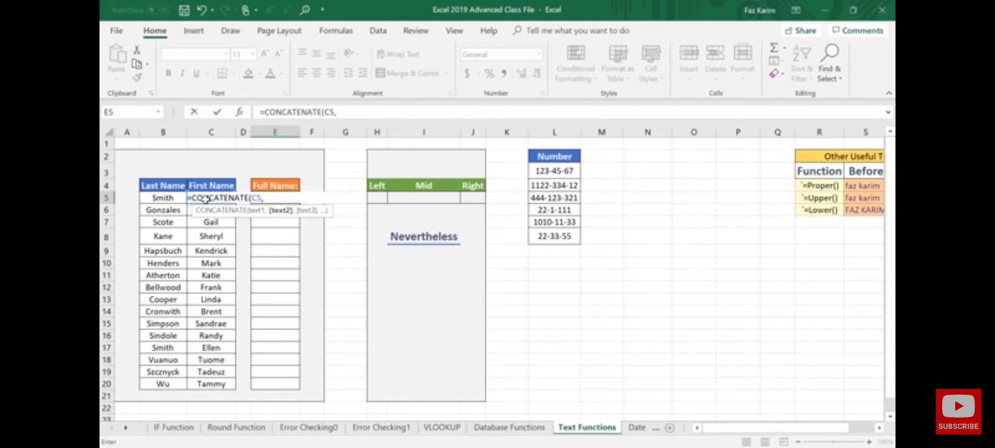
type("\" \",")
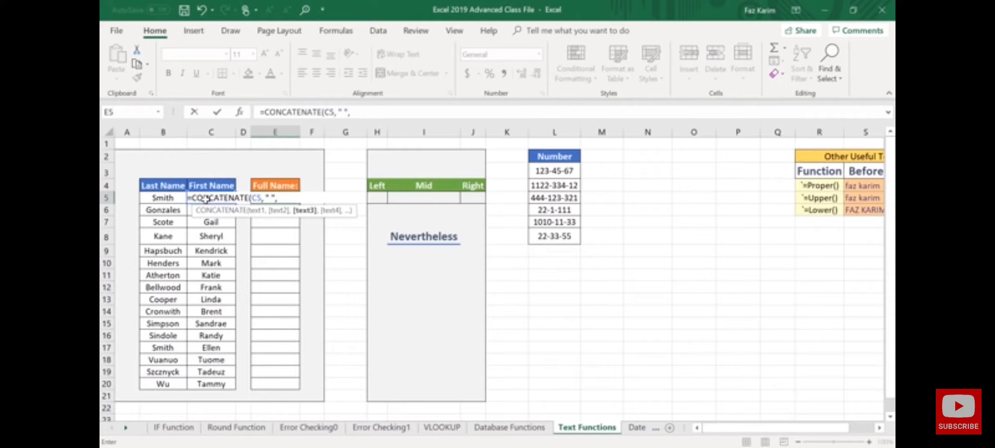
left_click(157, 198)
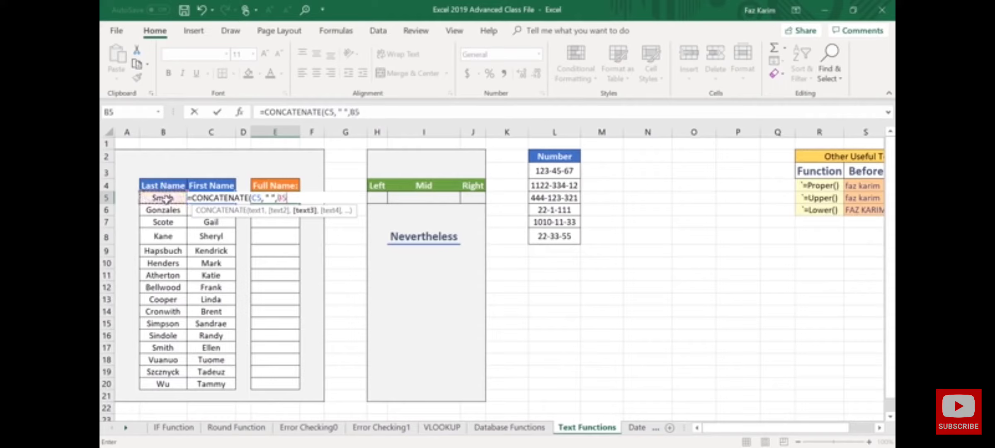
key("Return")
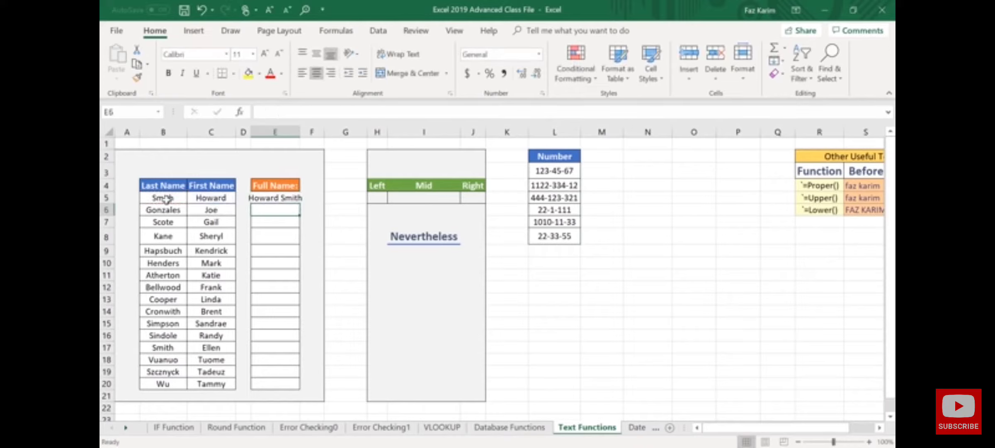
left_click(271, 199)
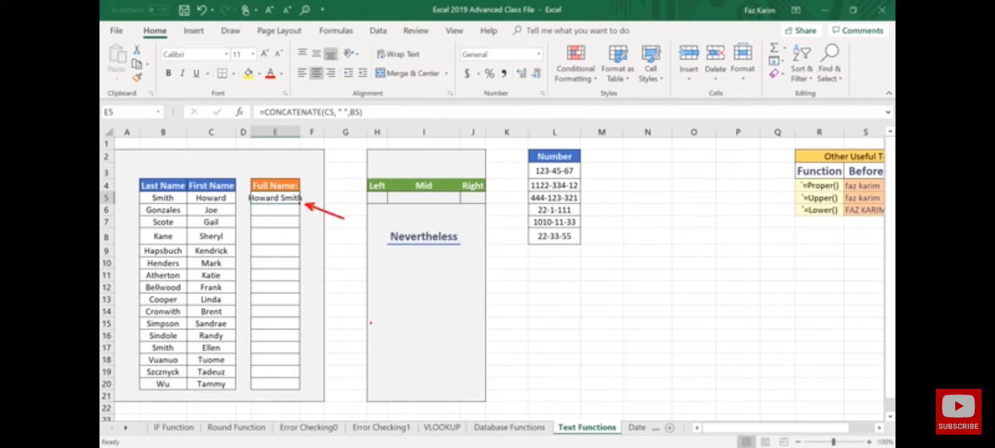
left_click_drag(300, 202, 296, 389)
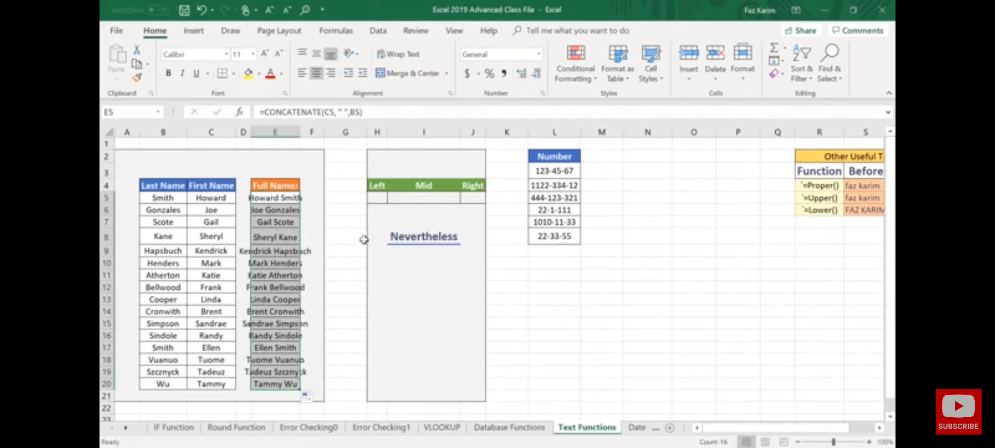
key("ctrl+2")
left_click_drag(323, 206, 352, 161)
mouse_move(378, 220)
left_mouse_down()
mouse_move(407, 258)
mouse_move(472, 261)
left_mouse_up()
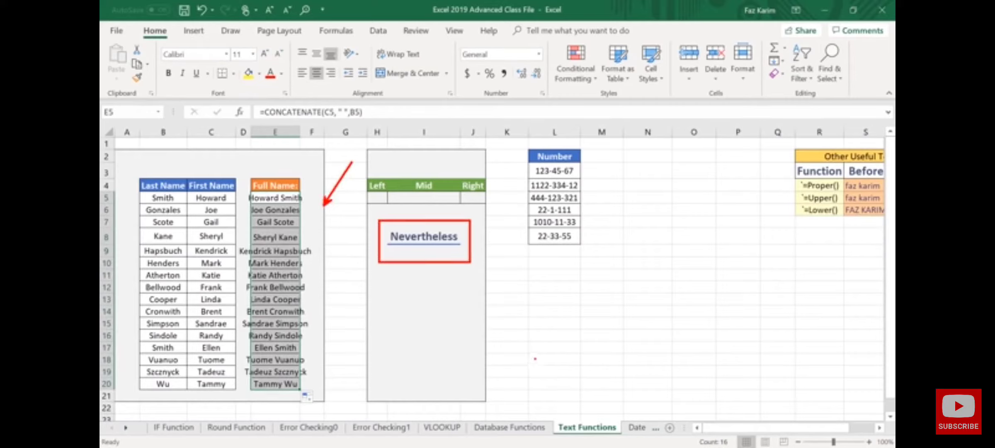
key("e")
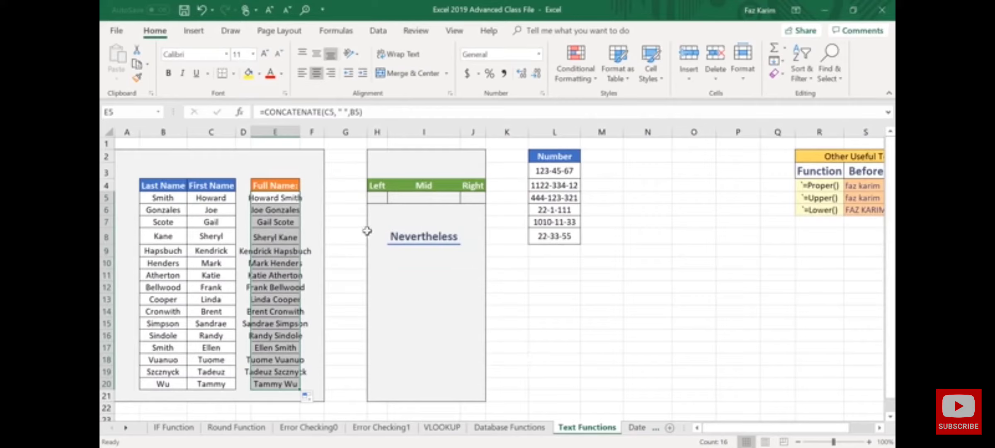
left_click_drag(366, 171, 331, 142)
left_click_drag(411, 176, 414, 152)
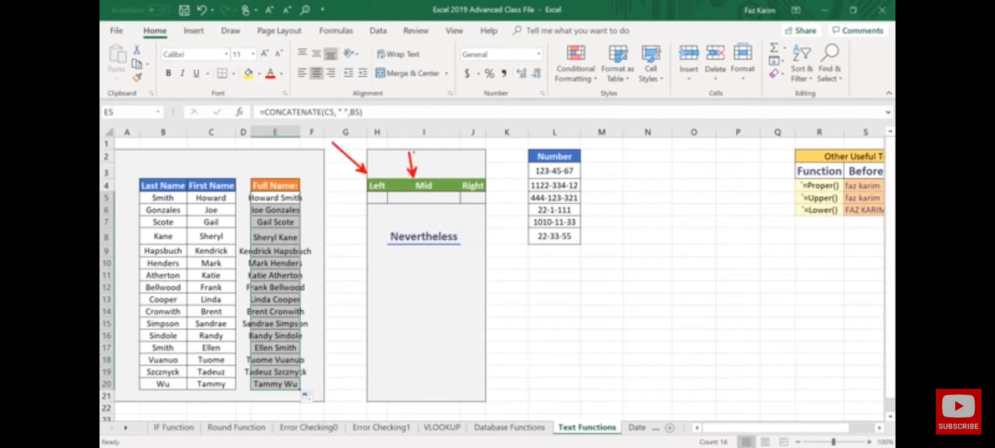
left_click_drag(470, 170, 484, 156)
key("Escape")
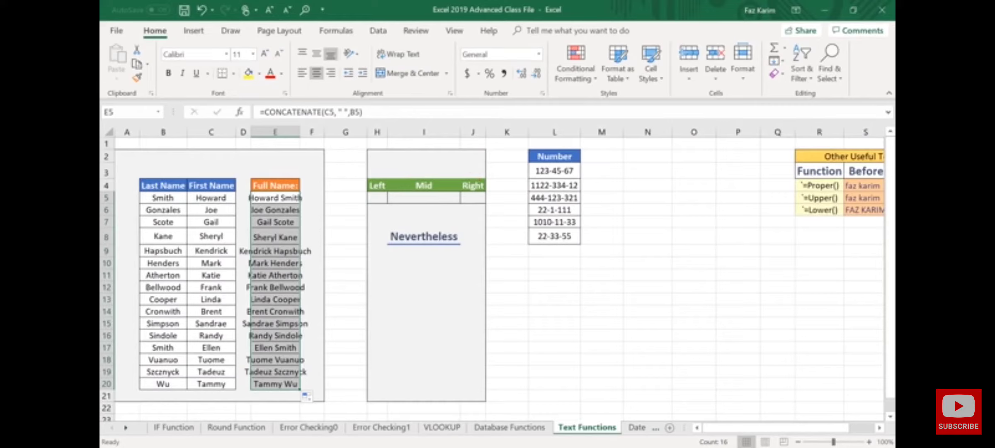
Enter =LEFT(I8,5) in cell H5 under Left to extract the first five characters of Nevertheless.
left_click(376, 201)
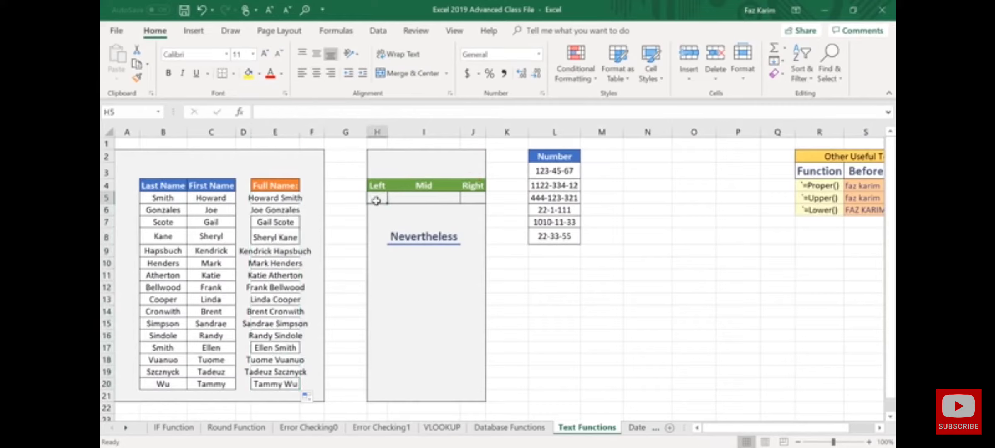
type("=left")
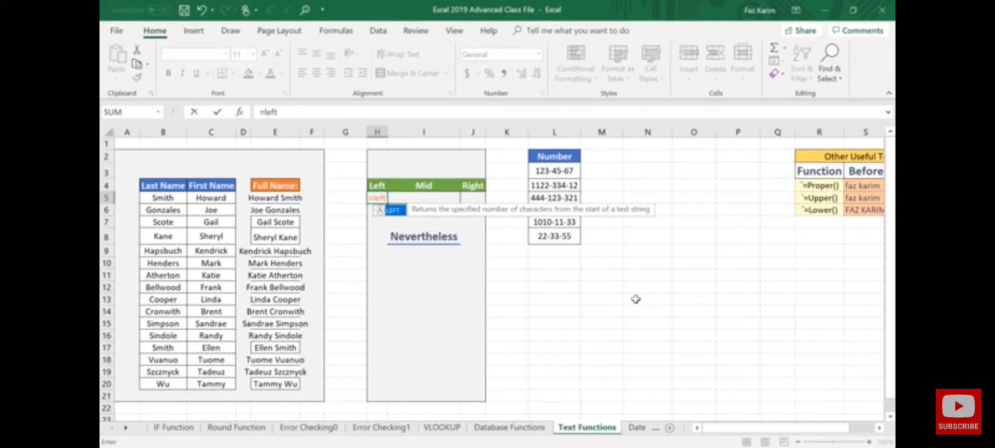
key("Tab")
left_click(414, 234)
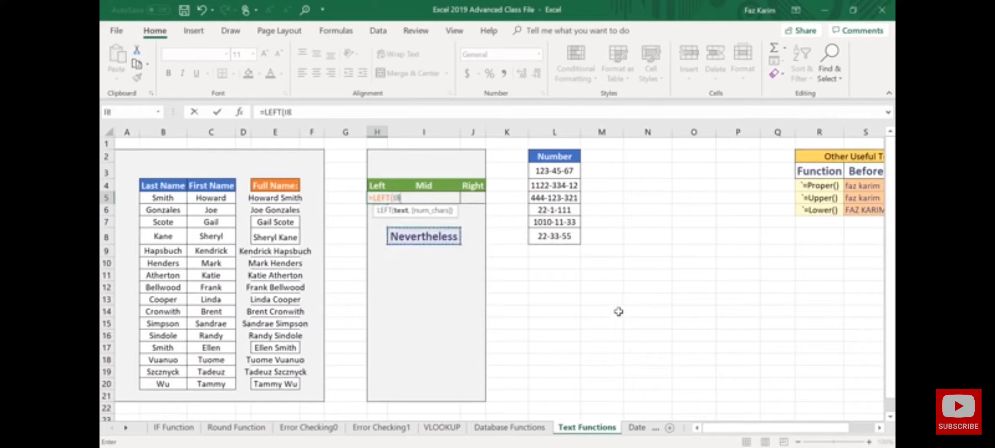
type(",")
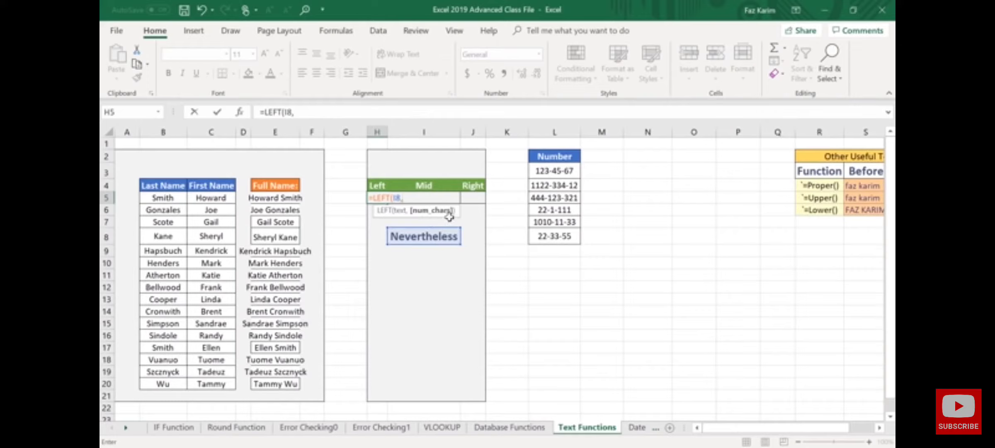
type("5)")
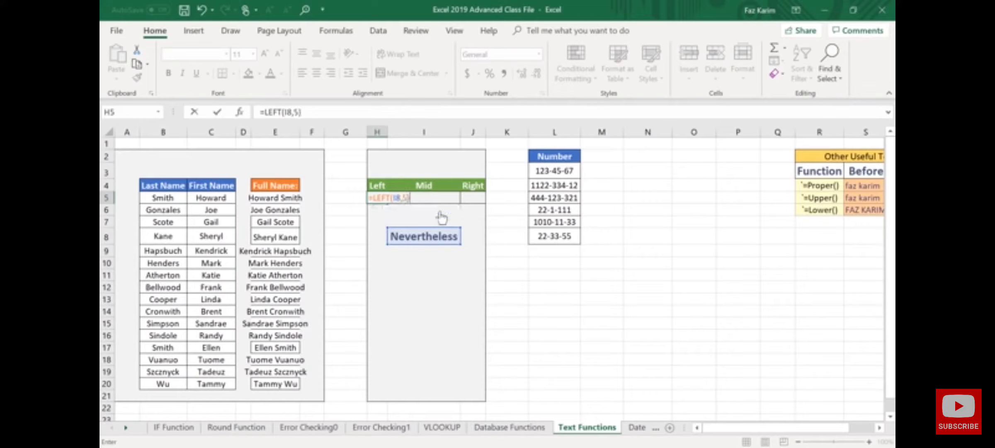
key("Return")
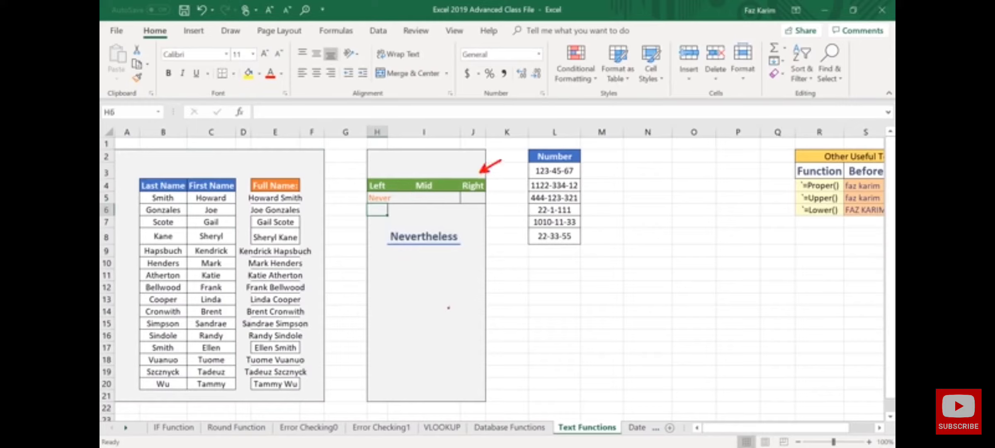
Enter =RIGHT(I8,4) in cell J5 under Right to extract the last four characters of Nevertheless.
left_click(478, 198)
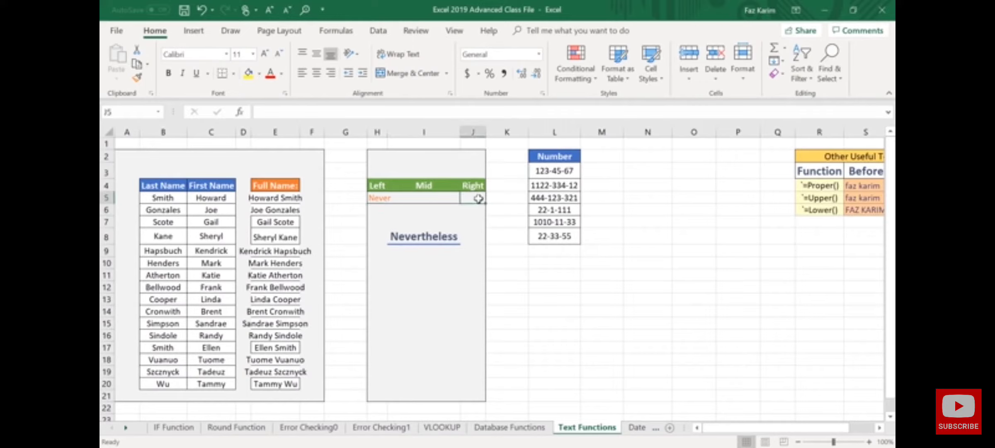
type("=right")
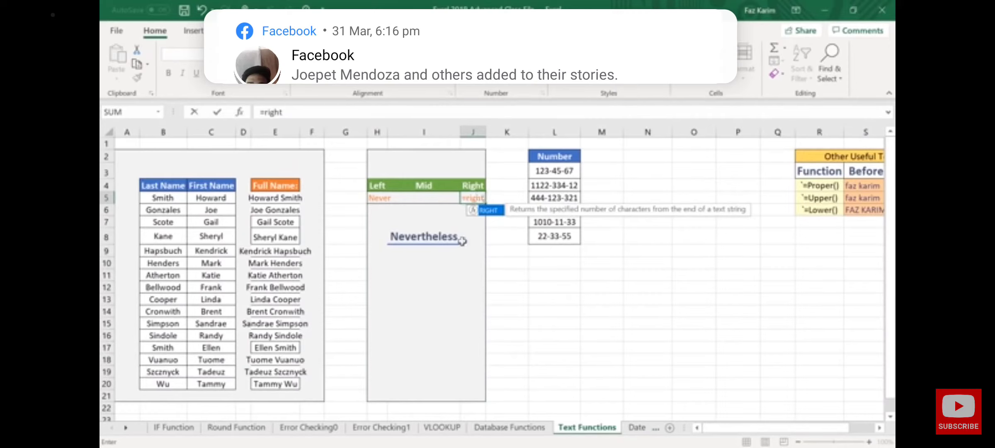
key("Tab")
left_click(432, 239)
type(",")
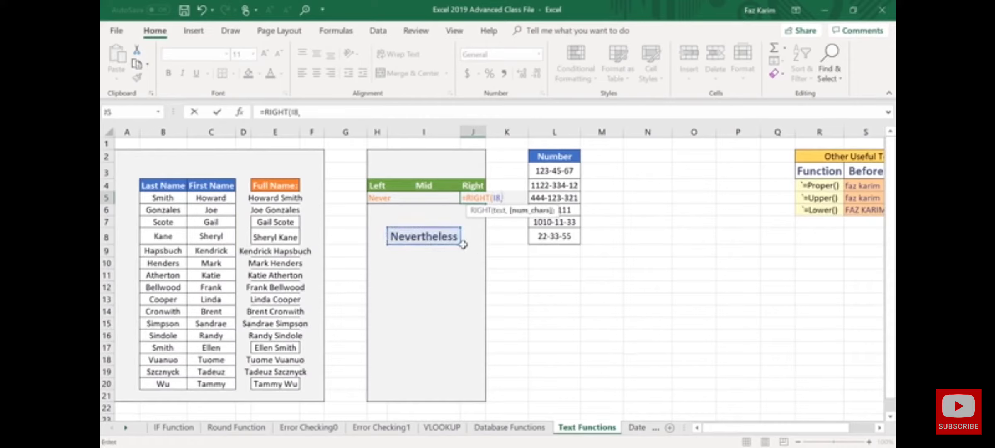
type("4)")
key("ctrl+Return")
key("Return")
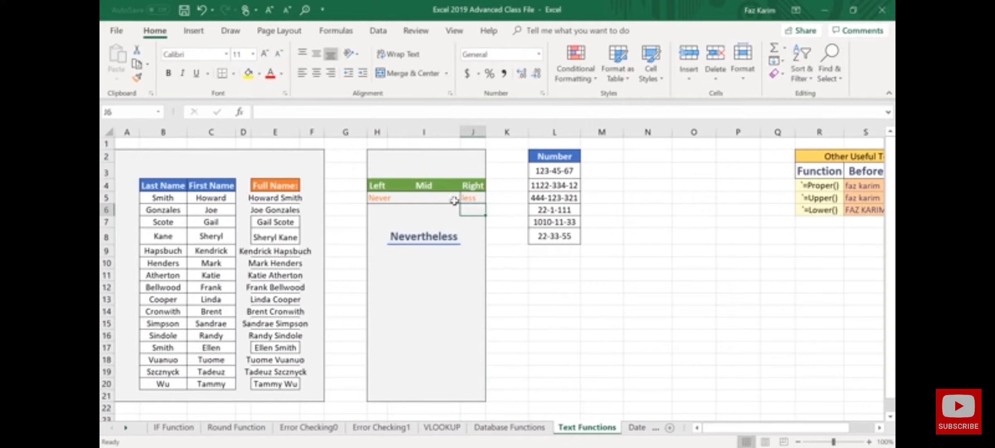
Enter =MID(I8,6,3) in cell I5 under Mid to extract three characters of Nevertheless starting at the sixth.
left_click(428, 197)
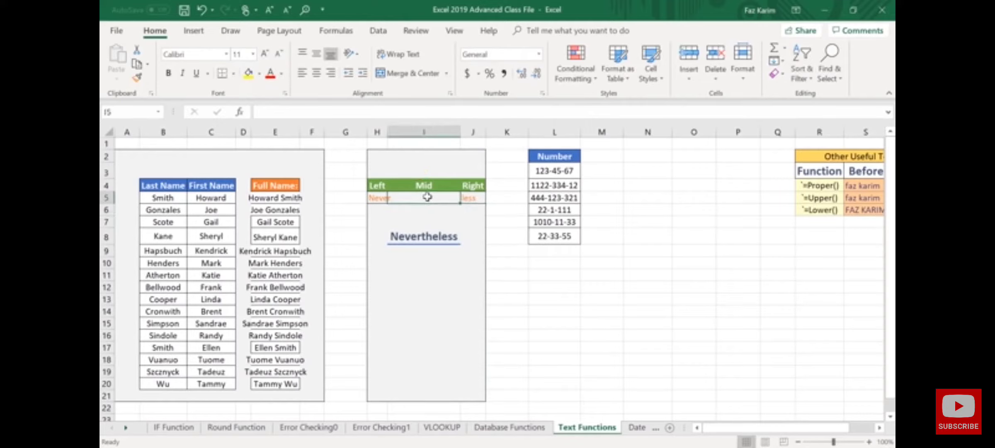
type("=MID(")
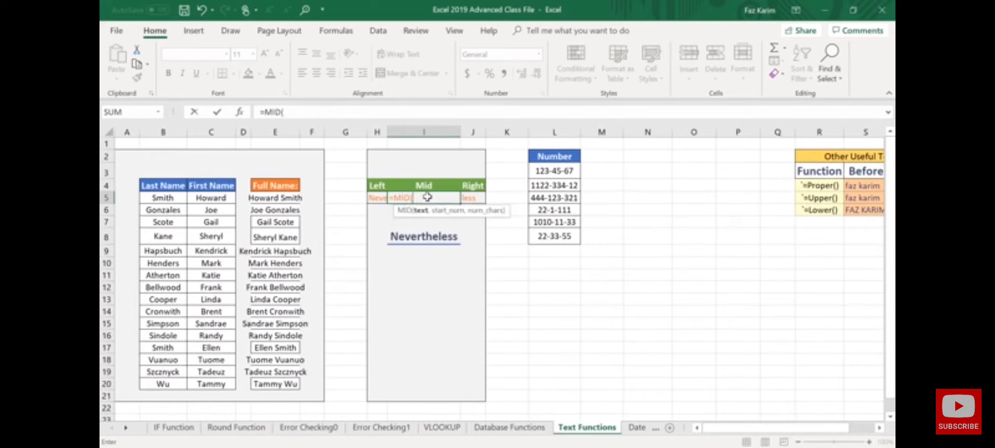
left_click(408, 236)
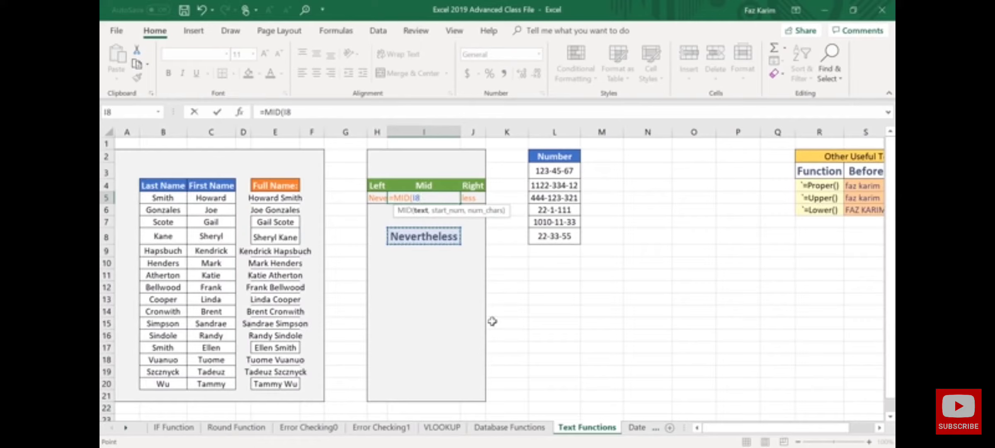
type(",6")
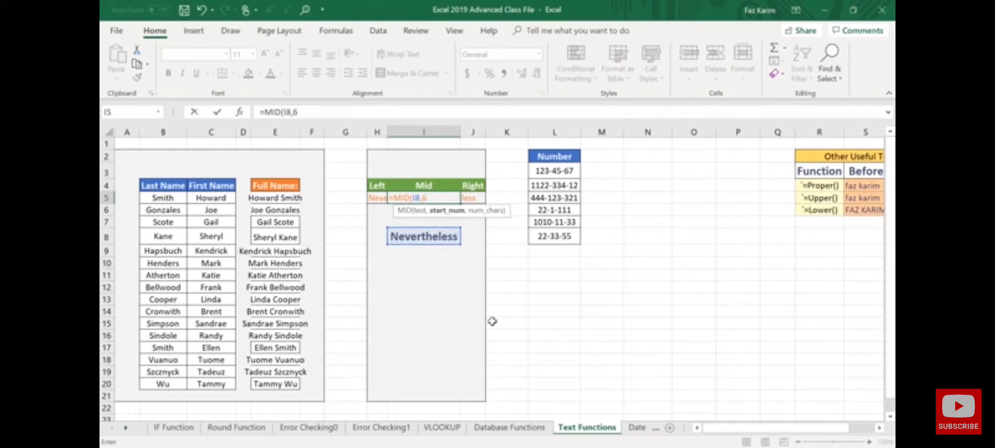
type(",")
type("3")
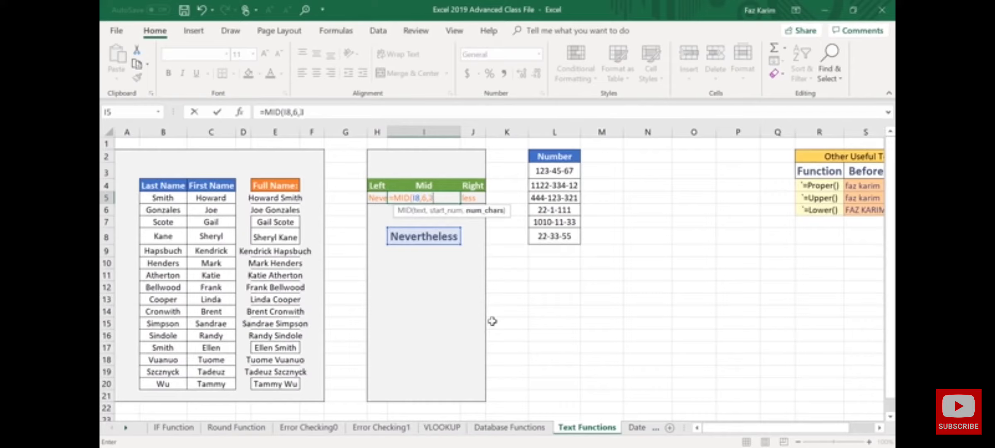
type(")")
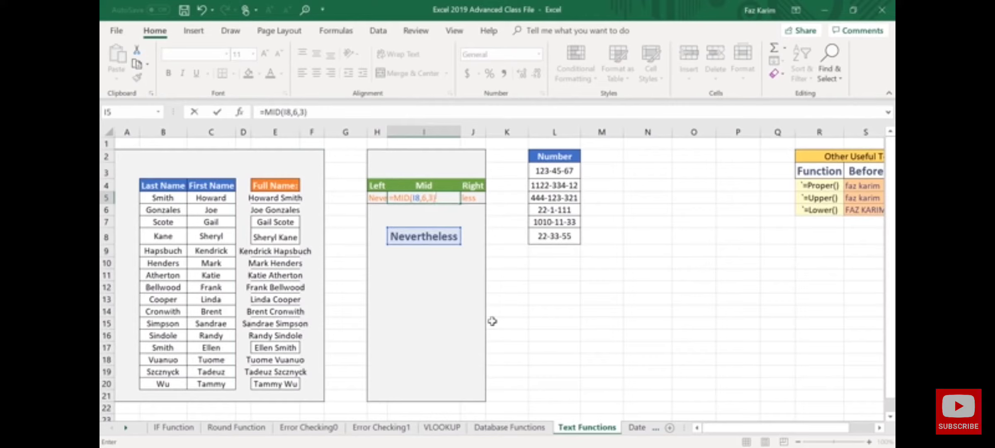
key("Return")
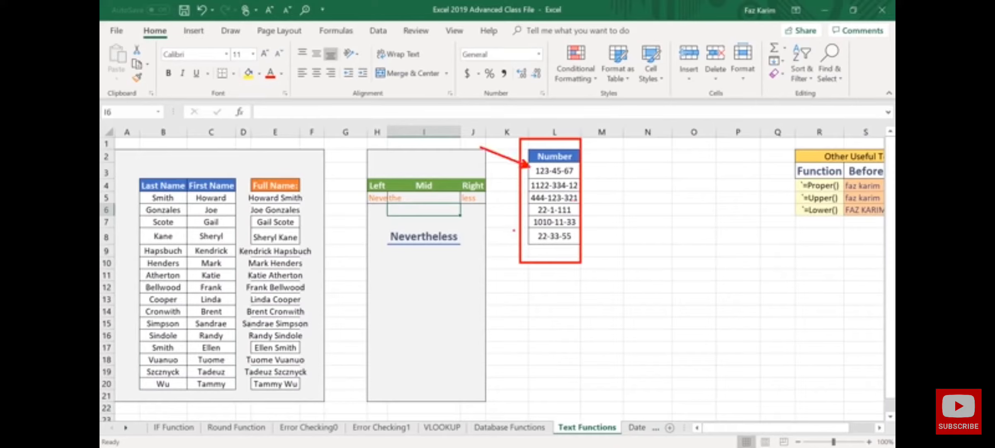
left_click_drag(520, 186, 499, 186)
left_click_drag(549, 123, 554, 157)
left_click_drag(576, 171, 623, 178)
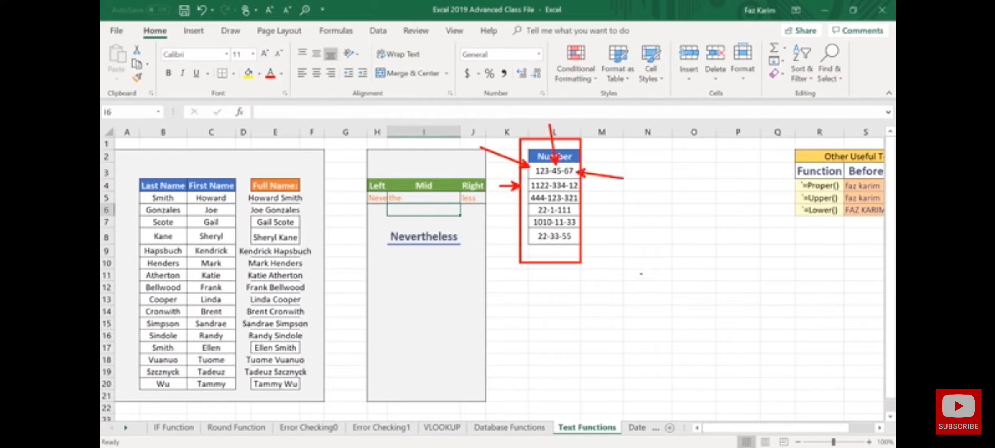
Select the hyphenated values under the Number header, cells L3 to L8.
left_click_drag(554, 172, 556, 247)
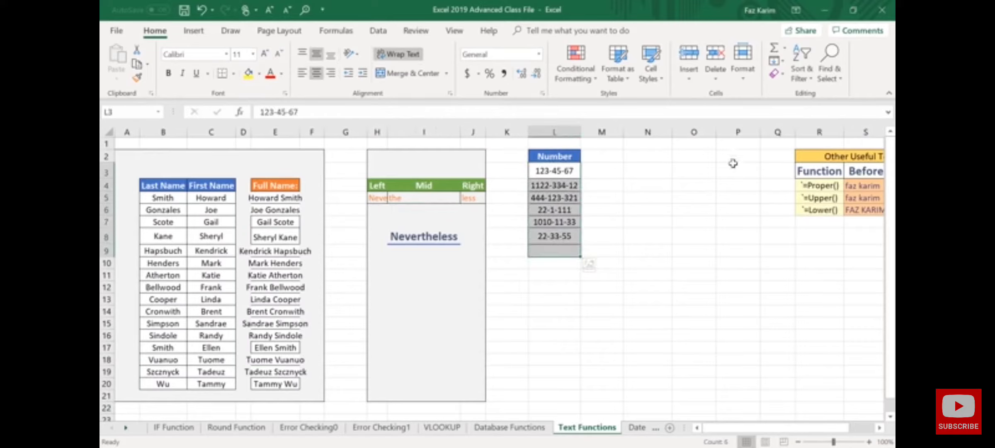
mouse_move(558, 446)
left_click_drag(551, 184, 554, 236)
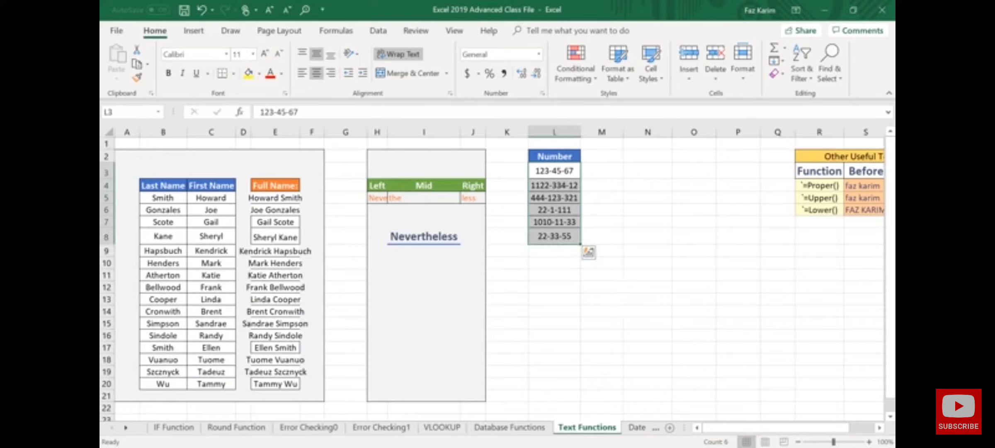
left_click_drag(548, 244, 539, 305)
key("Escape")
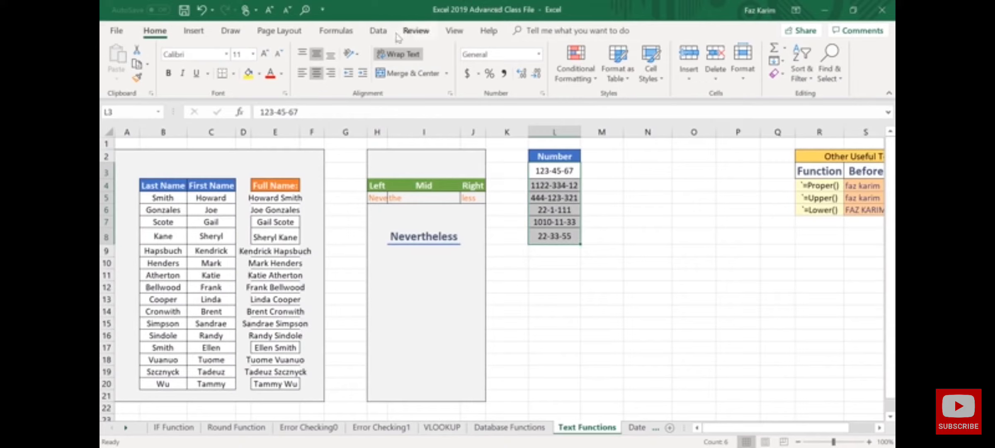
Start Text to Columns on the selected Number values, move the wizard clear of them, and keep Delimited as the data type.
left_click(378, 35)
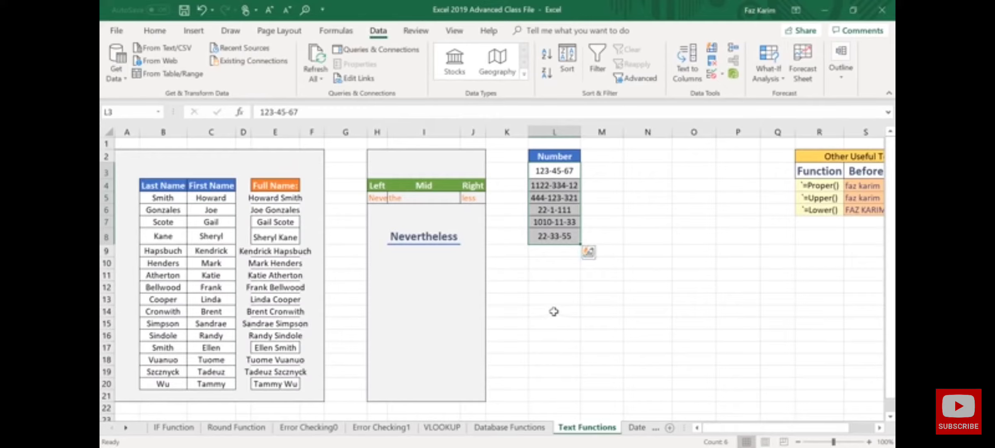
key("ctrl+2")
mouse_move(644, 6)
left_mouse_down()
mouse_move(698, 87)
mouse_move(752, 115)
left_mouse_up()
left_click_drag(685, 85, 619, 104)
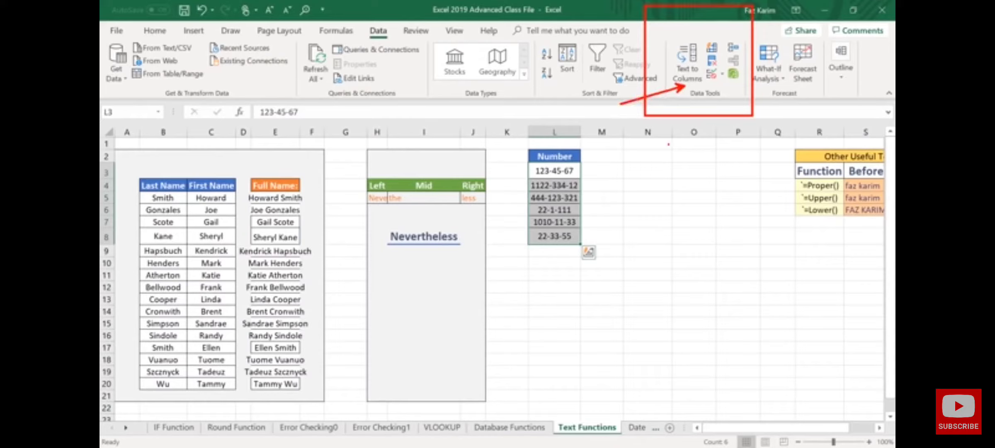
key("Escape")
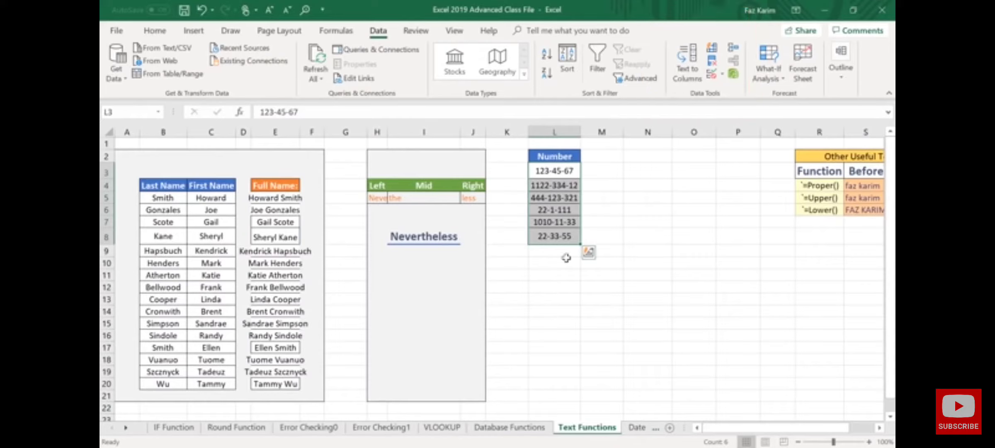
left_click(690, 66)
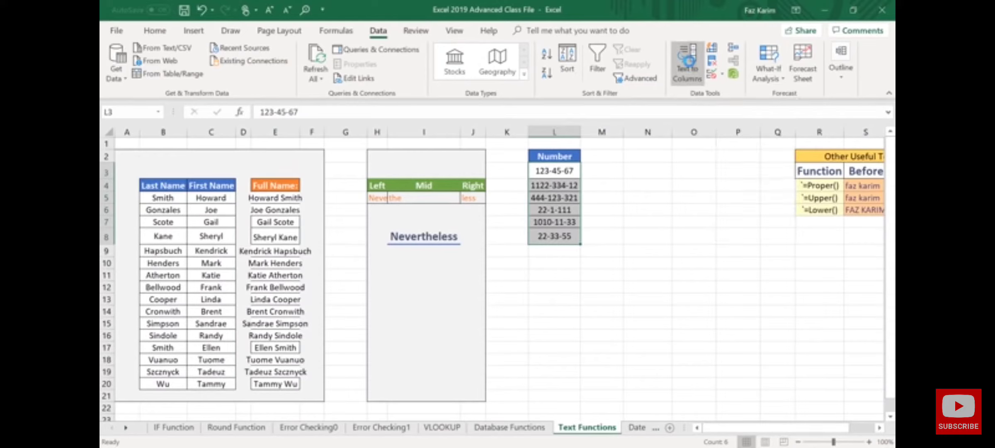
left_click_drag(691, 76, 329, 51)
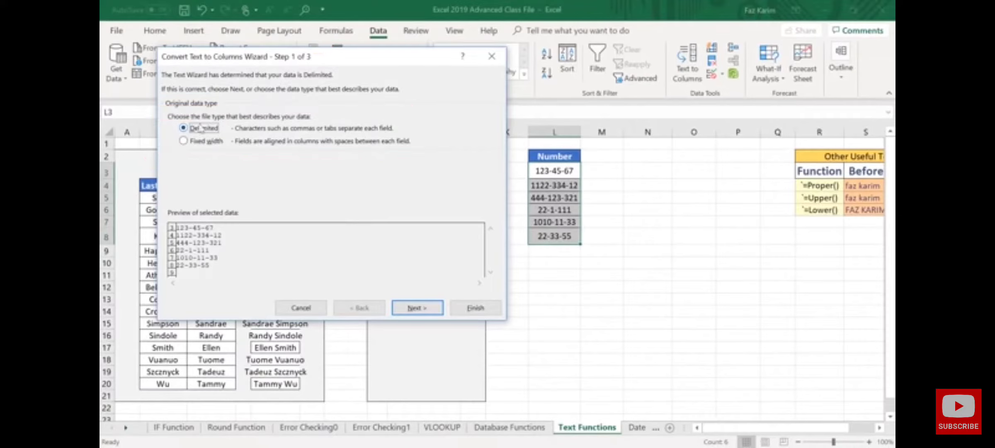
left_click(406, 307)
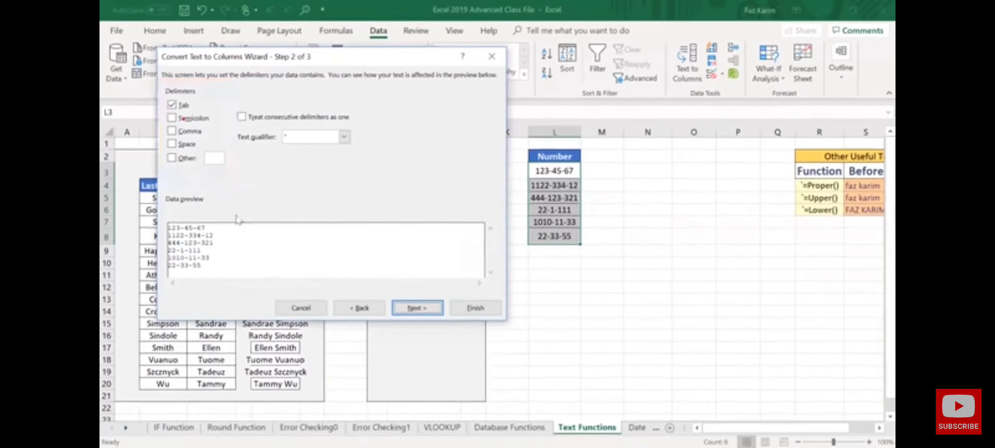
Enable the Other delimiter with a hyphen, then check the wizard's column data format page and return to the delimiter settings.
left_click(172, 158)
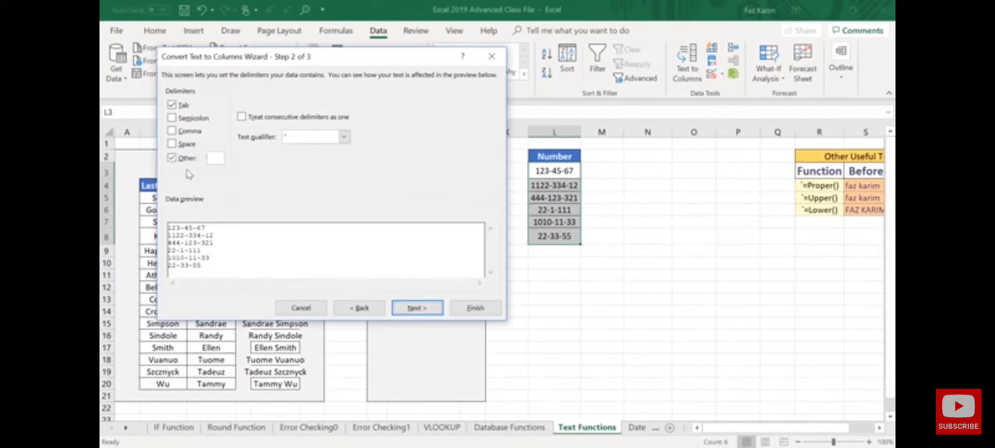
type("-")
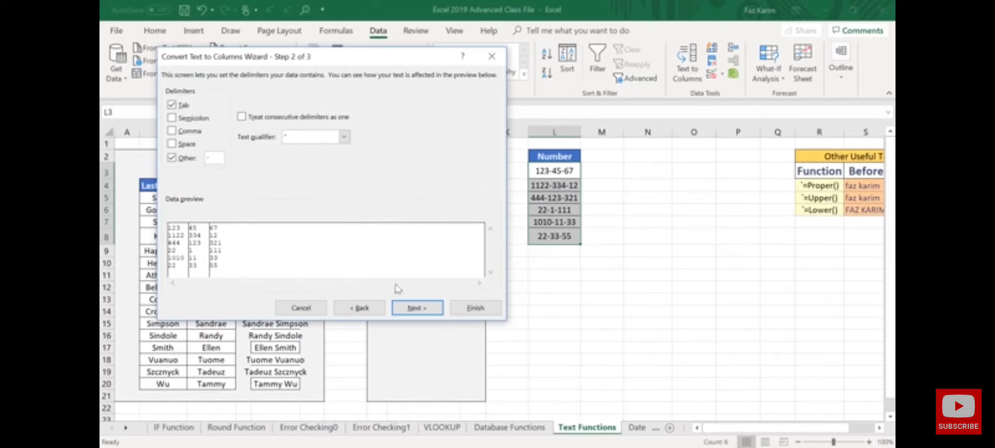
left_click(421, 309)
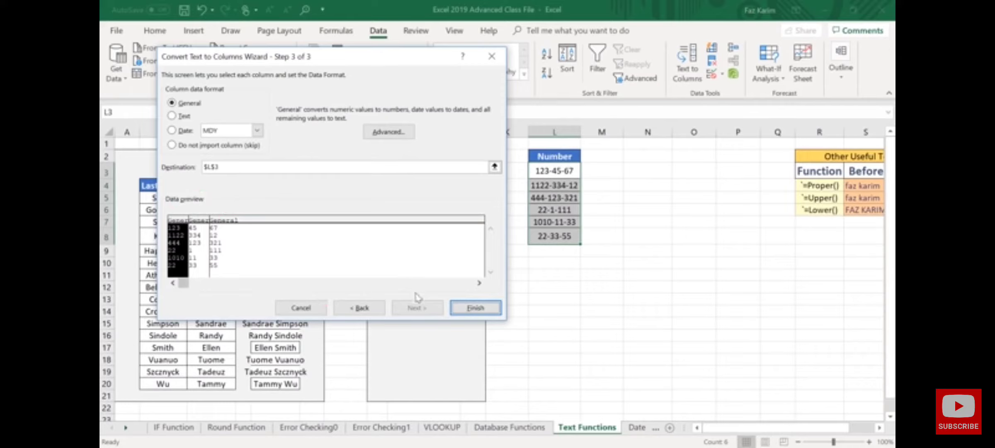
left_click(361, 307)
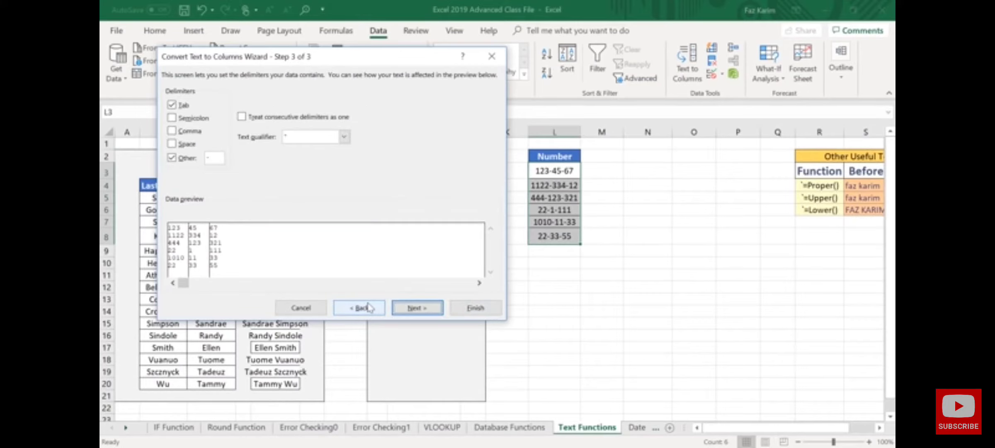
Complete the Text to Columns conversion to split the Number values at the hyphens into separate columns.
left_click(472, 308)
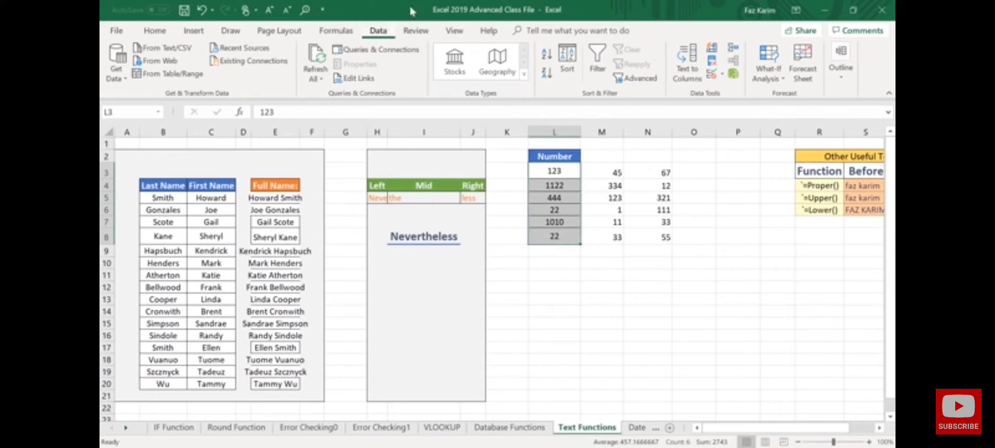
Enter =PROPER(S4) in cell U4 under Try it! to capitalise the first letter of each word in the Before text.
left_click_drag(728, 428, 779, 429)
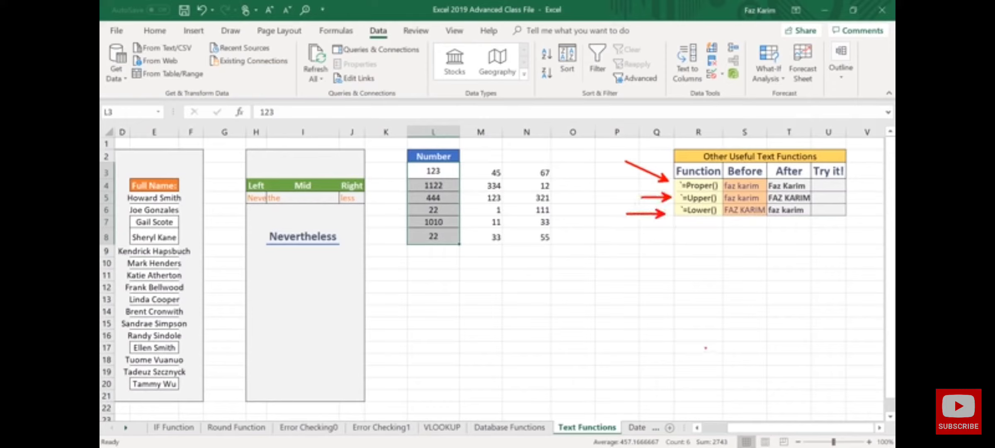
left_click(828, 185)
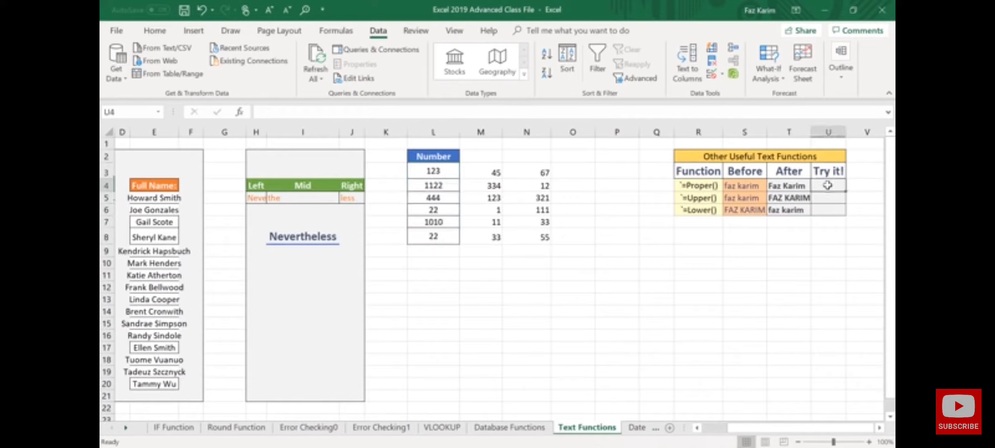
type("=prop")
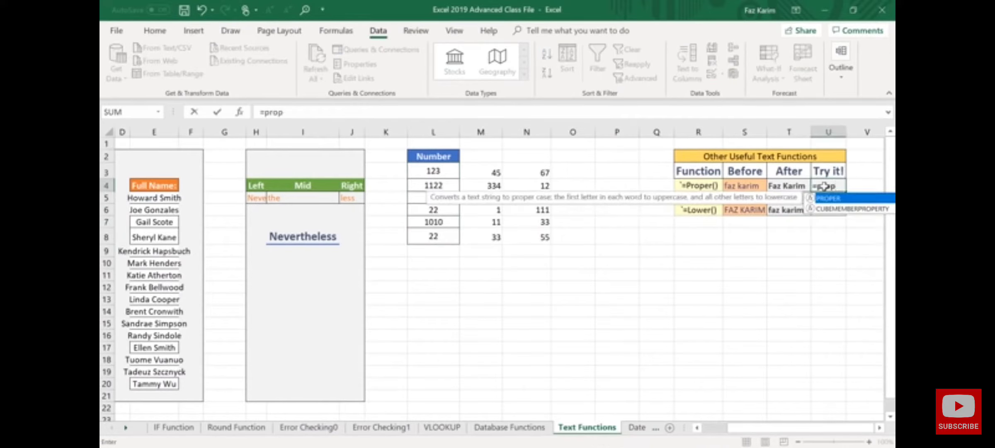
key("Tab")
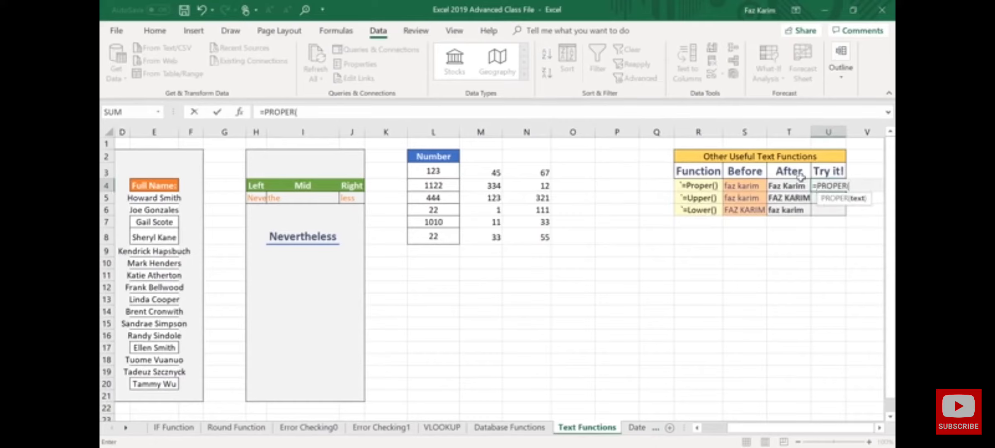
left_click(750, 185)
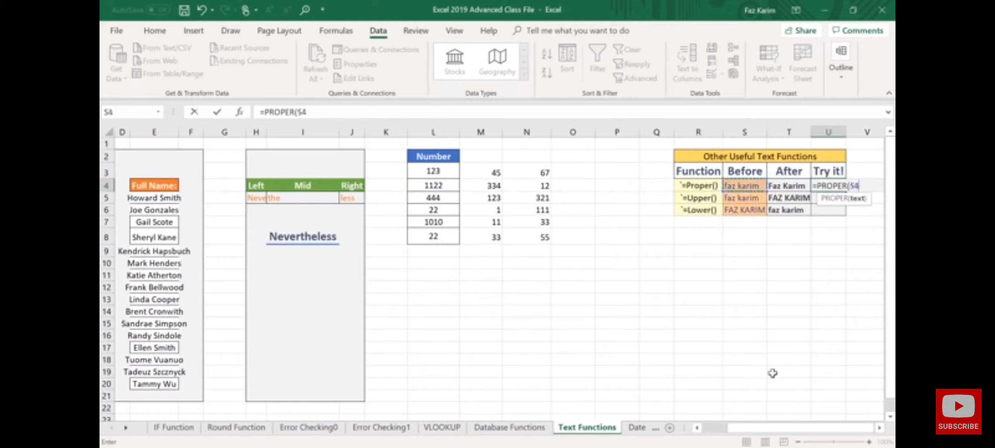
type(")")
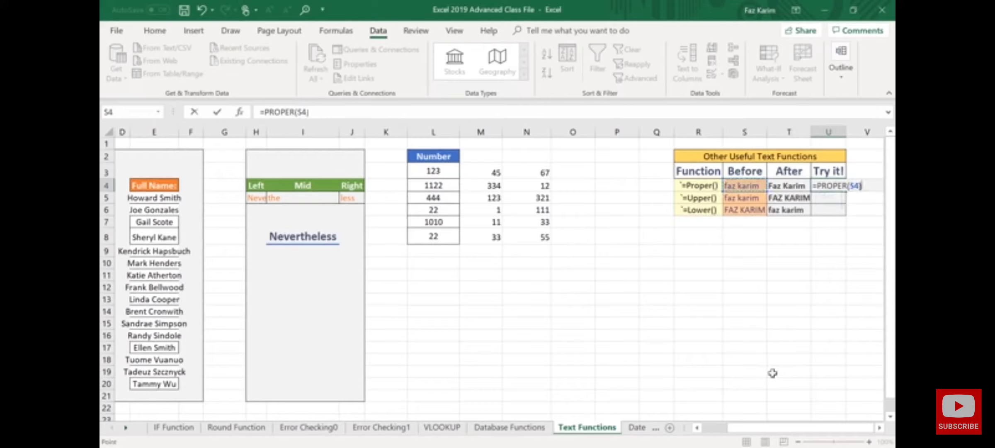
key("Return")
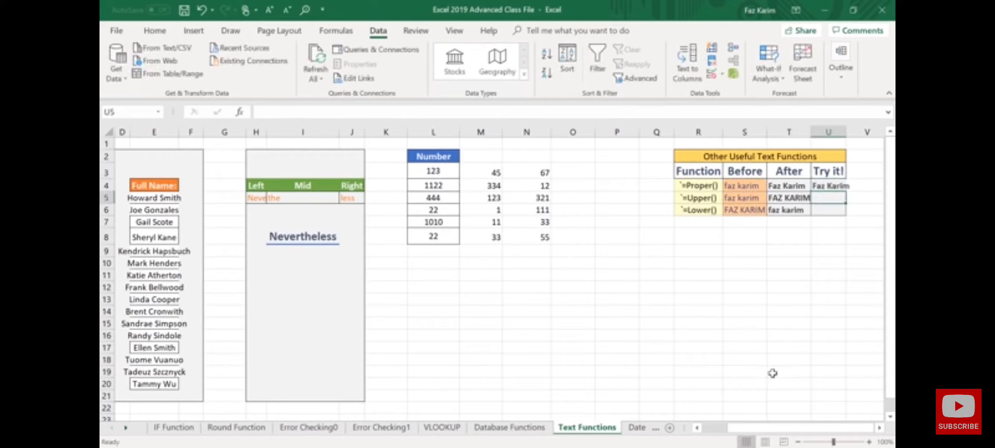
Enter =UPPER(S5) in cell U5 under Try it! to convert the Before text to all uppercase.
type("=upp")
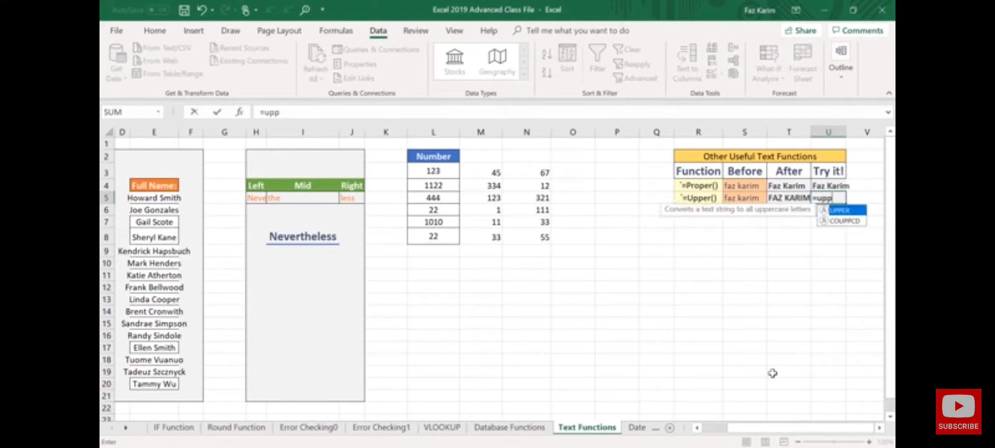
key("Tab")
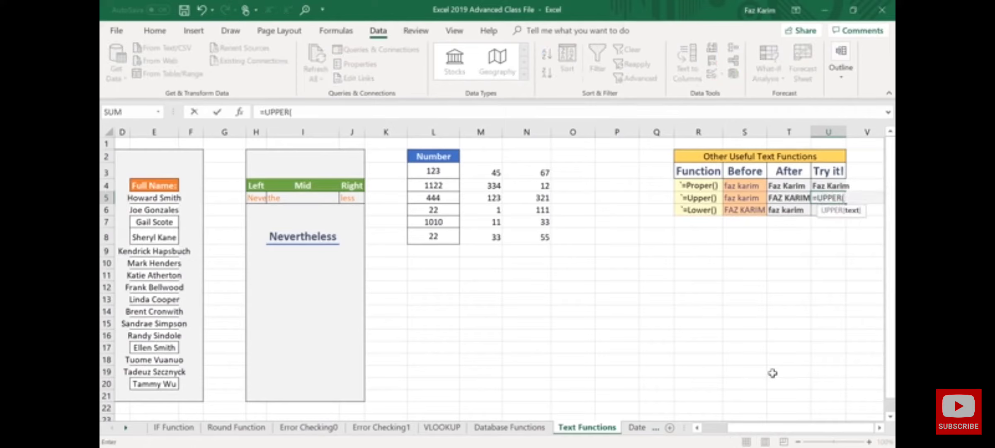
left_click(743, 198)
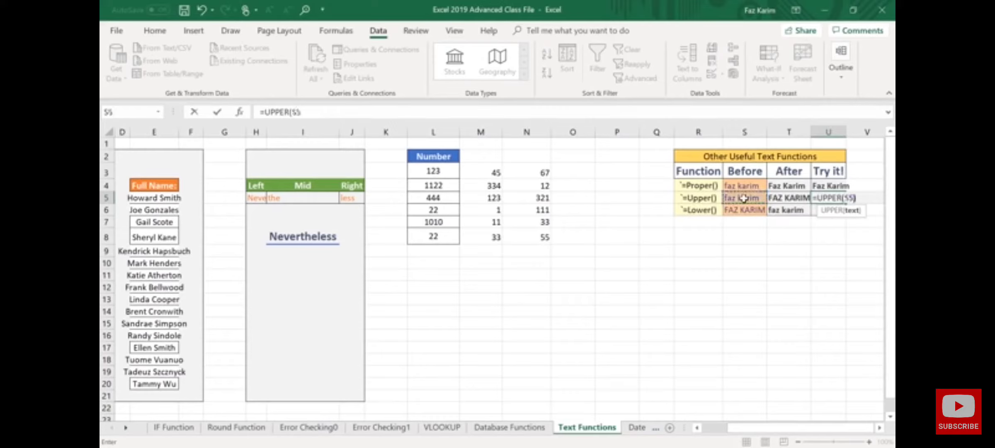
type(")")
key("Return")
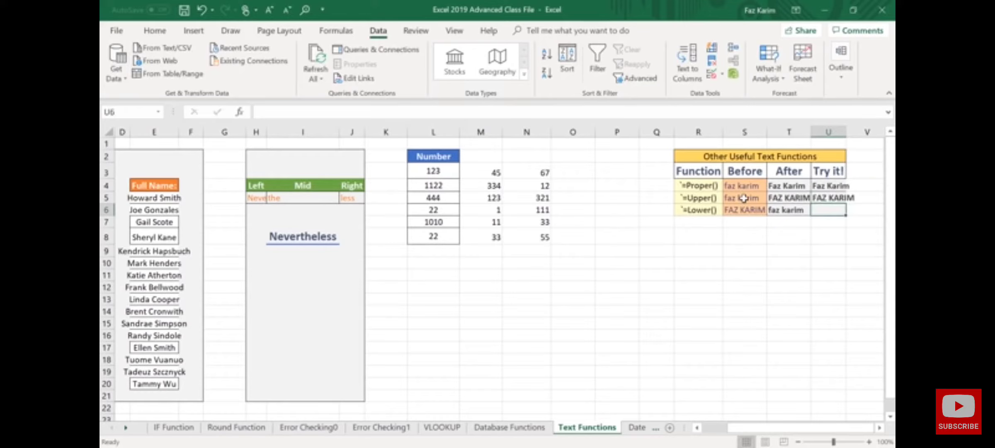
Enter =LOWER(S6) in cell U6 under Try it! to convert the Before text to all lowercase.
type("=lower")
key("Tab")
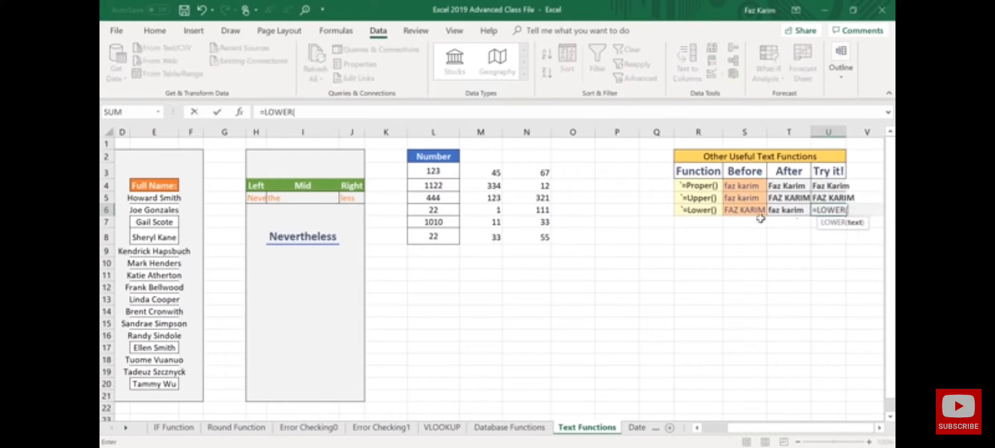
left_click(746, 212)
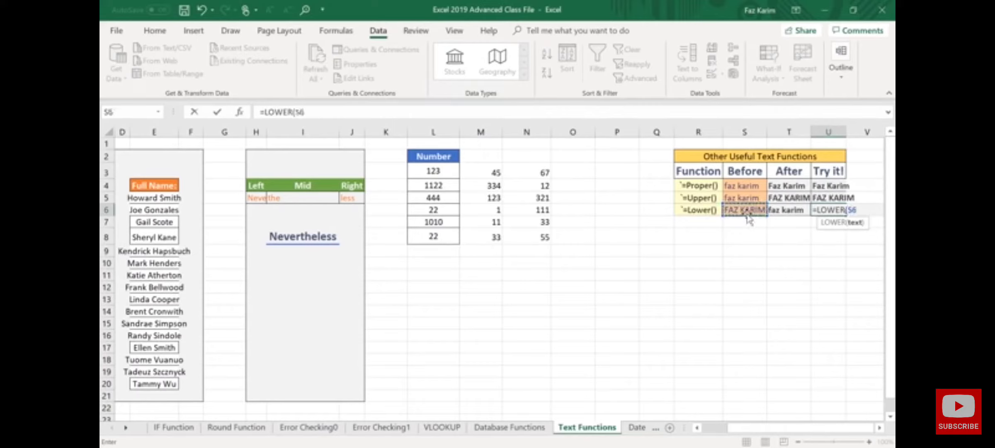
key("Return")
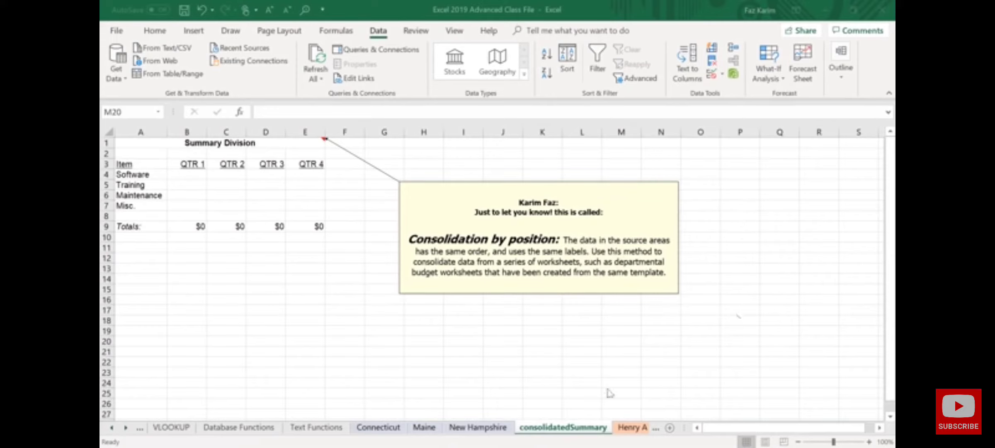
Review the quarterly item tables on the Connecticut, Maine and New Hampshire sheets.
left_click(378, 427)
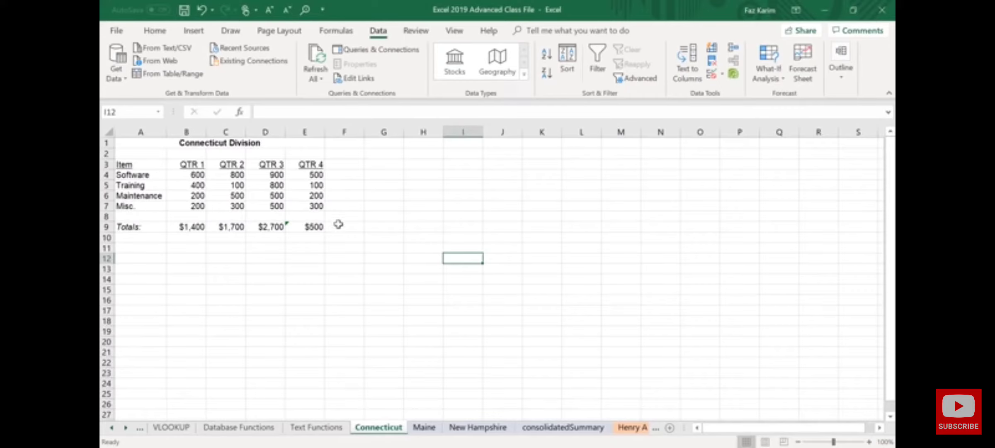
left_click(427, 431)
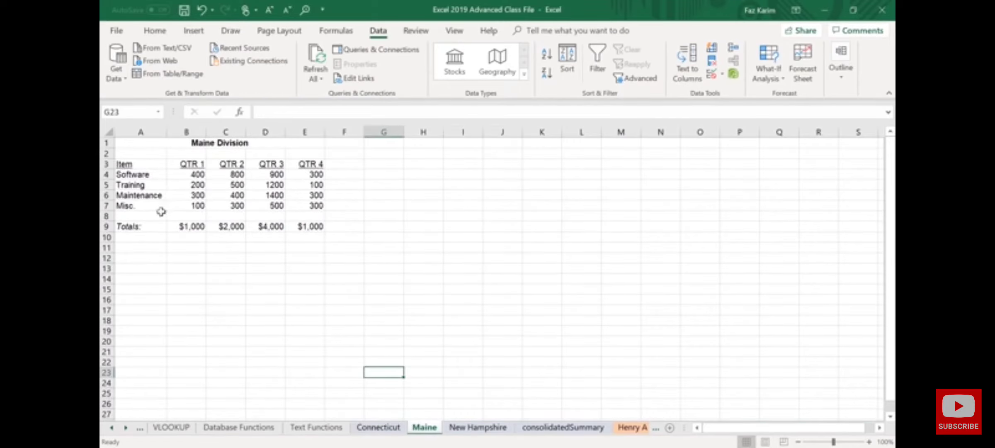
left_click(476, 431)
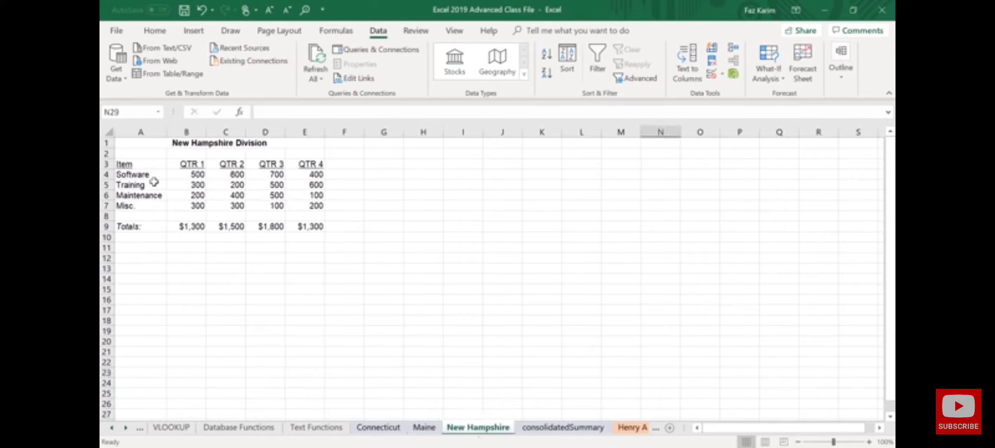
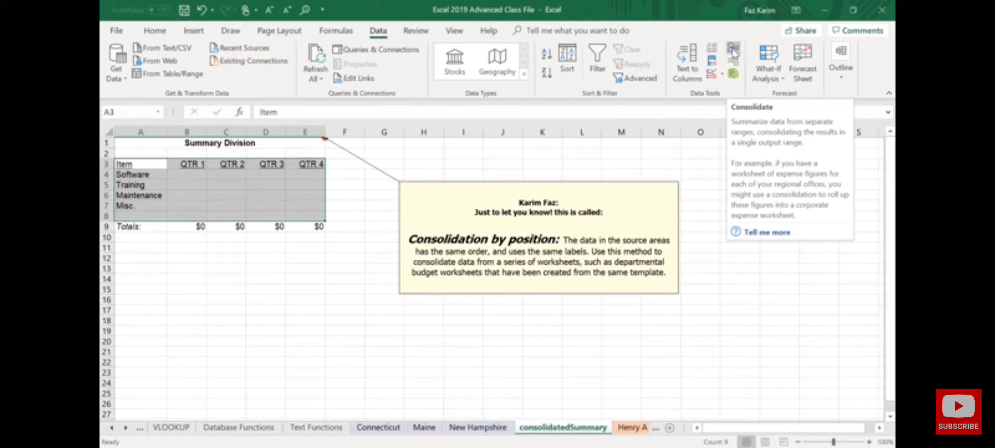
Start Consolidate for the selected range A3:E8 on consolidatedSummary, move the dialog clear of the table, and keep Sum as the function.
left_click(733, 51)
left_click_drag(324, 97, 720, 49)
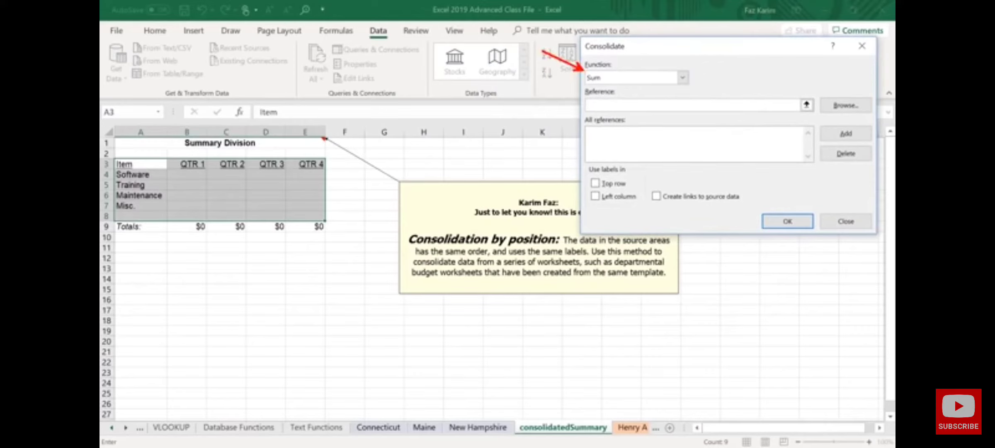
left_click(682, 77)
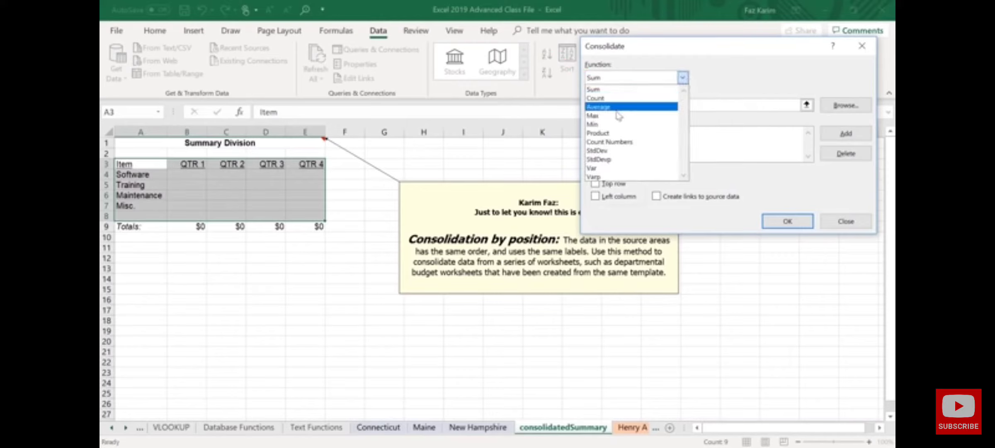
left_click(683, 79)
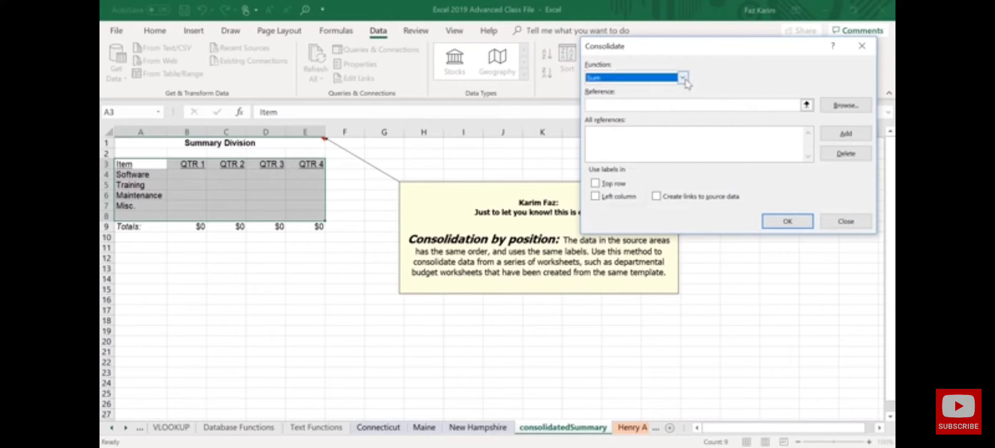
Add the Connecticut sheet's range A3:E7 as the first consolidation reference.
left_click(677, 106)
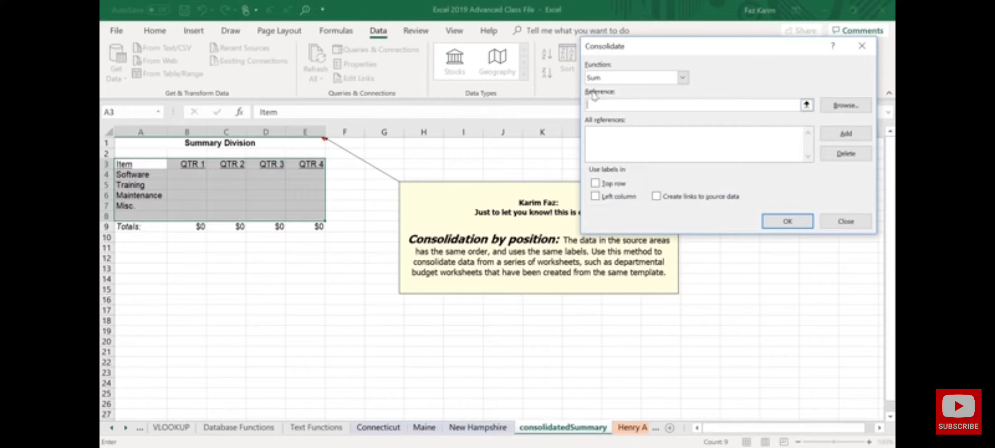
left_click(387, 431)
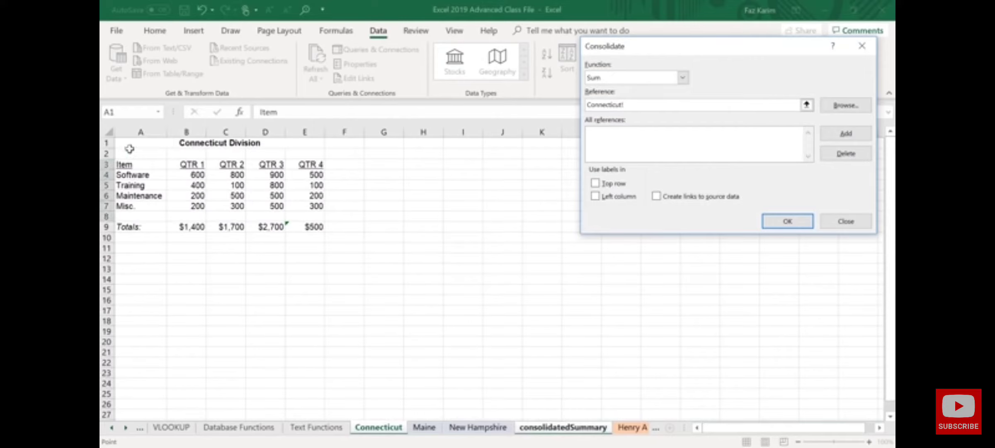
left_click_drag(123, 166, 322, 206)
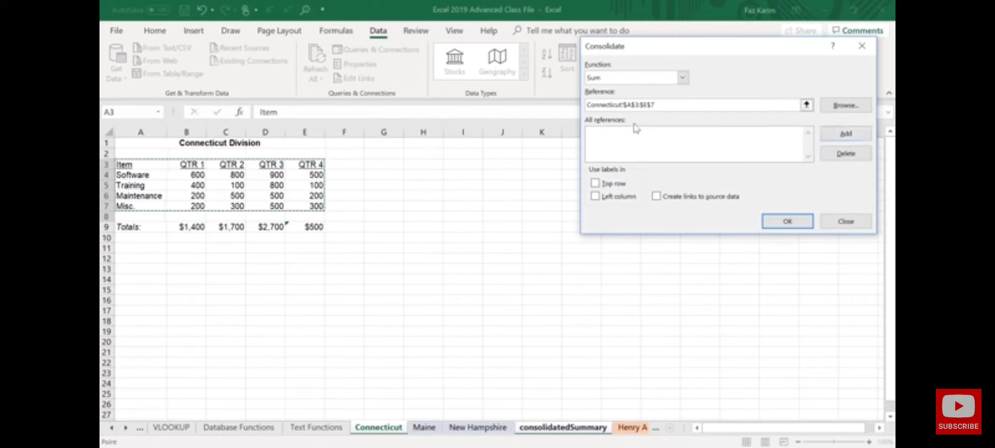
left_click(846, 133)
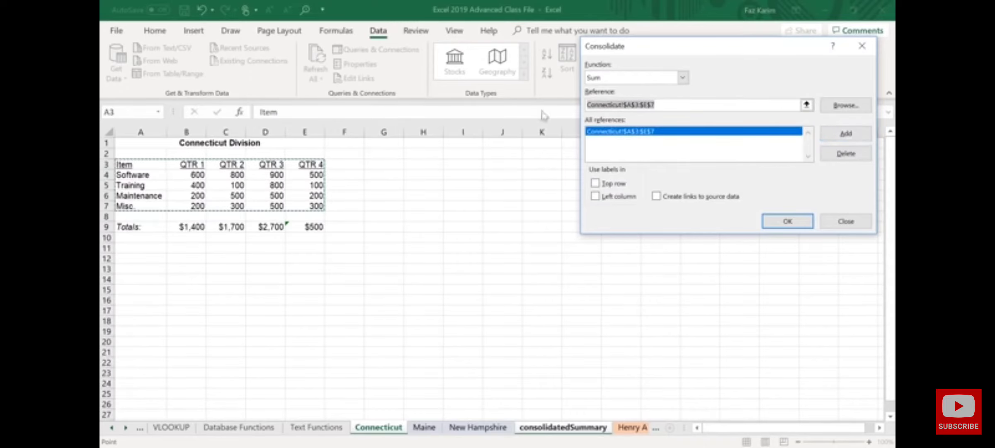
Add range A3:E7 from the Maine sheet and from the New Hampshire sheet to the consolidation references.
left_click(423, 427)
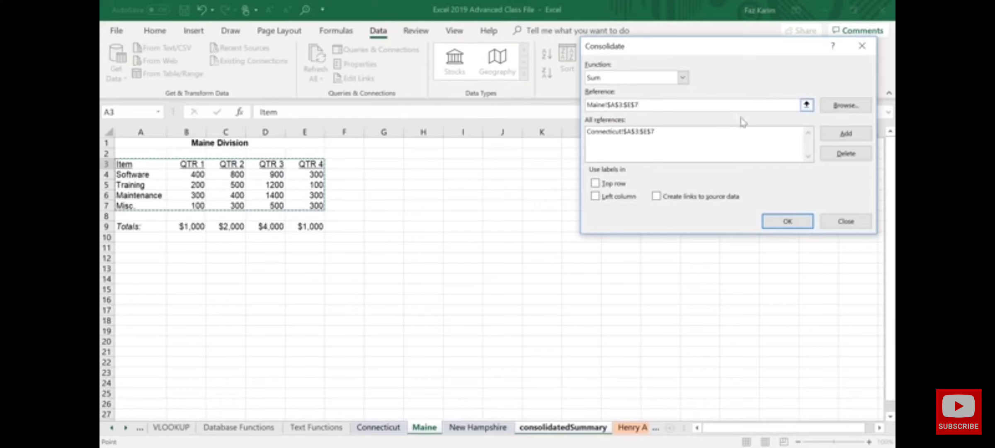
left_click(831, 134)
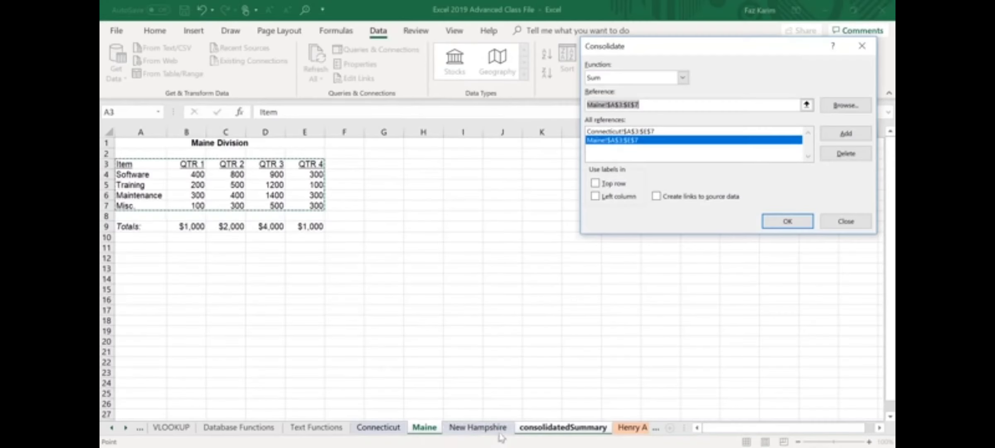
left_click(497, 429)
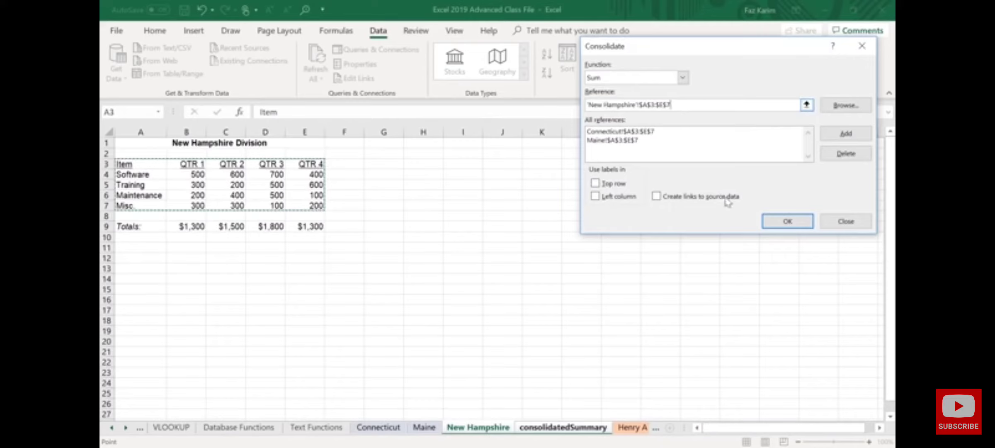
left_click(843, 134)
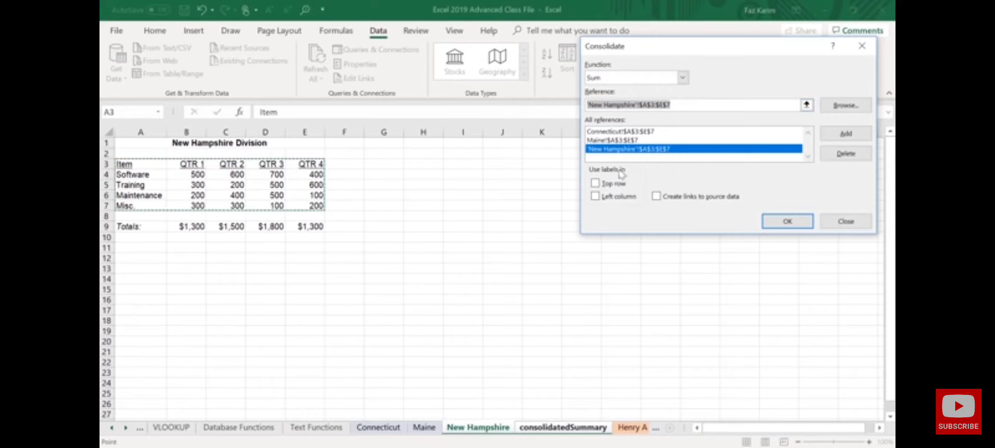
Use labels from the top row and left column, enable links to source data, and run the consolidation.
left_click(595, 183)
left_click(595, 196)
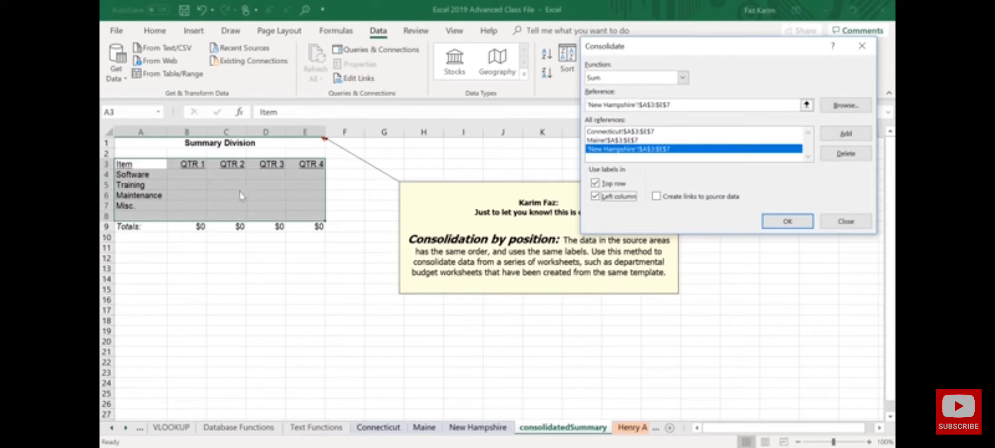
left_click(657, 197)
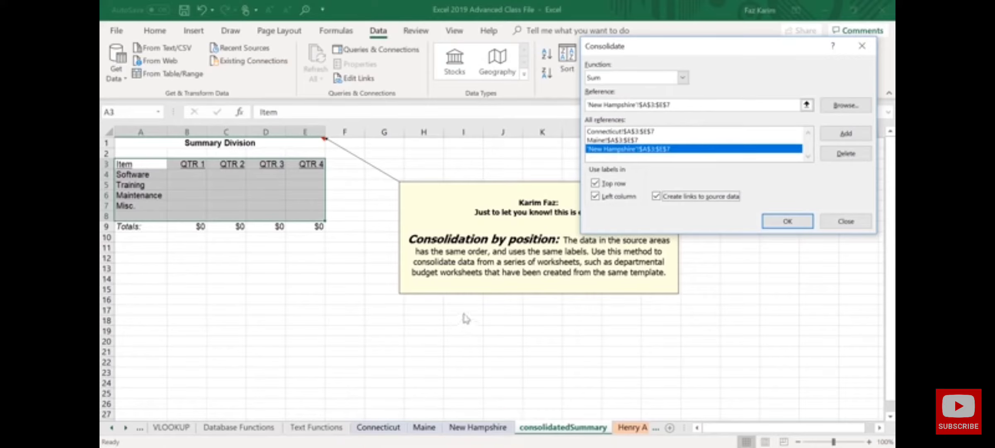
left_click(787, 221)
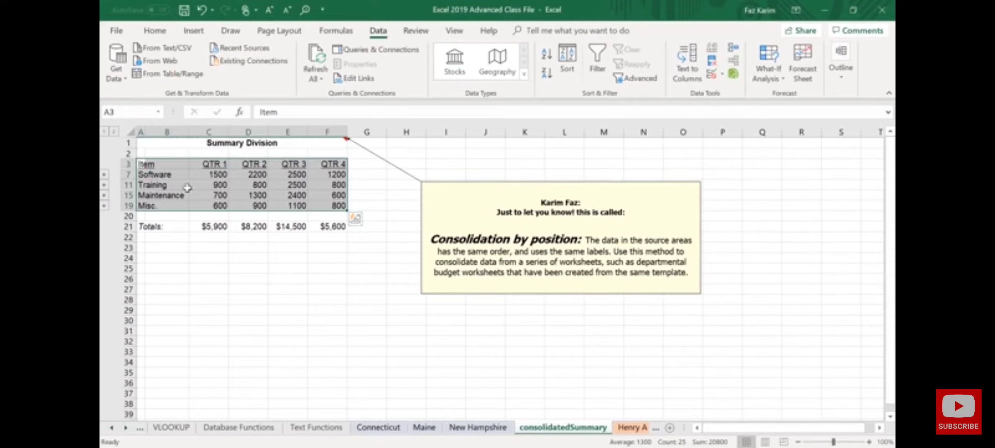
Expand the summary outline to its second level and inspect the source links of the Software QTR 1 detail cells C4 to C6.
left_click(113, 131)
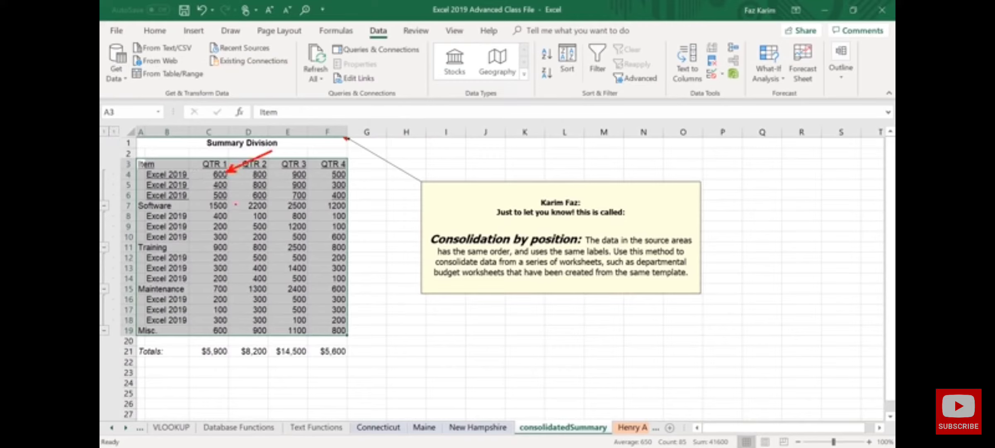
left_click(216, 174)
left_click(222, 186)
left_click(219, 194)
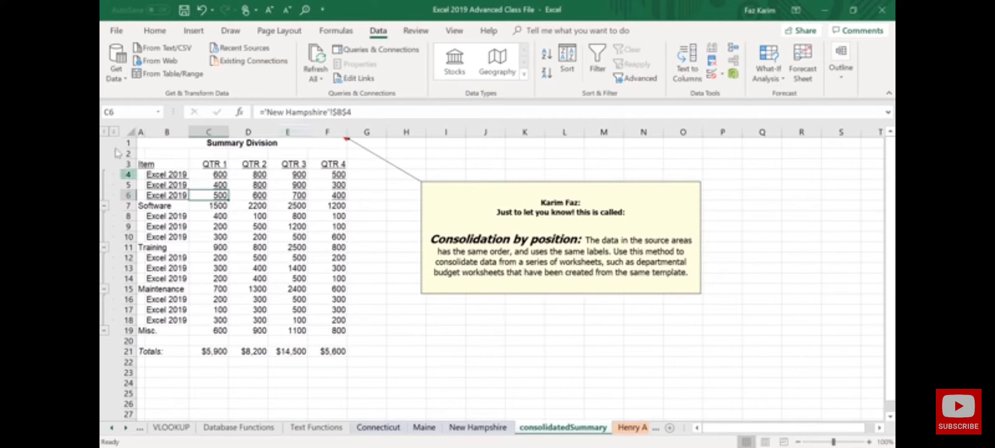
Collapse the division summary outline to its first level and review the three salesperson sheets and the empty area of the Consolidated sheet.
left_click(104, 132)
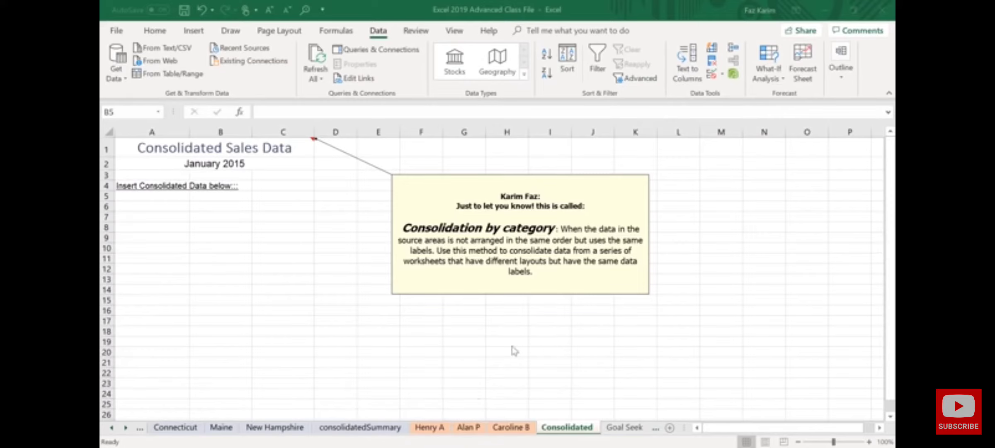
left_click(421, 426)
left_click(421, 426)
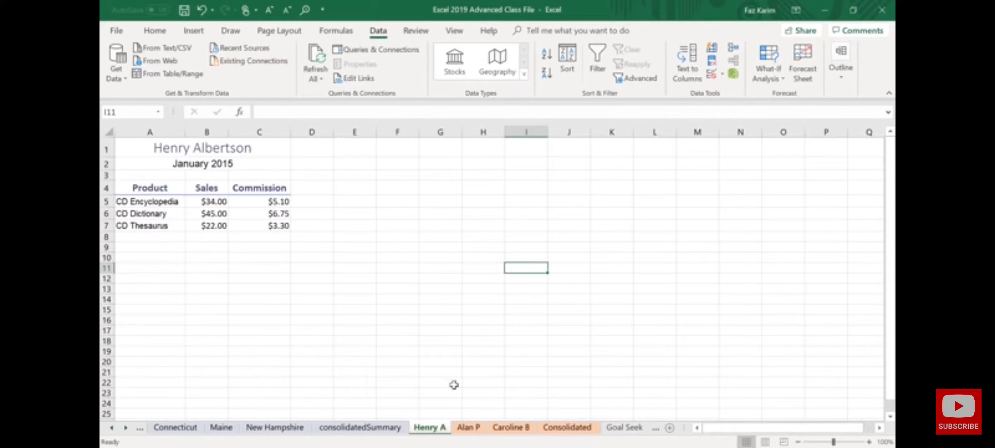
left_click(473, 426)
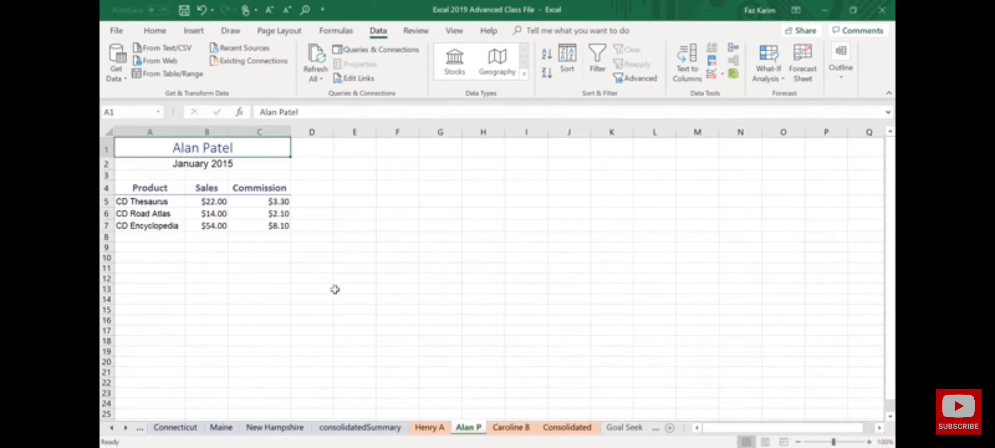
left_click(510, 427)
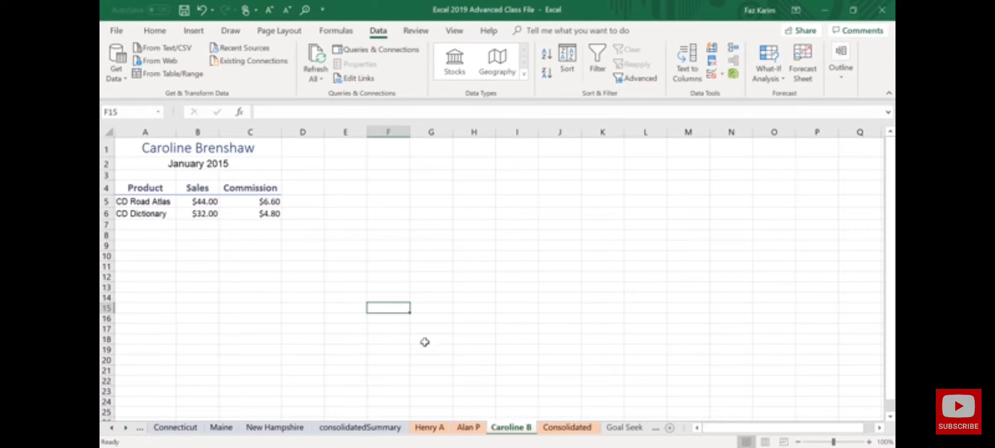
left_click(579, 435)
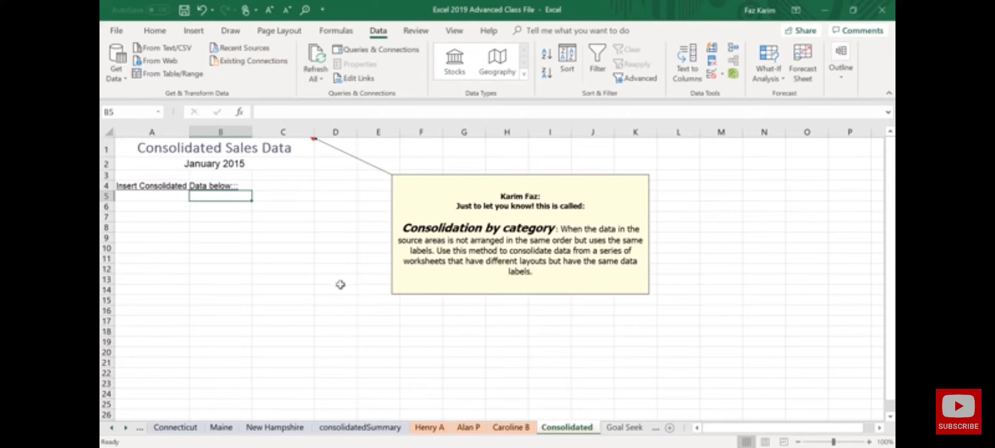
left_click_drag(122, 195, 313, 265)
left_click(338, 339)
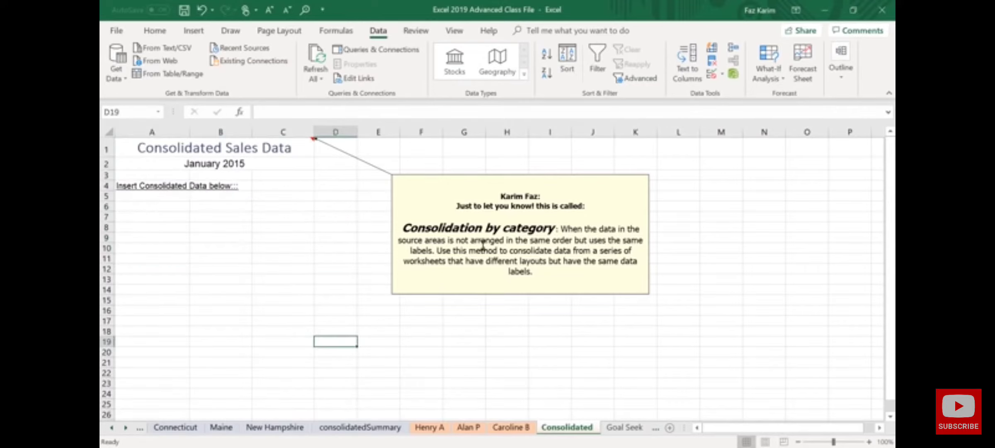
Start a Sum consolidation at cell A5 of the Consolidated sheet and add range A4:C7 from the first salesperson's sheet.
left_click(147, 195)
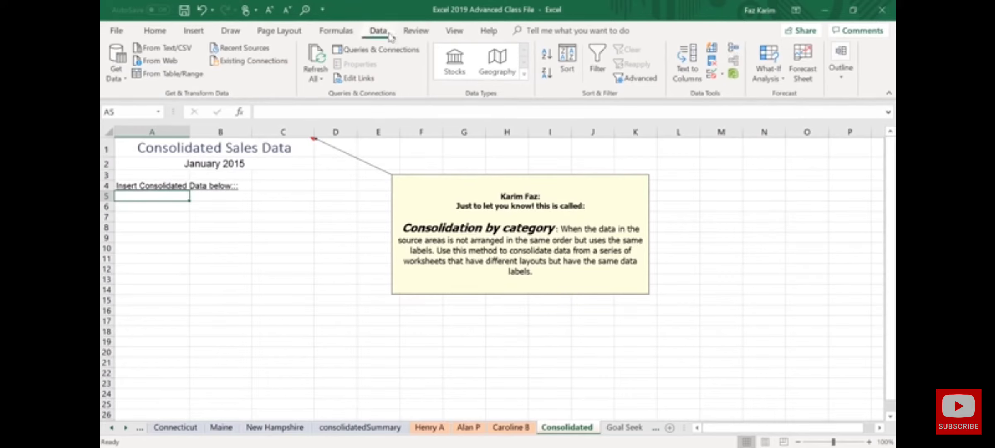
left_click(733, 50)
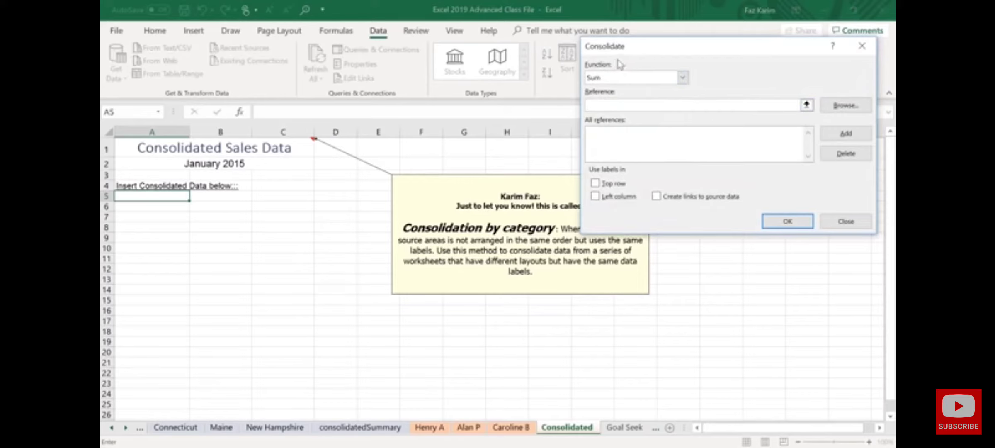
left_click_drag(671, 52, 714, 139)
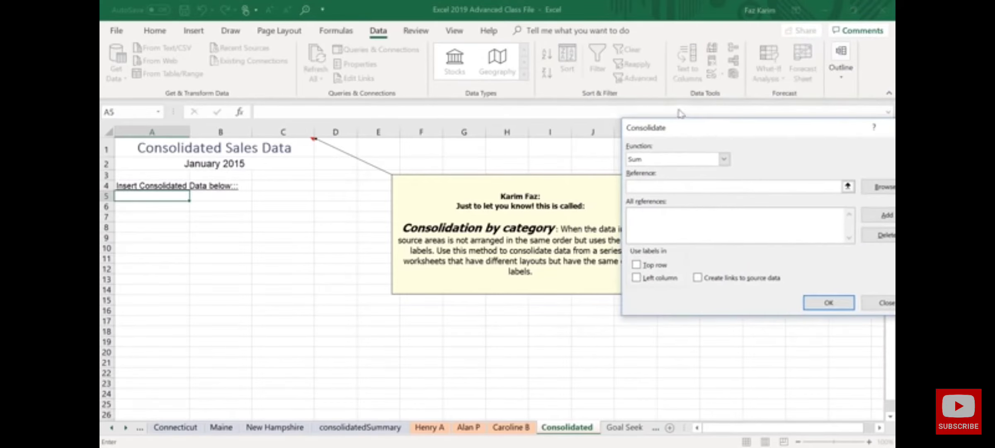
left_click(435, 428)
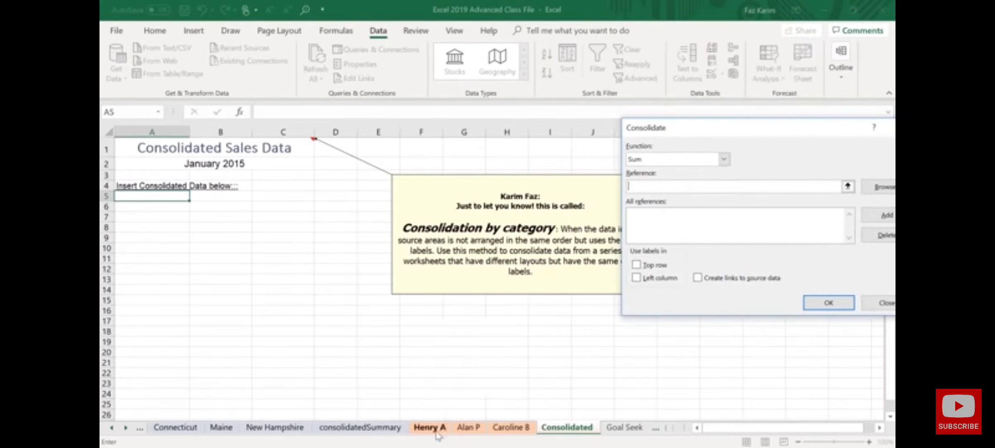
left_click_drag(128, 184, 269, 230)
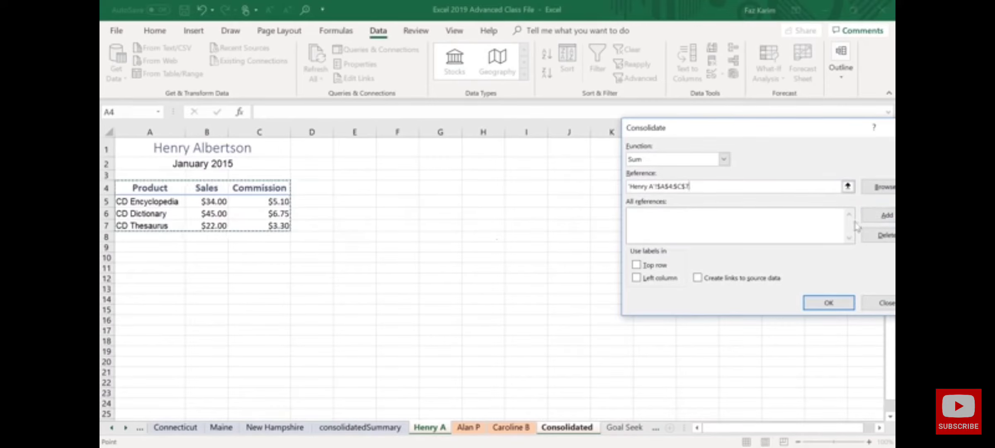
left_click(880, 220)
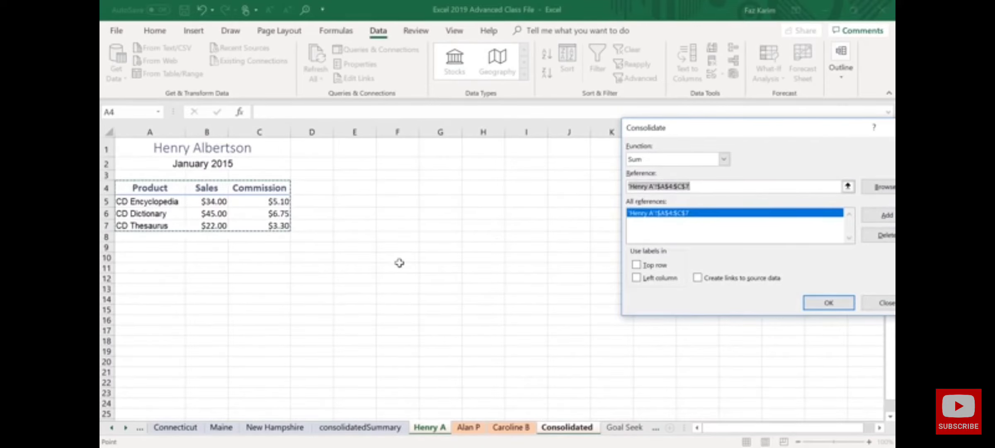
Add range A4:C7 from the second salesperson's sheet and A4:C6 from the third to the consolidation references.
left_click(473, 431)
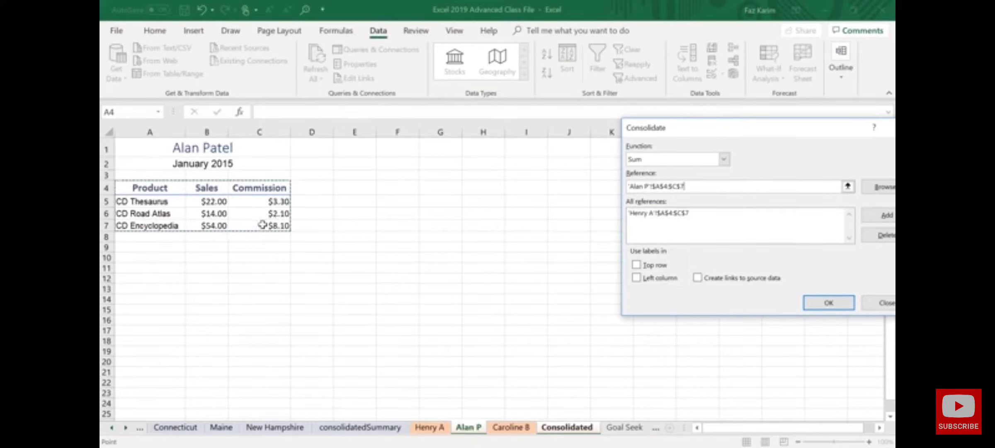
left_click(887, 215)
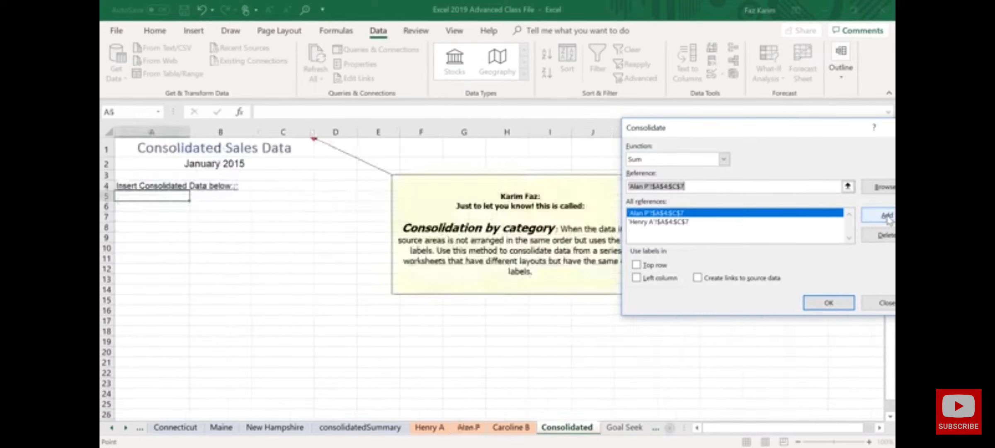
left_click(510, 431)
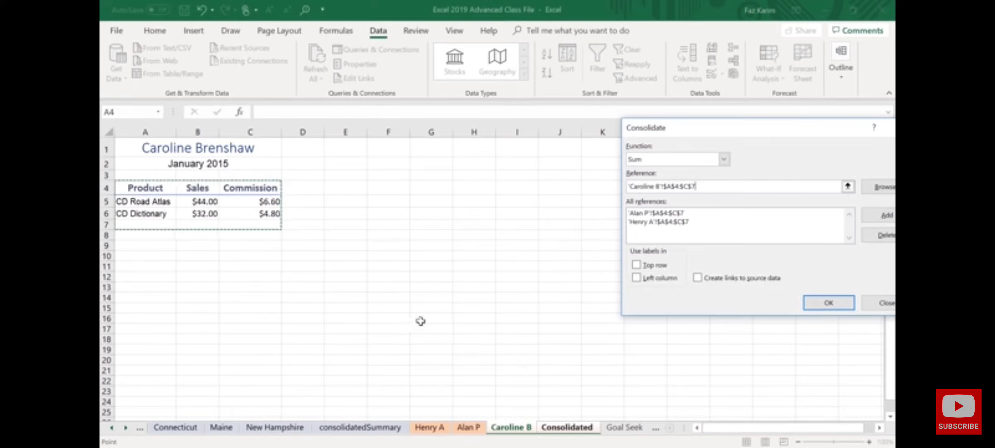
left_click_drag(129, 185, 164, 205)
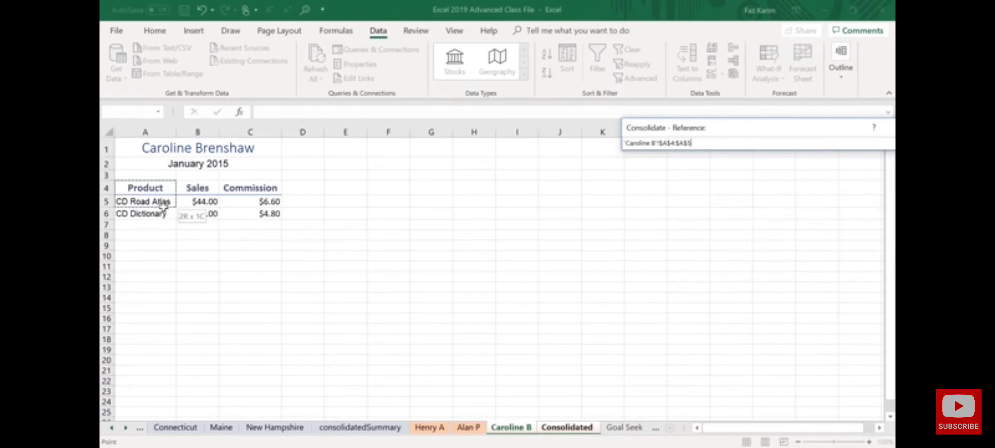
left_click_drag(241, 216, 242, 216)
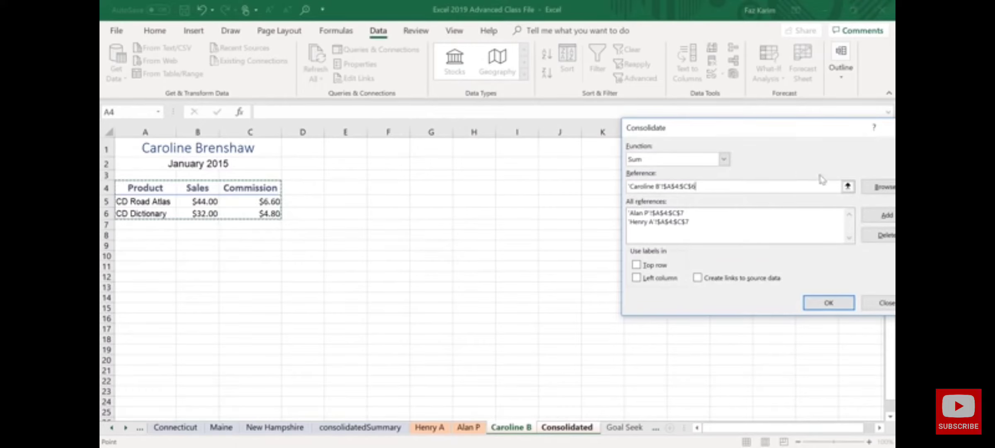
left_click(882, 215)
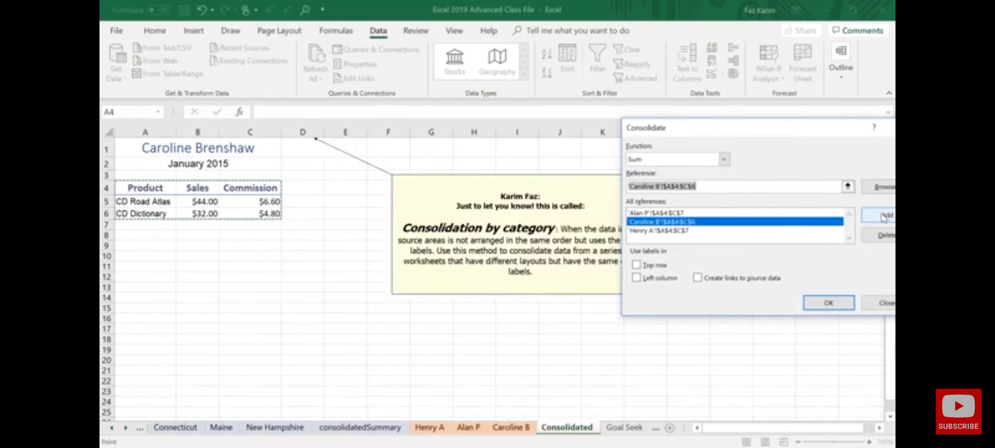
Use top row and left column labels, create links to the source data, and run the sales consolidation.
left_click(636, 267)
left_click(637, 278)
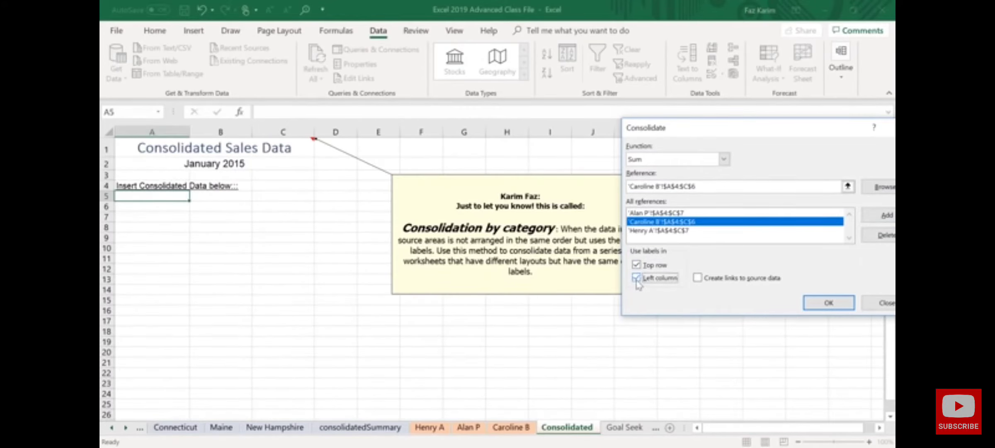
left_click(697, 280)
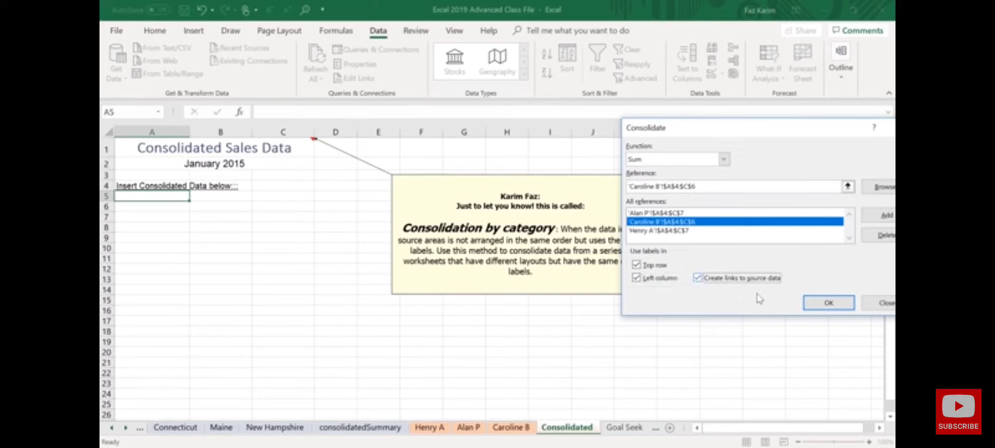
left_click(819, 307)
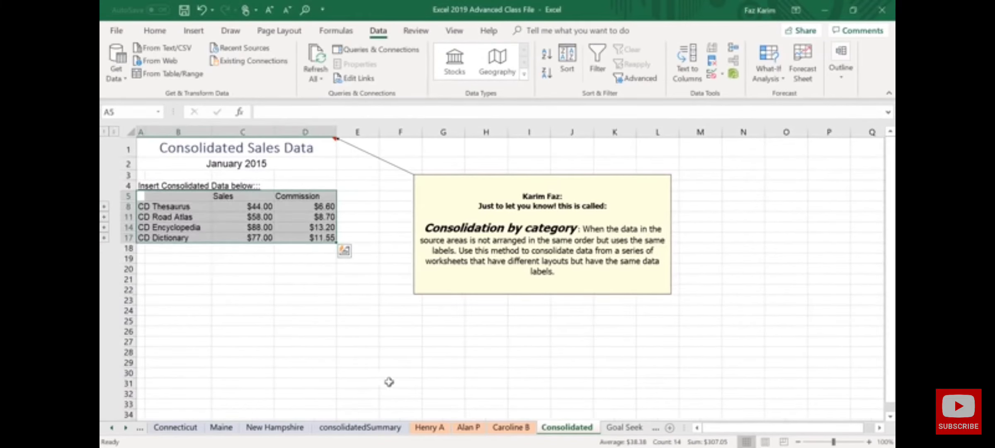
Expand the consolidated sales outline to its second level and check the links in C6 and C7 against the salesperson sheets.
left_click(113, 132)
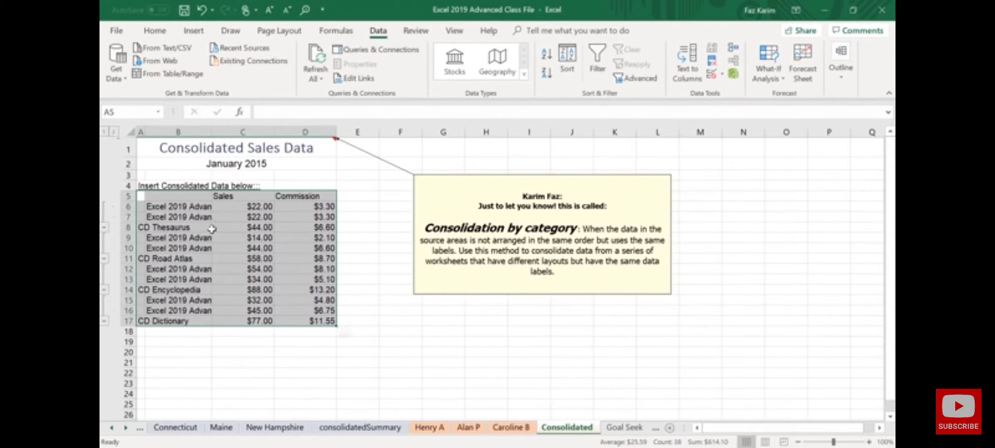
left_click(242, 208)
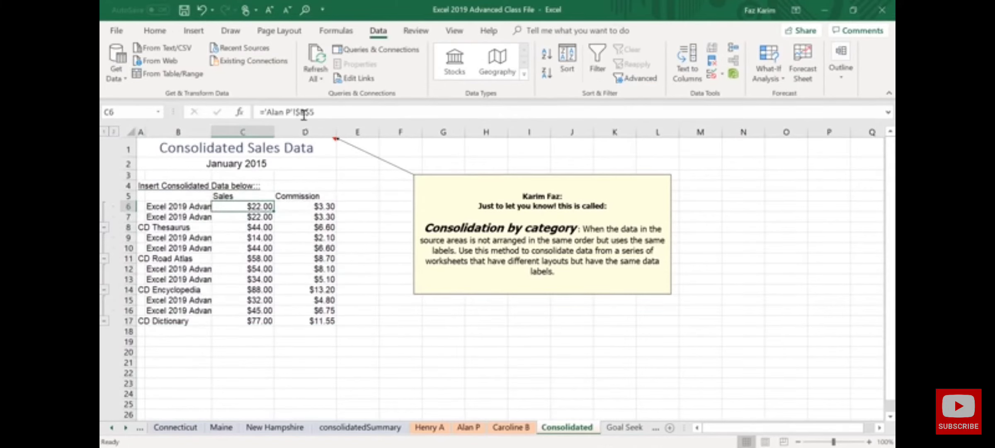
left_click(243, 218)
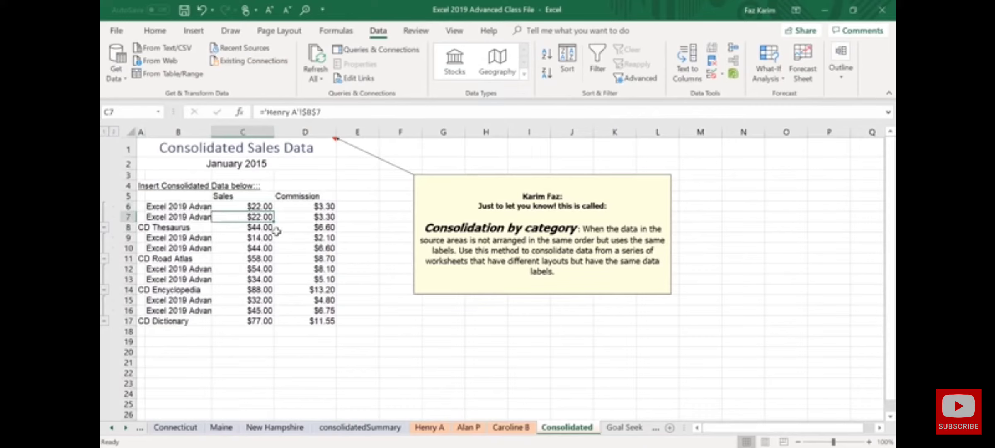
left_click(429, 426)
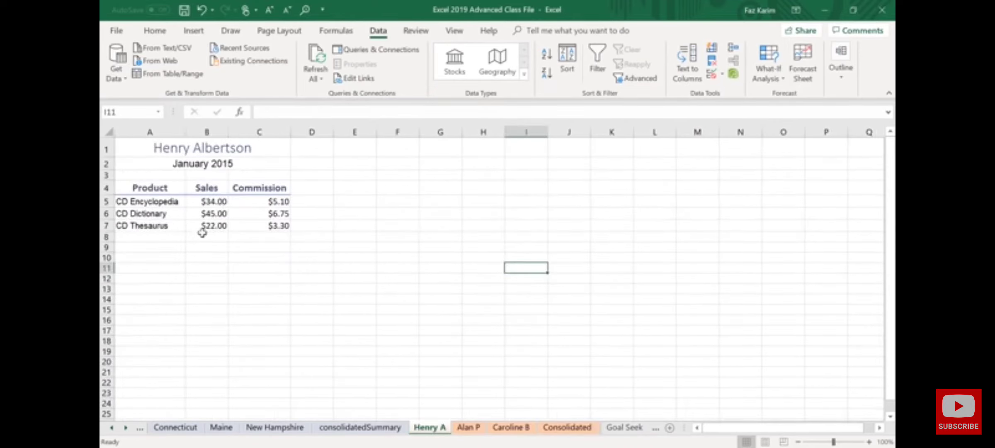
left_click(469, 428)
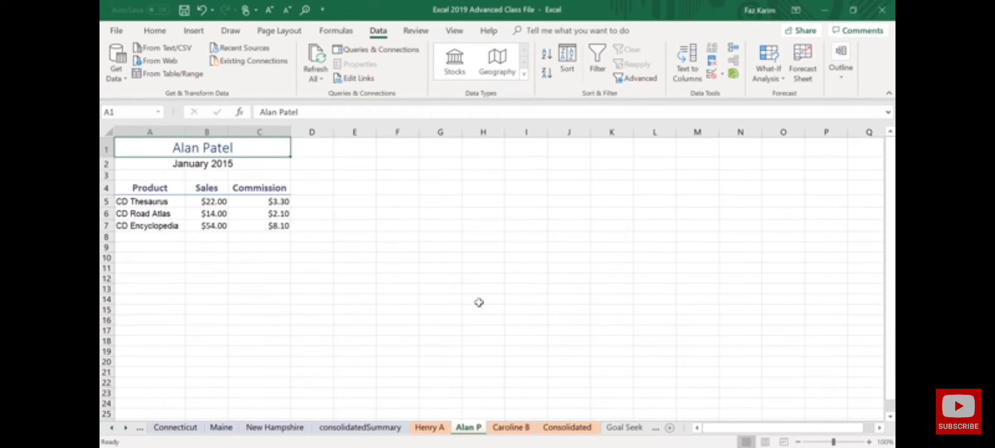
left_click(569, 431)
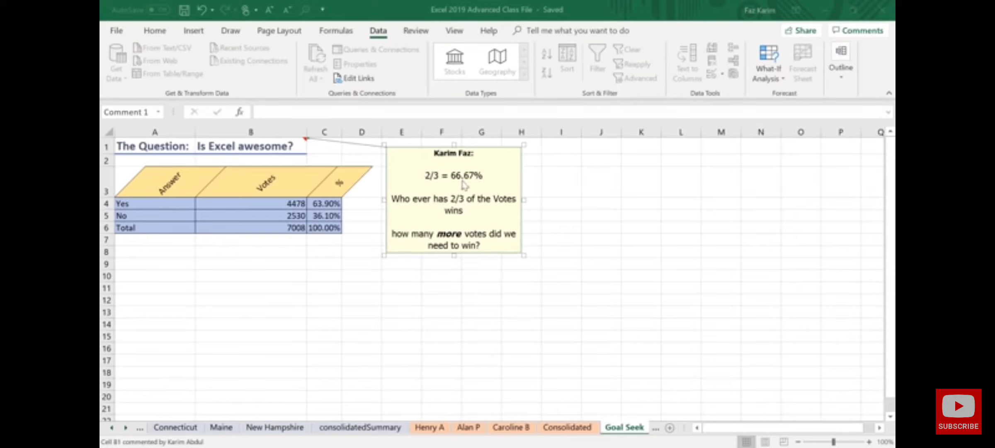
mouse_move(443, 167)
left_mouse_down()
mouse_move(486, 188)
mouse_move(528, 174)
left_mouse_up()
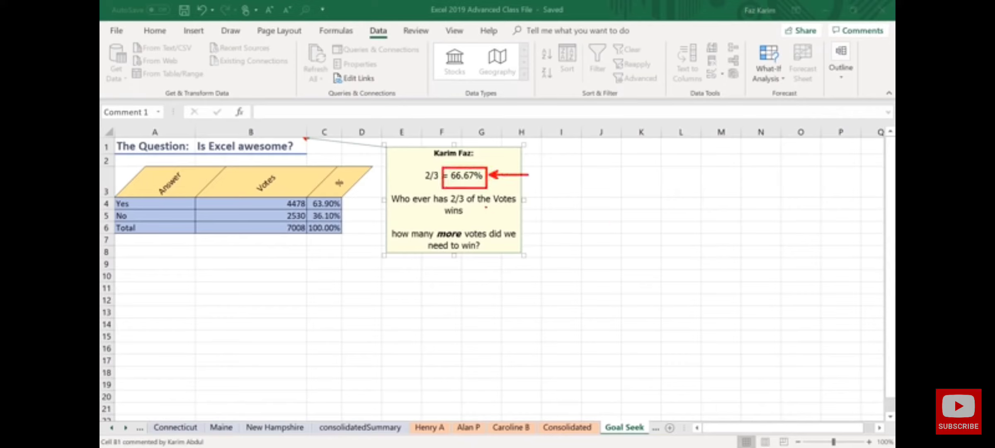
left_click_drag(479, 210, 525, 224)
left_click_drag(382, 222, 584, 282)
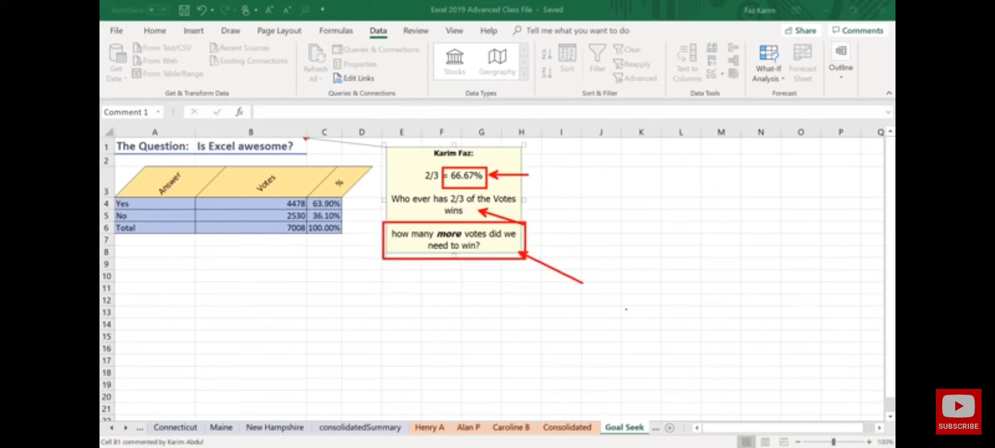
left_click_drag(348, 203, 382, 201)
key("Escape")
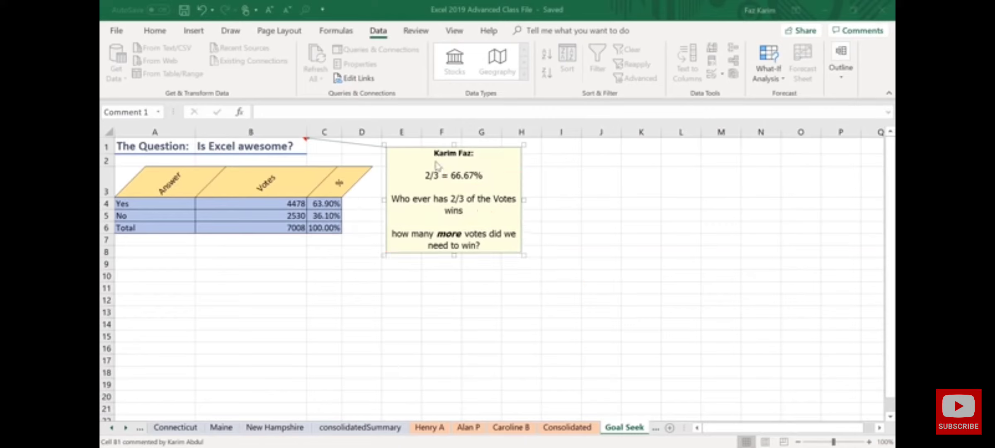
Try a Yes vote count of 4450 in cell B4 of the Goal Seek sheet and undo the change.
left_click(290, 203)
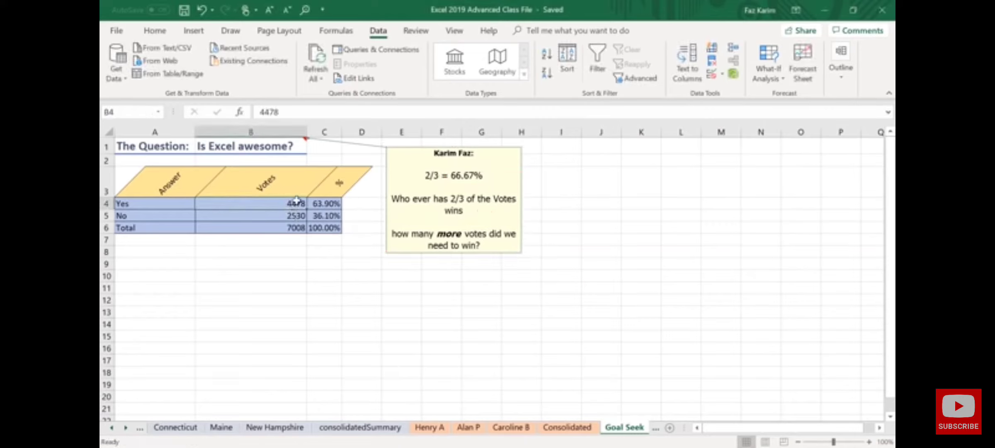
type("4450")
key("Return")
left_click(300, 203)
left_click(201, 10)
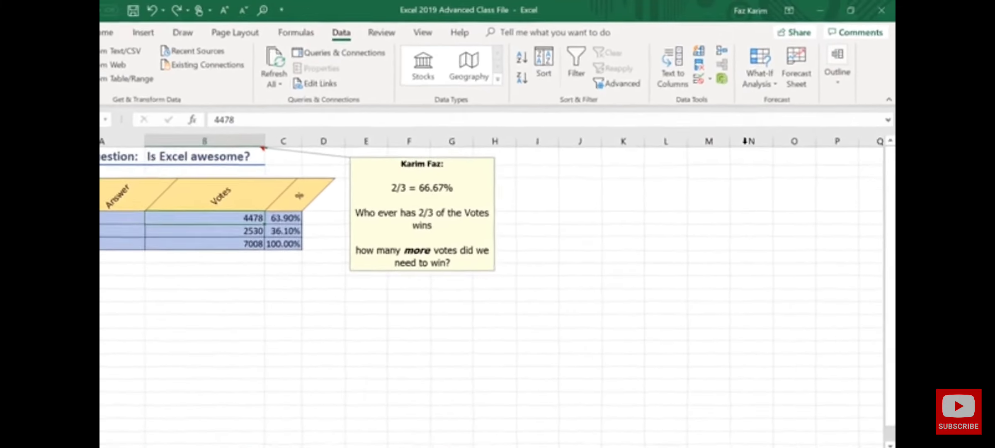
Run Goal Seek to bring the Yes percentage in C4 to 66.67% by changing the vote count in B4.
left_click(740, 104)
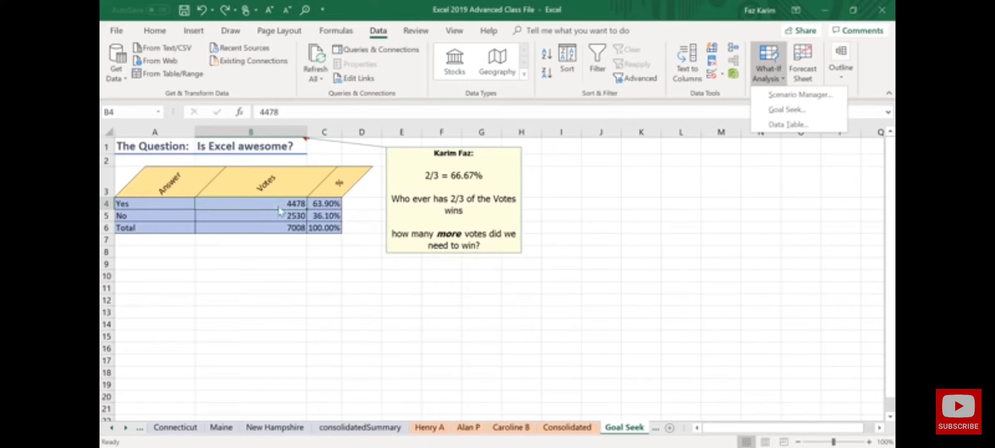
left_click(804, 114)
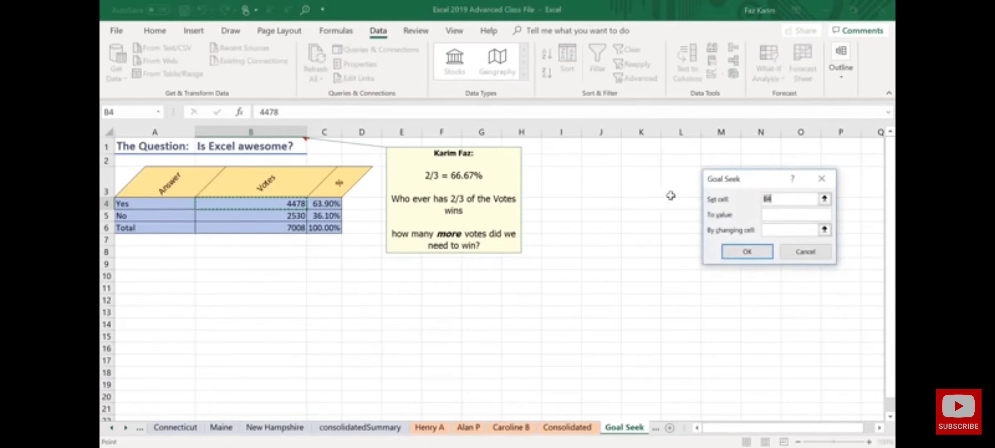
left_click_drag(730, 185, 555, 112)
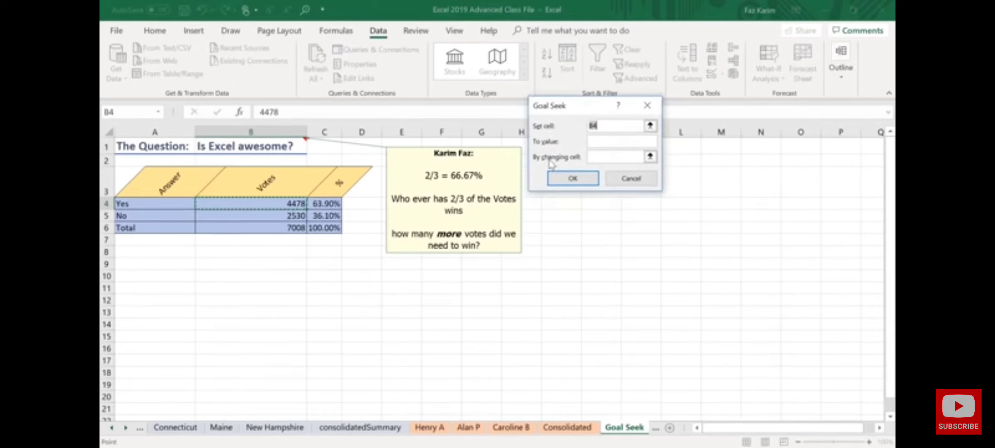
left_click(324, 206)
left_click(594, 140)
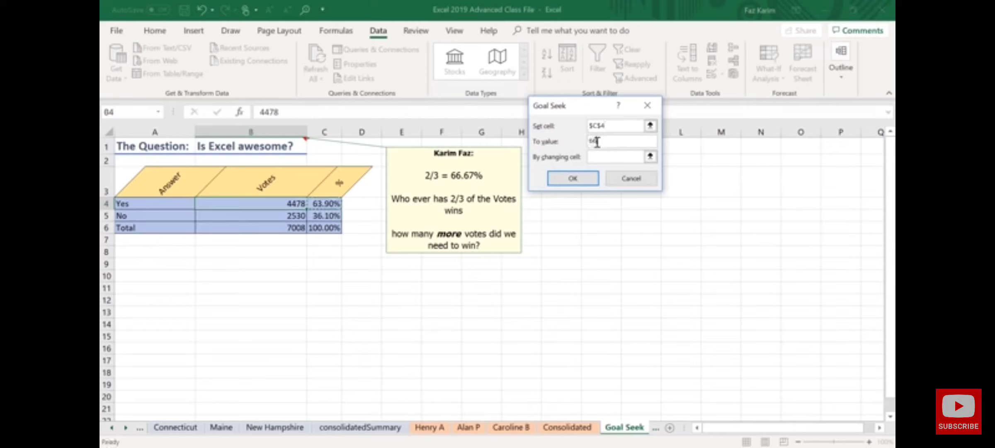
type("66.67%")
key("Tab")
left_click(269, 205)
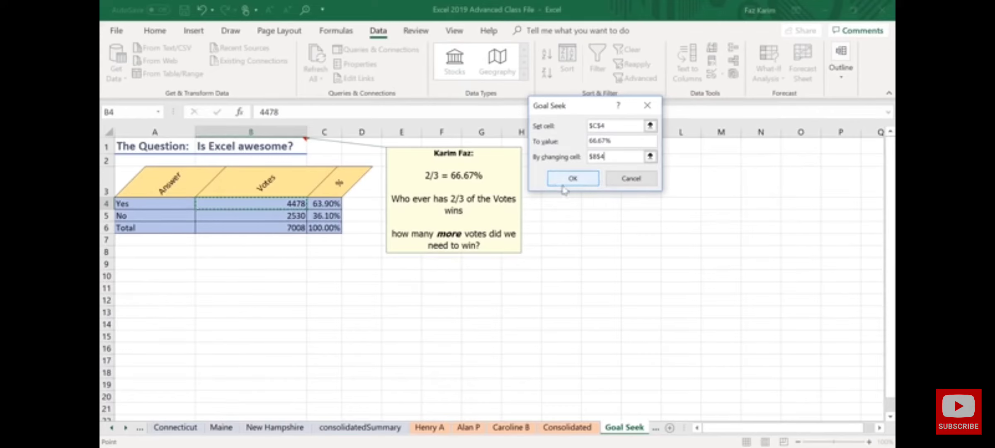
left_click(573, 182)
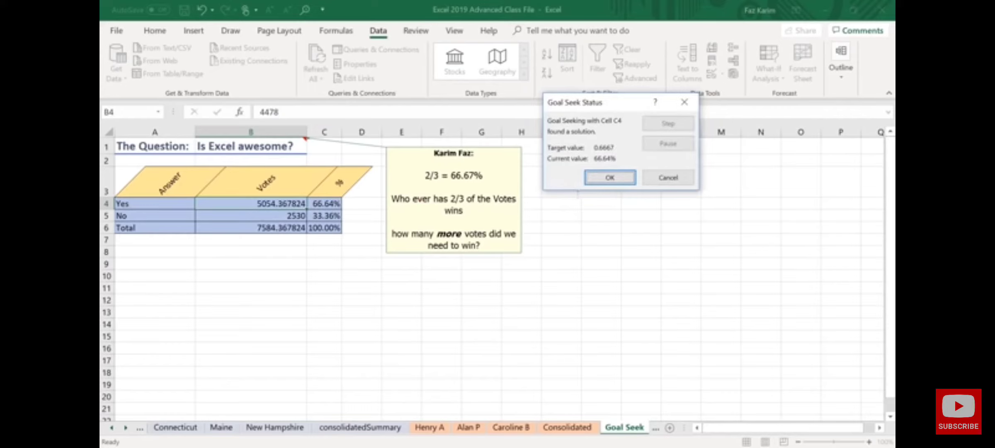
left_click_drag(284, 192, 318, 167)
left_click_drag(230, 193, 317, 214)
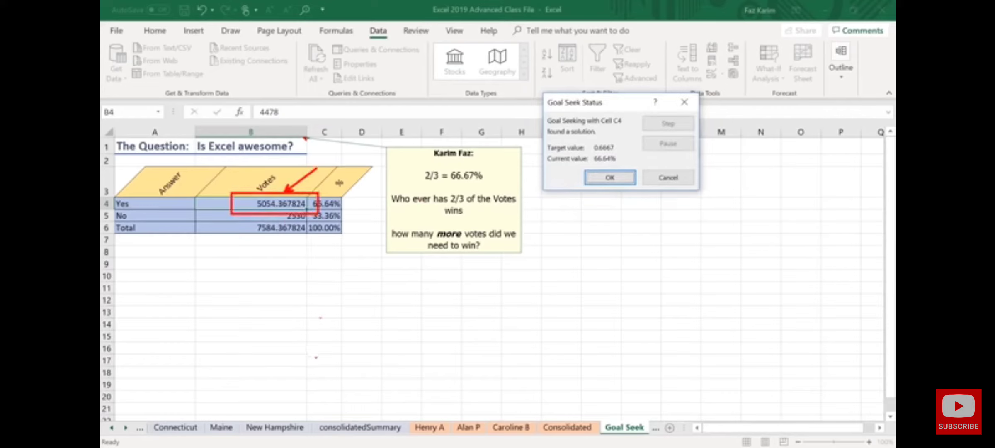
key("Escape")
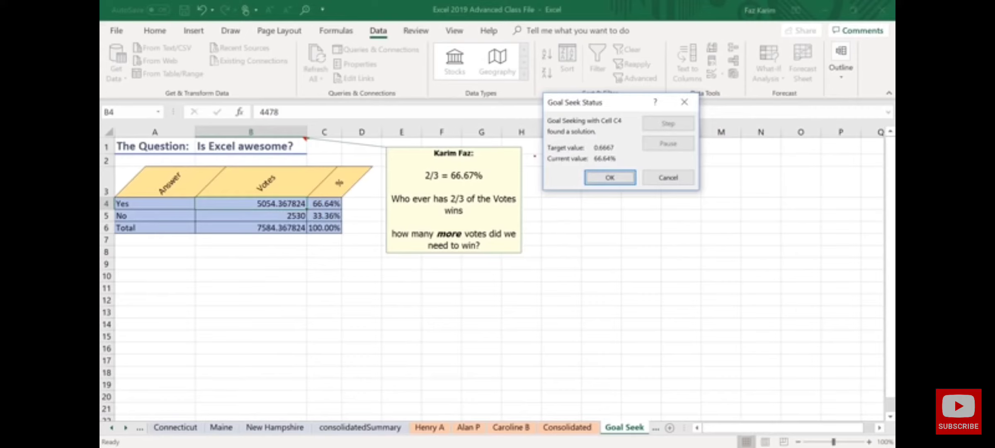
left_click_drag(535, 98, 512, 80)
mouse_move(184, 190)
left_mouse_down()
mouse_move(238, 214)
mouse_move(306, 216)
mouse_move(332, 177)
mouse_move(370, 204)
left_mouse_up()
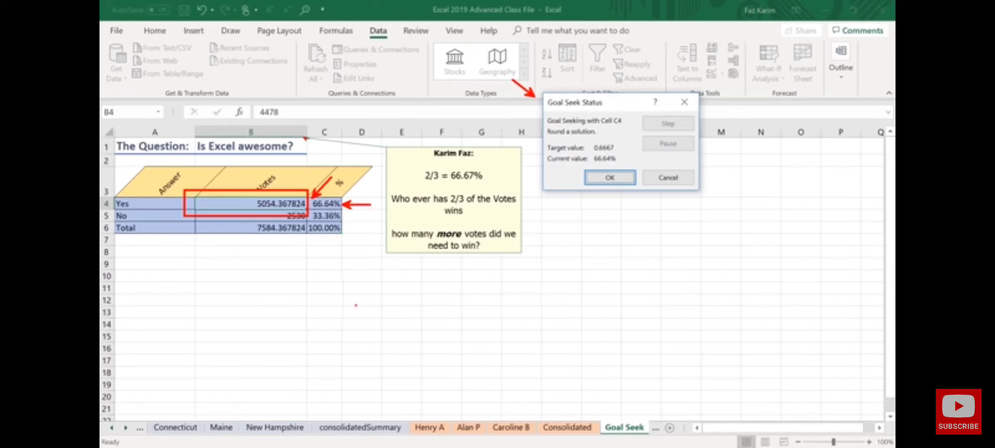
mouse_move(413, 162)
left_mouse_down()
mouse_move(443, 187)
mouse_move(486, 191)
mouse_move(510, 169)
left_mouse_up()
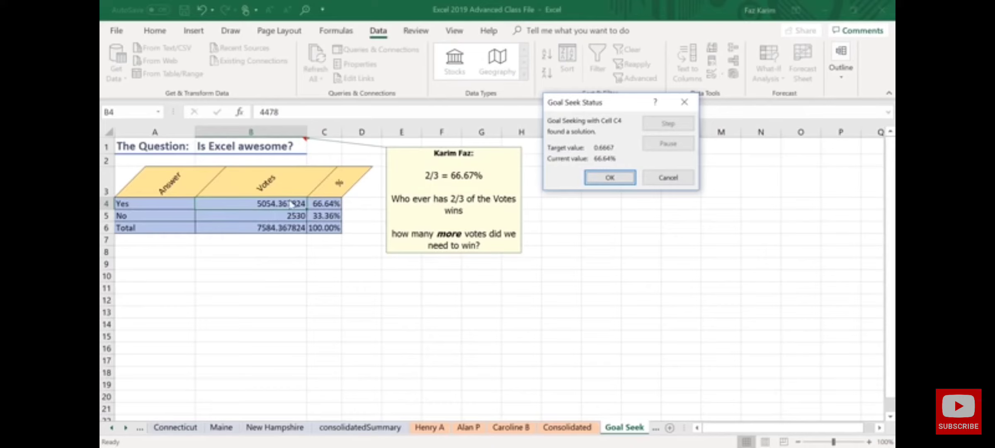
Accept the Goal Seek solution and replace the Yes vote count in B4 with 5060.
left_click(611, 176)
double_click(277, 203)
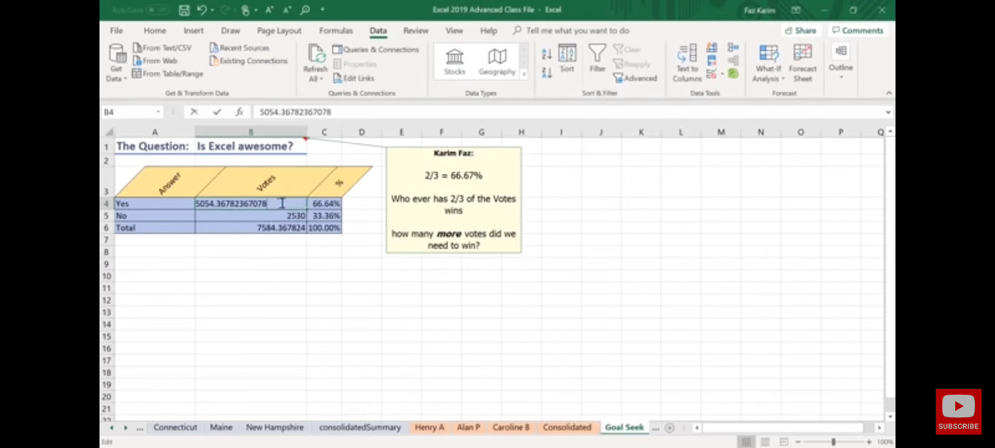
double_click(212, 206)
type("505")
key("BackSpace")
type("60")
key("Return")
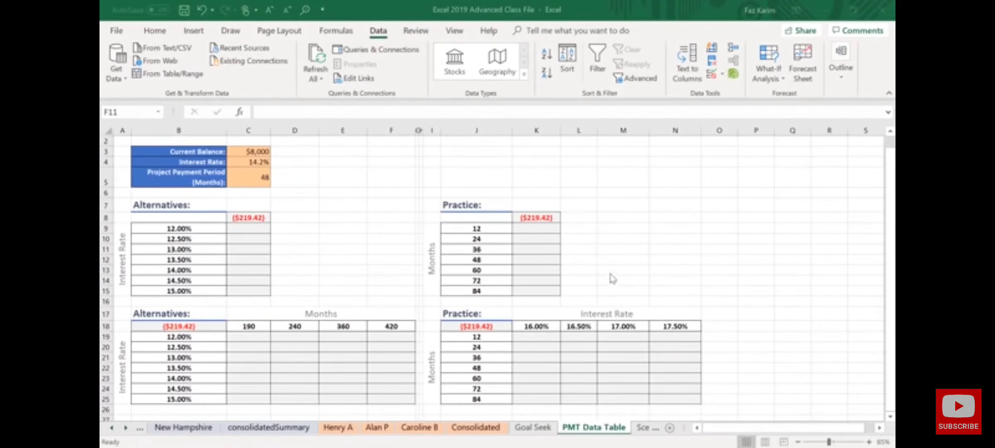
Examine the PMT formula in C8 and the alternative interest rates in B9:B15 of the credit card payment plan.
scroll(612, 278, "up", 1)
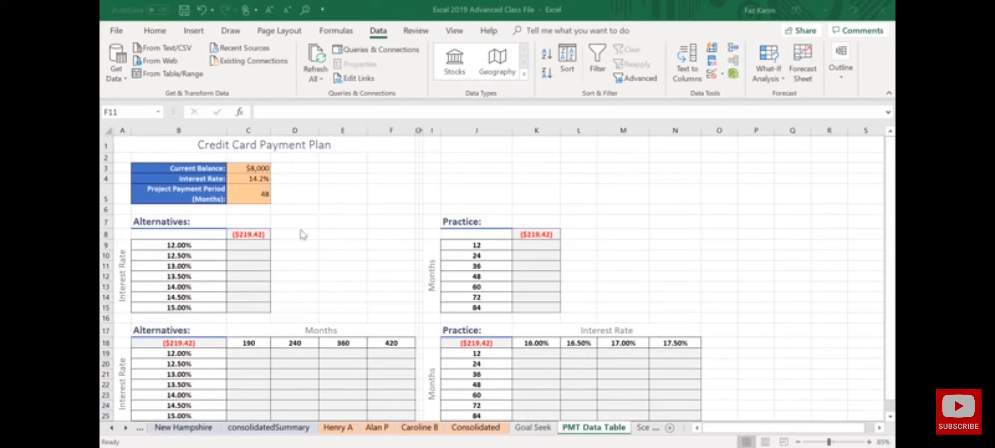
left_click(260, 235)
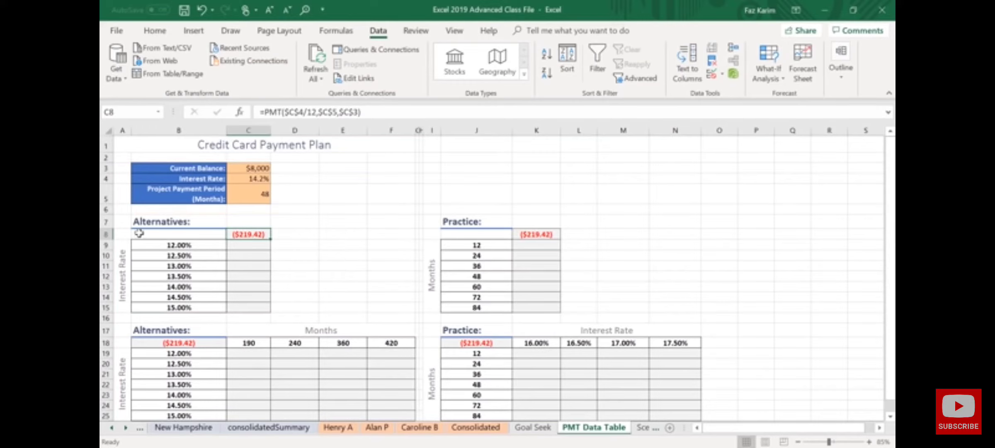
left_click_drag(127, 221, 224, 323)
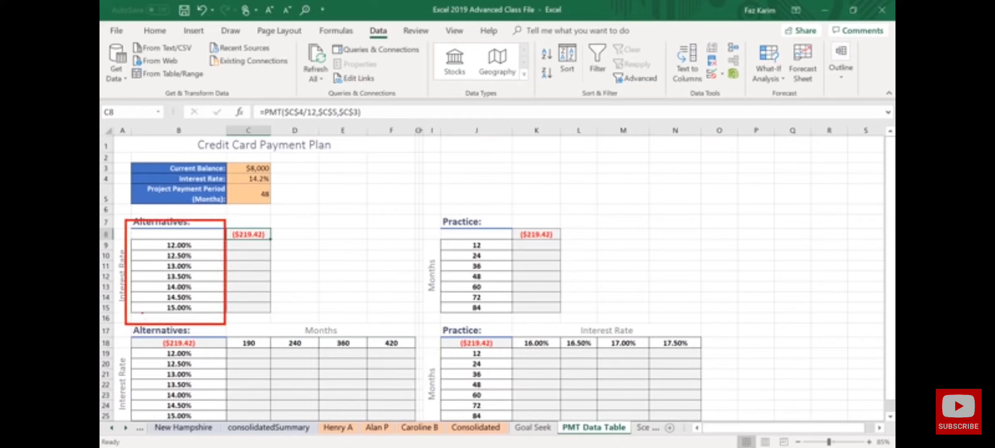
left_click_drag(118, 255, 101, 215)
key("Escape")
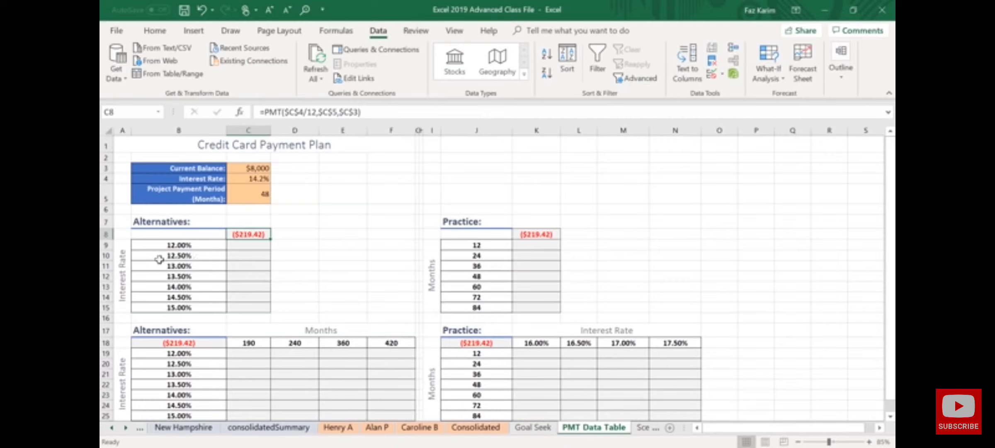
Create a one-variable data table over B8:C15 using the interest rate in C4 as the column input cell.
left_click_drag(143, 236, 253, 311)
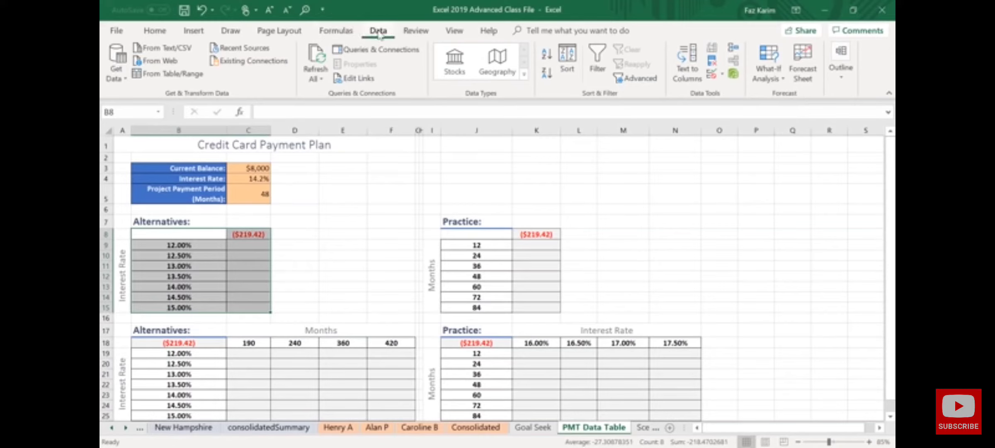
left_click(766, 74)
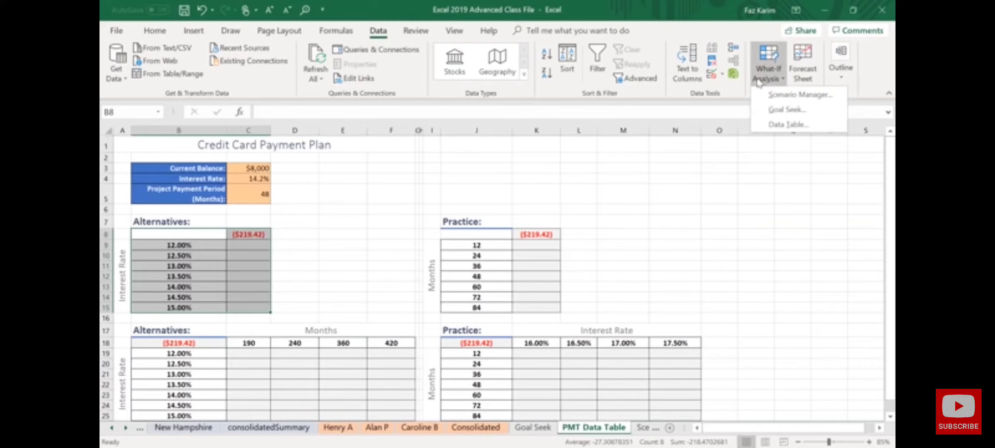
left_click(794, 130)
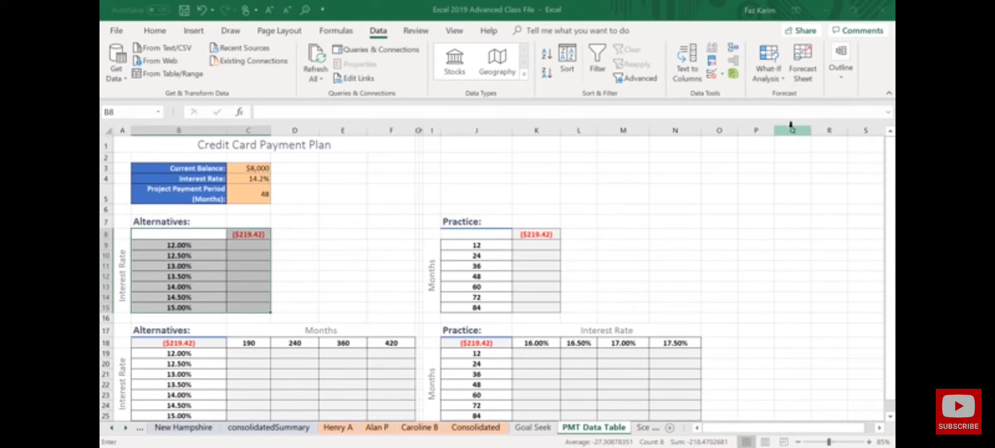
left_click_drag(202, 301, 478, 148)
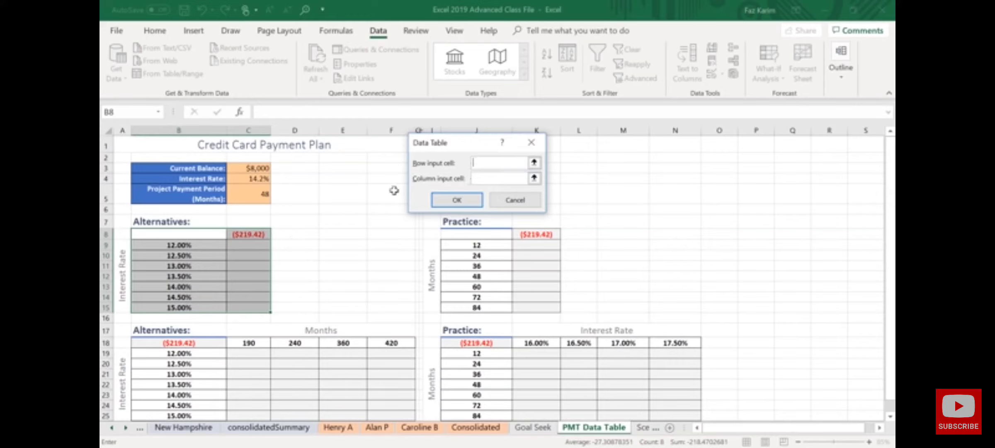
left_click(493, 177)
left_click(260, 179)
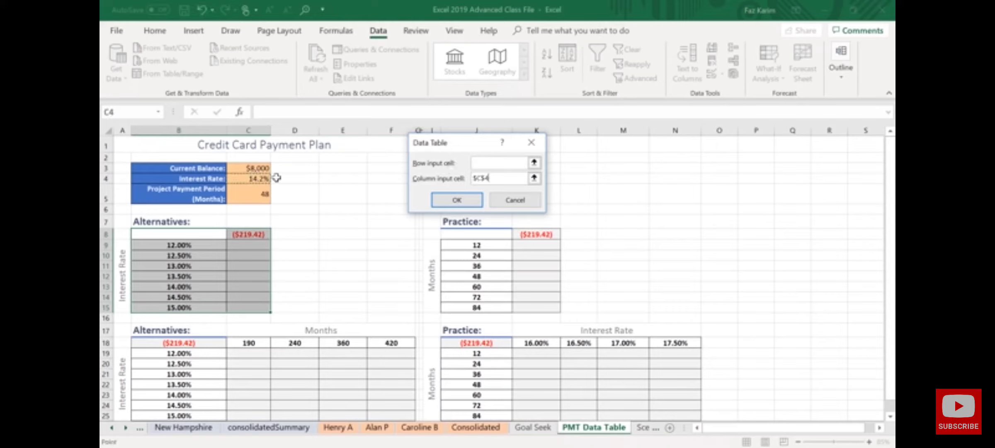
left_click(473, 201)
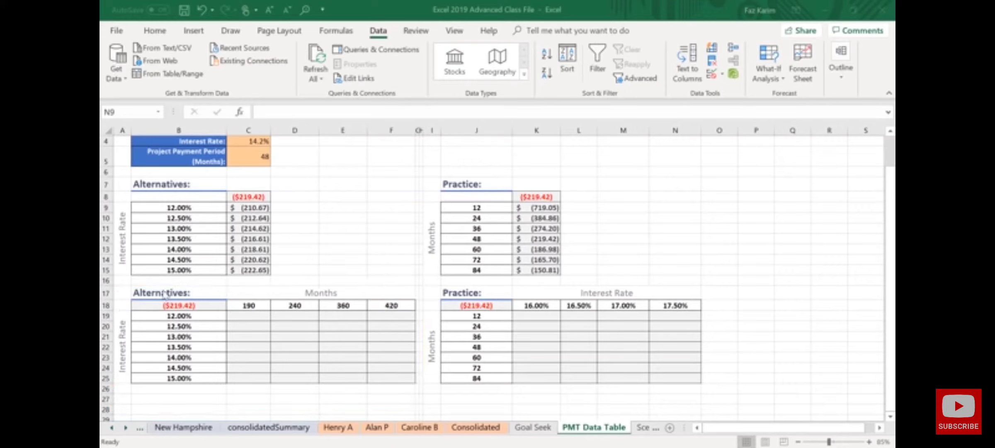
Create a two-variable data table over B18:F25 with C5 as the row input cell and C4 as the column input cell.
left_click_drag(161, 317, 178, 377)
left_click_drag(248, 307, 394, 307)
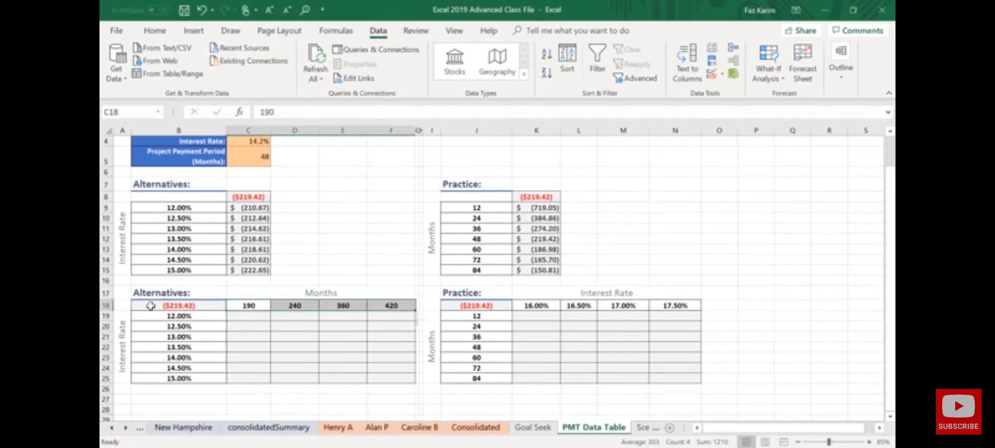
left_click(163, 307)
left_click_drag(144, 307, 409, 381)
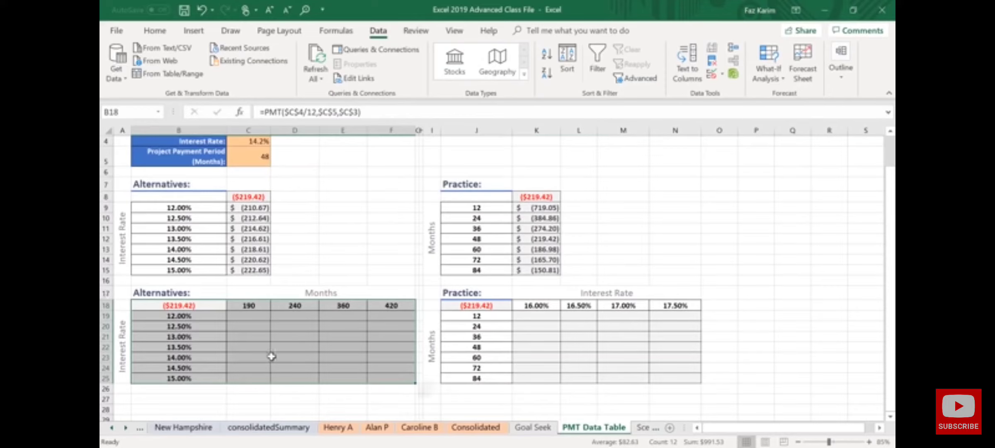
left_click(771, 74)
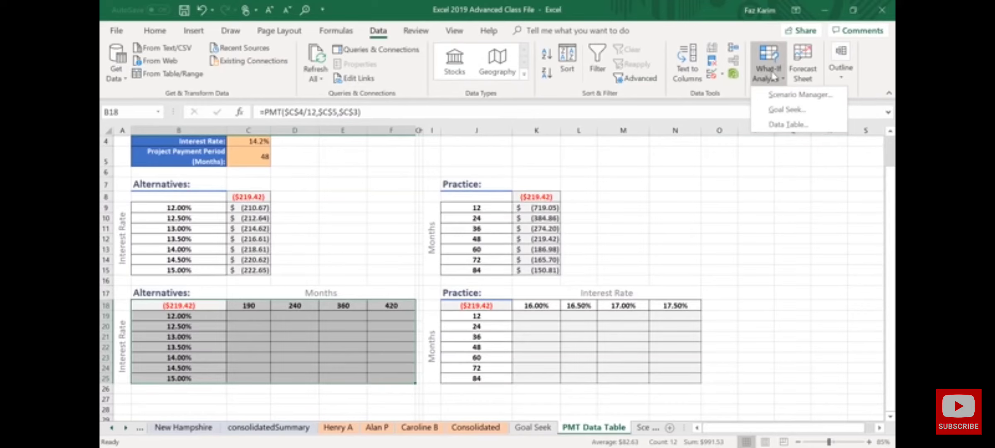
left_click(784, 125)
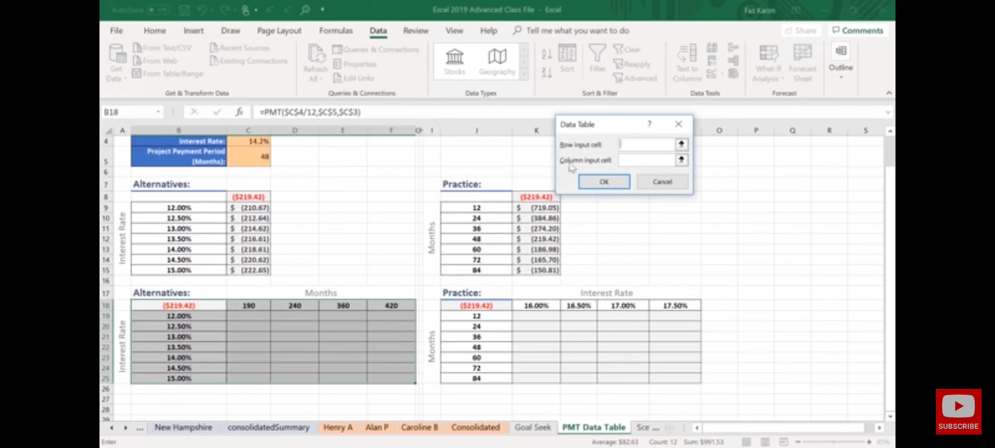
left_click(241, 157)
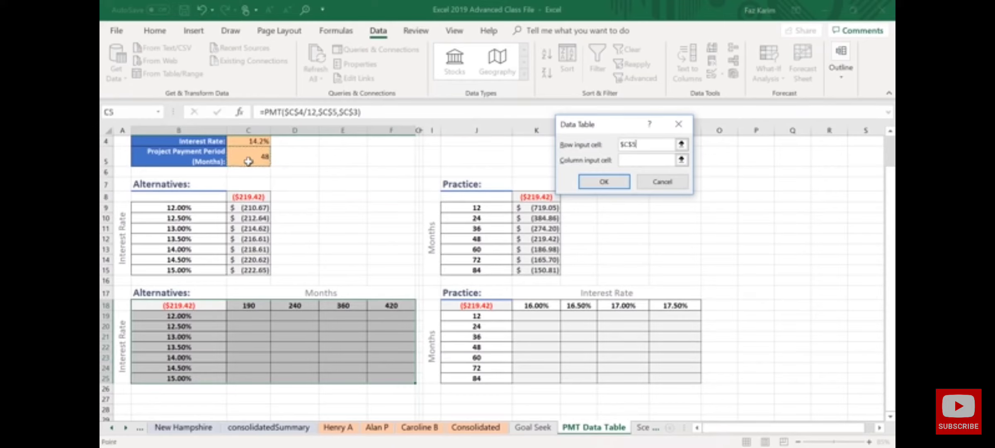
left_click(626, 160)
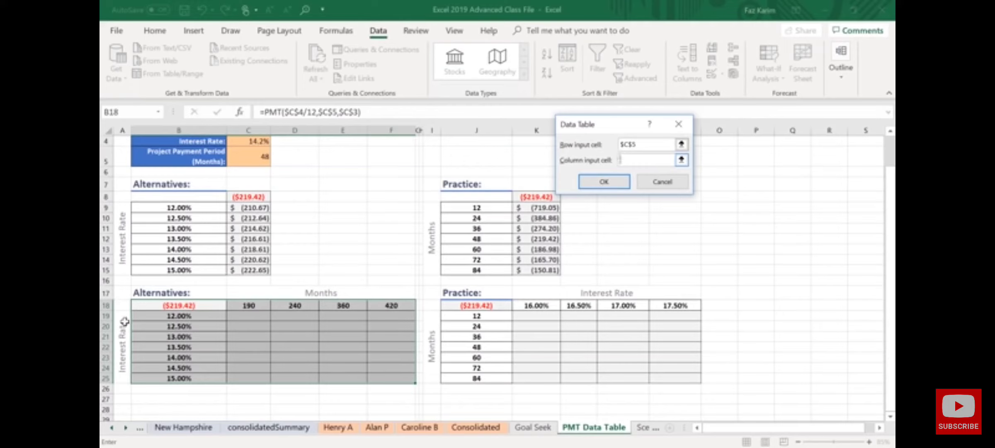
left_click(248, 142)
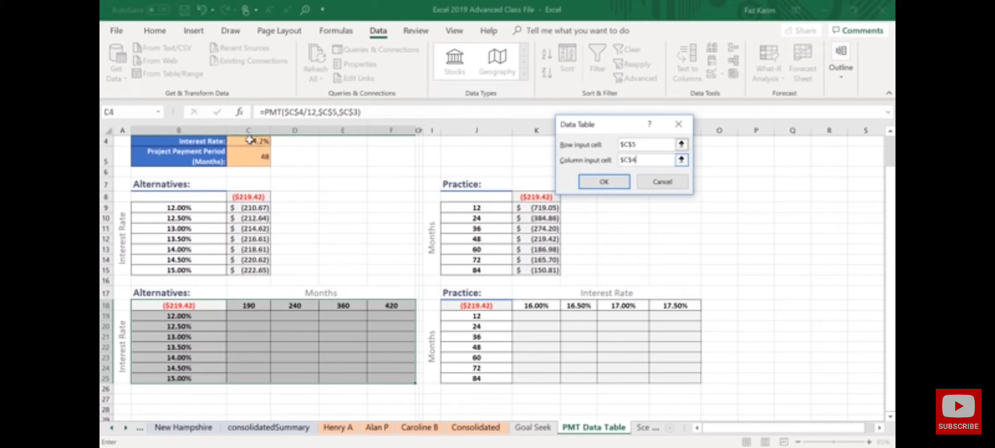
left_click(629, 183)
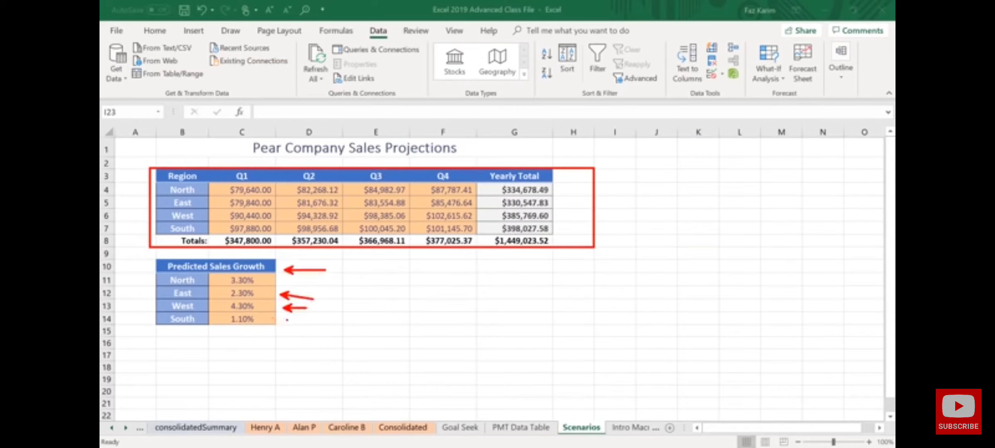
Check the Q1 projection formulas for all four regions in C4:C7 of the Scenarios sheet.
left_click(261, 190)
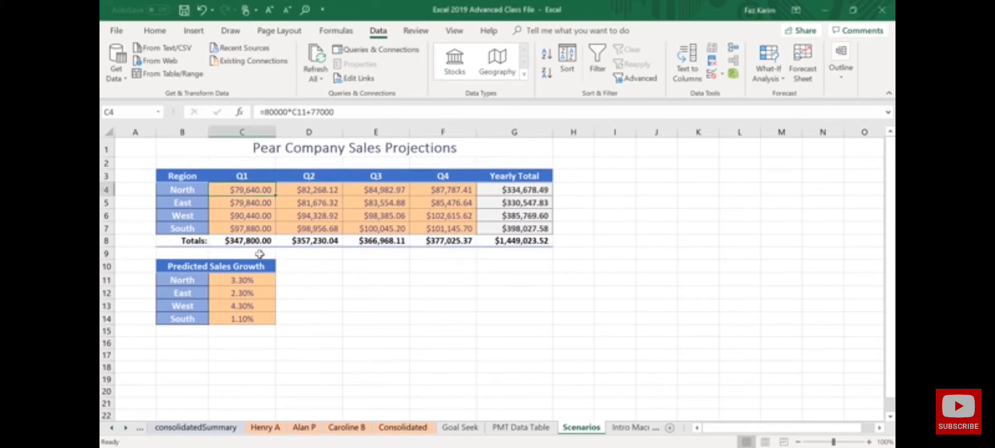
left_click(258, 202)
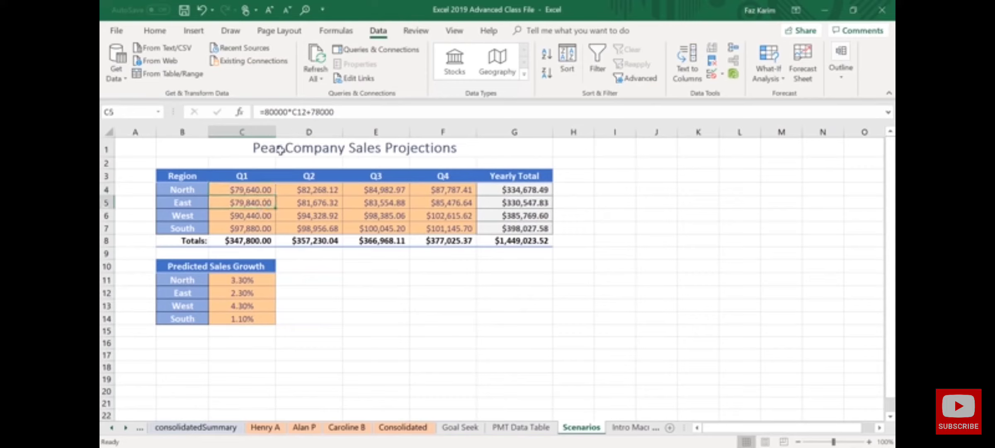
left_click(231, 214)
left_click(230, 229)
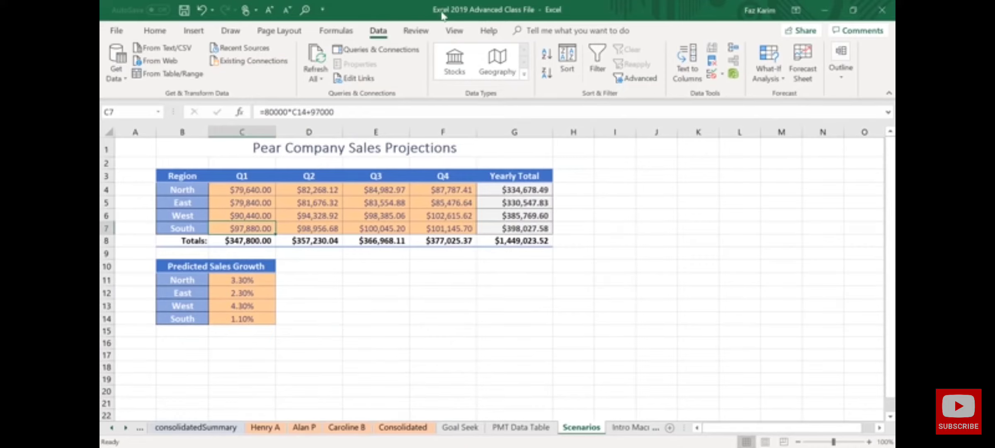
Add a scenario named "Orginal" in Scenario Manager with the growth rates C11:C14 as its changing cells.
left_click(767, 69)
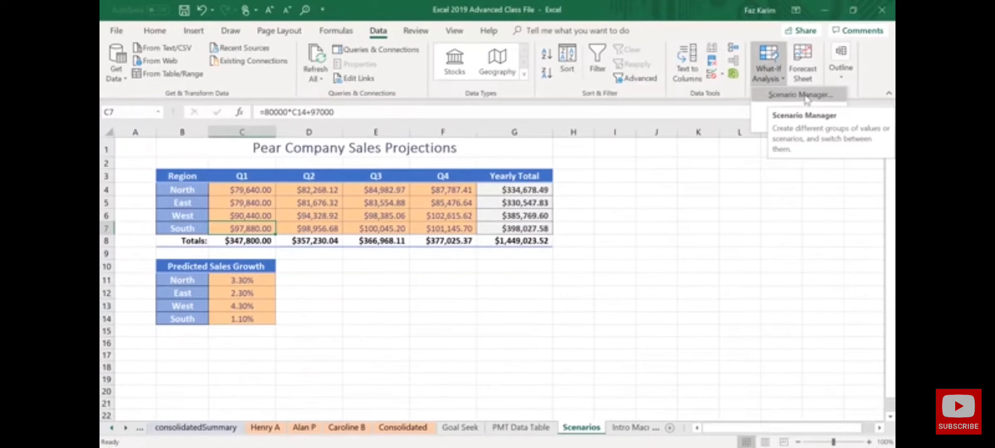
left_click(800, 95)
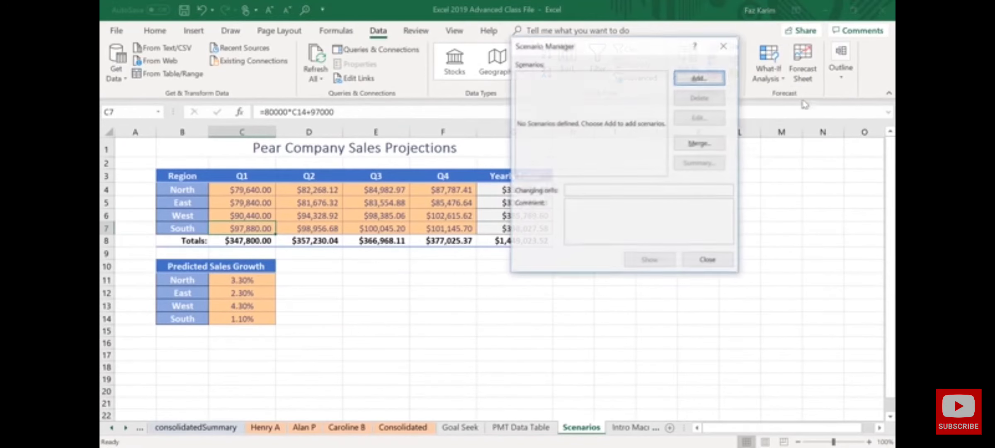
left_click_drag(601, 57, 723, 62)
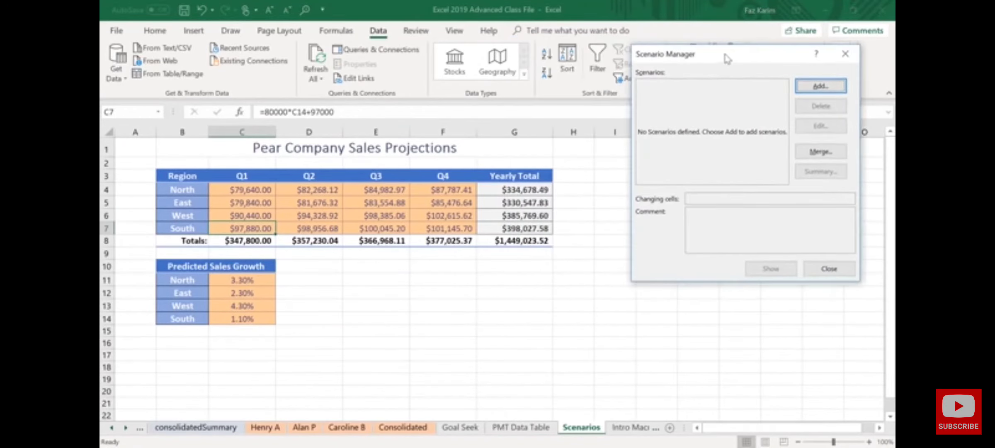
left_click(821, 86)
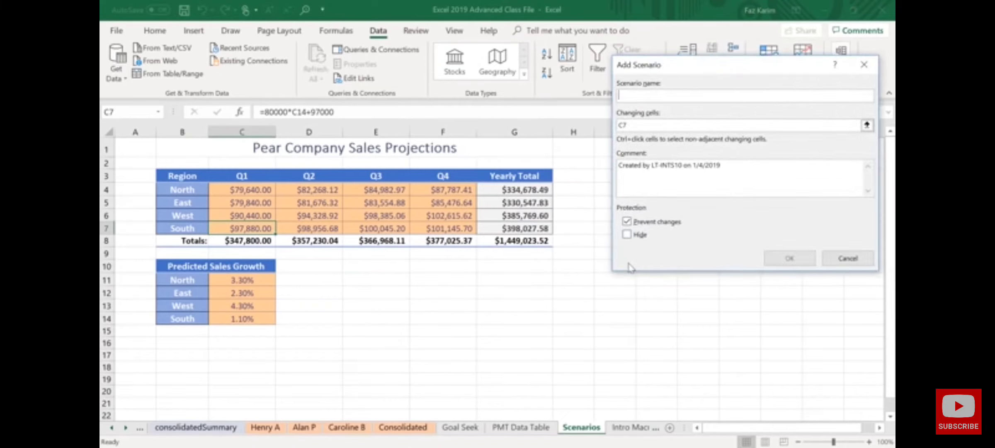
type("Q")
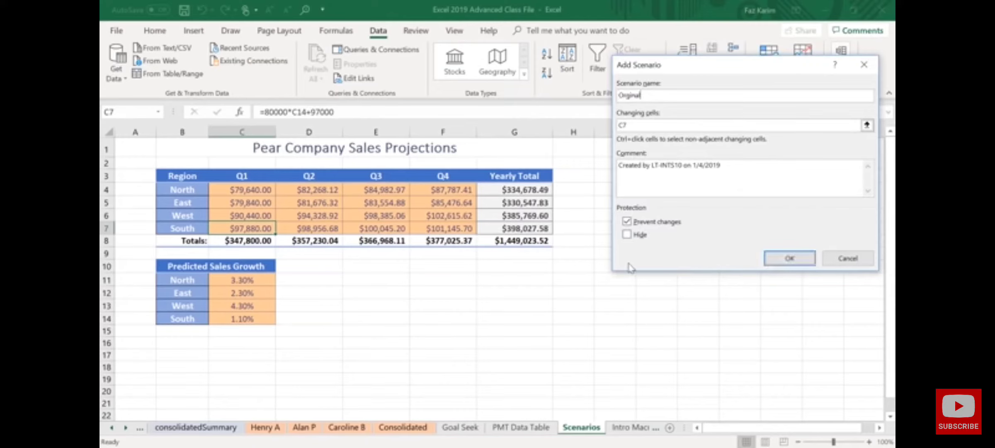
left_click(632, 125)
key("BackSpace")
key("BackSpace")
left_click_drag(255, 280, 257, 318)
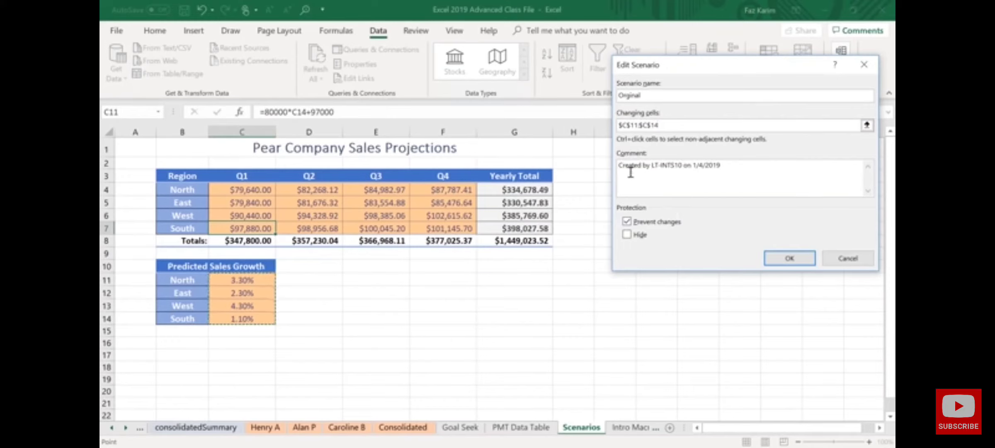
Replace the scenario's comment with "Orginal Case Values" and save it with the current growth rates.
left_click(619, 166)
left_click(721, 165, "shift")
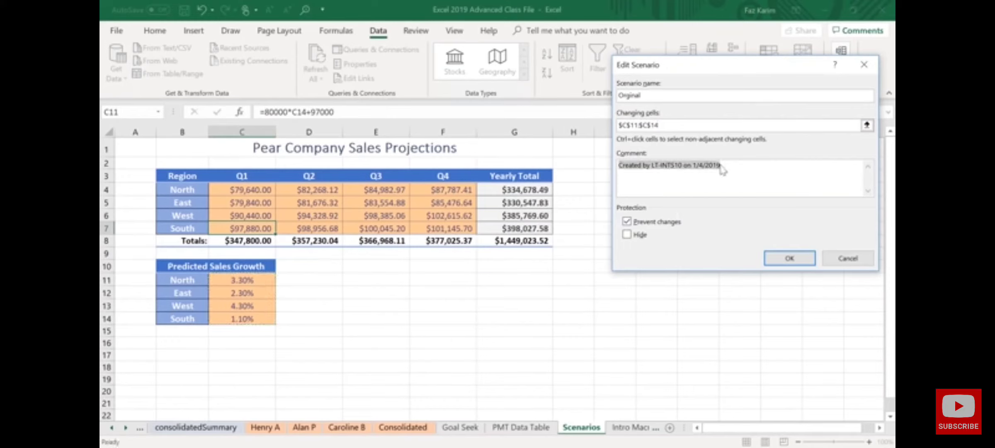
key("Delete")
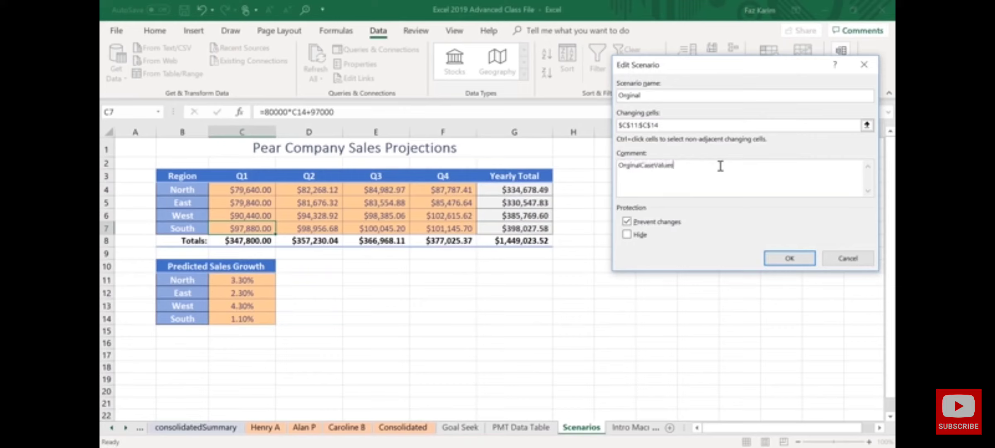
left_click(640, 165)
left_click(656, 165)
left_click(789, 258)
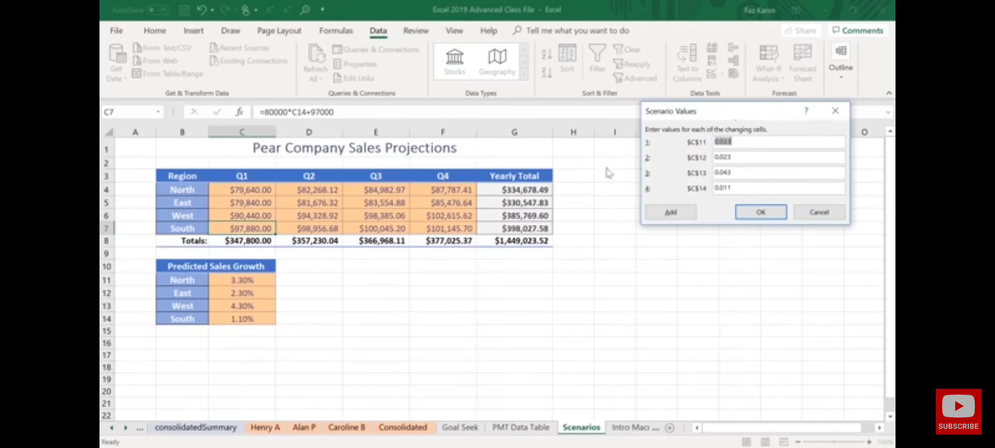
left_click(768, 219)
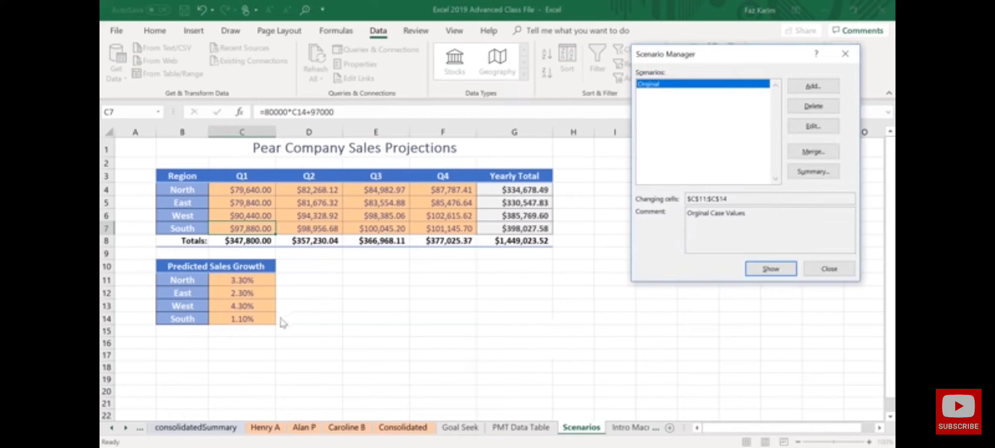
Close the Scenario Manager.
left_click_drag(137, 254, 294, 333)
key("Escape")
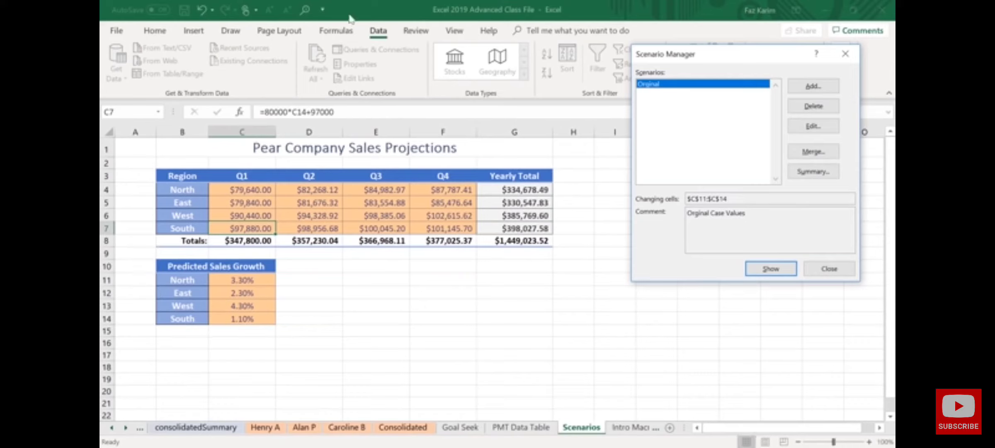
left_click_drag(732, 57, 730, 131)
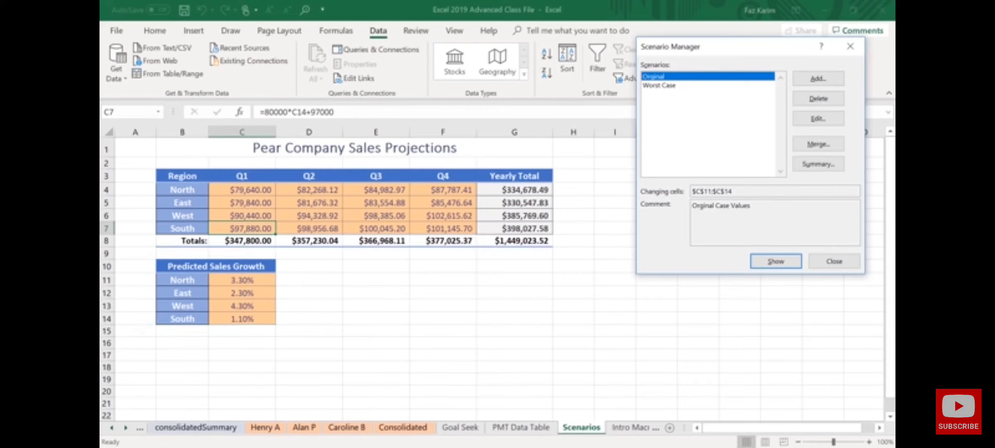
left_click(834, 261)
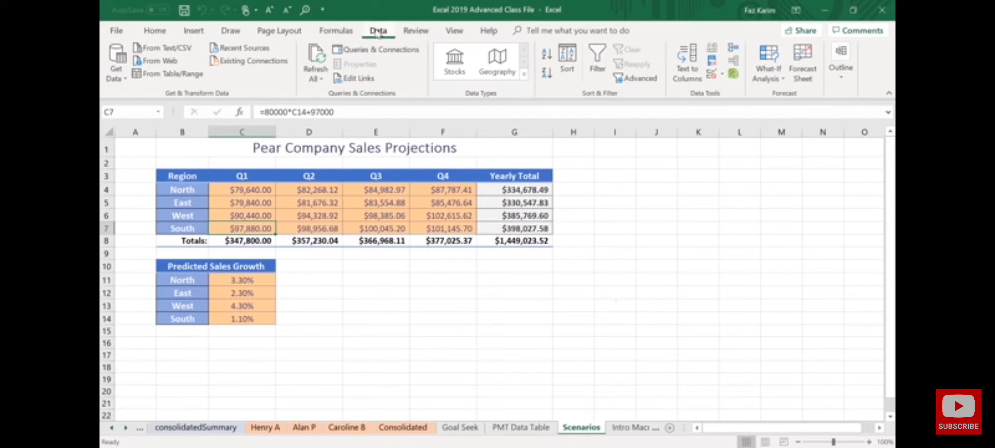
Reopen Scenario Manager and show the Worst Case scenario in the sales projections.
left_click(767, 73)
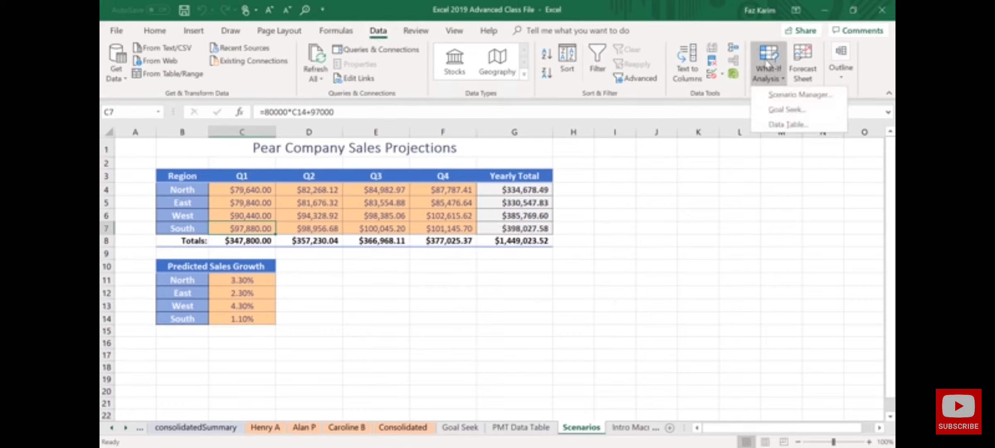
left_click(793, 95)
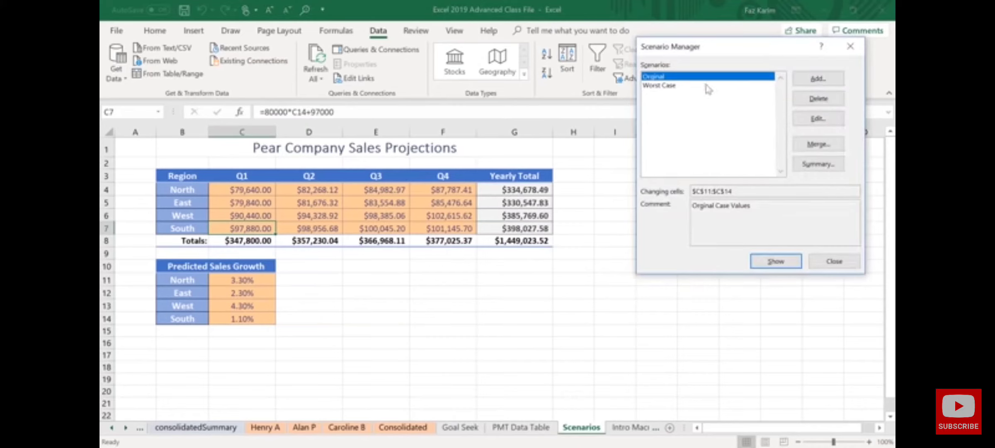
left_click(659, 85)
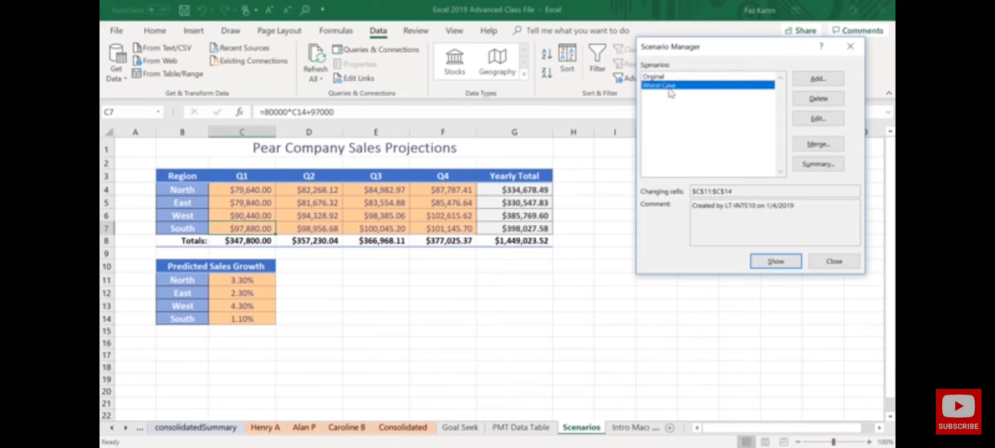
left_click(775, 261)
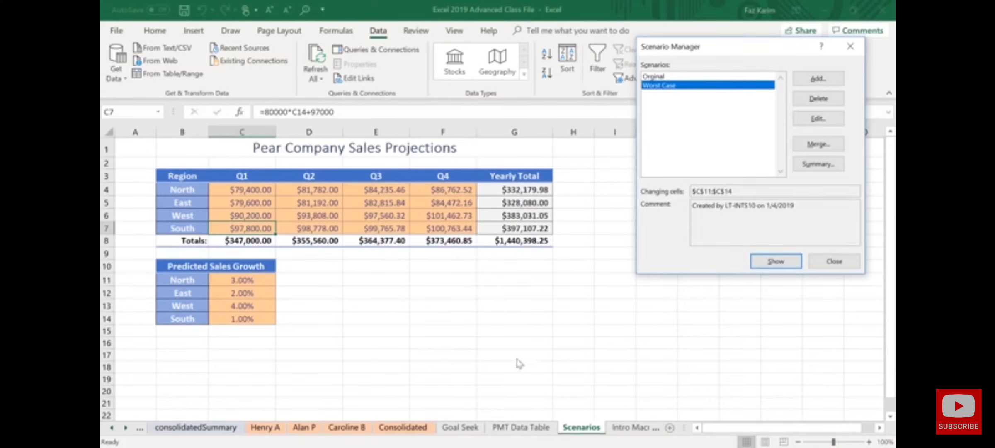
left_click_drag(274, 279, 339, 278)
mouse_move(286, 294)
left_mouse_down()
mouse_move(322, 290)
mouse_move(308, 305)
mouse_move(331, 316)
left_mouse_up()
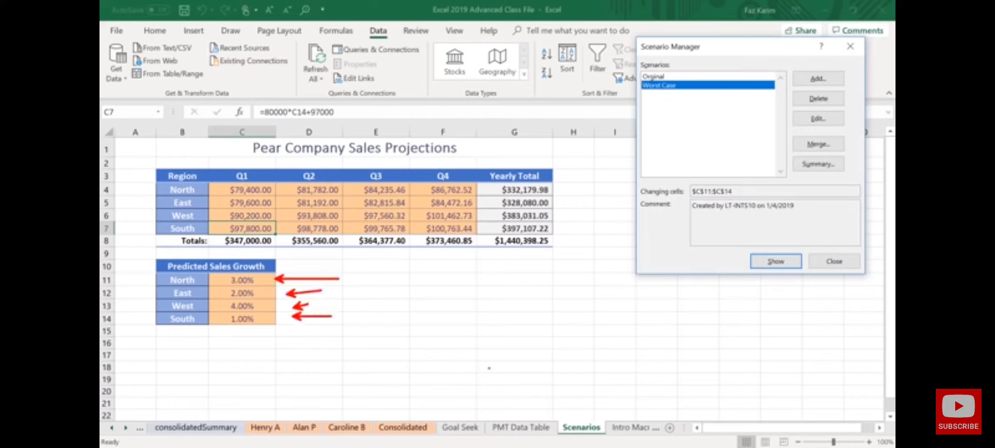
mouse_move(140, 162)
left_mouse_down()
mouse_move(377, 253)
mouse_move(558, 254)
left_mouse_up()
left_click_drag(557, 198, 598, 169)
key("Escape")
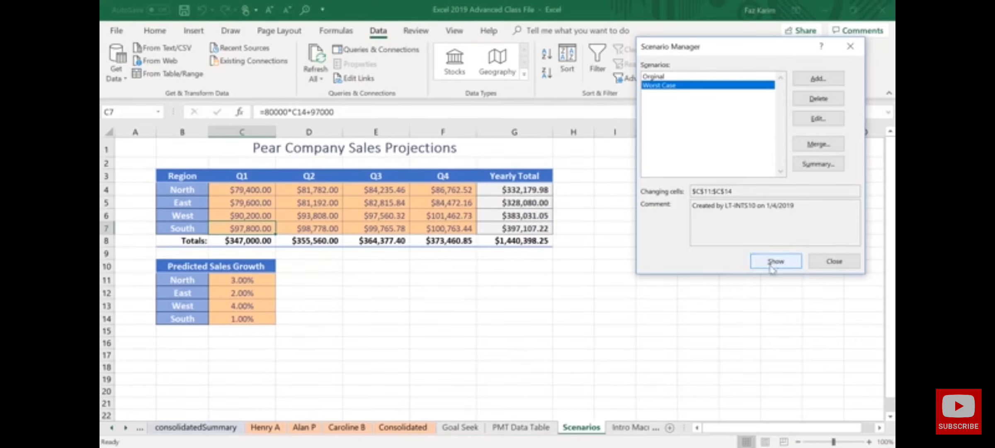
Show the "Orginal" scenario to restore the initial growth rates, and close Scenario Manager.
left_click(644, 76)
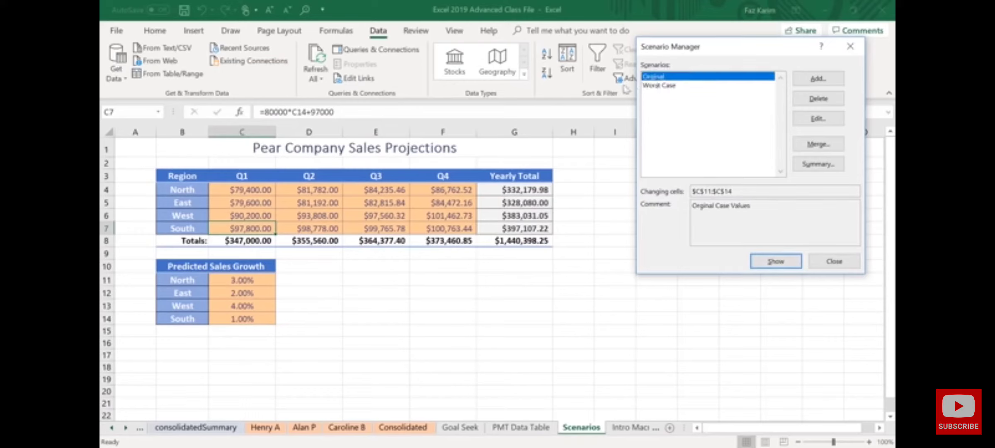
left_click(773, 262)
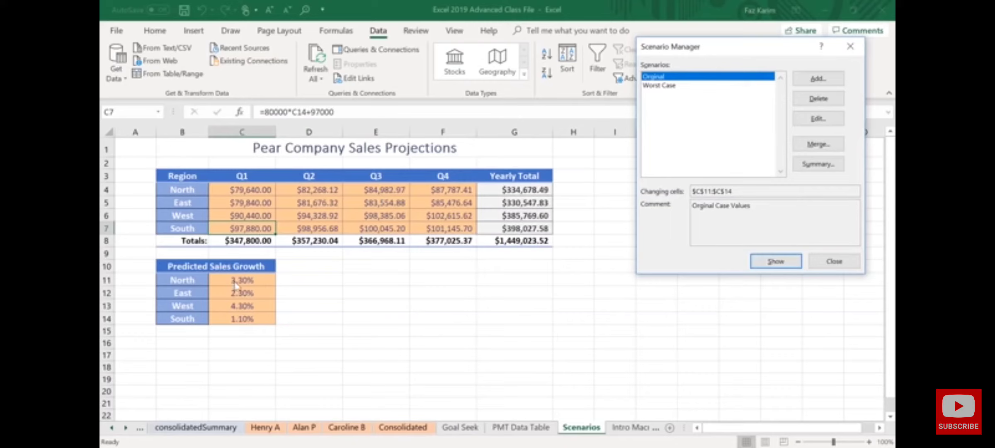
left_click(841, 262)
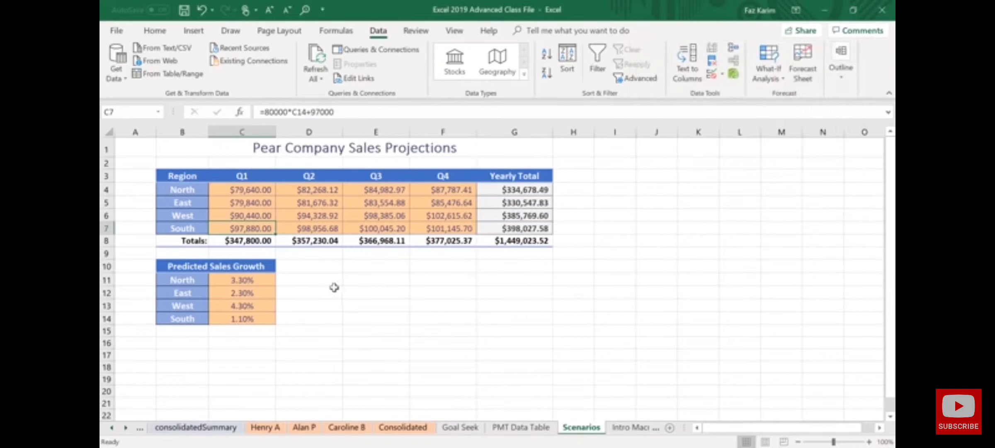
mouse_move(140, 254)
left_mouse_down()
mouse_move(330, 316)
mouse_move(306, 339)
mouse_move(361, 288)
left_mouse_up()
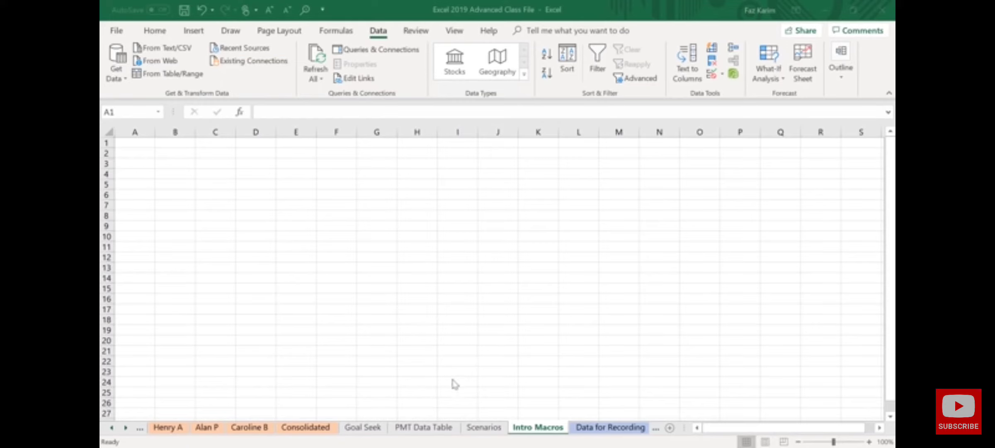
Enable the Developer tab among the main ribbon tabs in the Excel options.
left_click(114, 33)
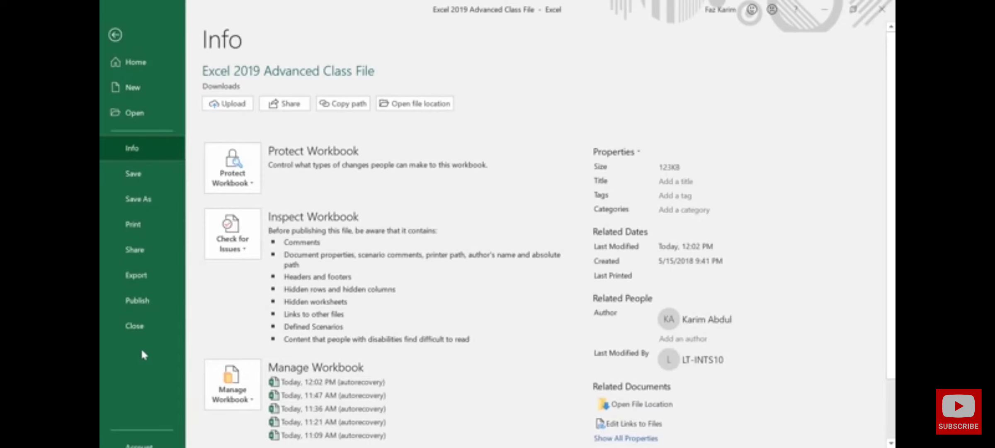
scroll(150, 358, "down", 3)
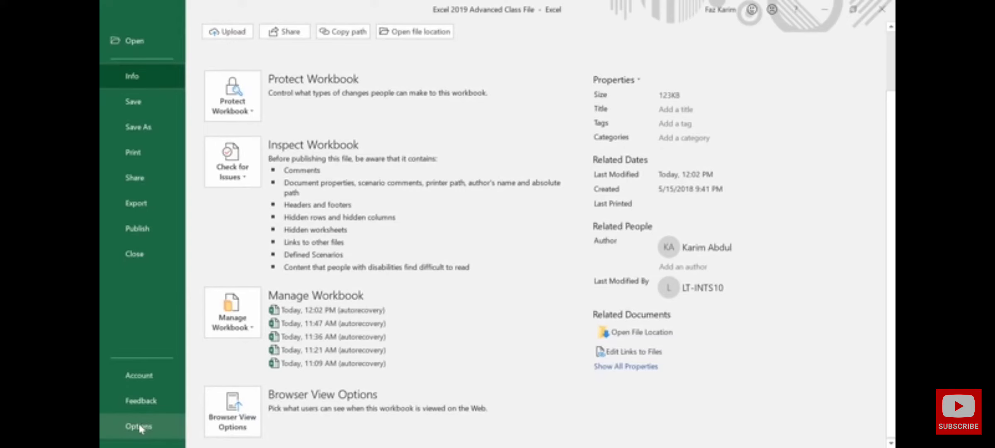
left_click(143, 427)
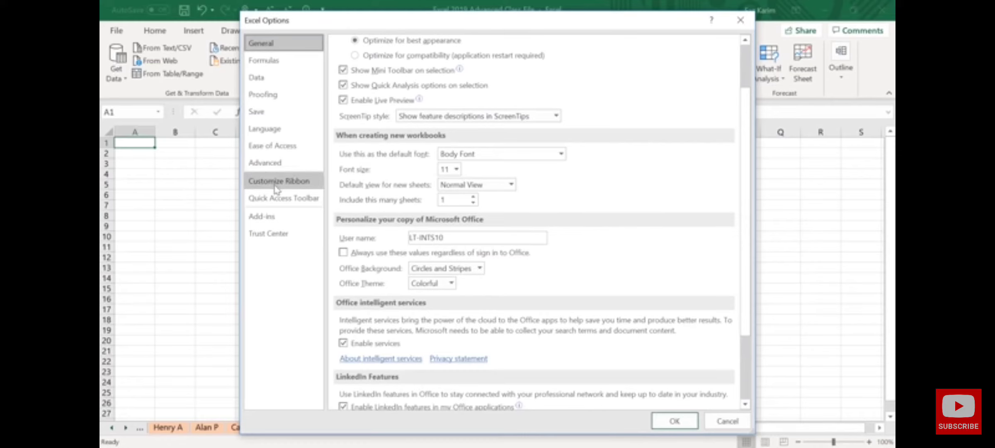
left_click(275, 184)
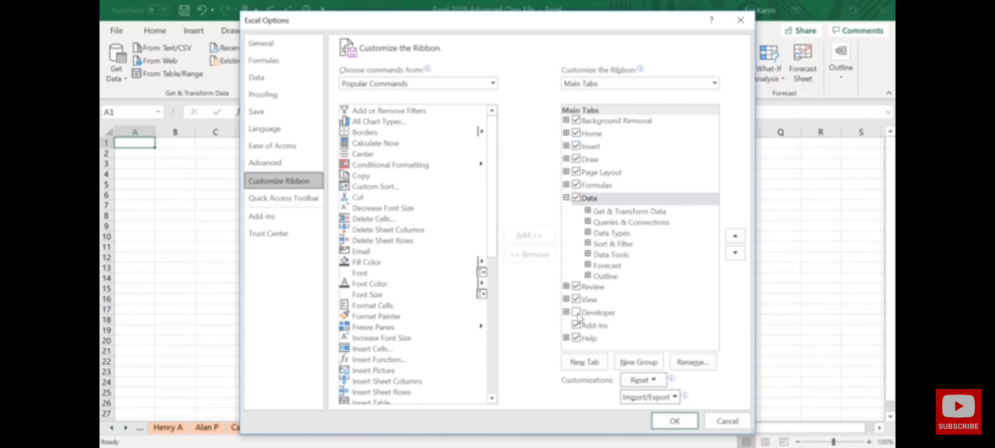
left_click(577, 313)
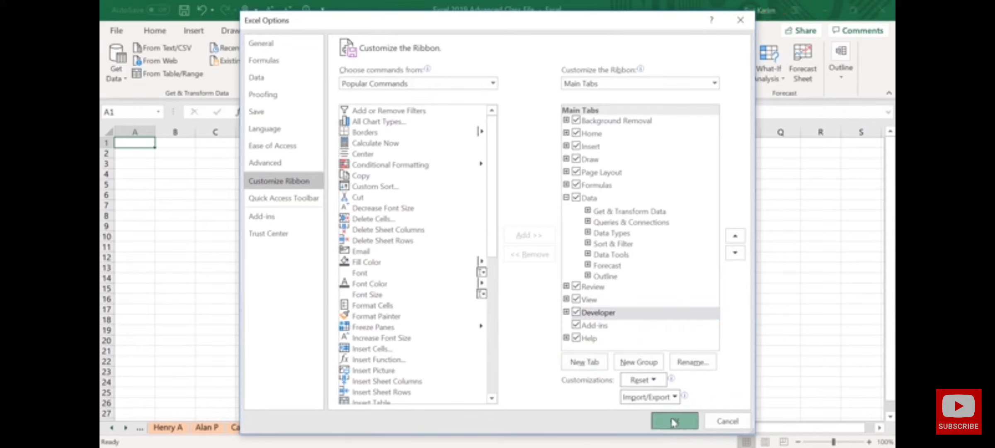
left_click(674, 420)
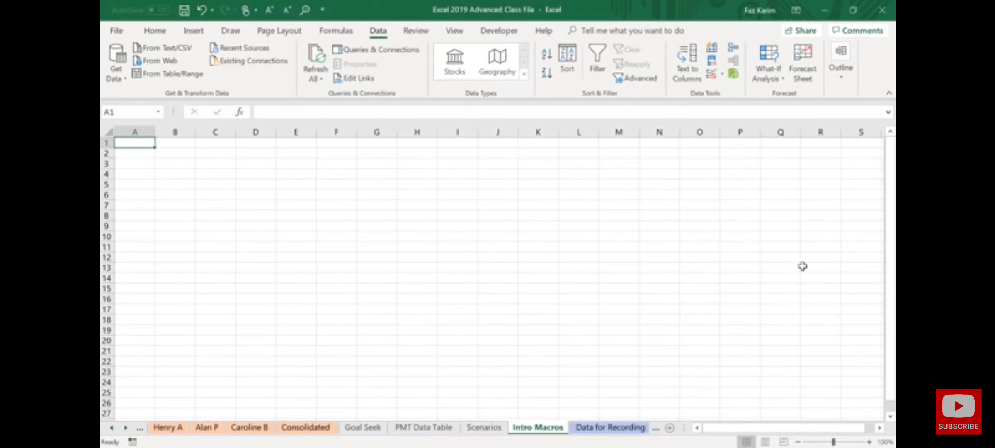
Turn on Use Relative References for macro recording, with cell A1 of the Intro Macros sheet active.
left_click(501, 35)
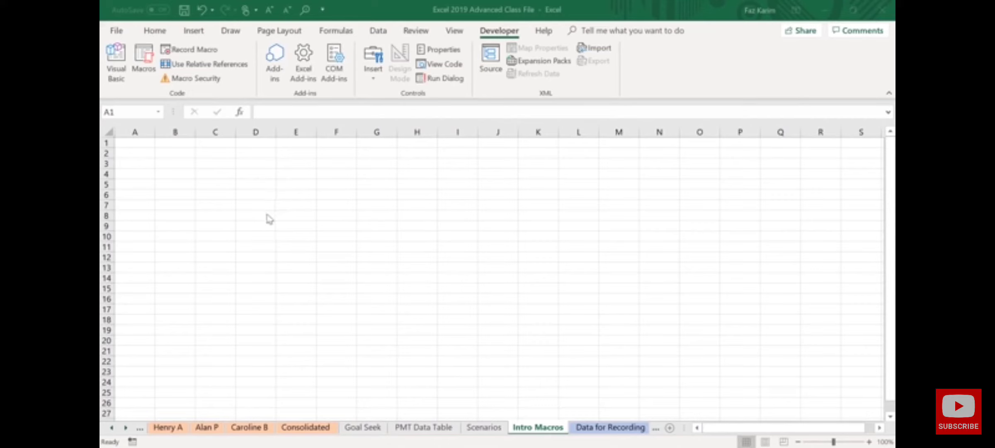
mouse_move(158, 141)
left_mouse_down()
mouse_move(190, 138)
mouse_move(168, 162)
mouse_move(187, 160)
left_mouse_up()
key("Escape")
left_click_drag(150, 57, 261, 73)
key("Escape")
left_click(209, 64)
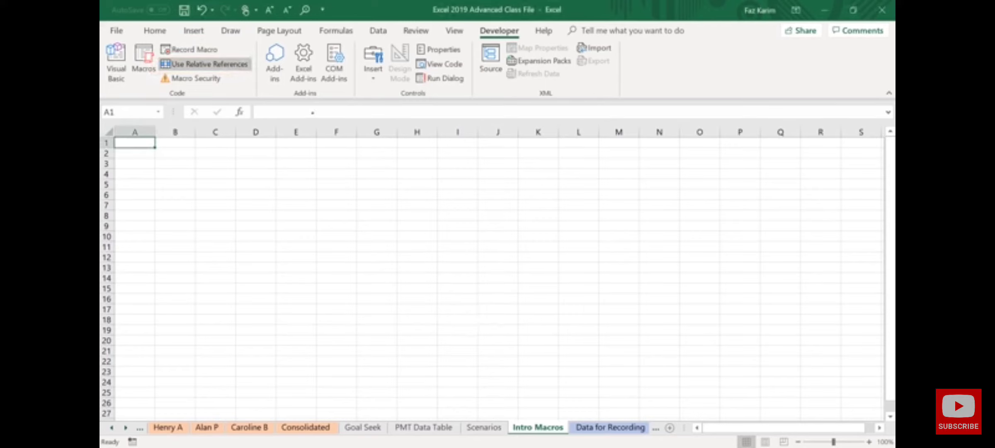
left_click_drag(251, 73, 294, 102)
key("Escape")
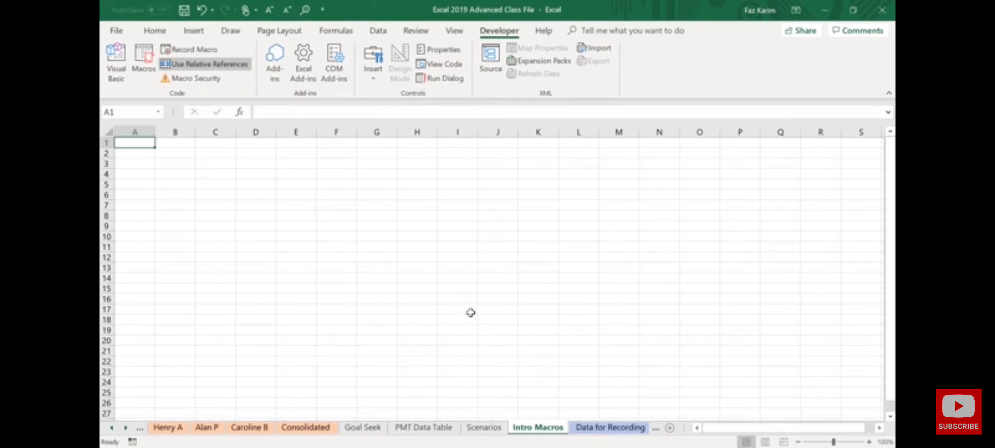
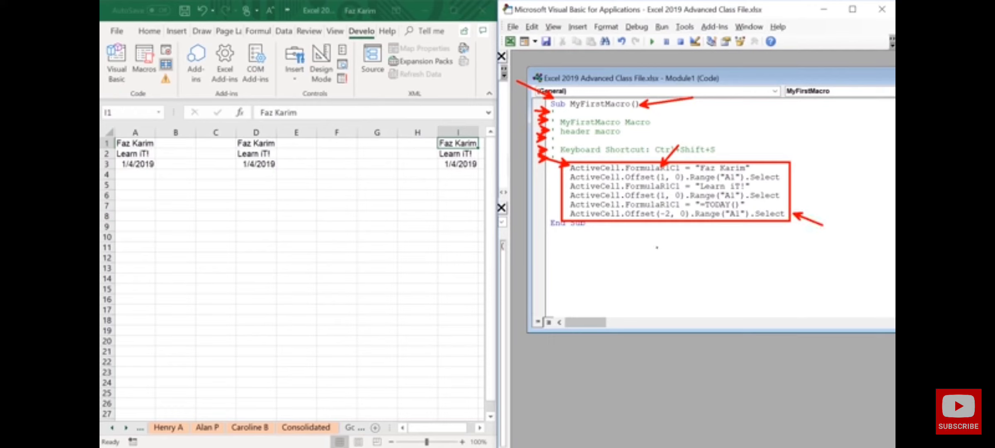
Close the Visual Basic editor window showing the MyFirstMacro code.
mouse_move(749, 205)
left_mouse_down()
mouse_move(777, 200)
mouse_move(772, 172)
left_mouse_up()
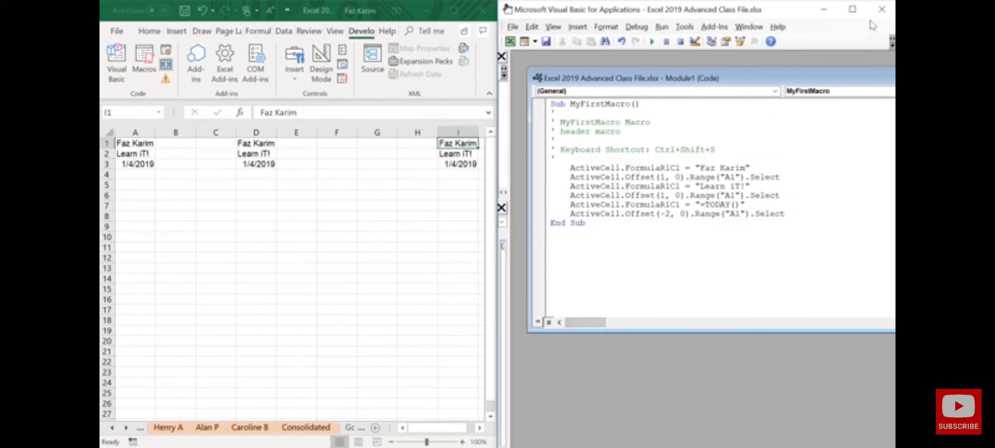
left_click(882, 11)
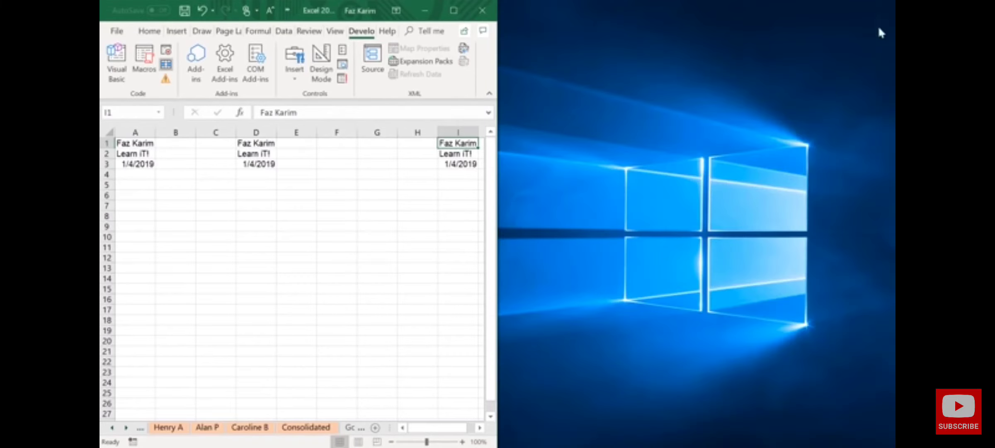
Insert a form-control button across columns K to N, about rows 2 to 6, and assign MyFirstMacro to it.
left_click(454, 10)
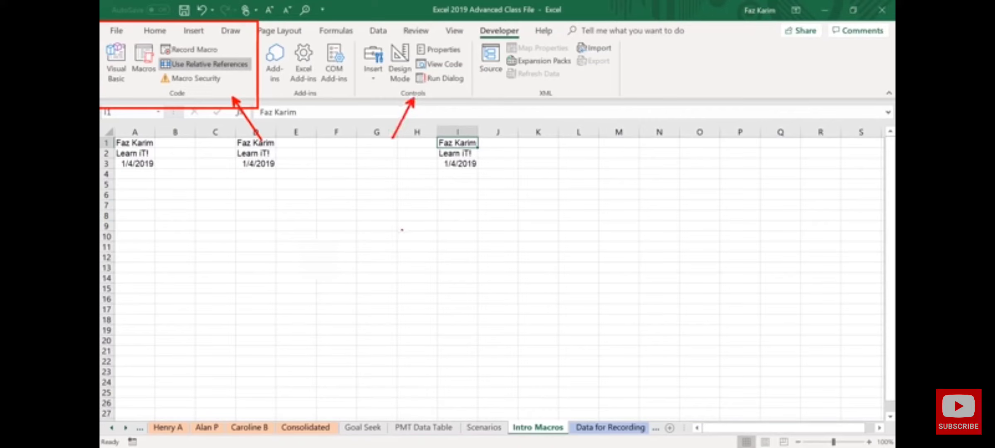
left_click(374, 79)
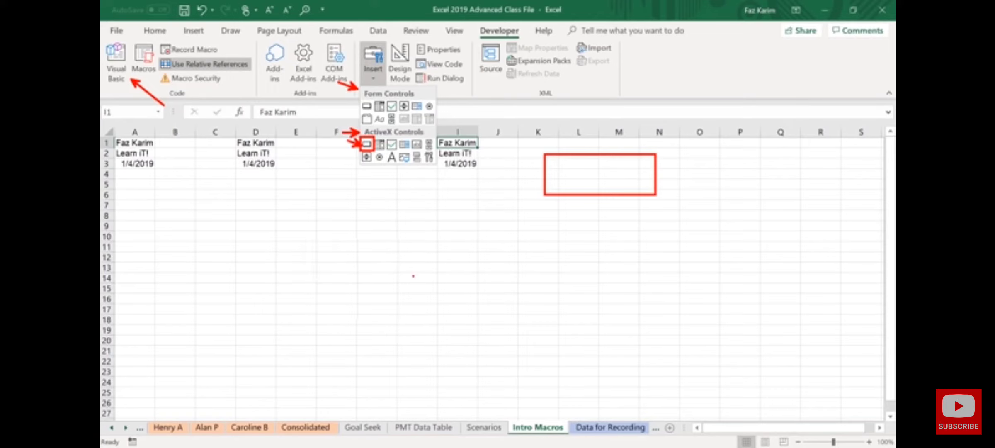
left_click(373, 63)
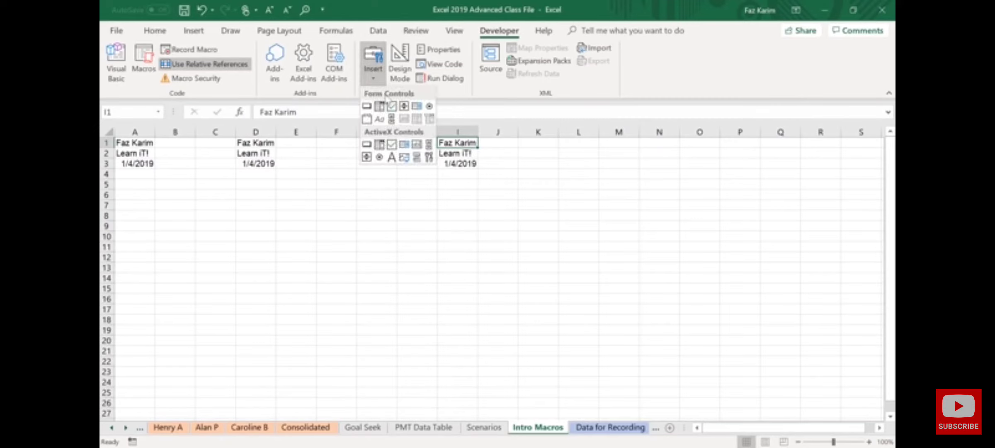
left_click(366, 105)
left_click_drag(541, 153, 668, 205)
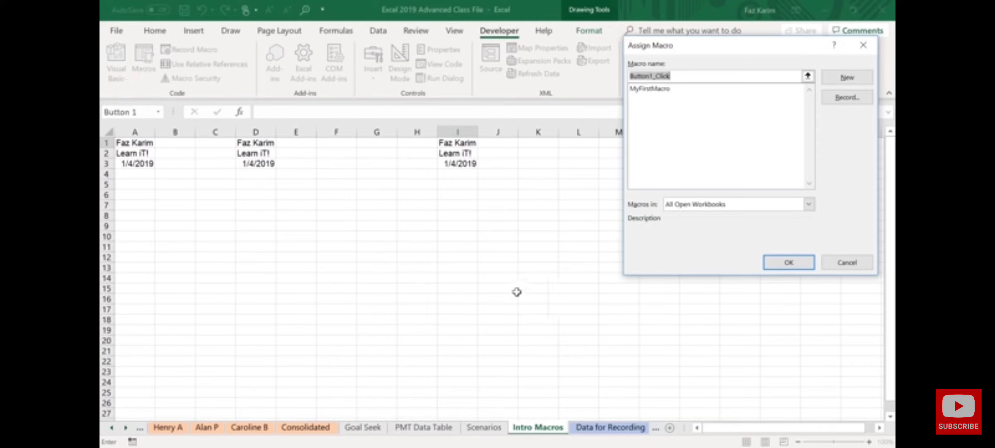
left_click(660, 90)
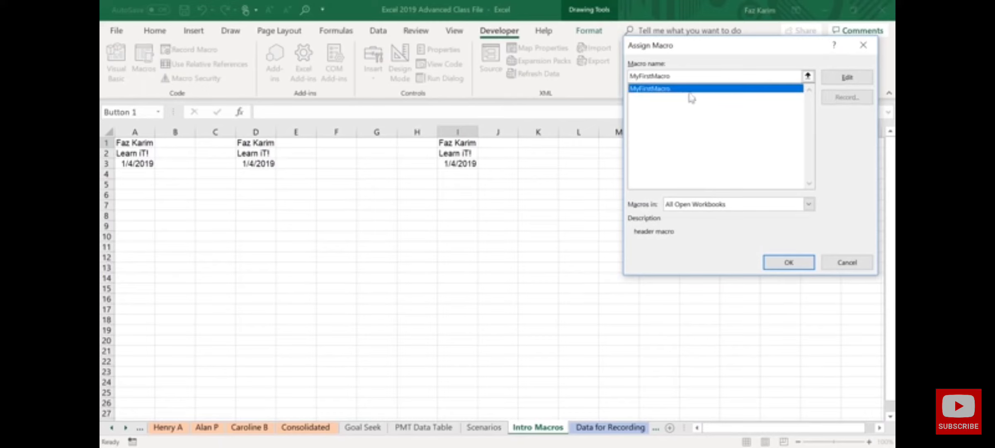
left_click(788, 262)
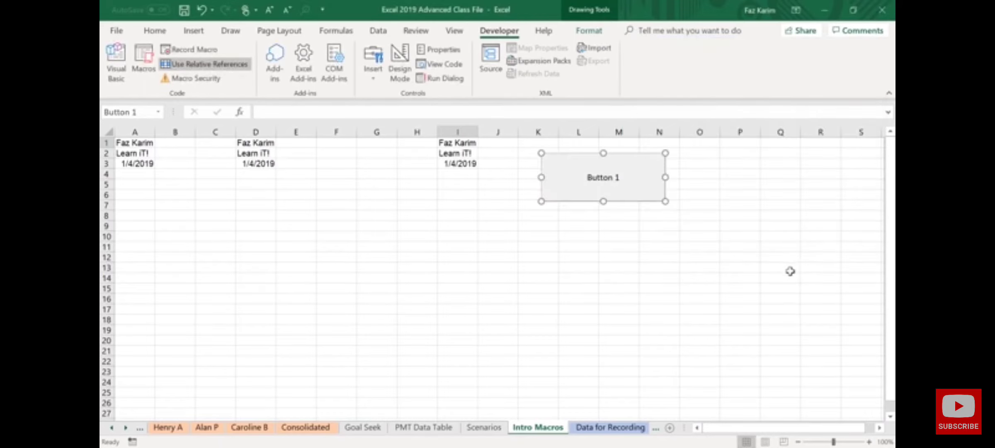
Replace the new button's caption with "Header".
left_click(590, 178)
left_click_drag(589, 176, 622, 179)
key("BackSpace")
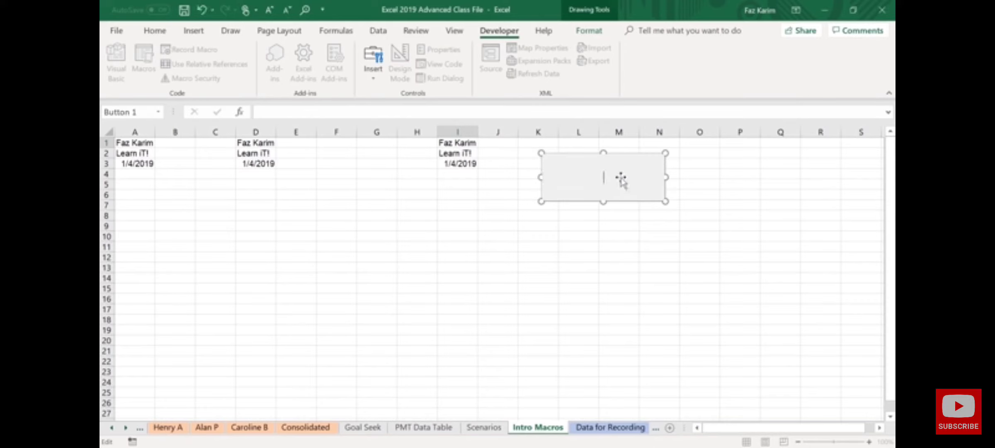
type("Header")
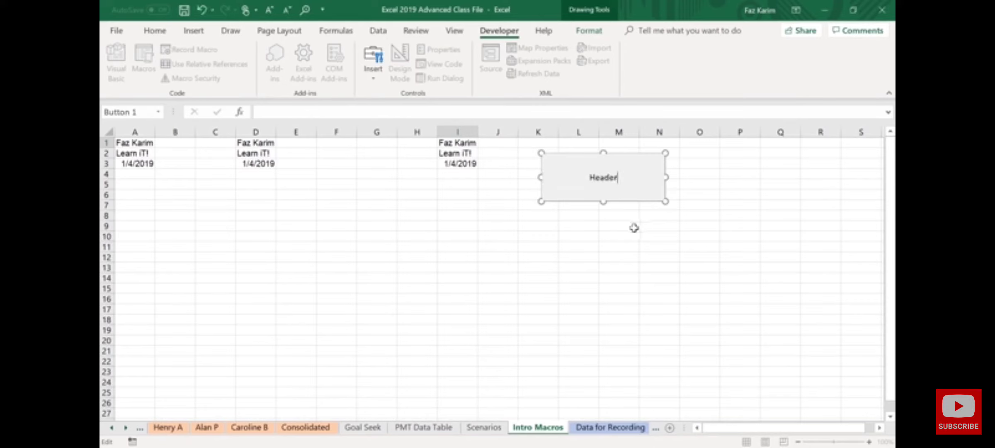
Run the macro from the Header button at cell O11 and again at cell G15.
left_click(691, 245)
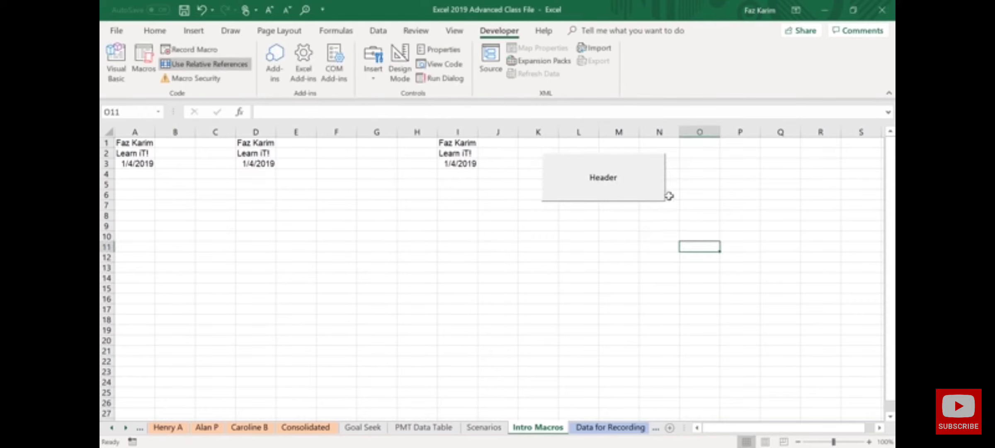
left_click(629, 191)
left_click(375, 288)
left_click(641, 197)
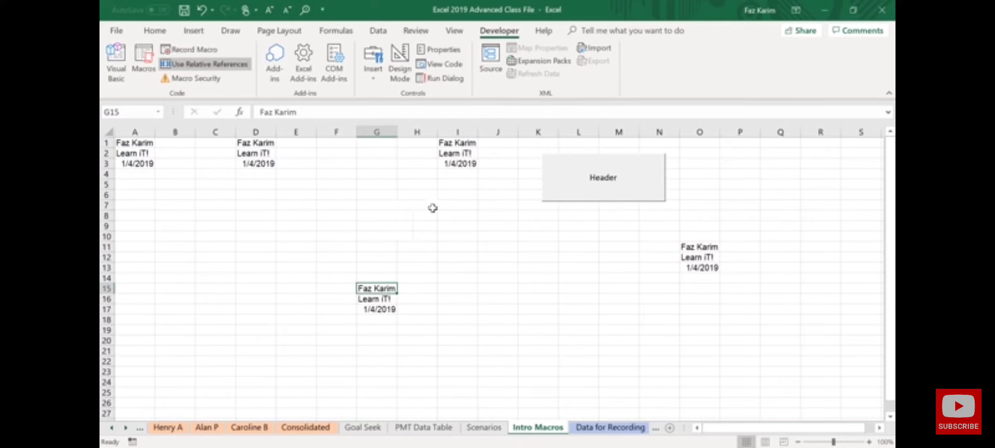
Widen the Header button slightly and reposition it across columns L to P in the first rows of the sheet.
right_click(557, 193)
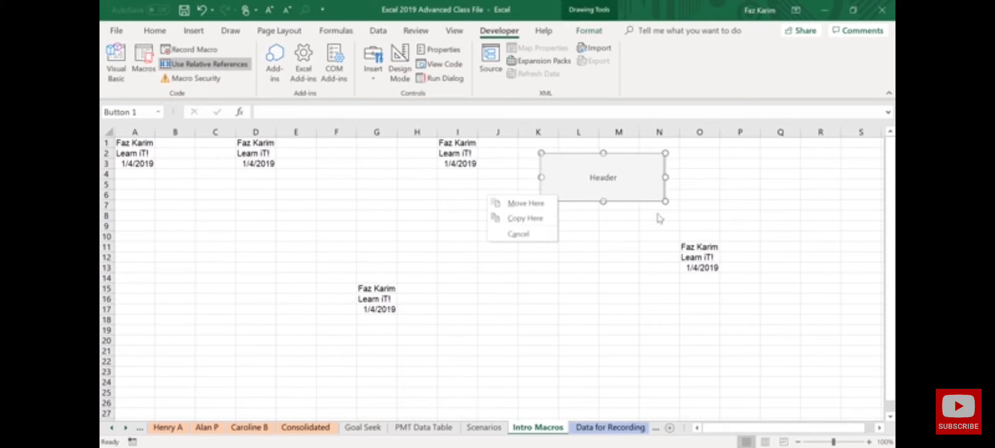
left_click(664, 201)
mouse_move(665, 201)
left_mouse_down()
mouse_move(591, 177)
mouse_move(682, 202)
left_mouse_up()
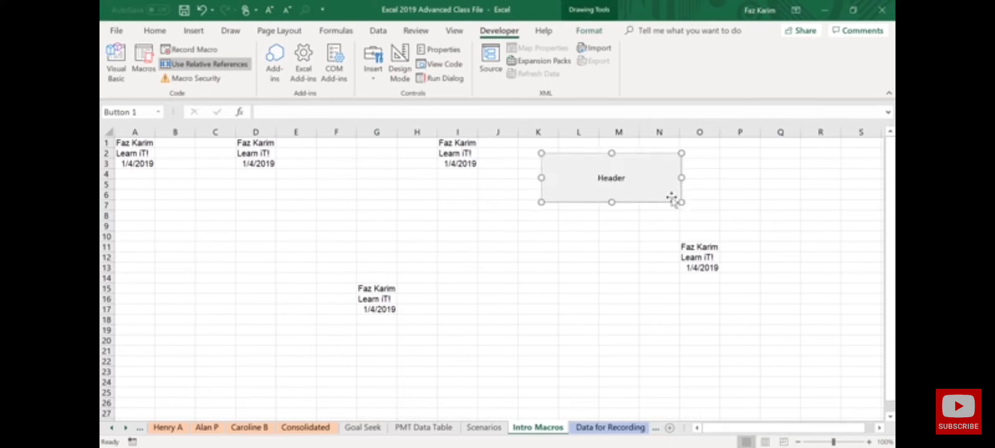
left_click_drag(681, 168, 879, 154)
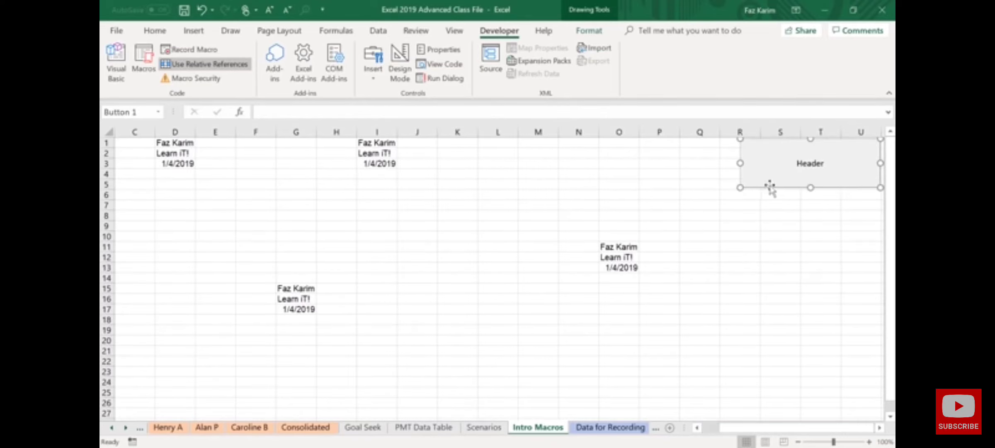
left_click_drag(765, 188, 536, 192)
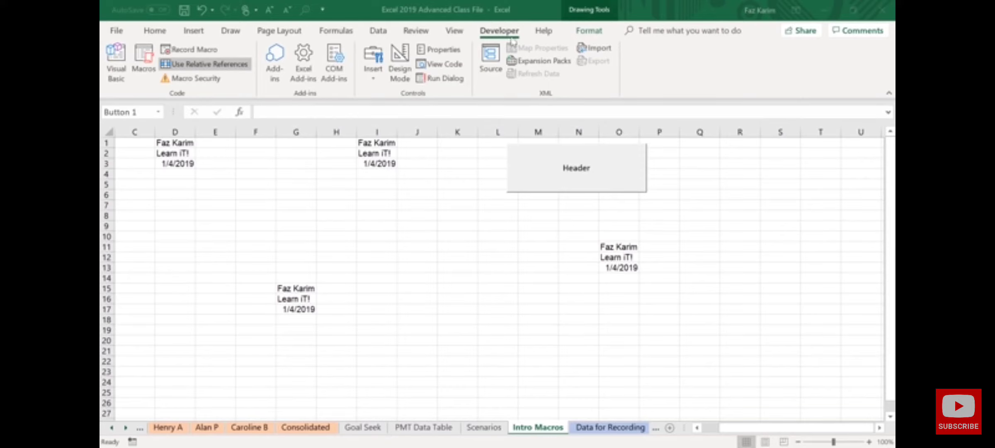
Add a new custom ribbon tab after Developer in the Excel options and name it "My Macro's".
left_click(123, 32)
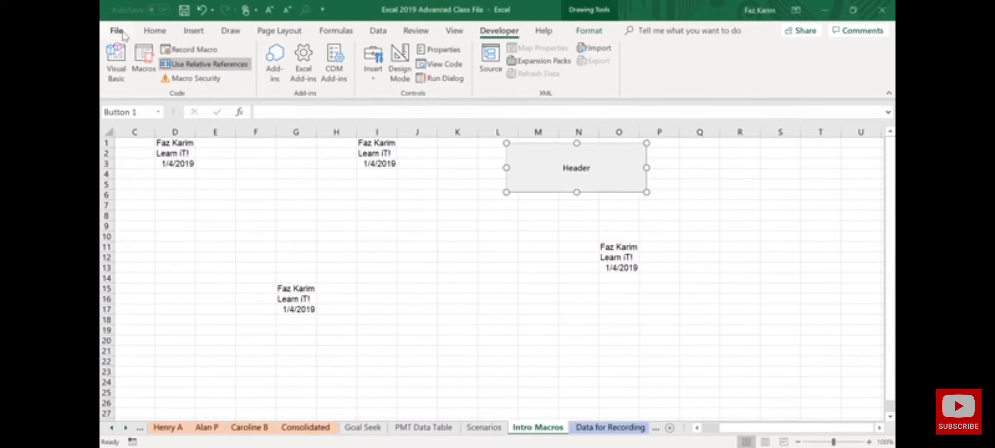
left_click(123, 34)
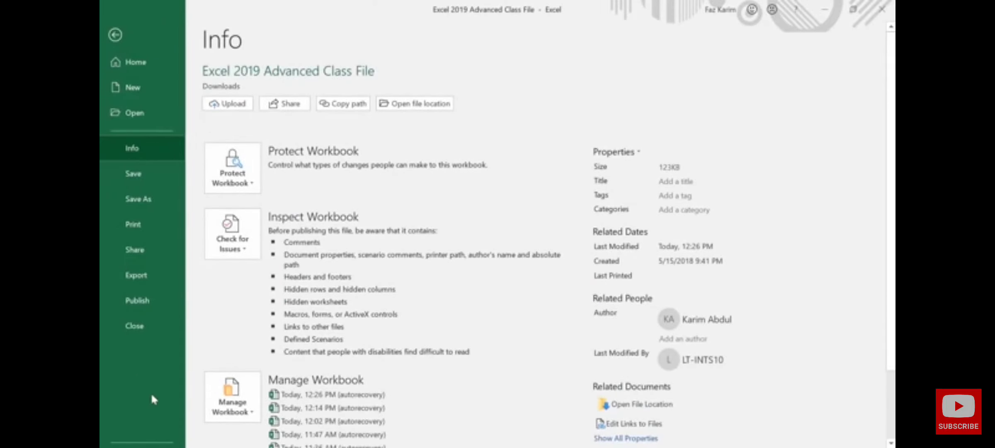
scroll(154, 400, "down", 3)
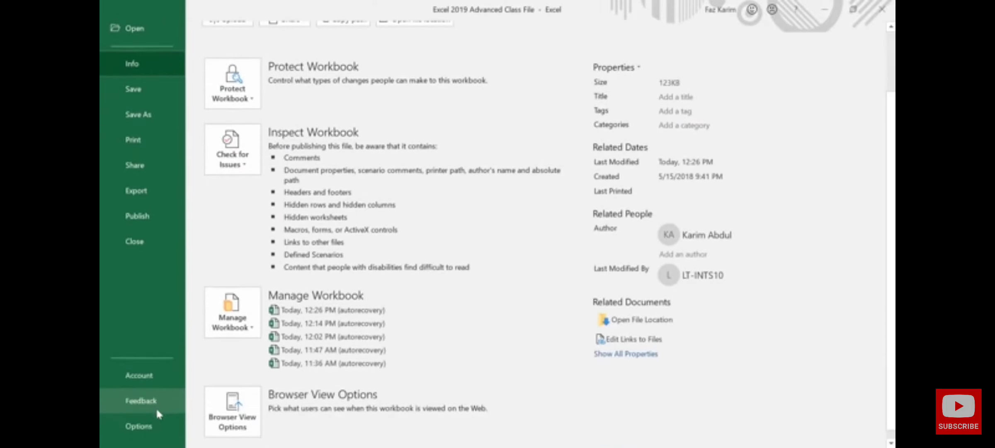
left_click(140, 427)
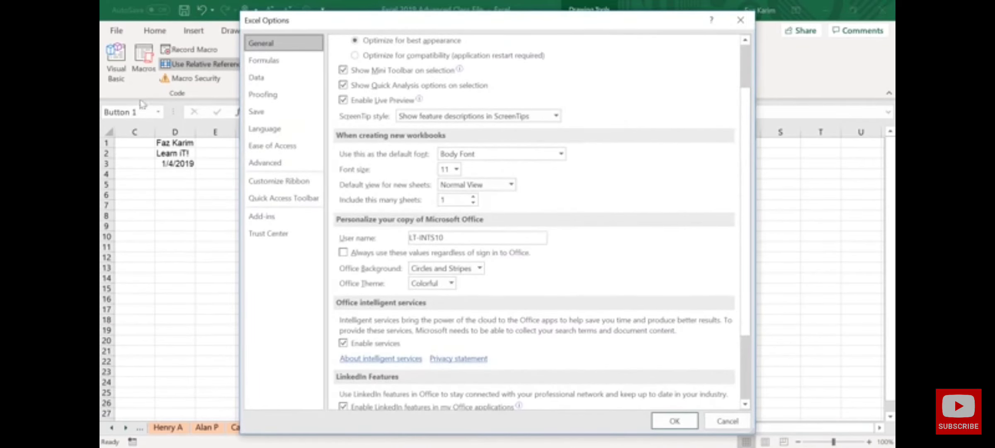
left_click(257, 184)
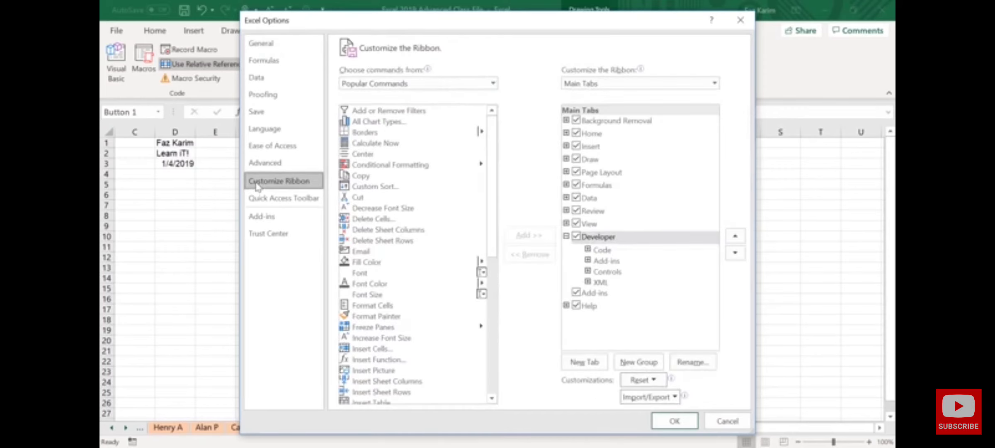
left_click_drag(411, 20, 436, 9)
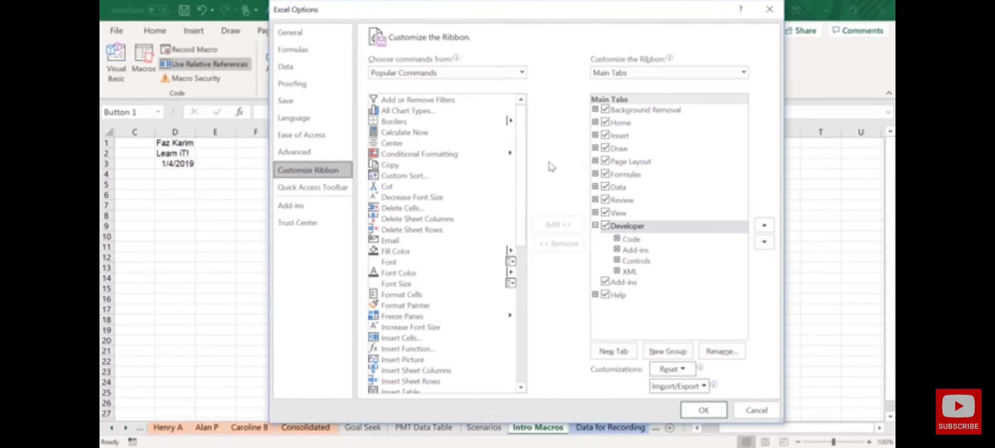
left_click(614, 352)
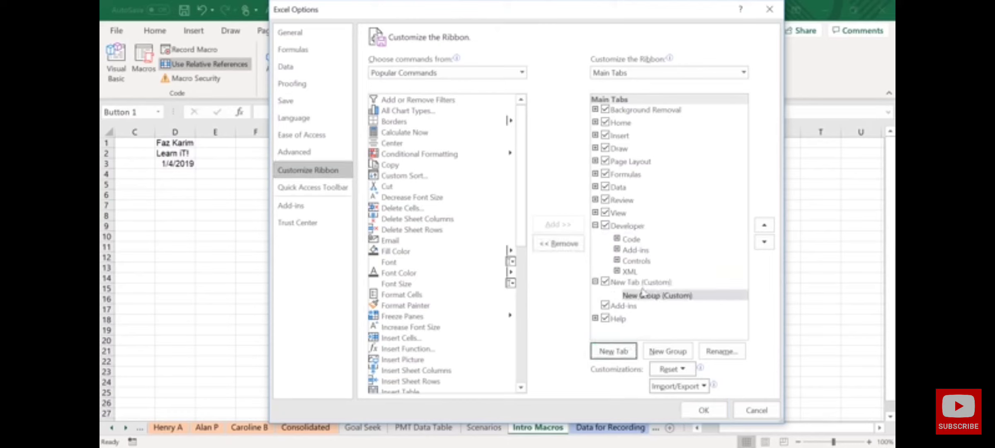
left_click(659, 284)
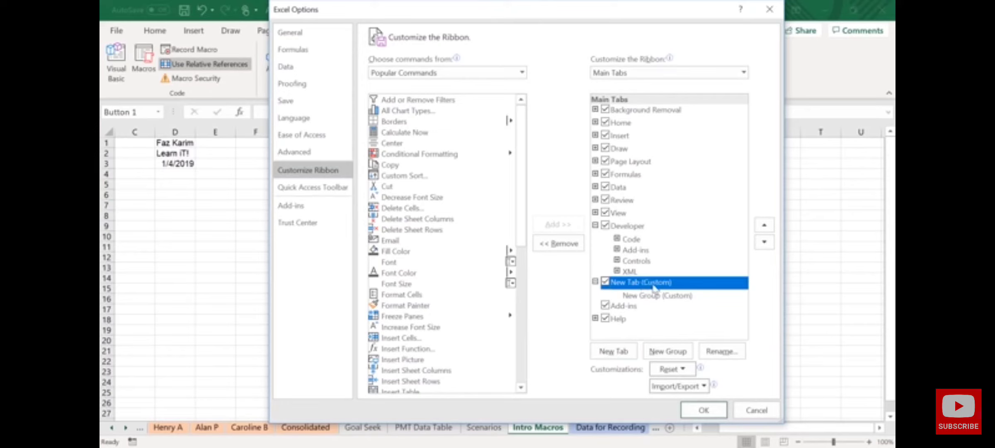
left_click(724, 351)
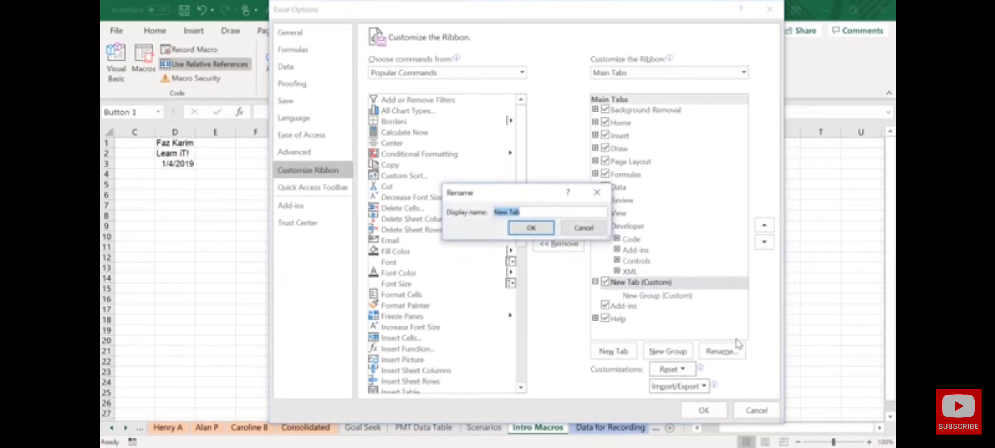
key("BackSpace")
left_click(531, 229)
Rename the new group inside the My Macro's tab as "Macro's".
left_click(643, 295)
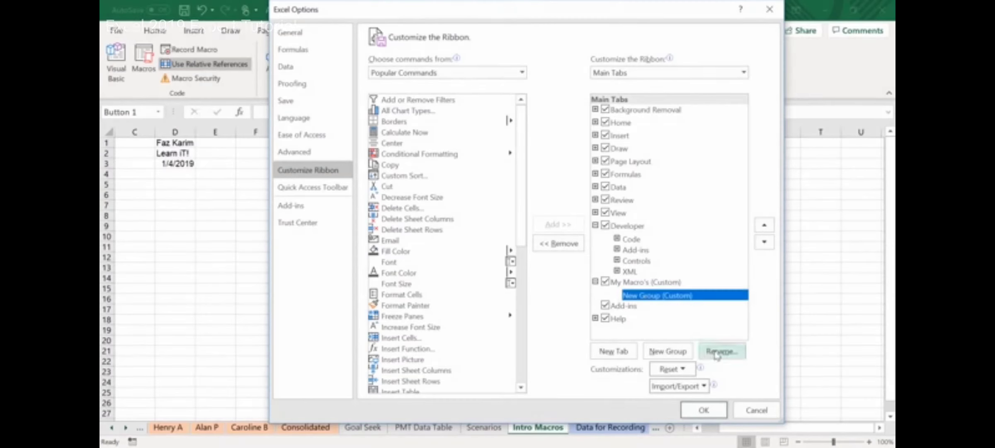
left_click(721, 351)
key("BackSpace")
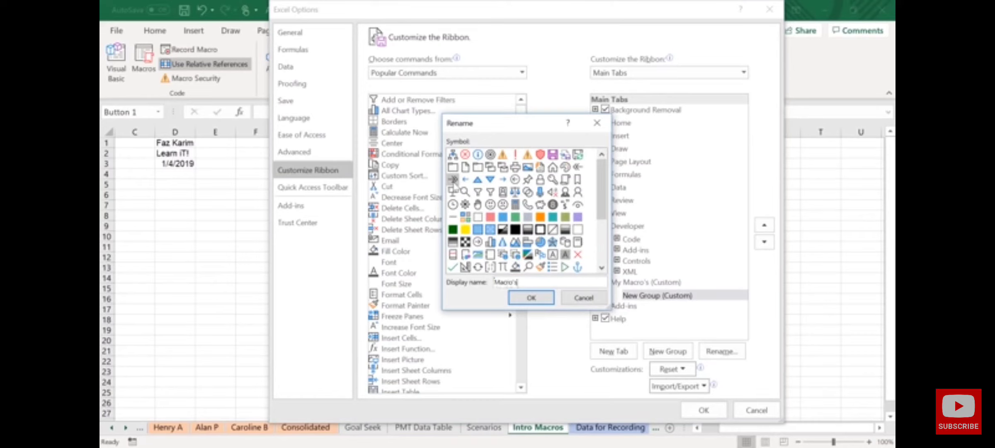
left_click(532, 299)
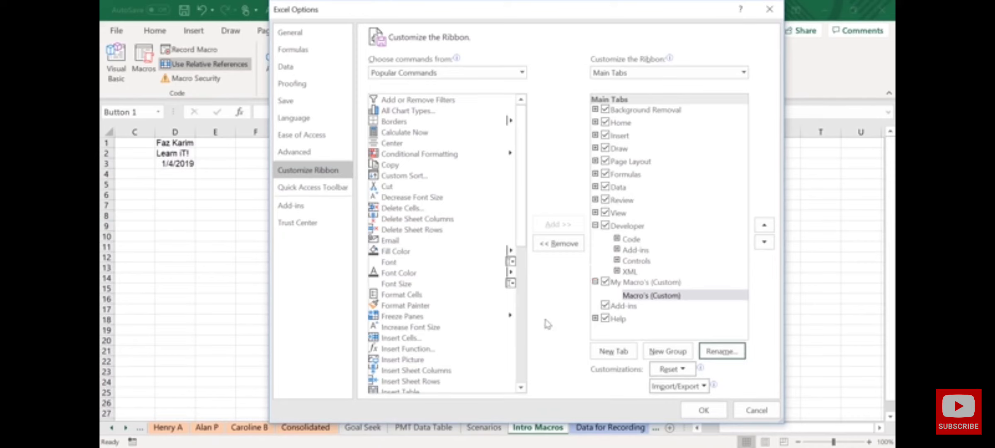
Add MyFirstMacro from the available macros to the Macro's custom group.
left_click(523, 78)
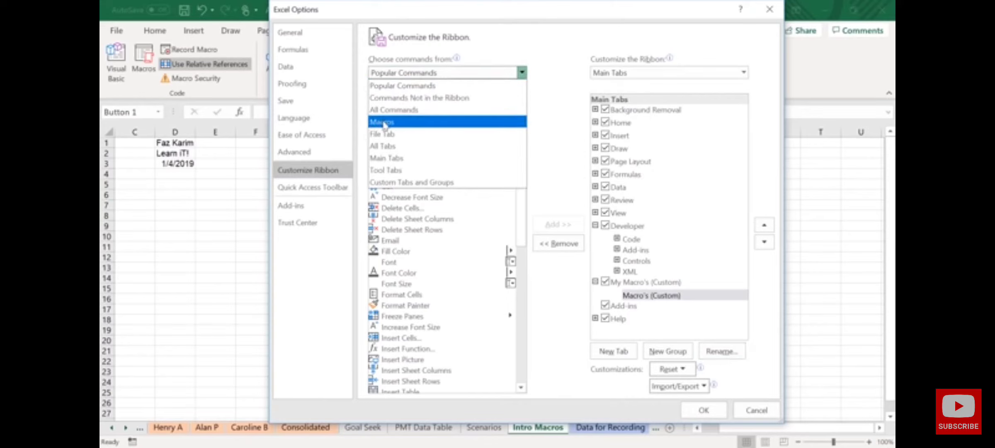
left_click(399, 123)
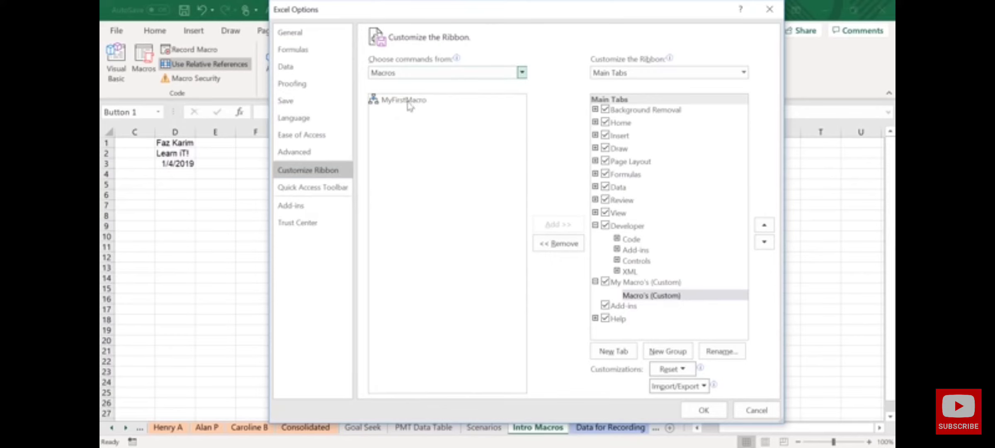
left_click(407, 101)
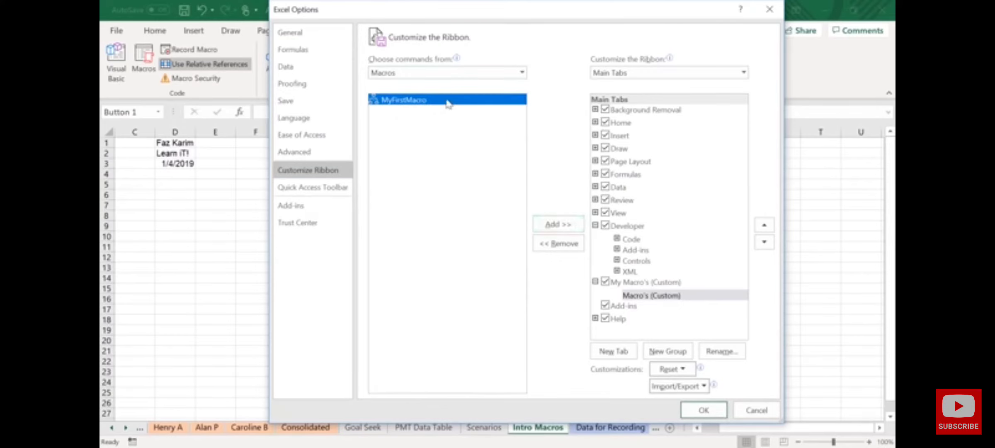
left_click(558, 224)
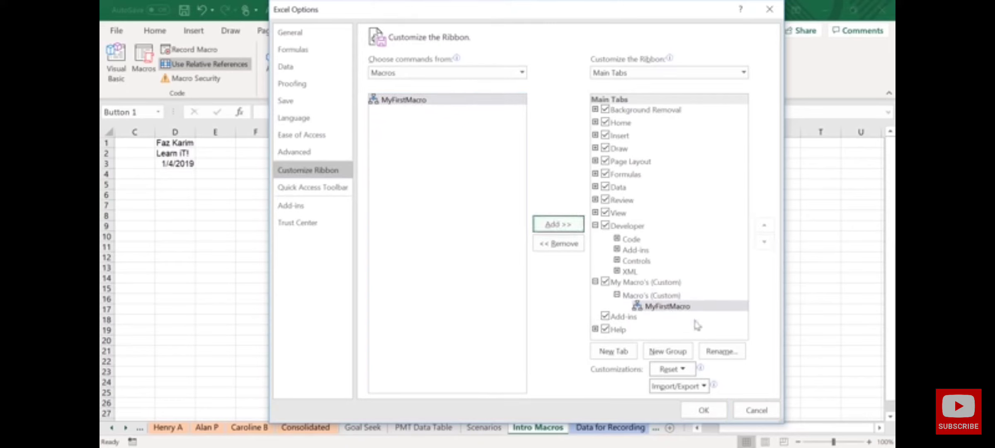
Give the MyFirstMacro ribbon command the blank page symbol and the display name "Header", and apply the ribbon customization.
left_click(721, 352)
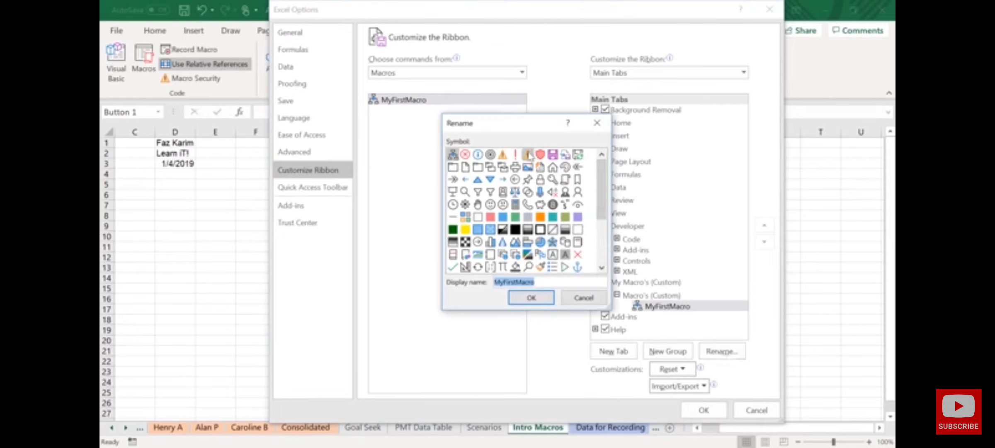
left_click(465, 166)
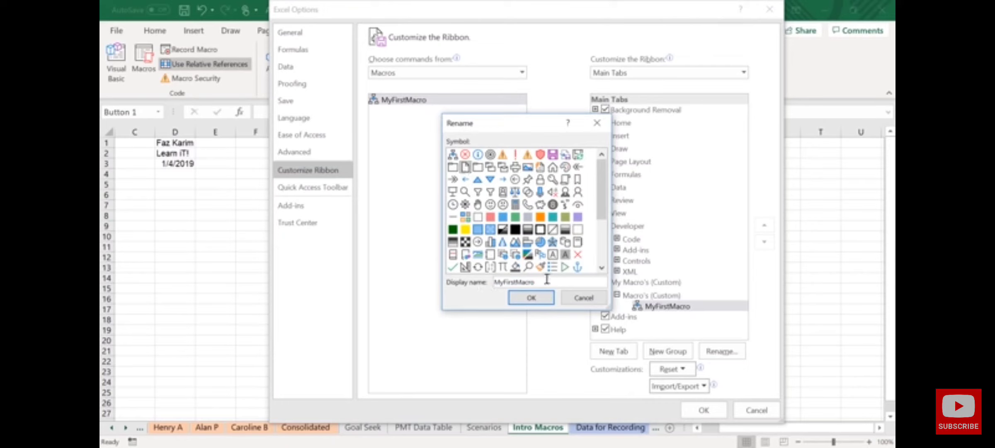
left_click_drag(539, 282, 491, 282)
key("BackSpace")
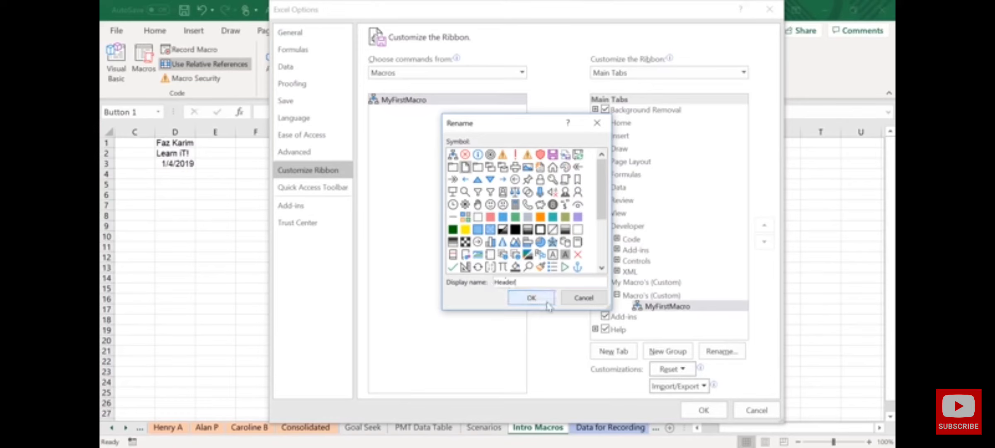
left_click(531, 297)
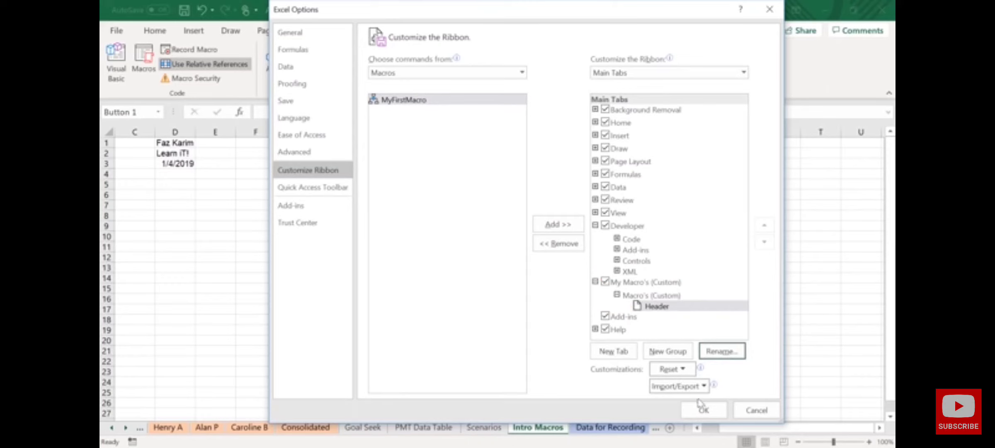
left_click(704, 409)
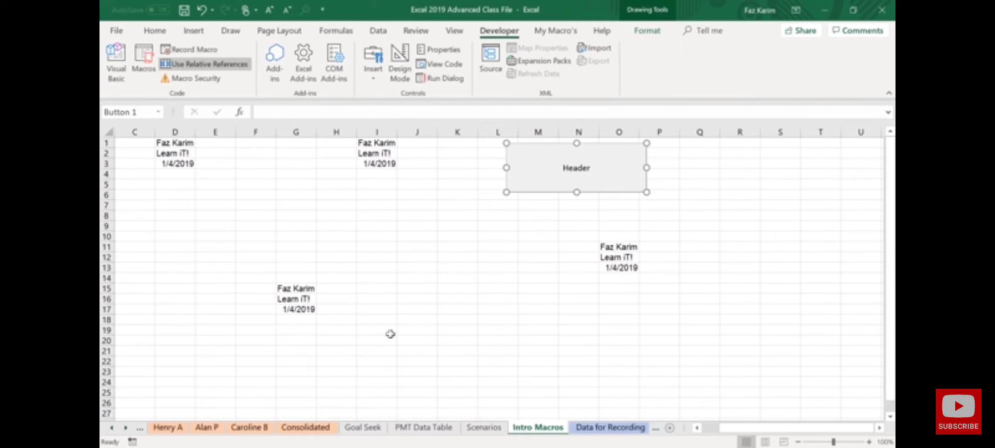
Run the custom Header ribbon command with cell F6 selected on the Intro Macros sheet.
left_click(544, 34)
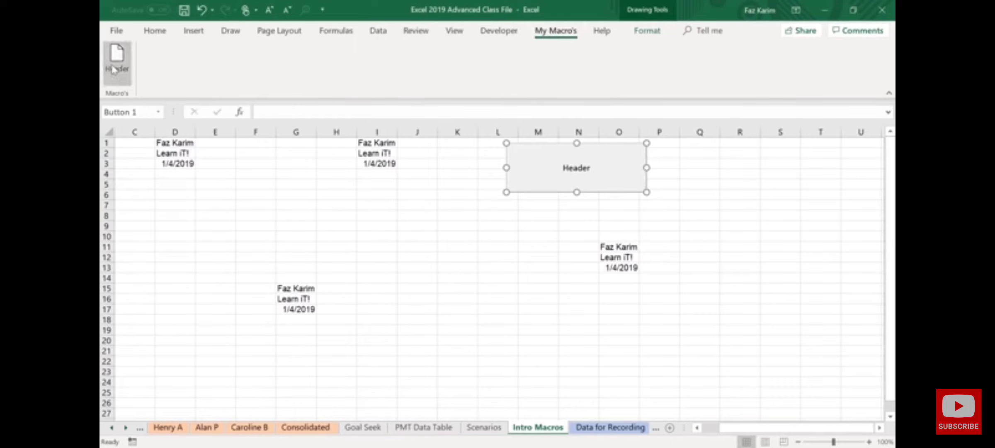
left_click(257, 193)
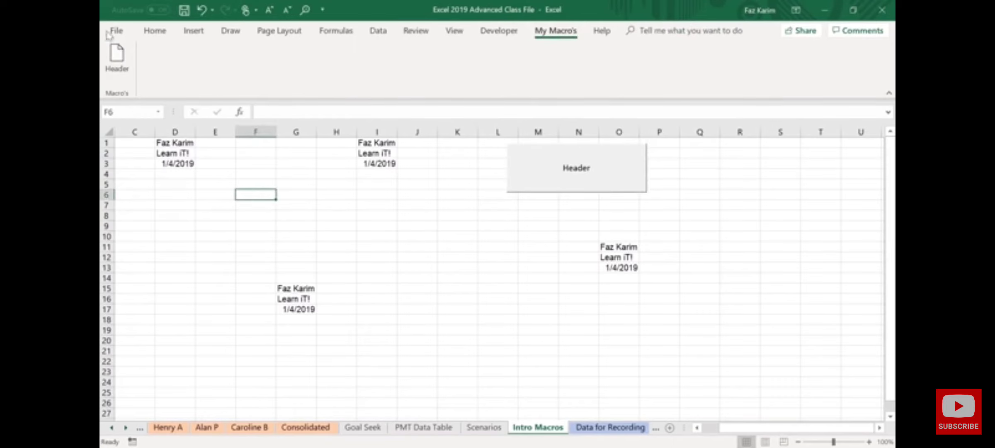
left_click(115, 55)
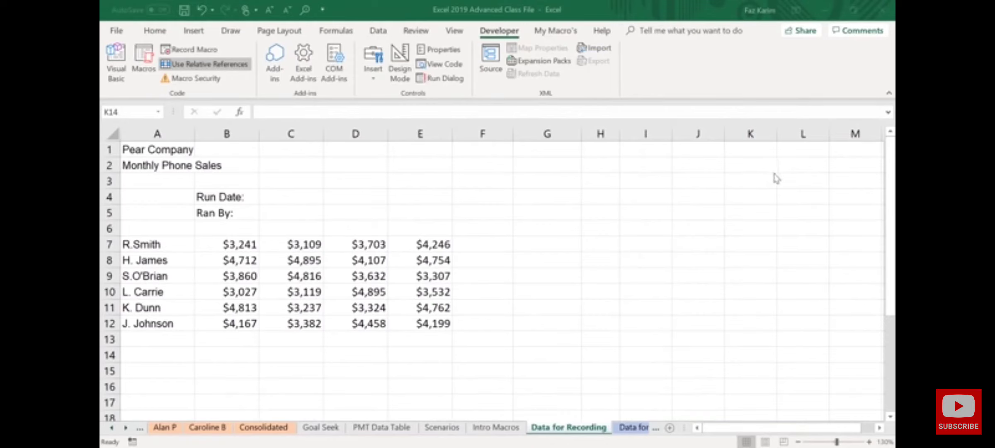
Look through the Data for Running, More Data and Final Run sheets and compare their layout and row extents with Data for Recording.
left_click(575, 33)
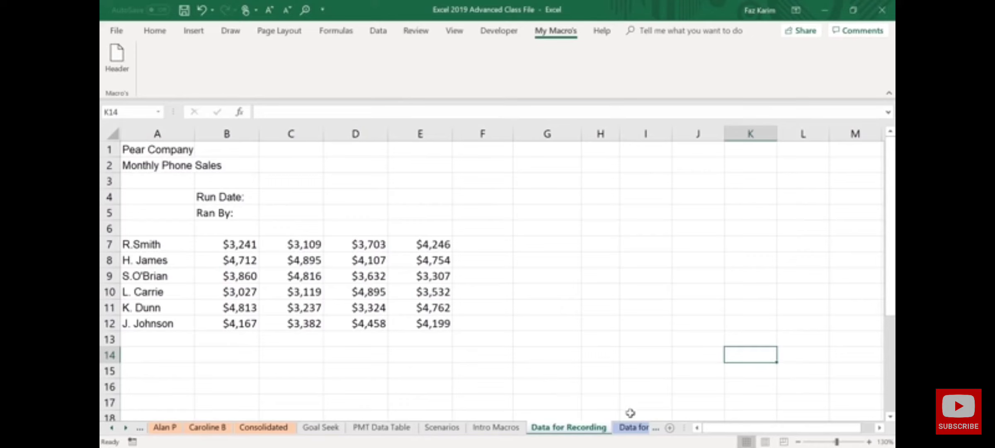
left_click(635, 429)
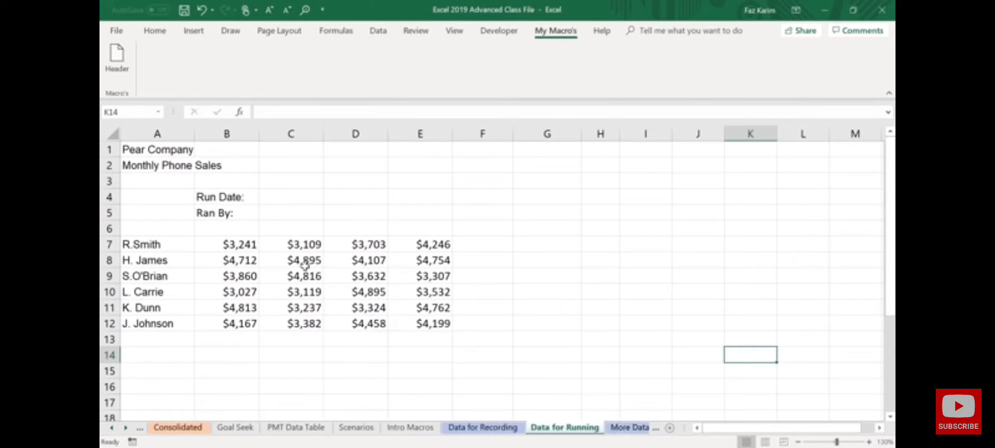
left_click(629, 427)
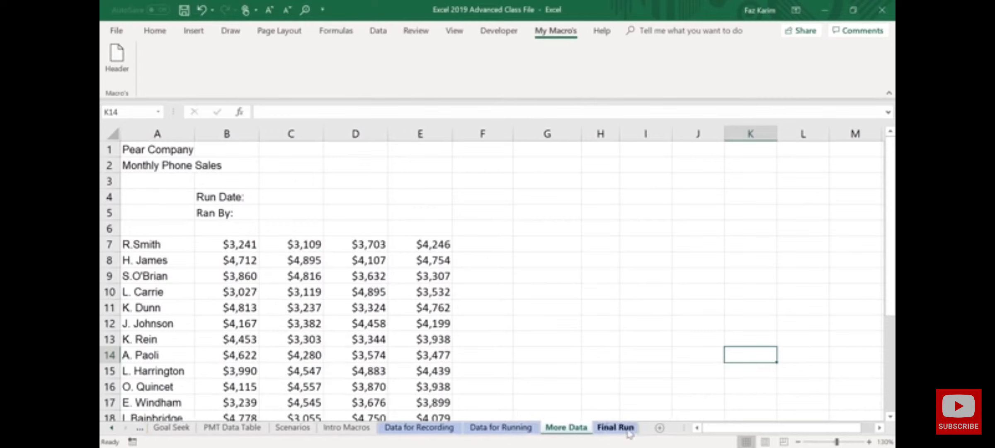
scroll(313, 304, "down", 6)
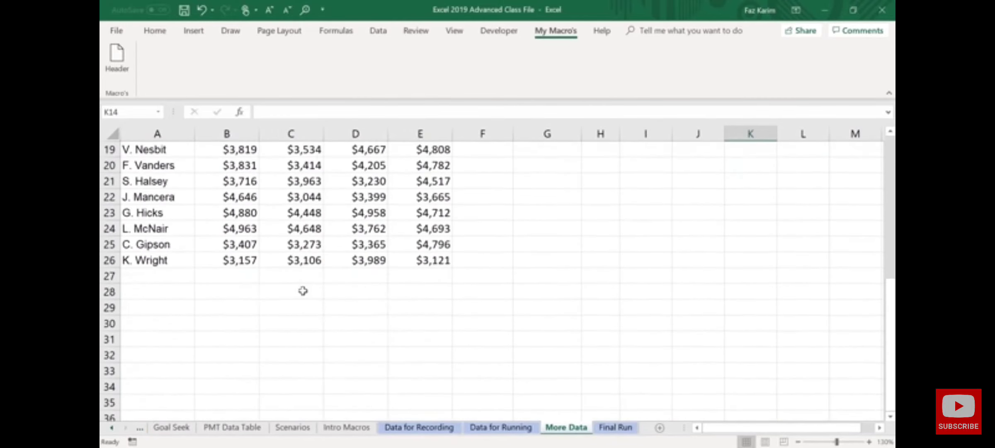
scroll(308, 294, "up", 4)
scroll(308, 294, "up", 2)
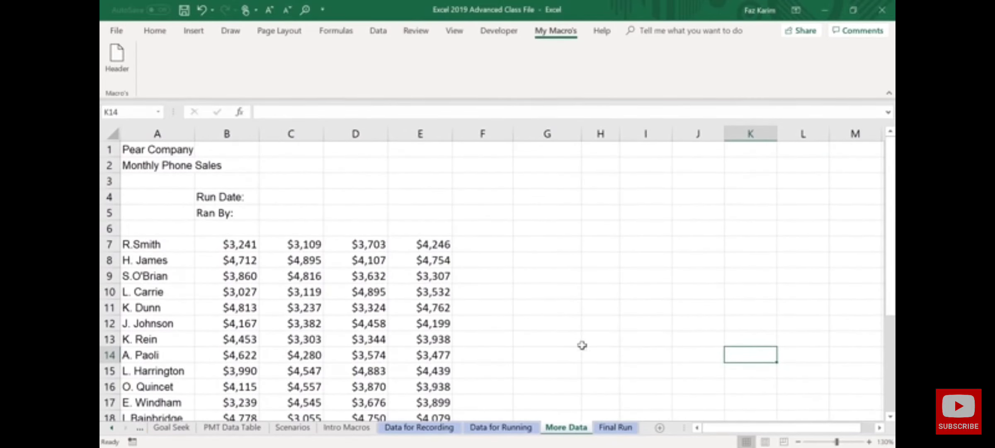
left_click(615, 427)
scroll(407, 356, "down", 1)
scroll(406, 357, "down", 3)
scroll(410, 350, "up", 6)
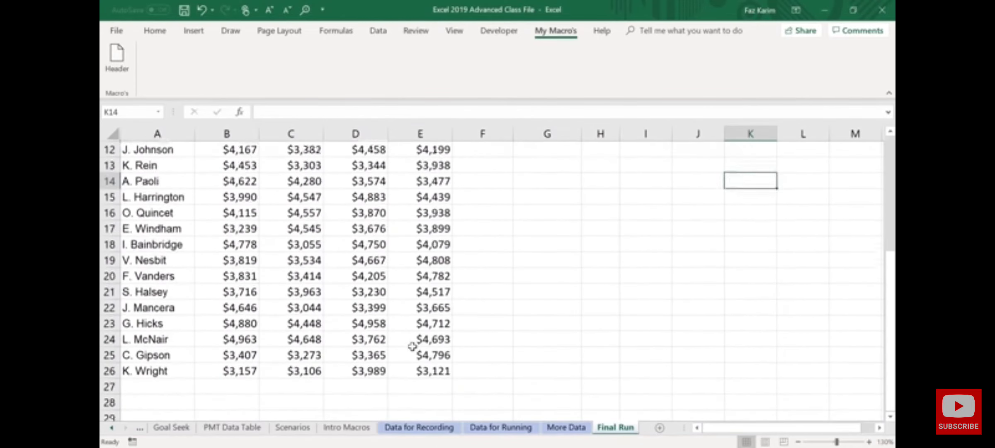
left_click(429, 426)
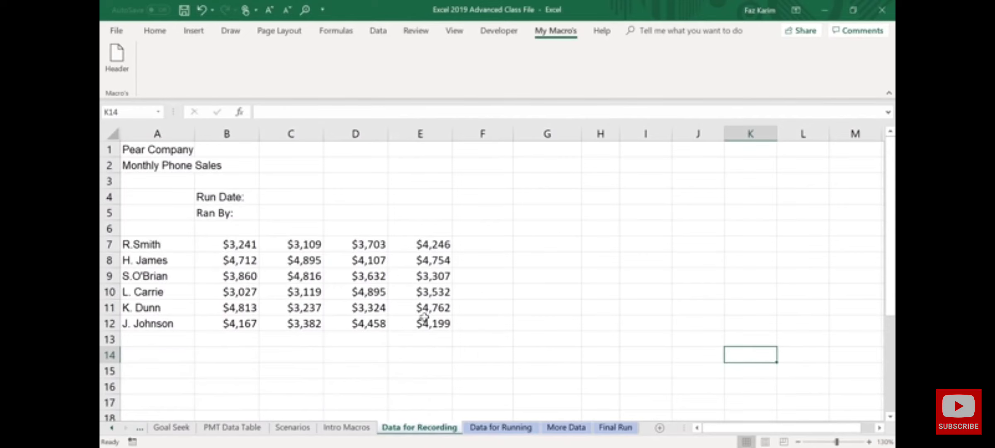
left_click(500, 426)
left_click(566, 427)
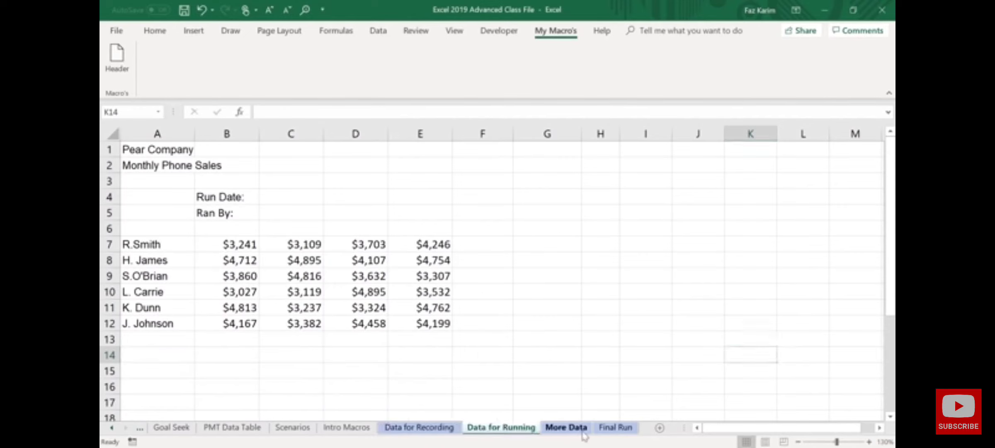
left_click(609, 428)
left_click(565, 427)
left_click(501, 427)
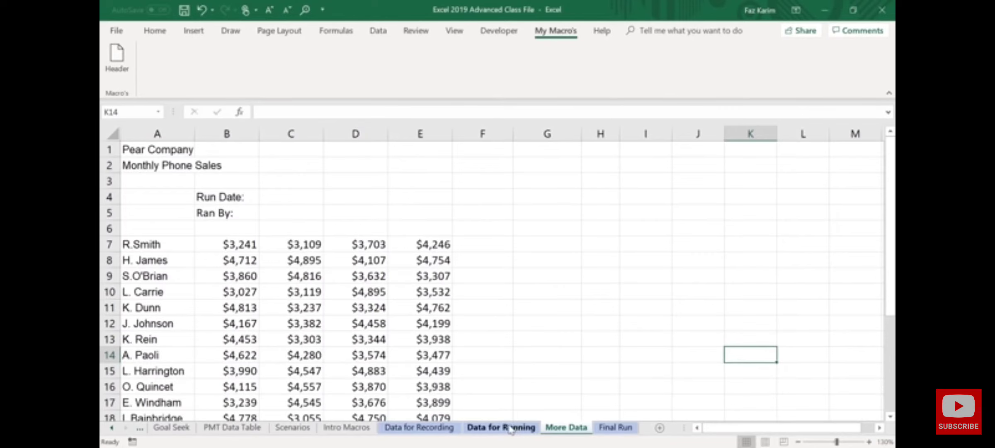
Start recording FormatMacro from A1 of Data for Recording, with shortcut Ctrl+Shift+F and the description "This will format the spreadsheet regardless of extra columns or newly added rows.".
left_click(443, 431)
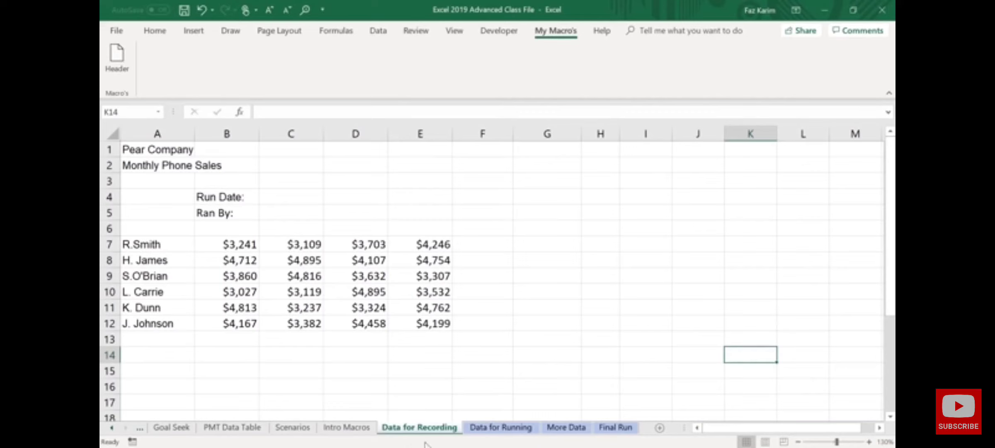
left_click(504, 34)
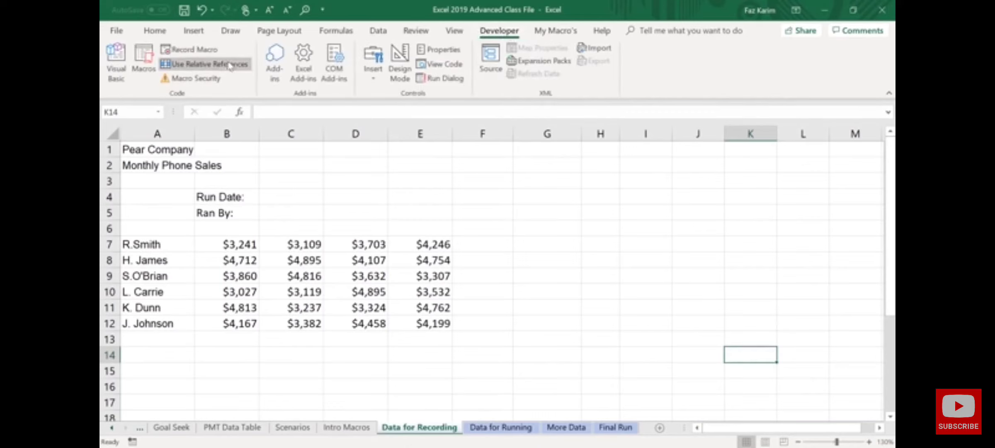
left_click(240, 66)
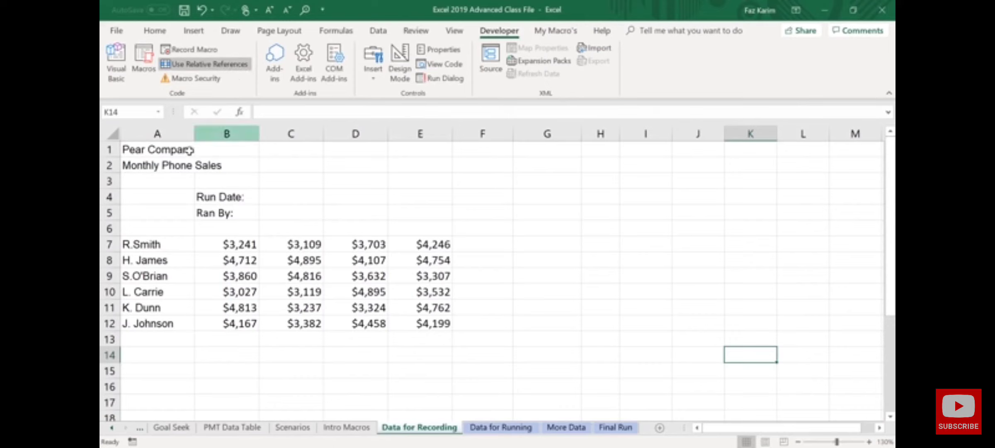
left_click(178, 152)
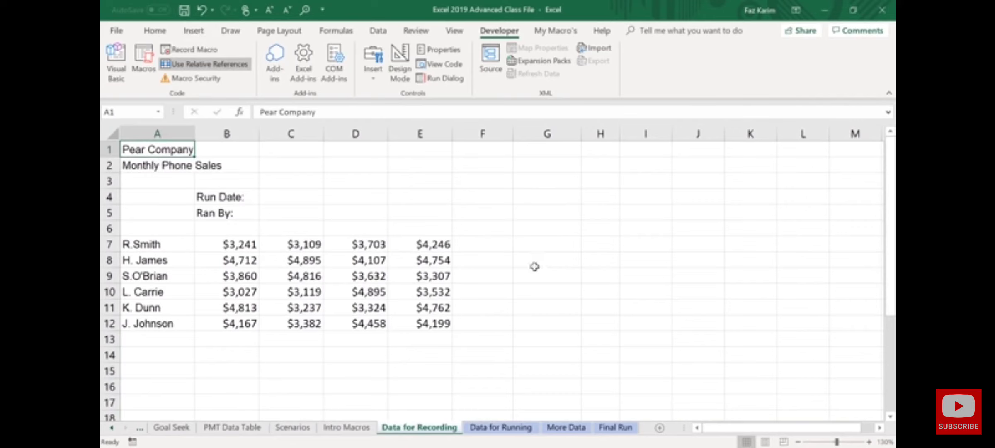
left_click(192, 50)
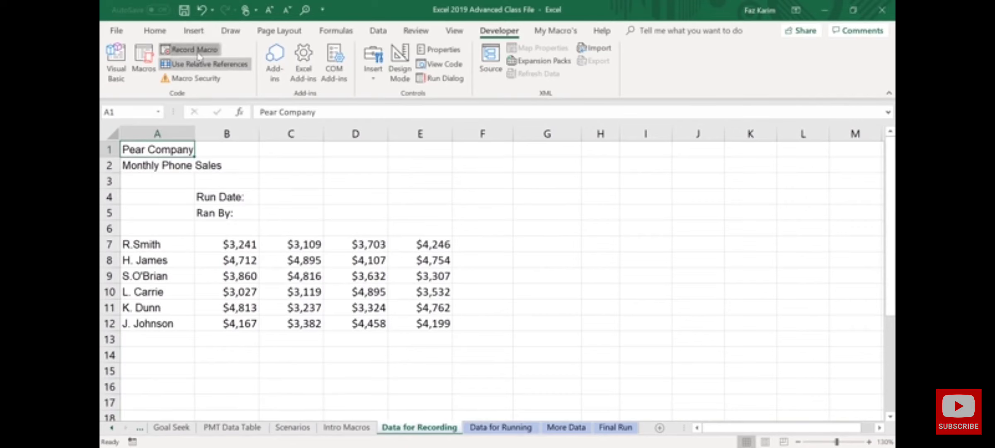
key("BackSpace")
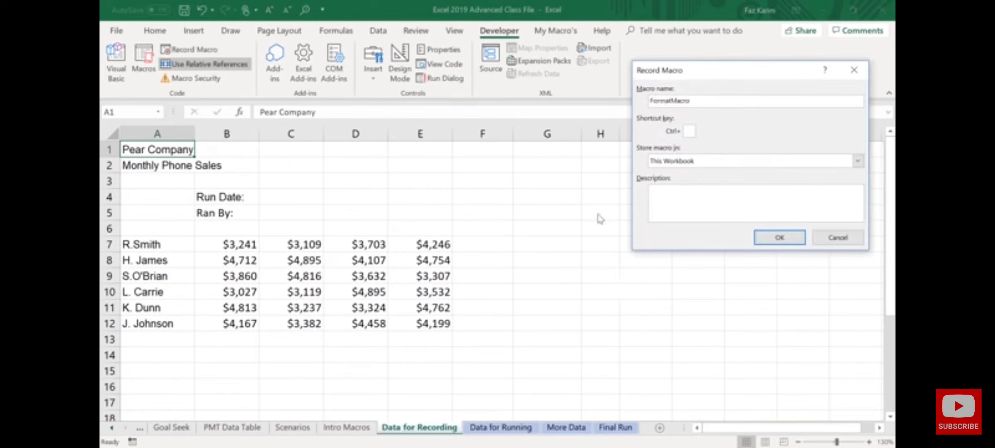
left_click(687, 131)
type("F")
left_click(689, 199)
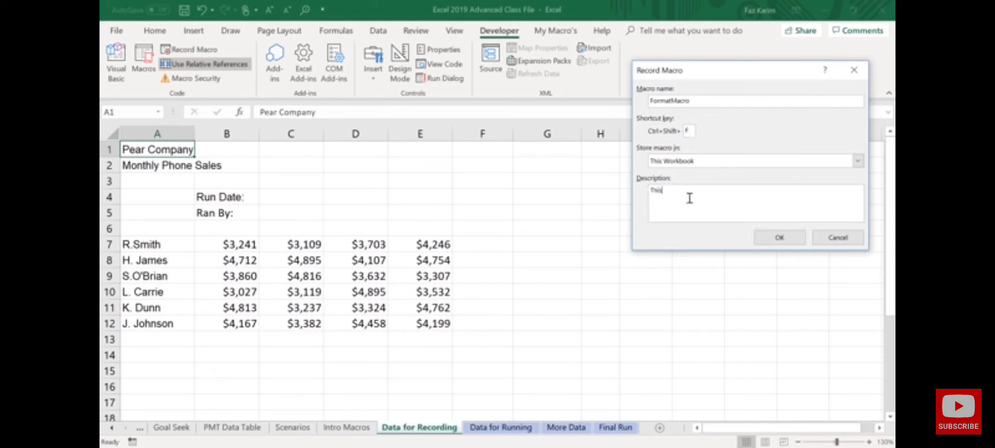
type("This will format the spreadsheet regardless of extra columns or ne")
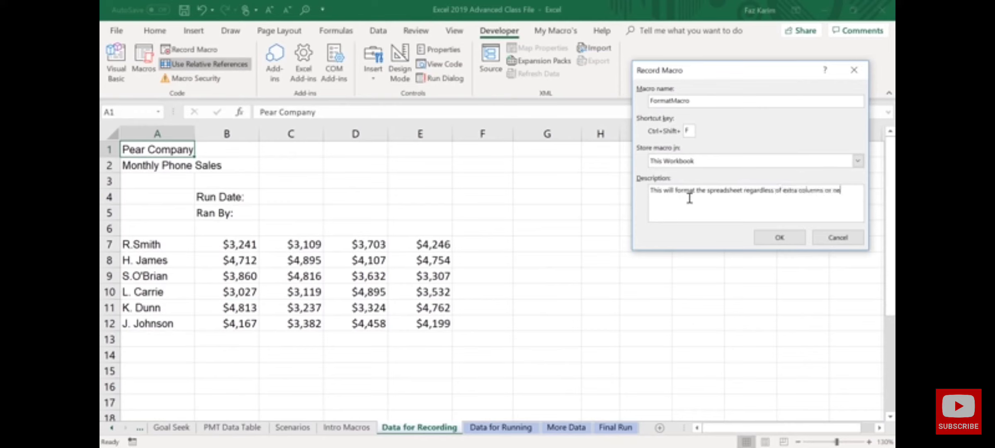
type("added rows.")
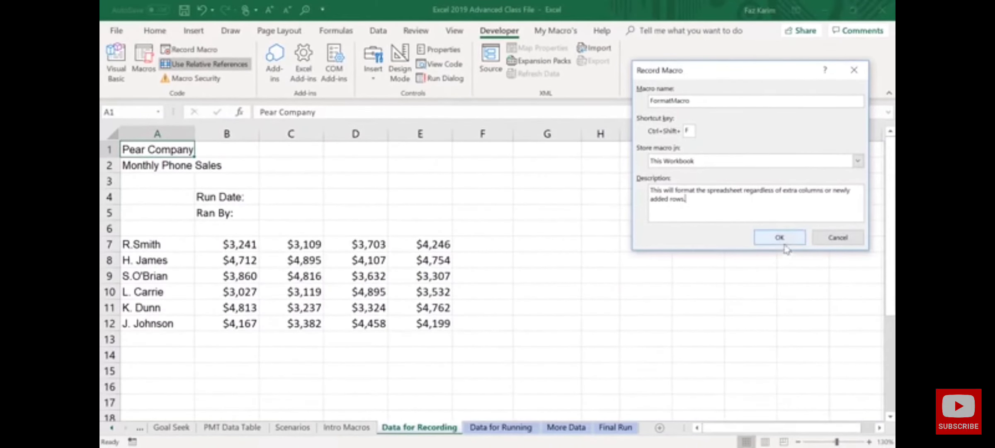
left_click(783, 240)
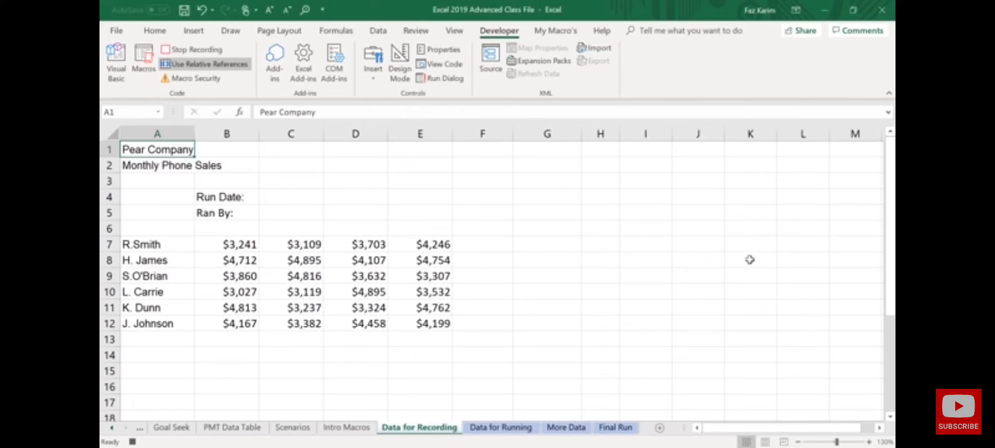
Apply the Title cell style to the Pear Company heading in A1.
left_click(155, 30)
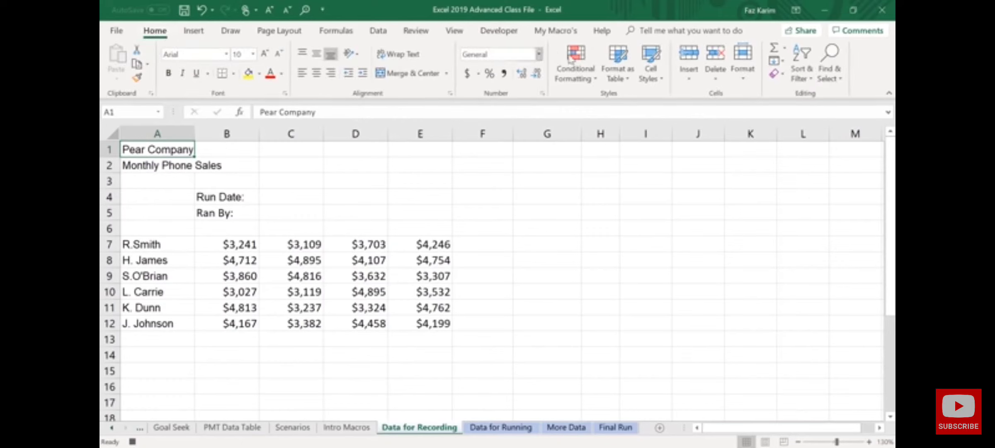
left_click(661, 80)
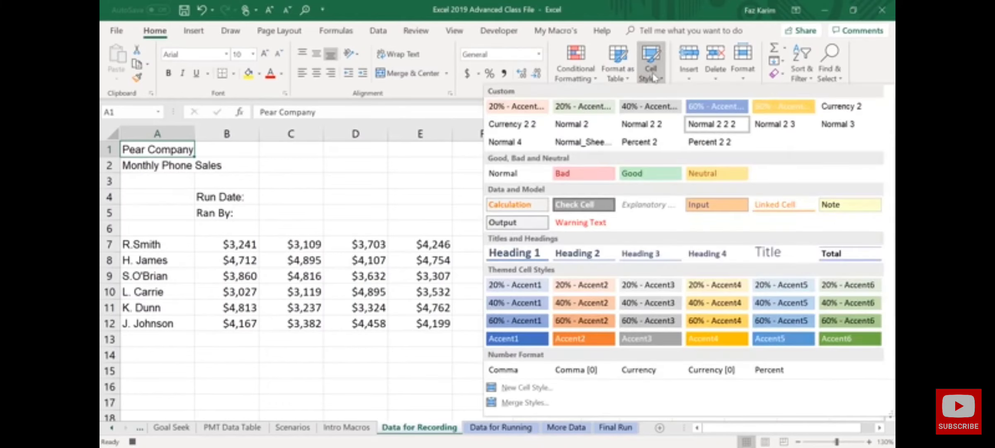
left_click(779, 258)
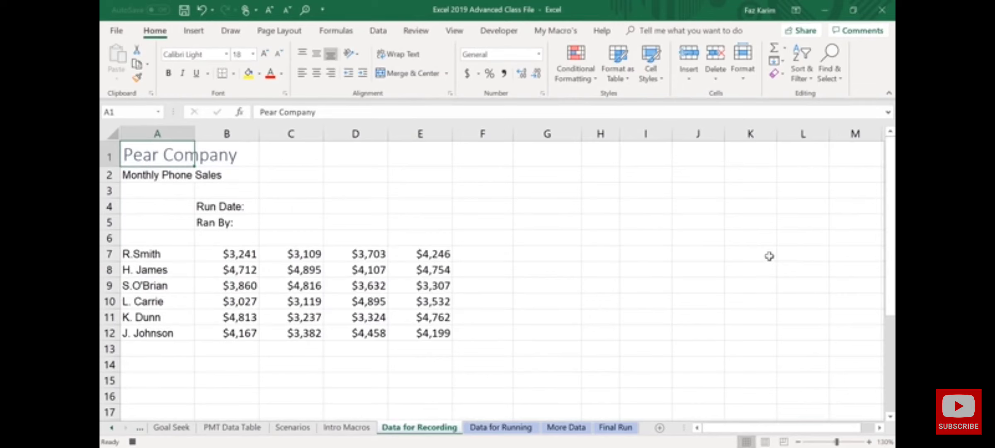
Enter the formula =TODAY() in C4 beside the Run Date label, moving there from A1 with relative steps.
key("Down")
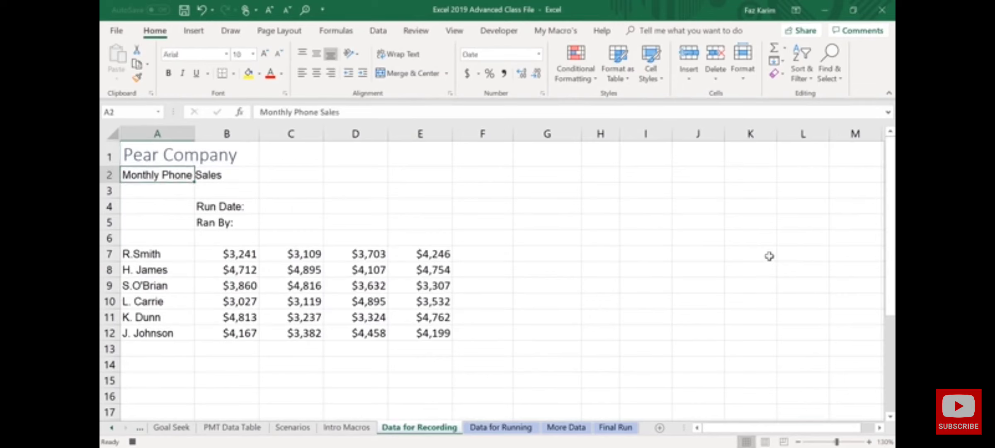
key("Down")
key("Down")
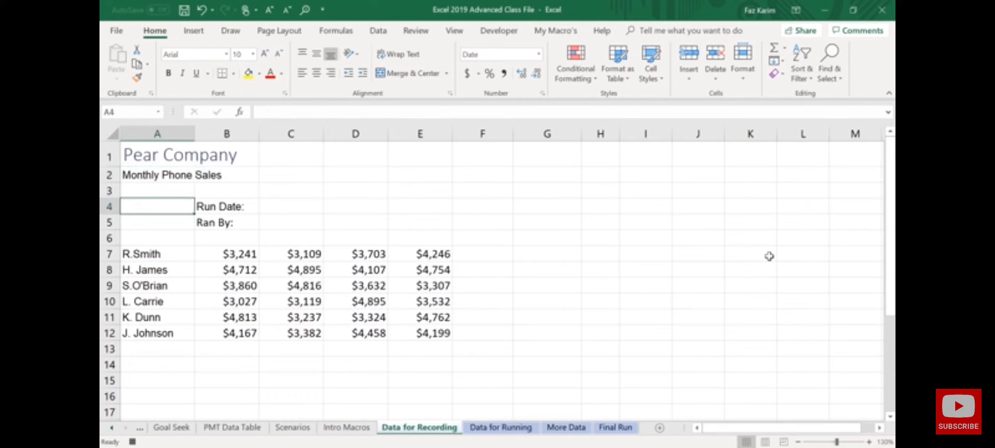
key("Right")
key("Right")
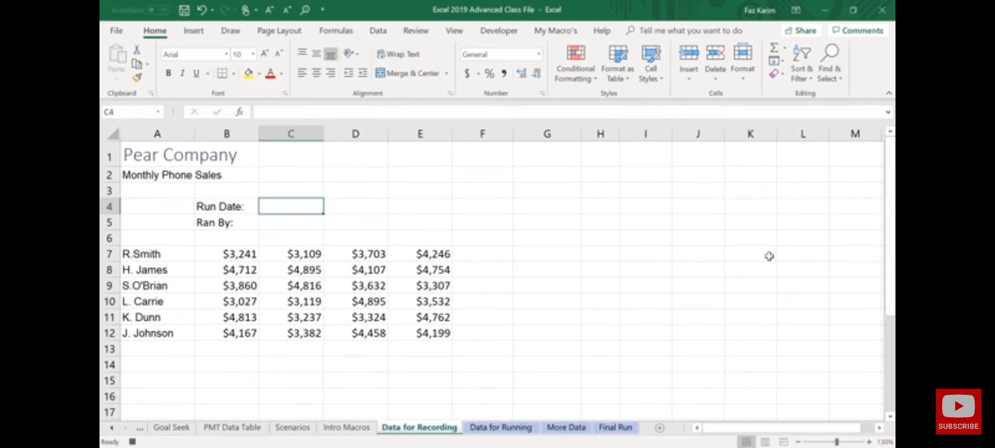
type("=today")
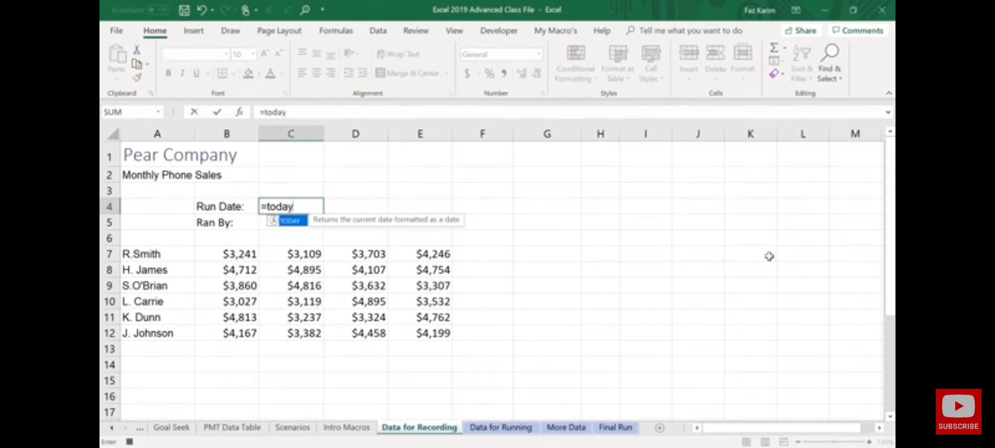
key("Tab")
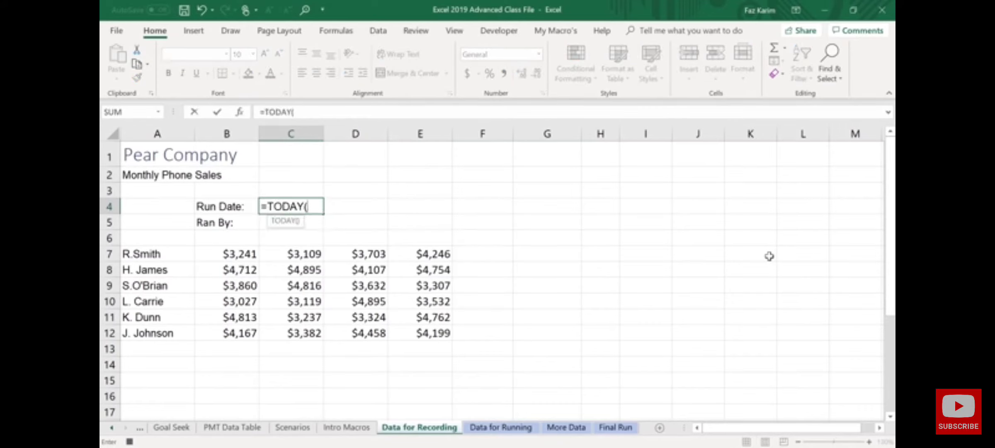
type(")")
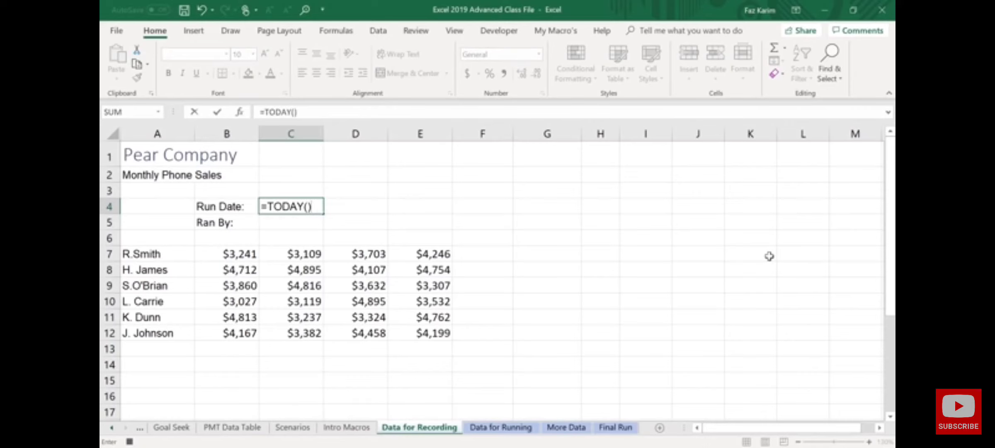
key("Return")
Enter the initials of the person running the report in C5 beside the Ran By label.
key("Right")
key("Right")
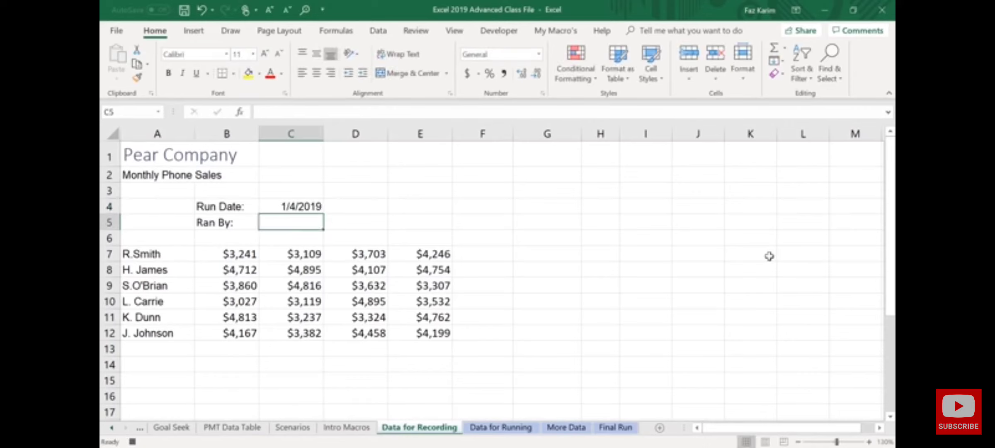
type("FK")
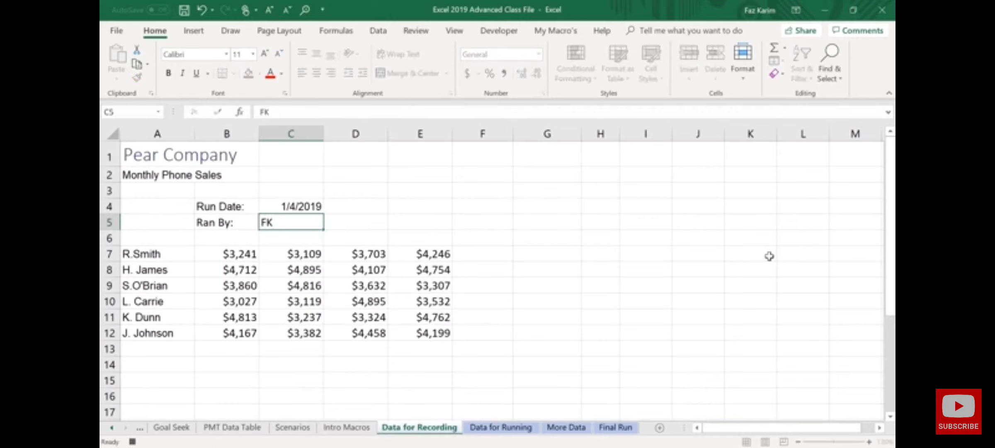
key("Return")
Apply the Input cell style to the whole sales block starting at A7, extending the selection to the data's last column and row.
key("Down")
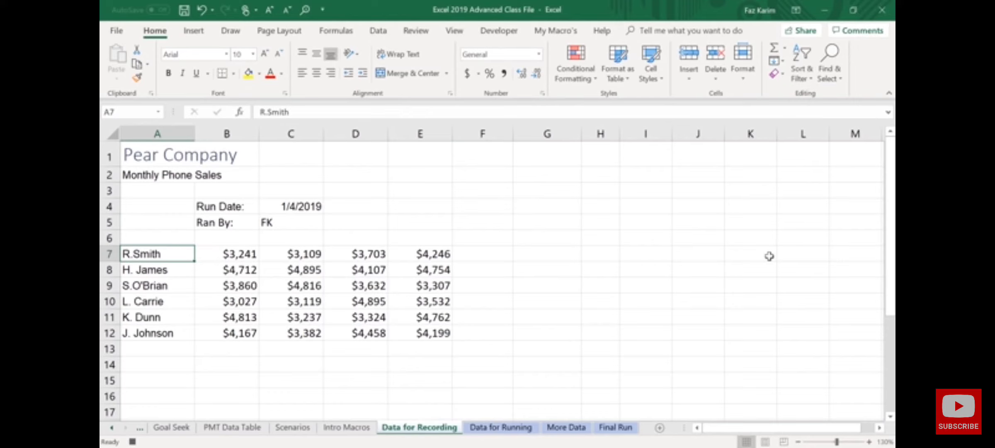
key("ctrl+shift+Right")
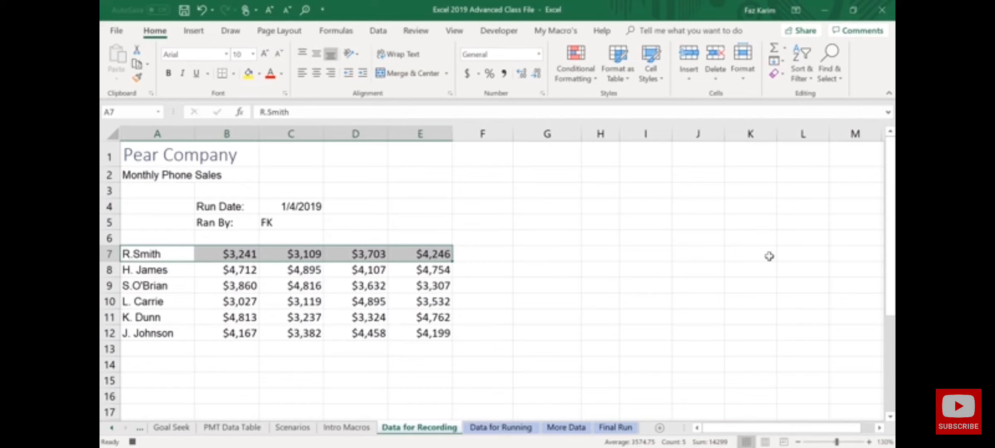
key("ctrl+shift+Down")
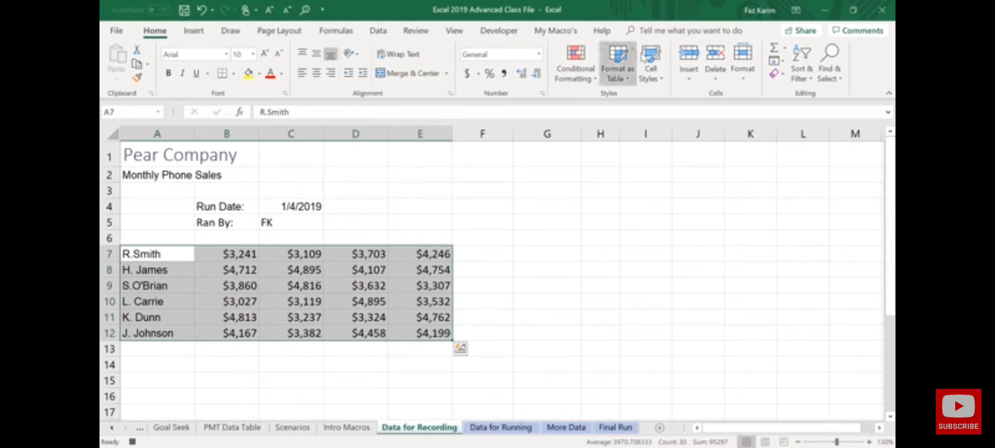
left_click(656, 69)
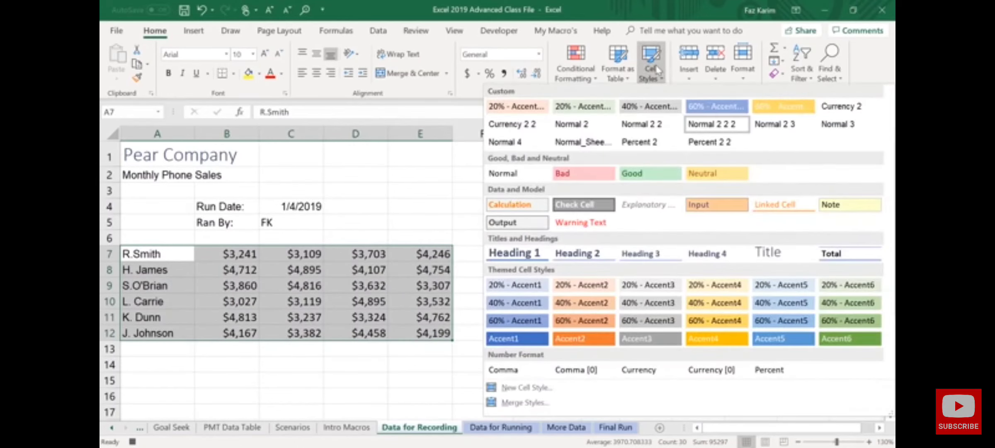
left_click(708, 206)
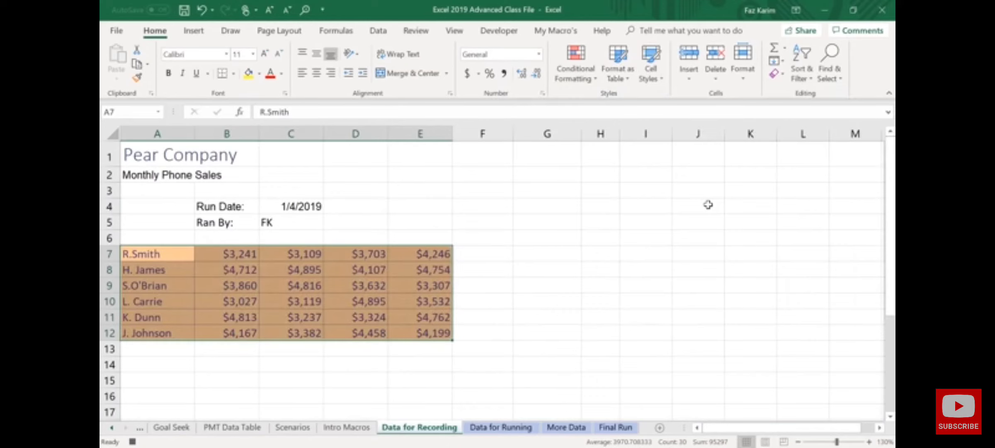
Return to cell A1 and stop recording the macro.
key("ctrl+Home")
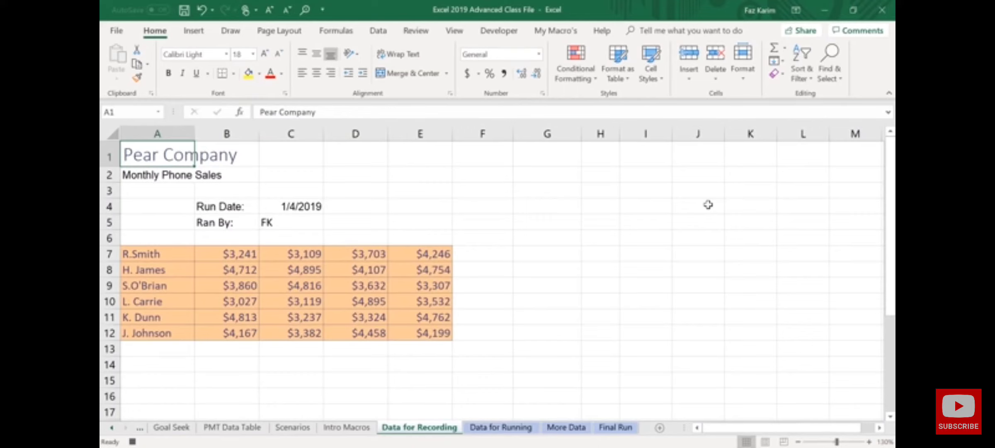
left_click(499, 32)
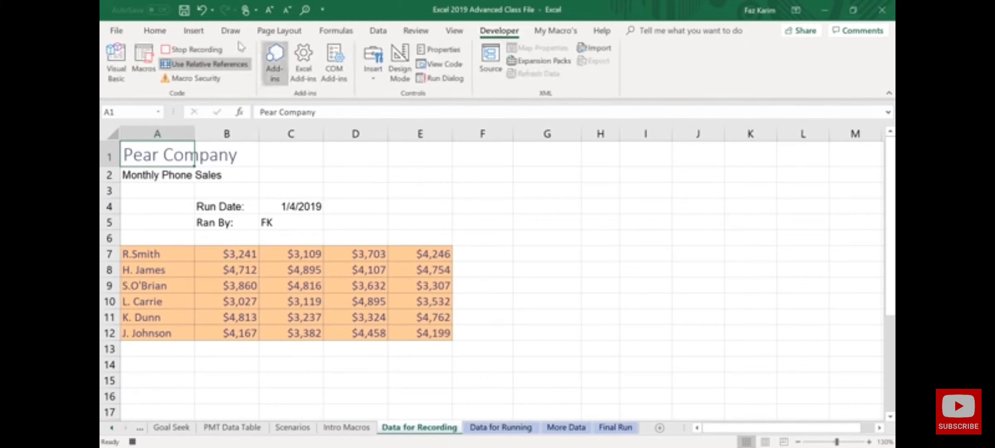
left_click(194, 50)
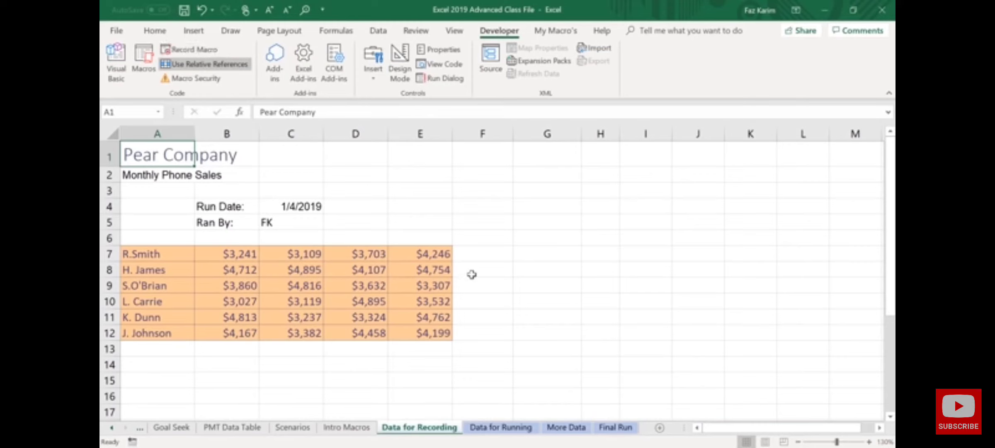
Run FormatMacro from cell A1 of the Data for Running sheet.
left_click(500, 429)
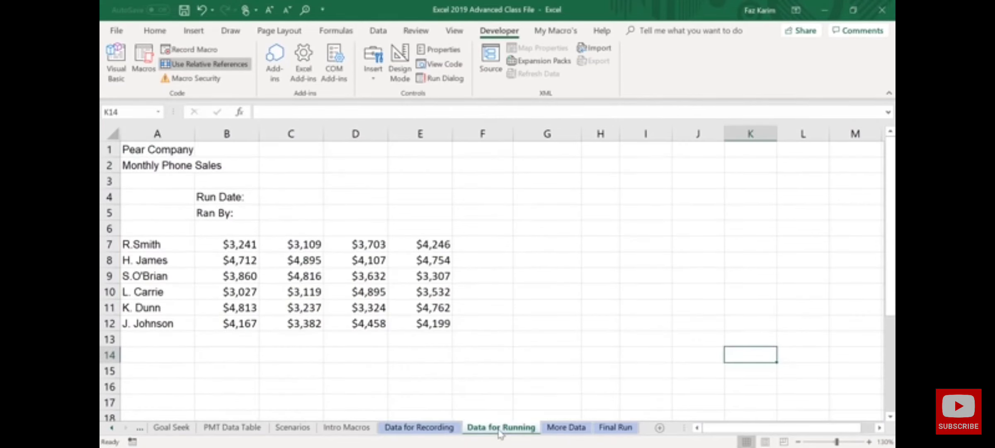
left_click(155, 149)
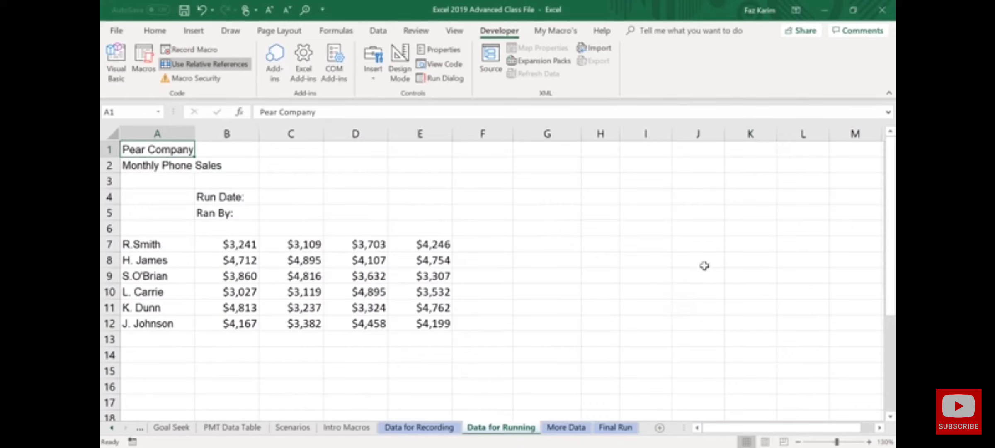
key("ctrl+shift+f")
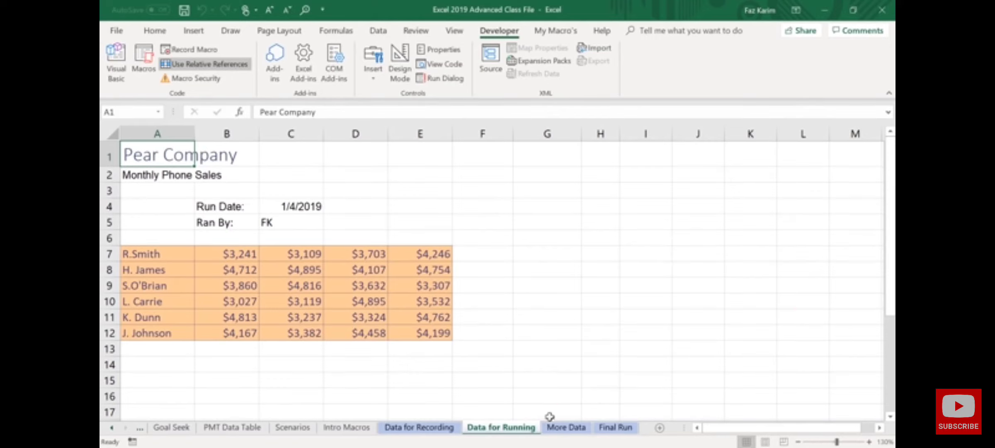
Run FormatMacro on the More Data sheet from the list of macros and check the formatting down to the last row.
left_click(562, 429)
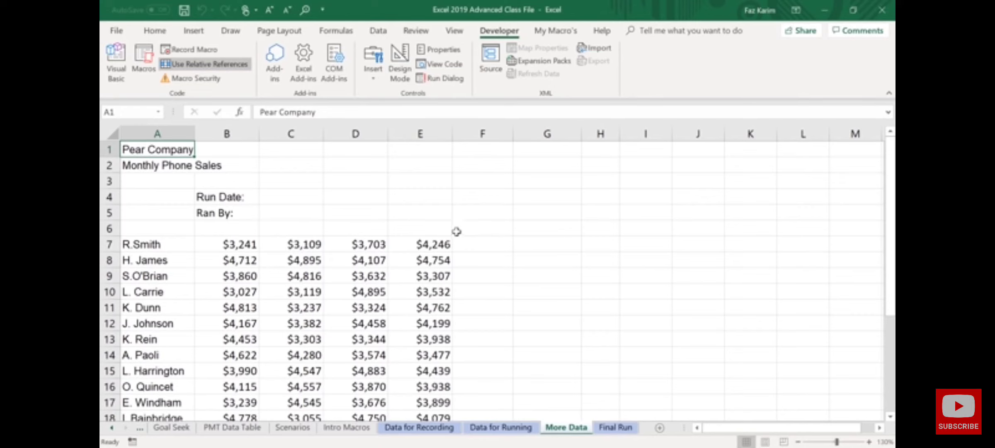
left_click(144, 67)
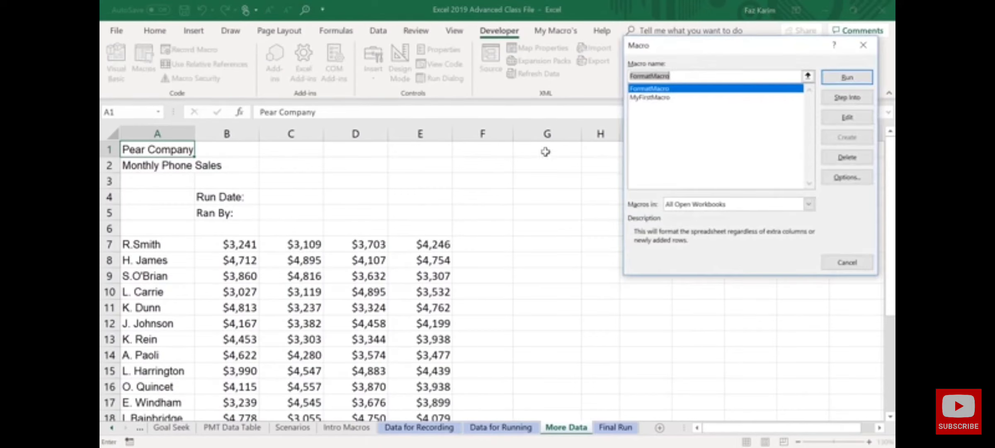
left_click(845, 78)
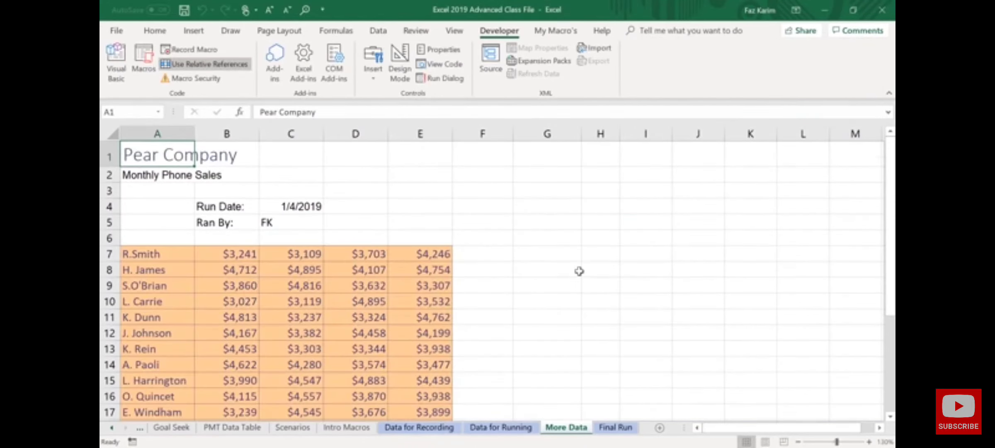
scroll(579, 271, "down", 5)
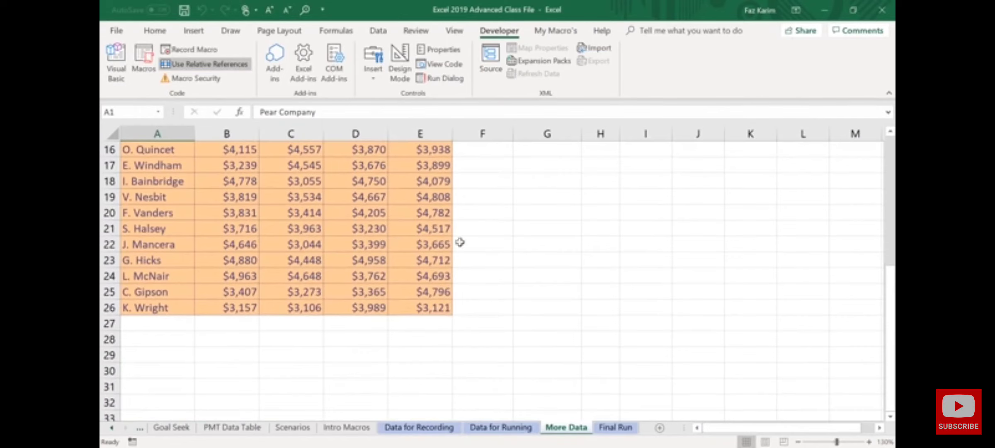
Run FormatMacro from cell A1 of the Final Run sheet and review the formatted rows.
left_click(615, 431)
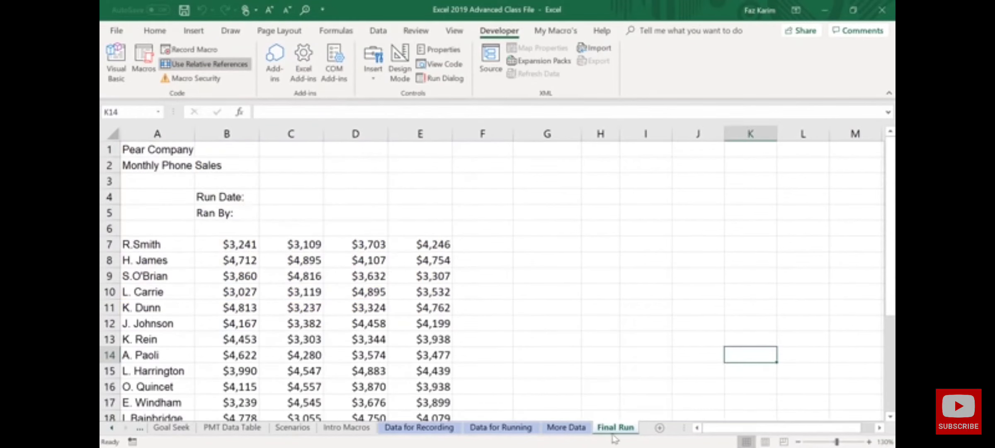
left_click(182, 155)
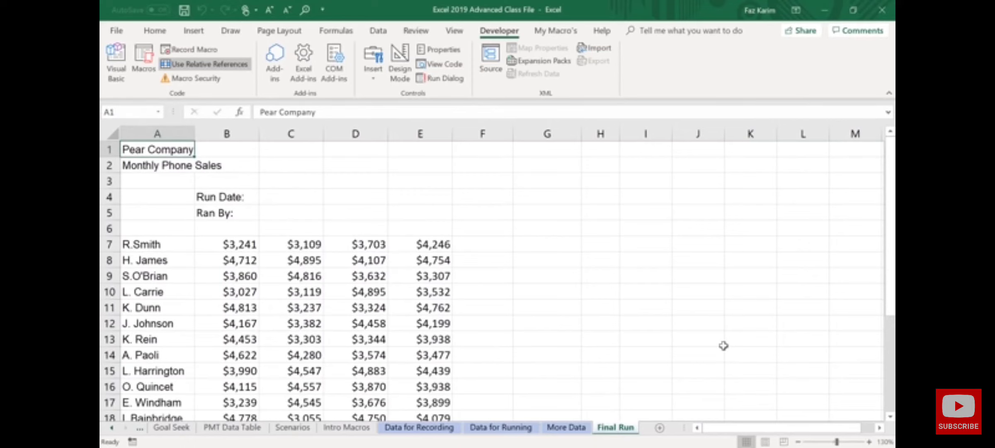
key("ctrl+shift+f")
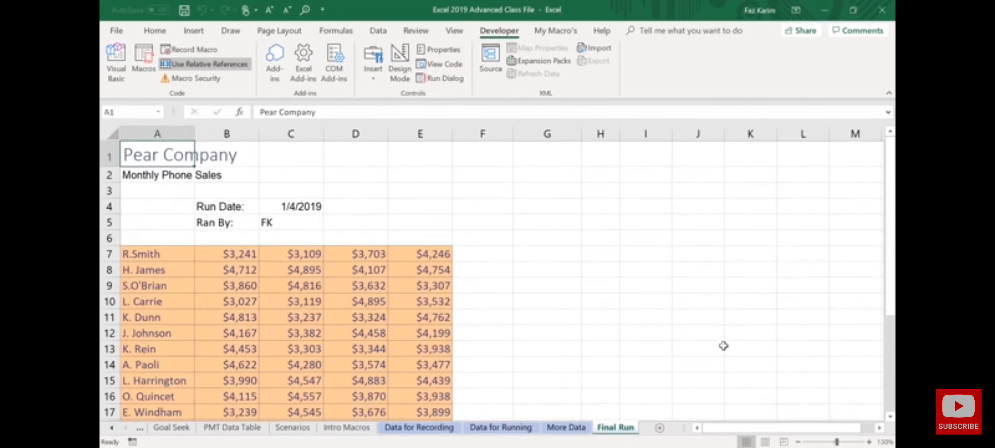
scroll(740, 368, "down", 2)
scroll(740, 368, "down", 2)
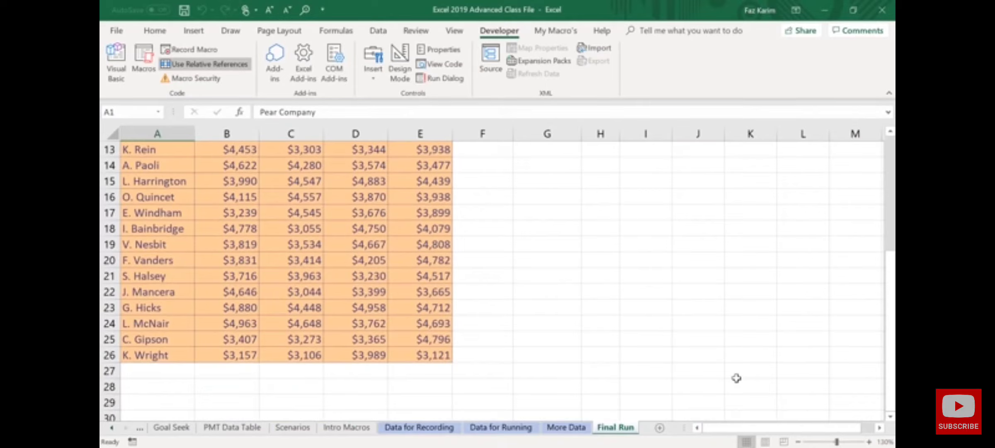
scroll(733, 373, "up", 4)
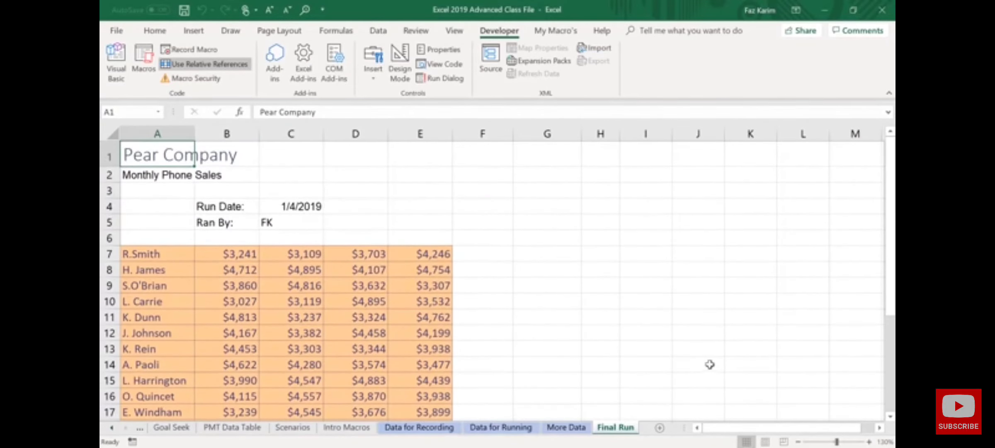